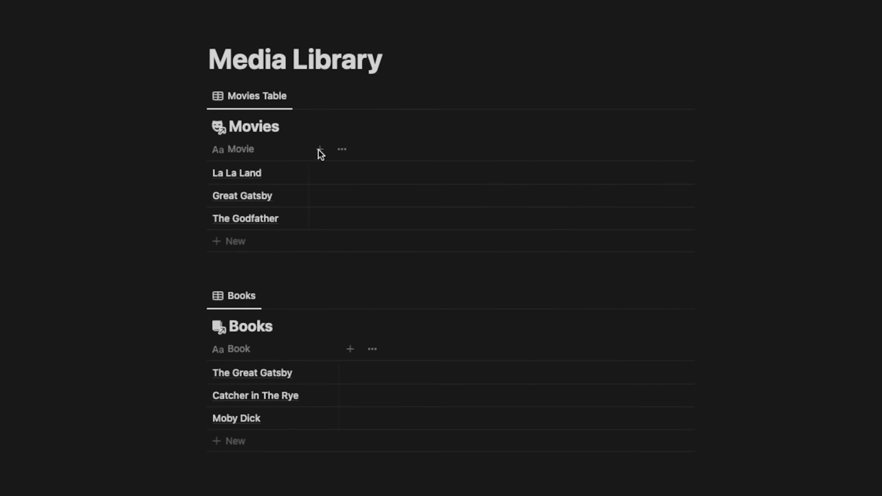
Step: Add a text property named "Summary" to the Movies table
{"action": "left_click", "coordinate": [319, 149]}
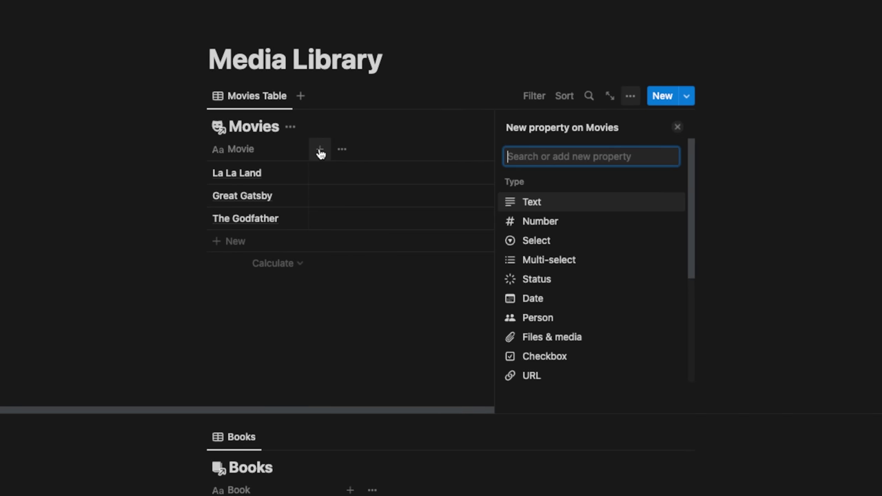
{"action": "left_click", "coordinate": [560, 206]}
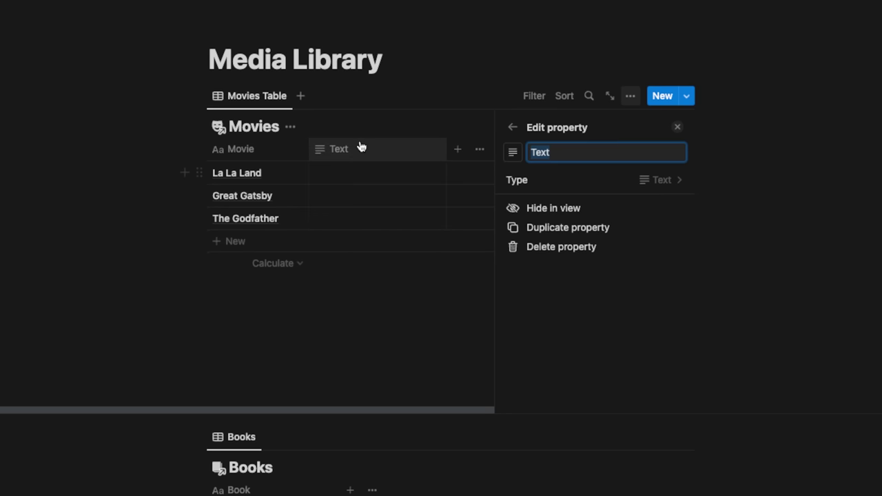
{"action": "key", "text": "BackSpace"}
{"action": "type", "text": "Summary"}
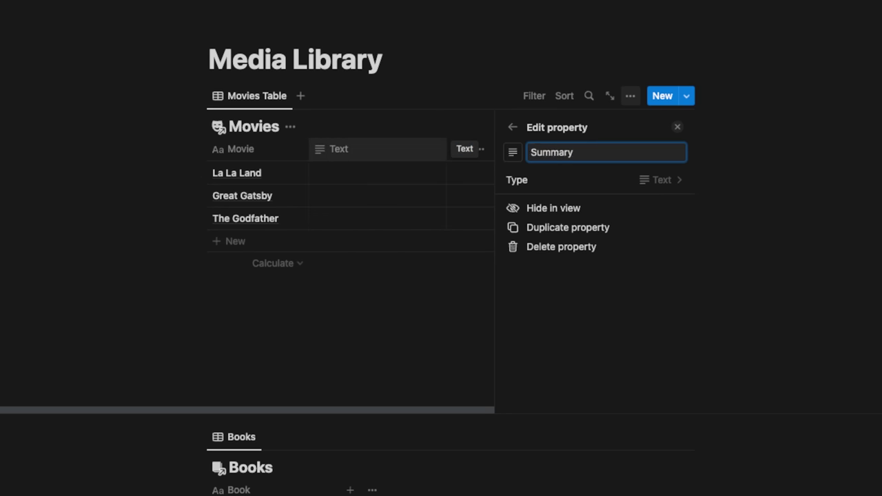
Step: Fill La La Land's Summary with a one-sentence synopsis of the romantic musical about two struggling artists in Los Angeles and widen the column
{"action": "left_click", "coordinate": [359, 170]}
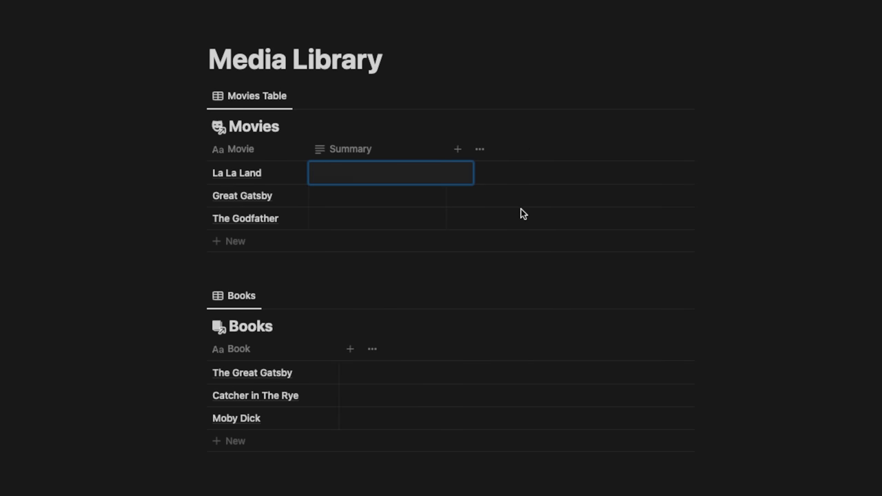
{"action": "type", "text": "\"La La Land\" is a romantic musical film about two struggling artists who fall in love while pursuing their dreams in Los Angeles."}
{"action": "key", "text": "Escape"}
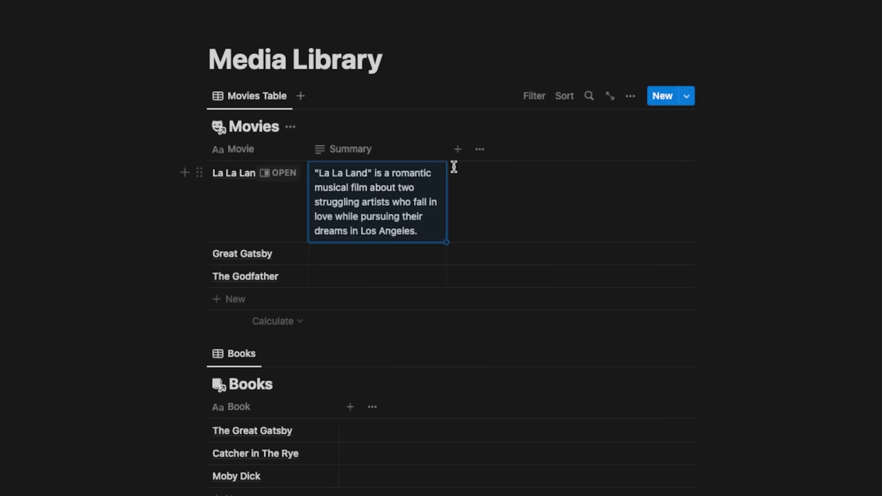
{"action": "left_click_drag", "start_coordinate": [447, 149], "coordinate": [510, 158]}
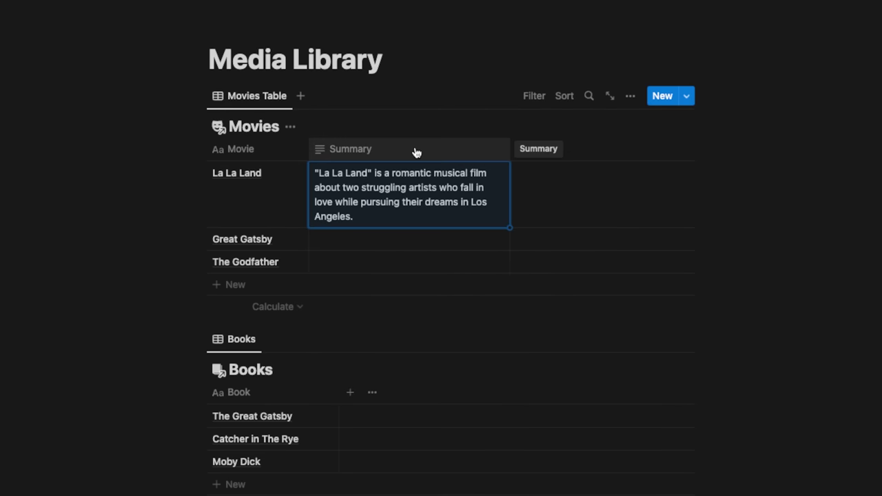
Step: Turn off text wrapping for the Summary column and make the column narrower
{"action": "left_click", "coordinate": [415, 150]}
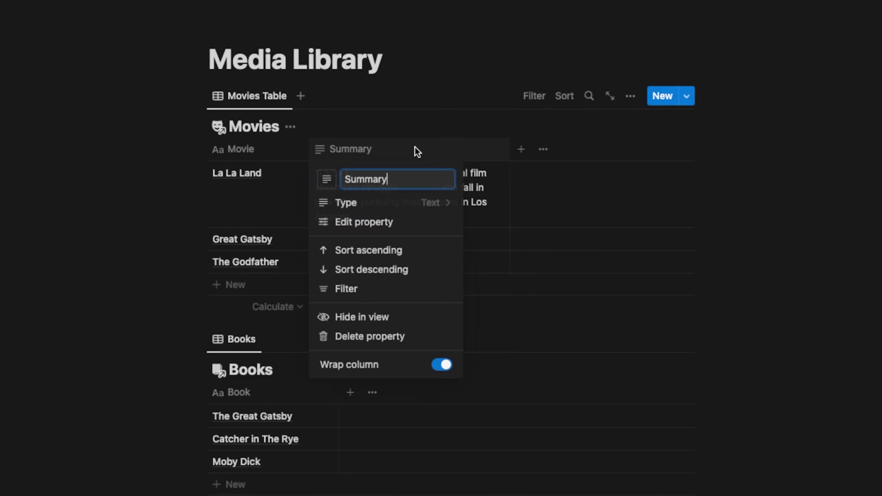
{"action": "left_click", "coordinate": [441, 366]}
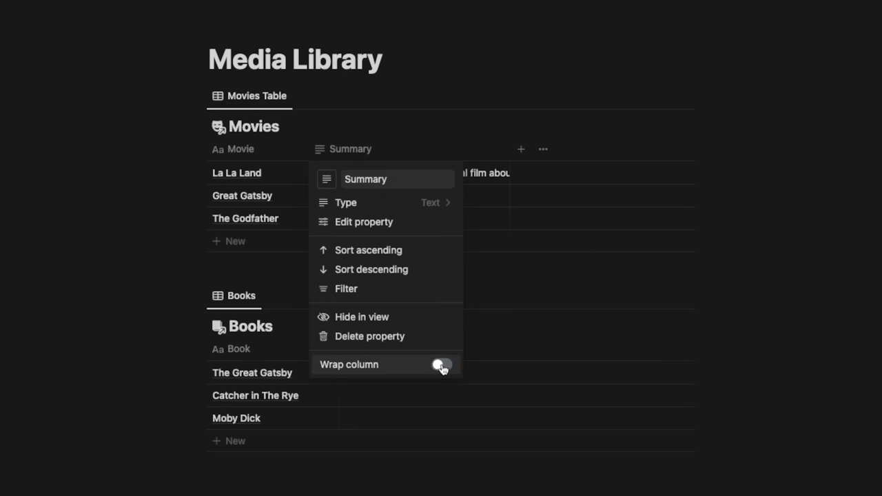
{"action": "left_click", "coordinate": [522, 224]}
{"action": "left_click_drag", "start_coordinate": [510, 152], "coordinate": [410, 154]}
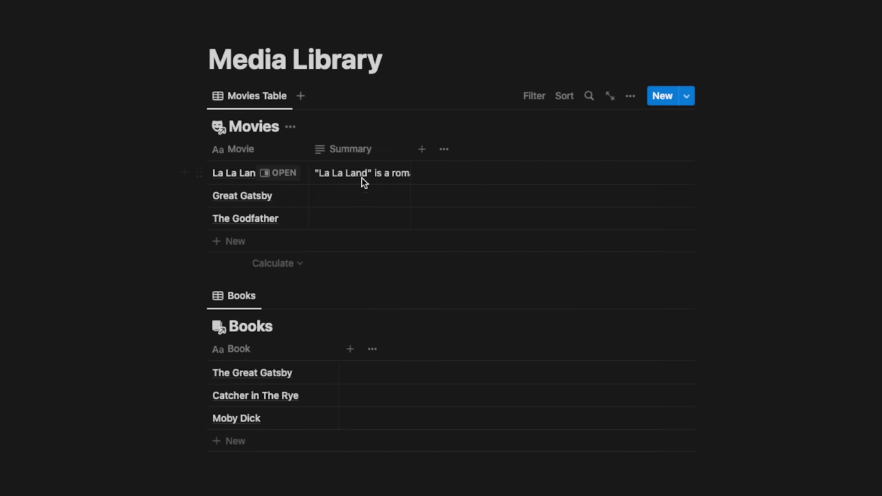
Step: Turn text wrapping back on for the Summary column and widen it so the summaries span fewer lines
{"action": "left_click", "coordinate": [392, 151]}
{"action": "left_click", "coordinate": [438, 364]}
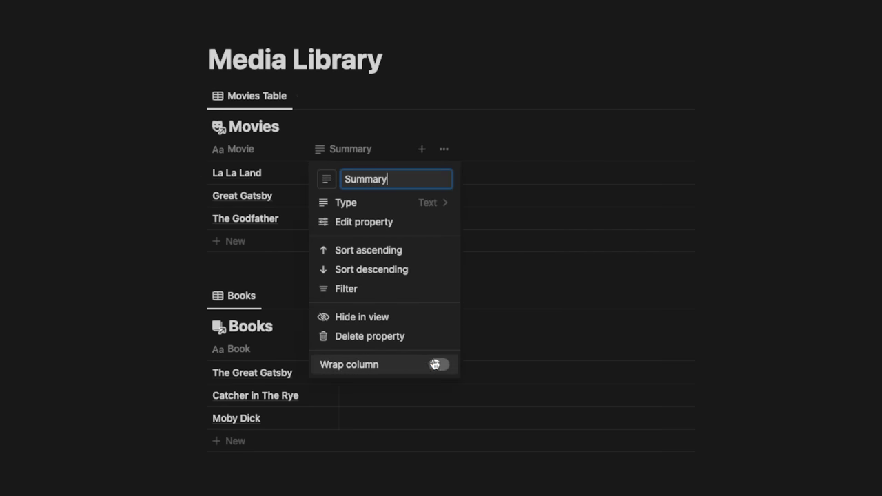
{"action": "left_click", "coordinate": [497, 142]}
{"action": "left_click_drag", "start_coordinate": [409, 146], "coordinate": [548, 155]}
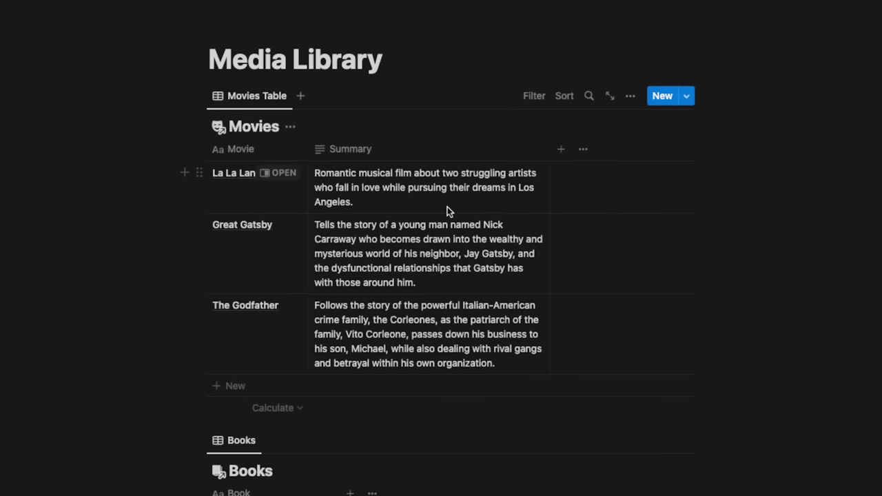
Step: Open the original Movies database from the Databases page and adjust its column widths
{"action": "left_click", "coordinate": [49, 83]}
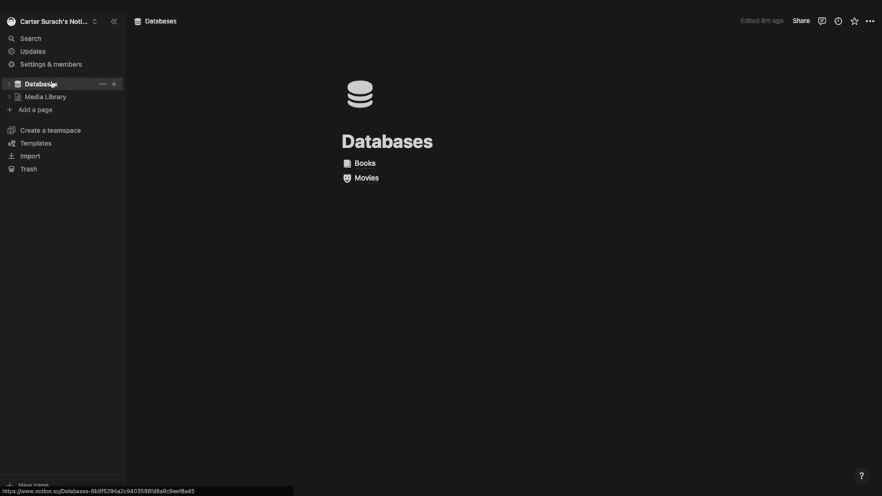
{"action": "left_click", "coordinate": [365, 178]}
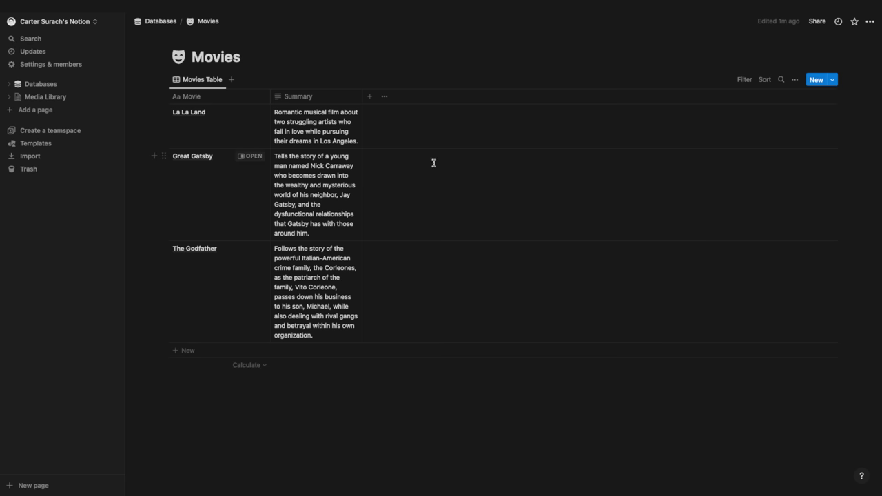
{"action": "left_click_drag", "start_coordinate": [361, 98], "coordinate": [347, 98]}
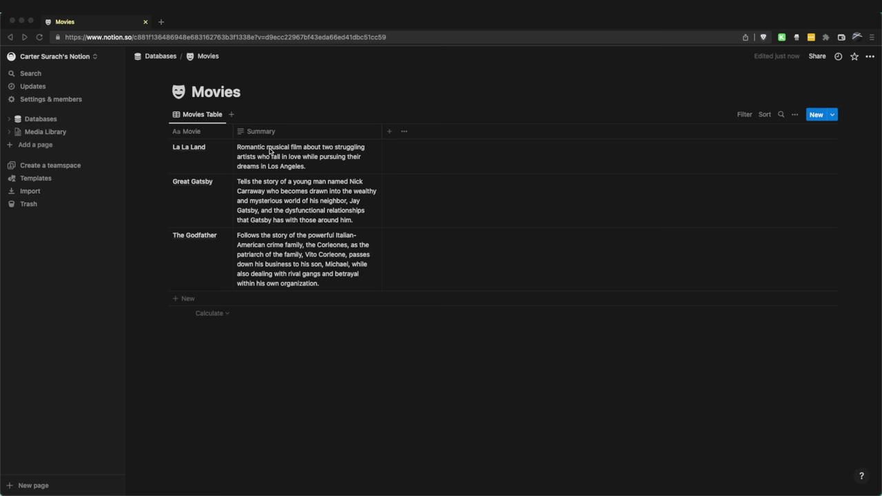
Step: Add a number property named "Runtime (Minutes)" and fill in 128 for La La Land, 143 for Great Gatsby and 175 for The Godfather
{"action": "left_click", "coordinate": [390, 134]}
{"action": "left_click", "coordinate": [725, 199]}
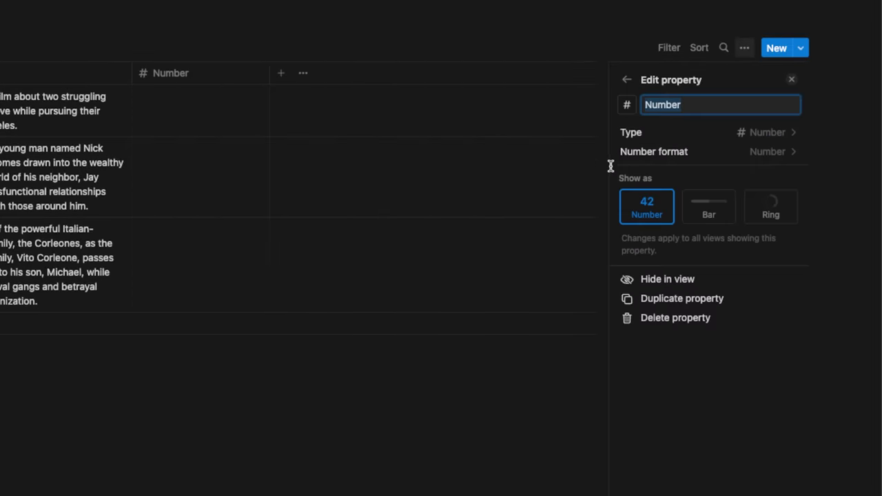
{"action": "type", "text": "Runtime ("}
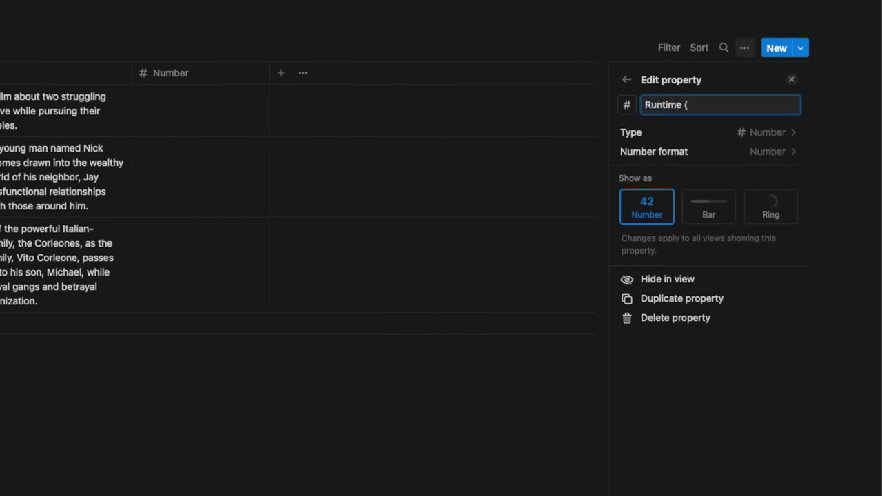
{"action": "type", "text": "Minutes)"}
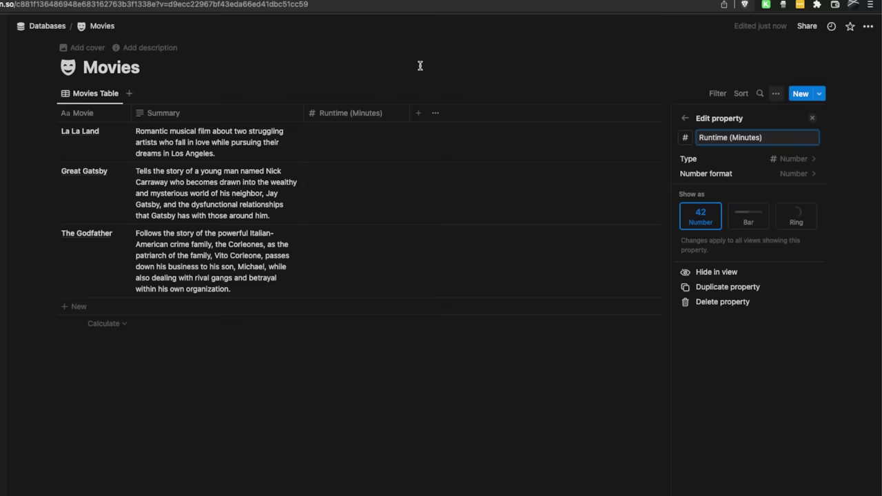
{"action": "left_click", "coordinate": [273, 17]}
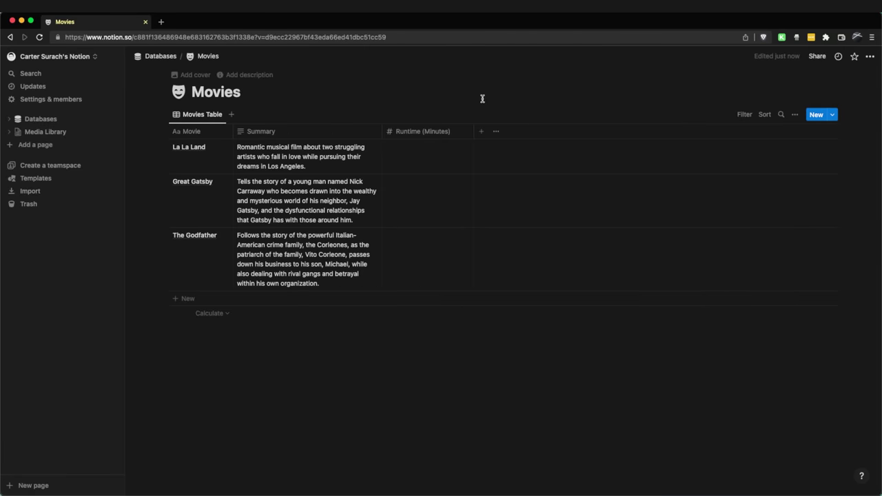
{"action": "left_click", "coordinate": [424, 164]}
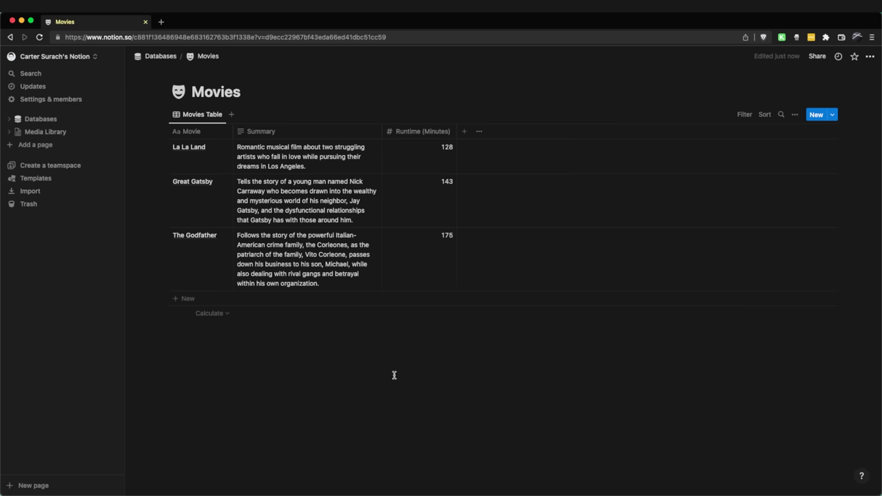
Step: Add a select property named "Genre" to the Movies database
{"action": "left_click", "coordinate": [464, 132]}
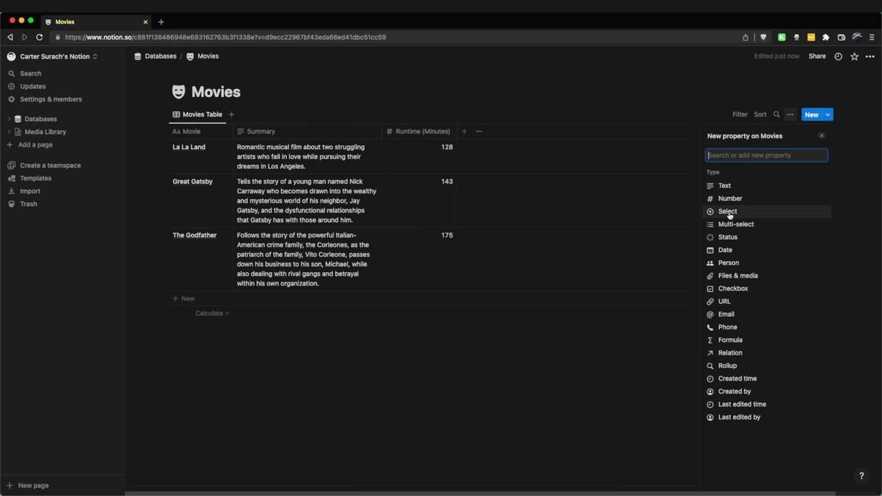
{"action": "left_click", "coordinate": [729, 213]}
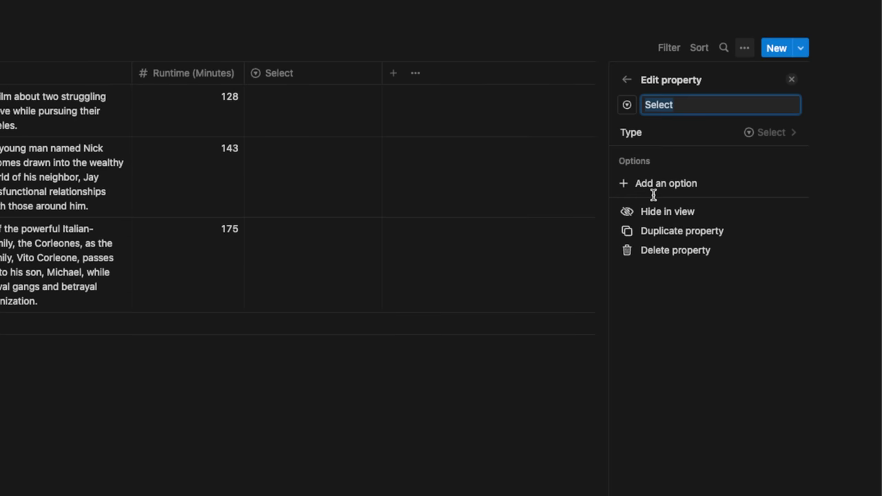
{"action": "type", "text": "Genre"}
{"action": "left_click", "coordinate": [480, 135]}
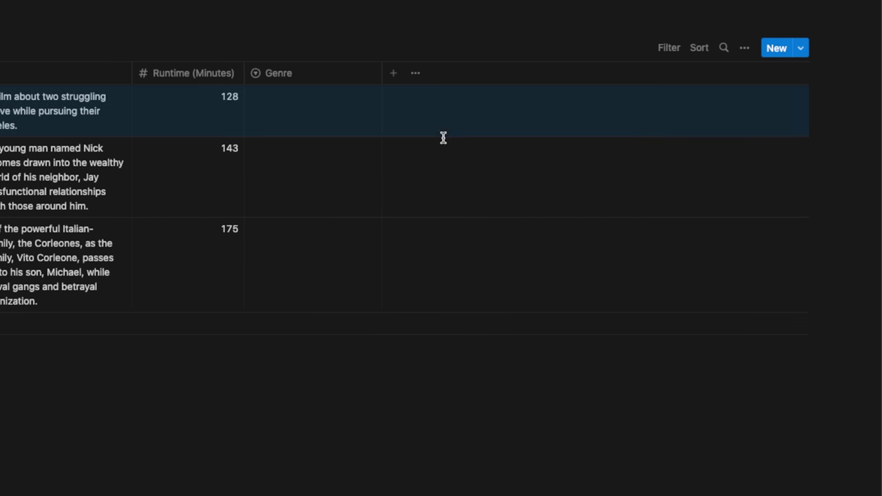
Step: Create the genre option "Musical" and assign it to La La Land
{"action": "left_click", "coordinate": [322, 110]}
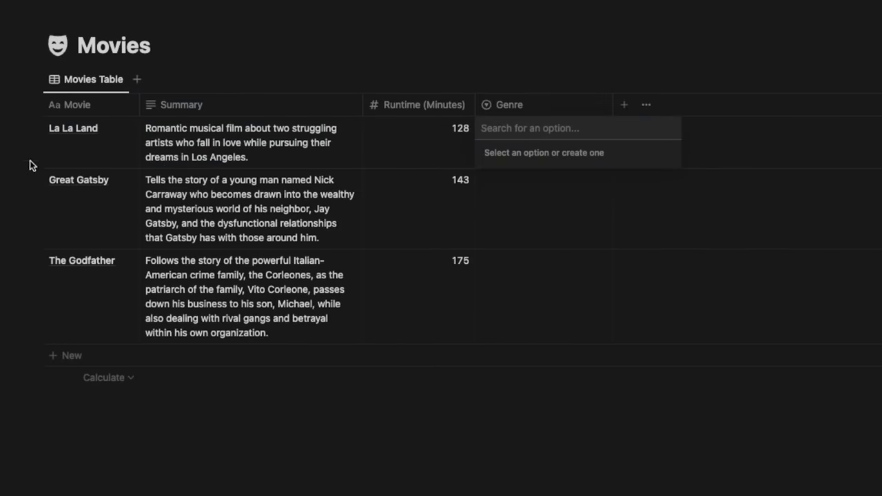
{"action": "type", "text": "Musicl"}
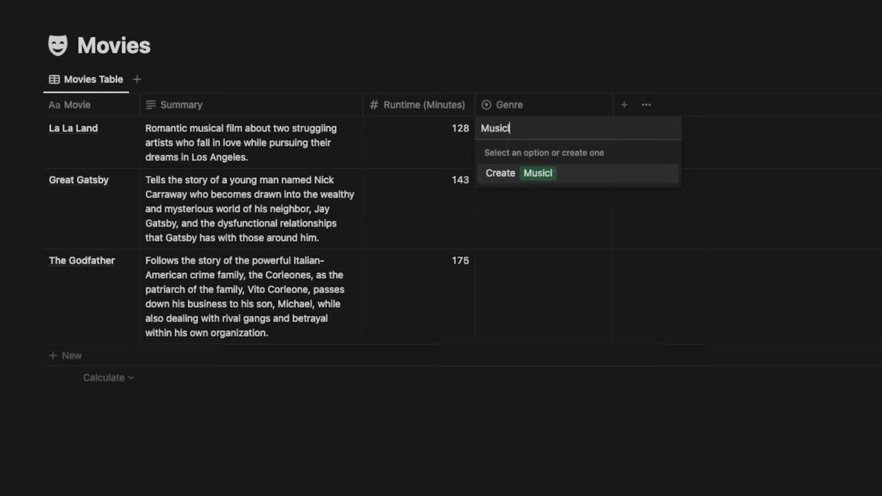
{"action": "key", "text": "BackSpace"}
{"action": "type", "text": "al"}
{"action": "key", "text": "Return"}
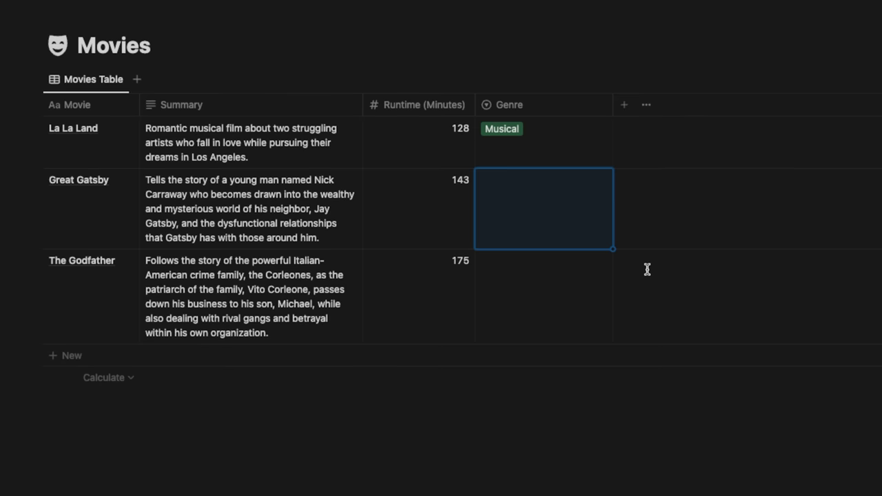
Step: Create the genre options "Drama" for Great Gatsby and "Crime" for The Godfather
{"action": "left_click", "coordinate": [550, 203]}
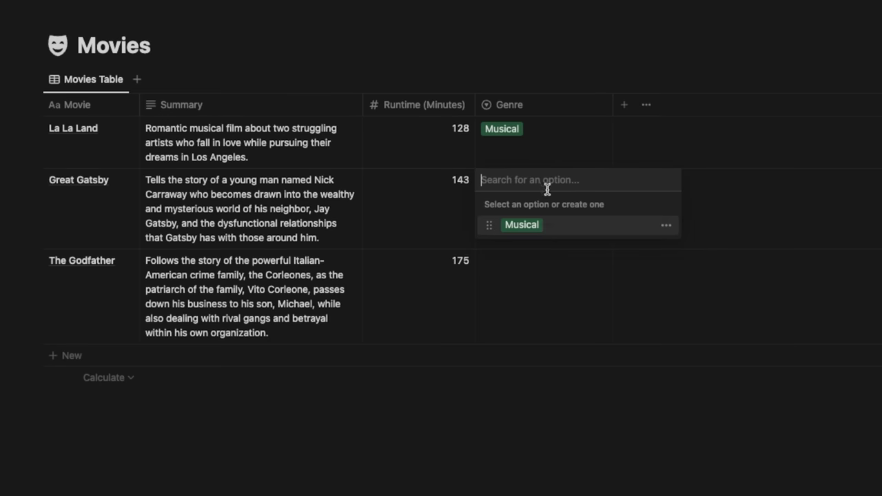
{"action": "type", "text": "Drama"}
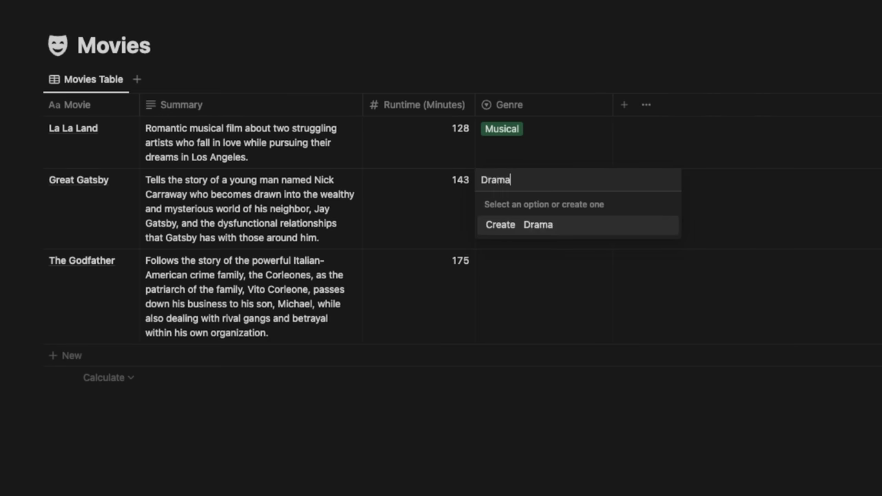
{"action": "key", "text": "Return"}
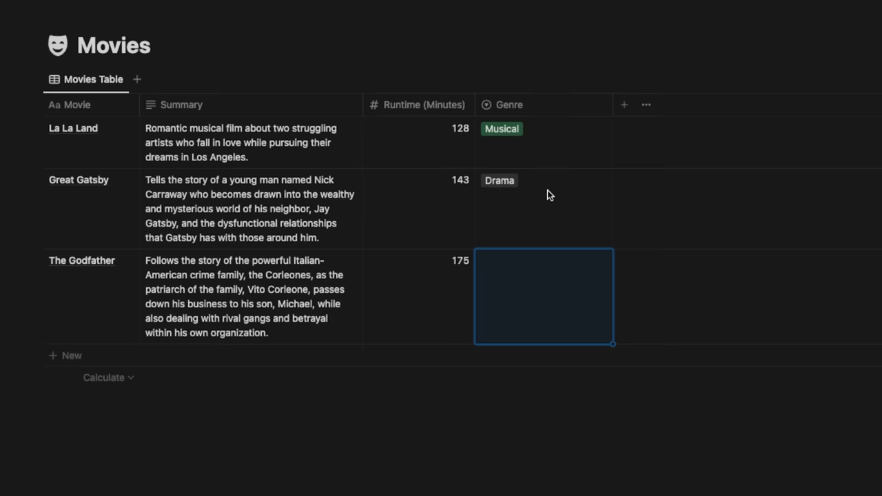
{"action": "left_click", "coordinate": [502, 283]}
{"action": "type", "text": "Crime"}
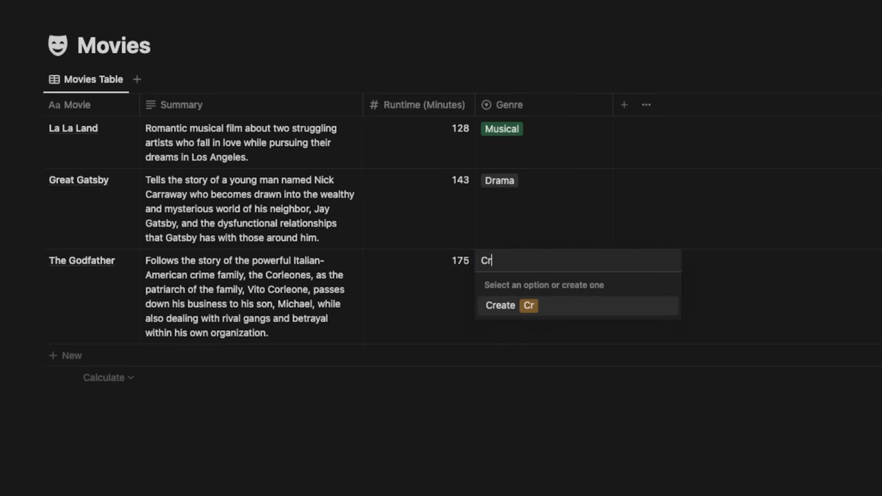
{"action": "key", "text": "Return"}
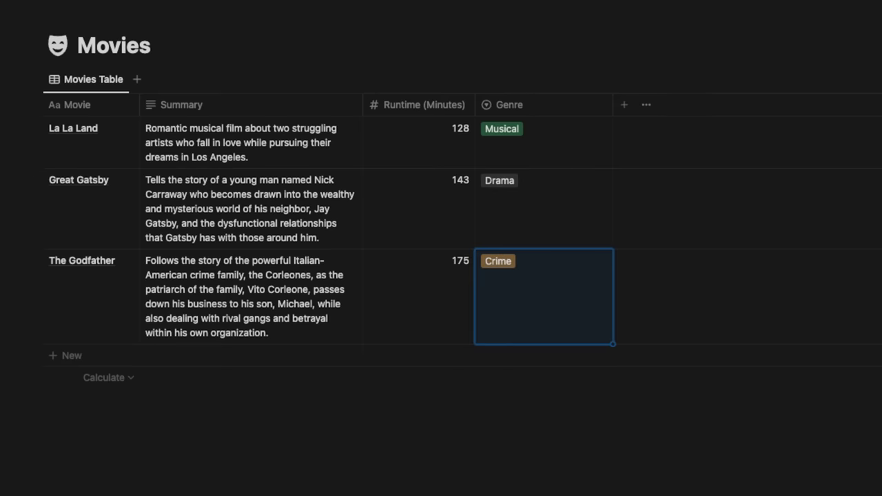
Step: Switch The Godfather's genre to Drama and set it back to Crime
{"action": "left_click", "coordinate": [524, 284]}
{"action": "left_click", "coordinate": [534, 328]}
{"action": "left_click", "coordinate": [535, 290]}
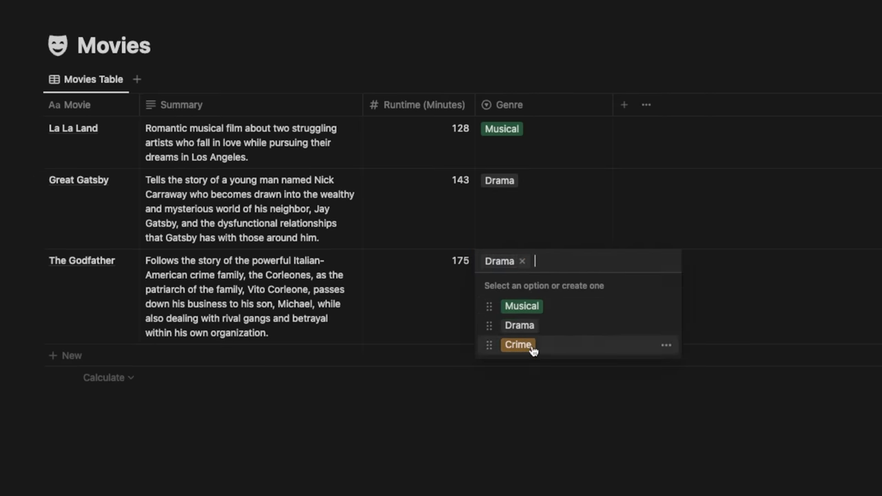
{"action": "left_click", "coordinate": [530, 346]}
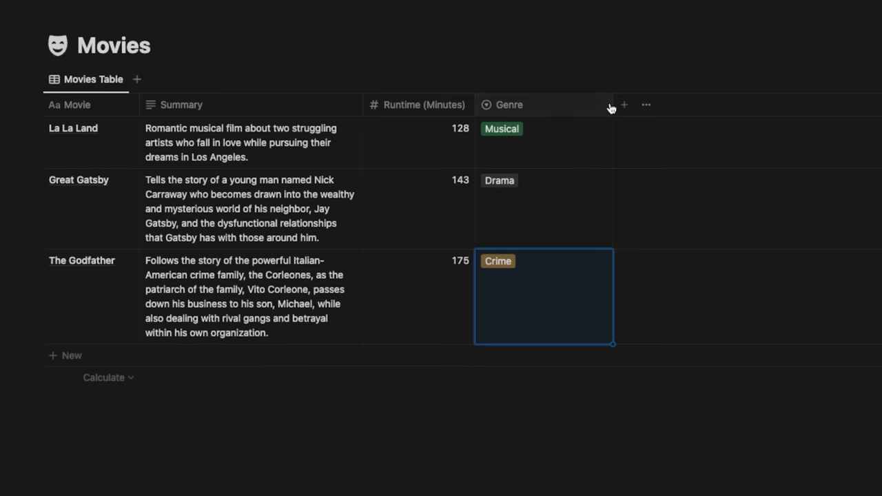
Step: Narrow the Genre column and change the Musical genre option's color to gray
{"action": "left_click_drag", "start_coordinate": [610, 105], "coordinate": [512, 144]}
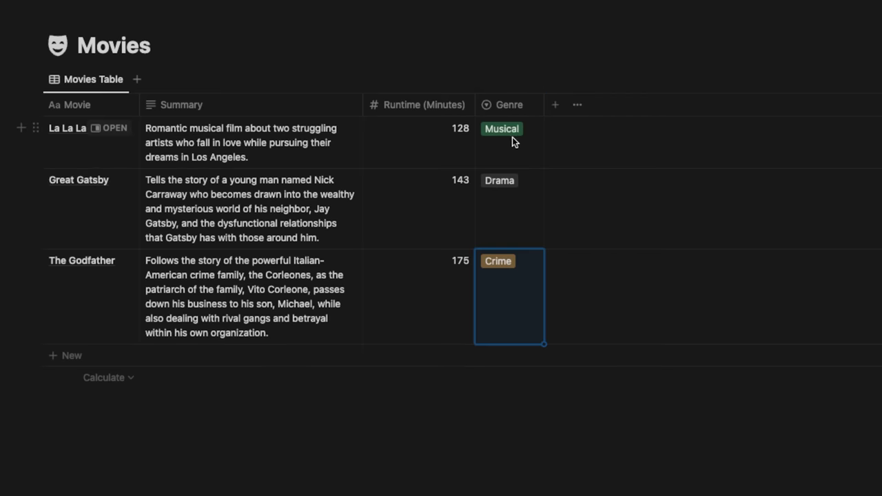
{"action": "left_click", "coordinate": [513, 138]}
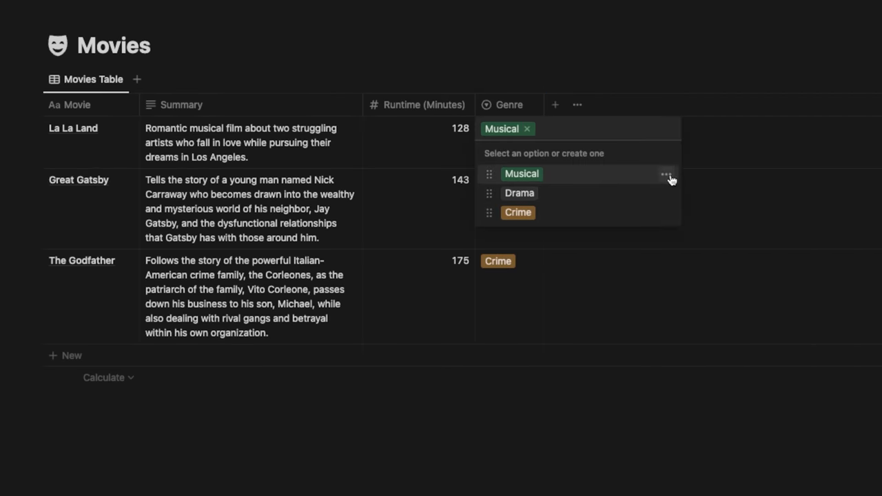
{"action": "left_click", "coordinate": [667, 176]}
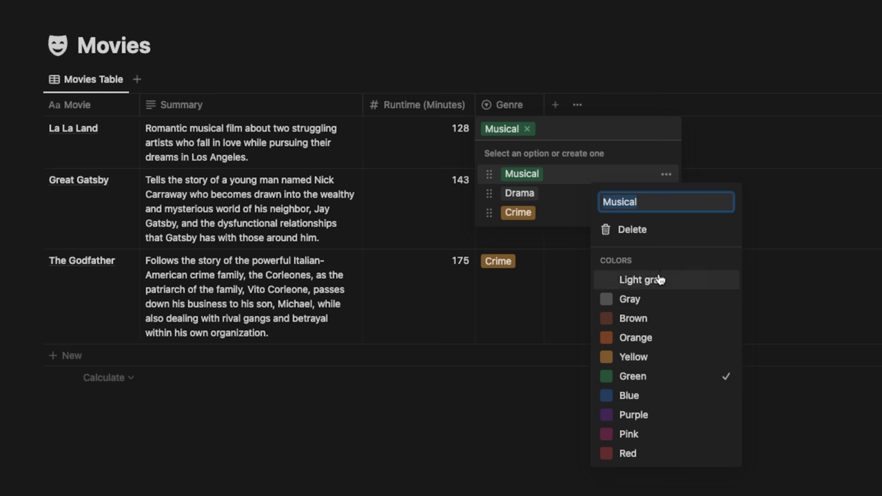
{"action": "left_click", "coordinate": [659, 301]}
{"action": "left_click", "coordinate": [577, 195]}
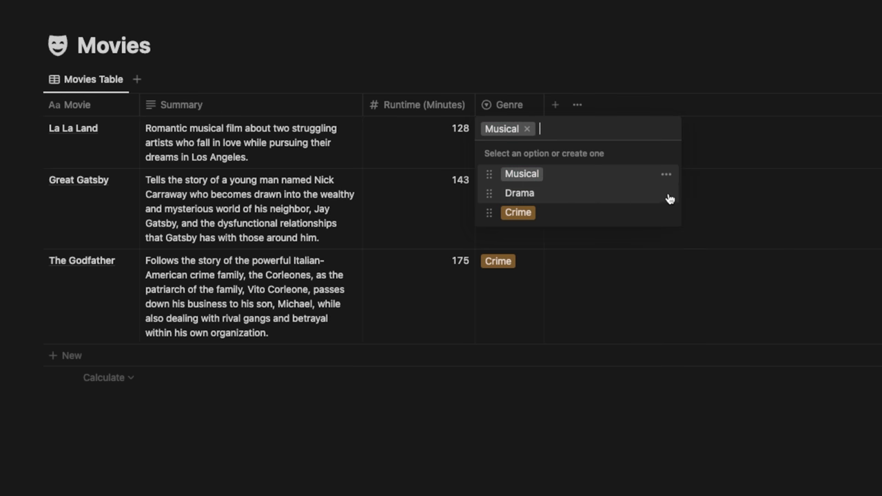
Step: Change the Drama genre option's color to brown and the Crime option's color to orange
{"action": "left_click", "coordinate": [666, 193]}
{"action": "left_click", "coordinate": [658, 345]}
{"action": "left_click", "coordinate": [571, 189]}
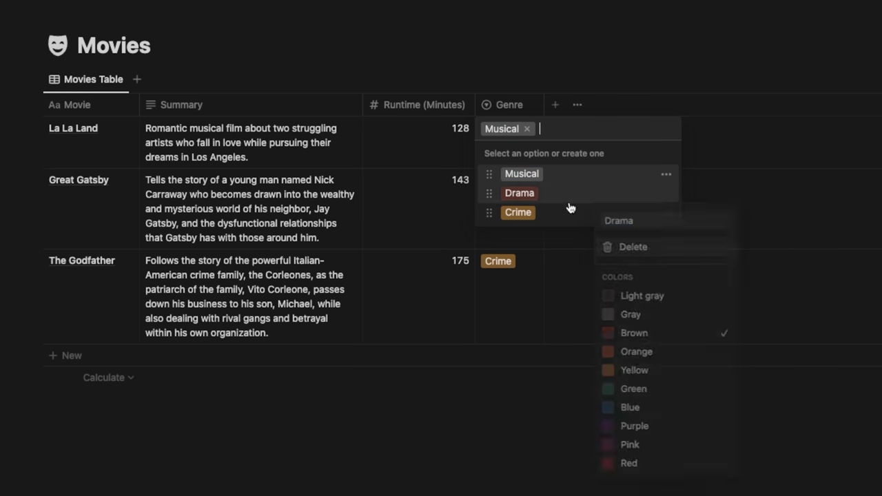
{"action": "left_click", "coordinate": [666, 212]}
{"action": "left_click", "coordinate": [670, 379]}
{"action": "left_click", "coordinate": [583, 173]}
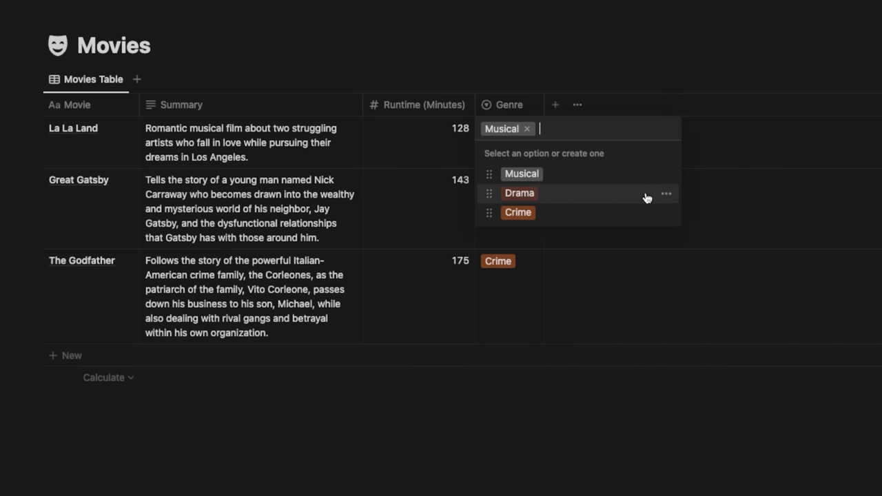
Step: Change the colors of the Drama and Crime genre options to gray and close the option list
{"action": "left_click", "coordinate": [667, 194]}
{"action": "left_click", "coordinate": [656, 317]}
{"action": "left_click", "coordinate": [615, 178]}
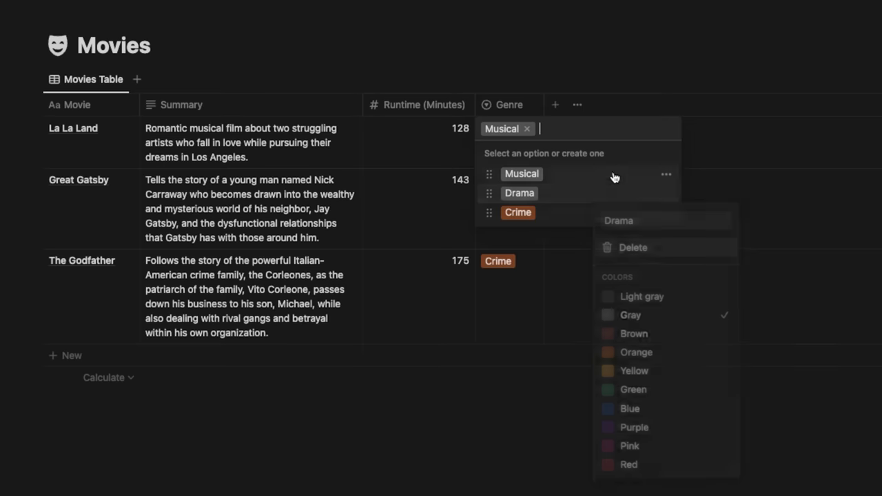
{"action": "left_click", "coordinate": [666, 212]}
{"action": "left_click", "coordinate": [673, 338]}
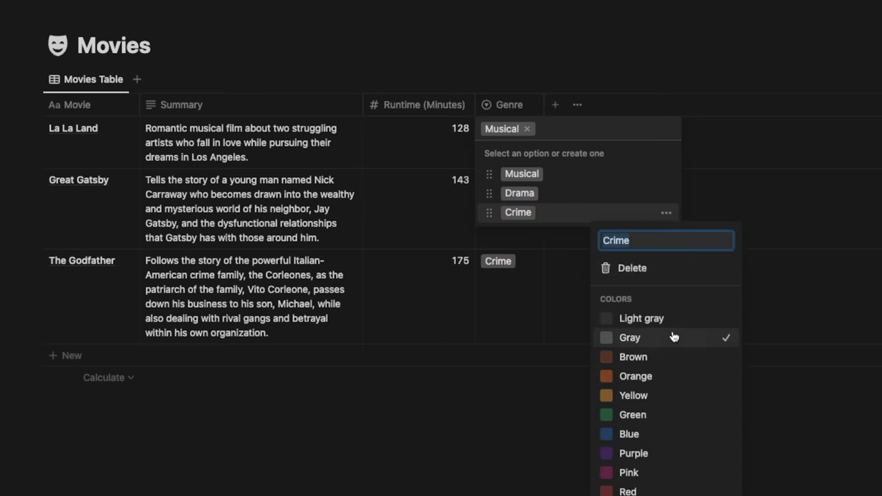
{"action": "left_click", "coordinate": [555, 270]}
{"action": "left_click", "coordinate": [561, 270]}
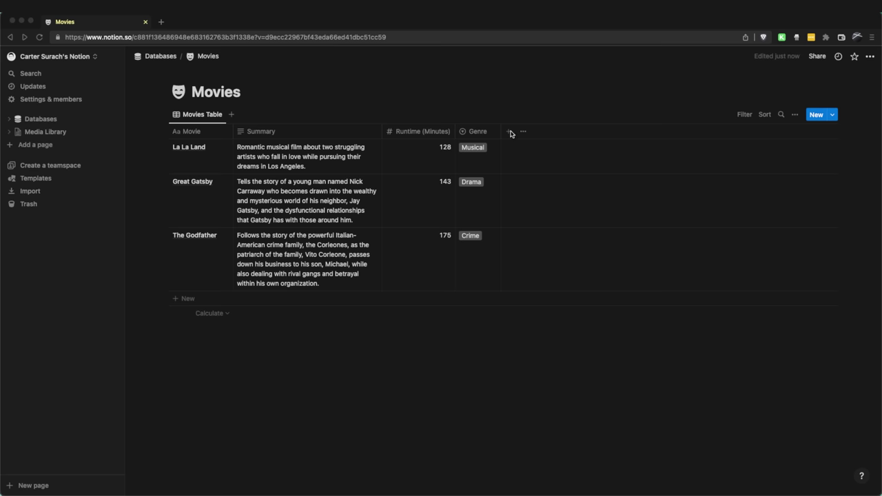
Step: Add a multi-select property named "Actors" to the Movies database
{"action": "left_click", "coordinate": [510, 132]}
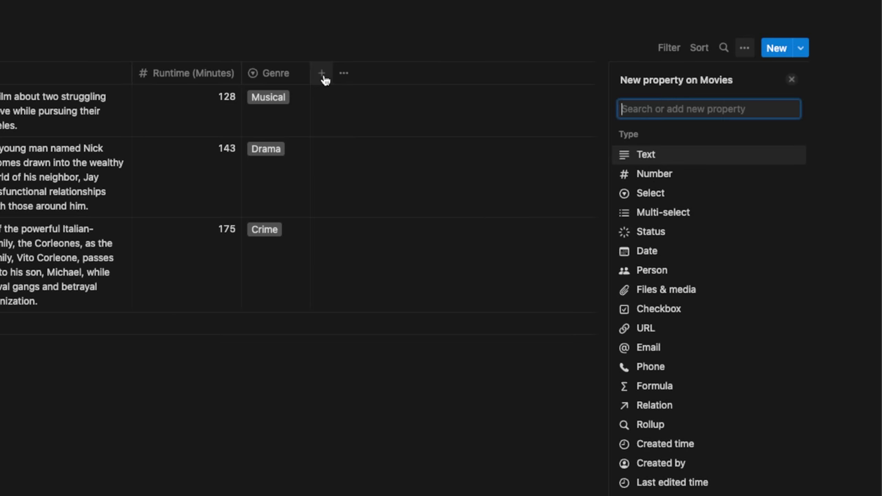
{"action": "left_click", "coordinate": [663, 212]}
{"action": "key", "text": "BackSpace"}
{"action": "type", "text": "Actors"}
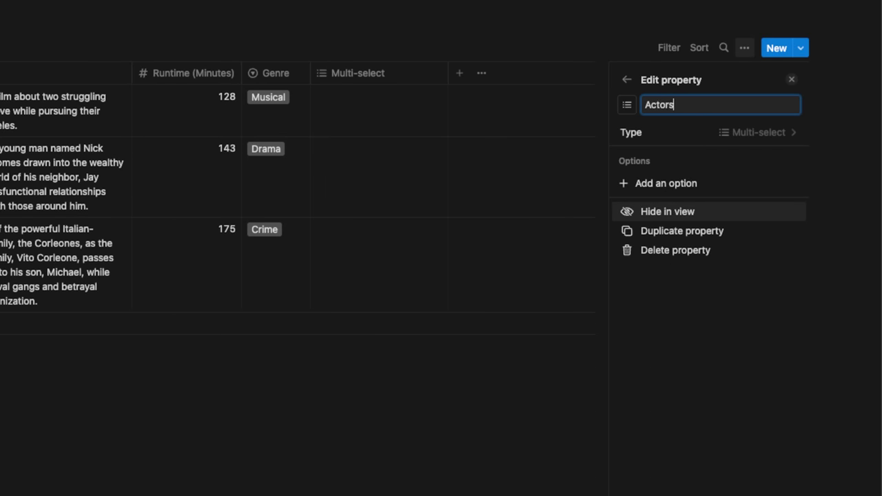
{"action": "key", "text": "Return"}
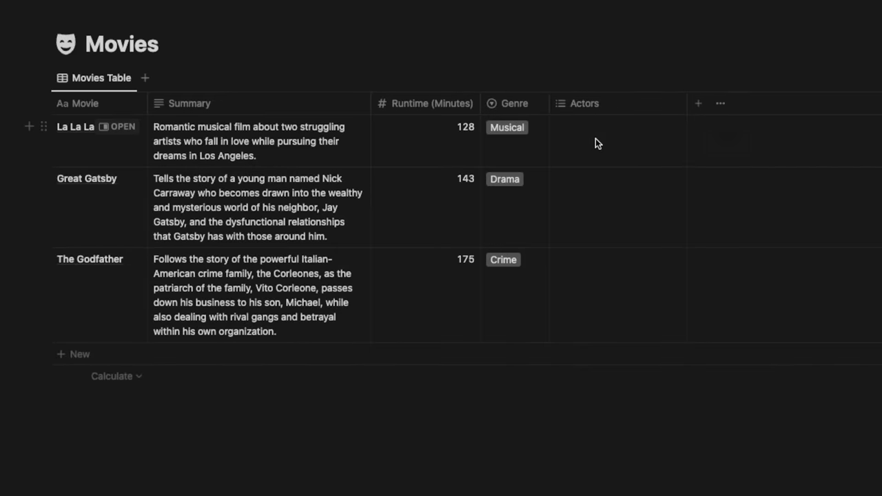
Step: Create the actor options "Ryan Gosling" and "Emma Stone" and assign both to La La Land
{"action": "left_click", "coordinate": [597, 143]}
{"action": "type", "text": "Ryan Gosling"}
{"action": "key", "text": "Return"}
{"action": "type", "text": "Emma Stone"}
{"action": "key", "text": "Return"}
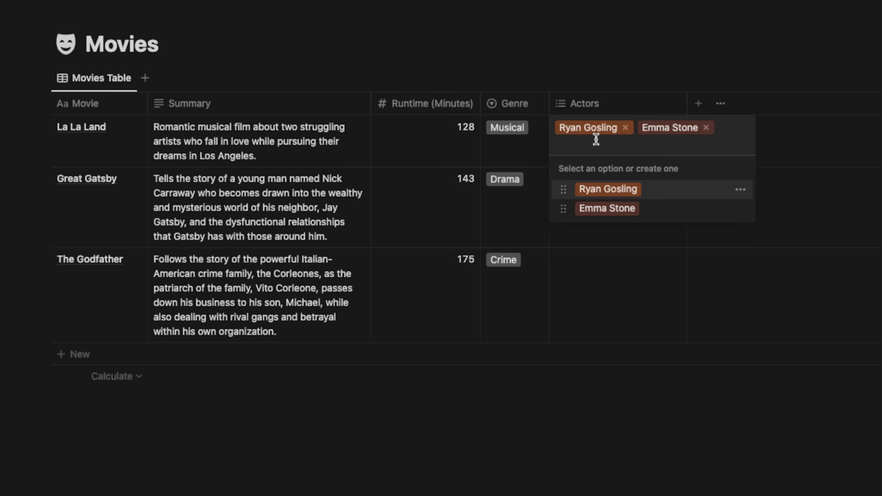
Step: Color the Ryan Gosling option blue and the Emma Stone option pink, and narrow the Actors column
{"action": "left_click", "coordinate": [741, 191]}
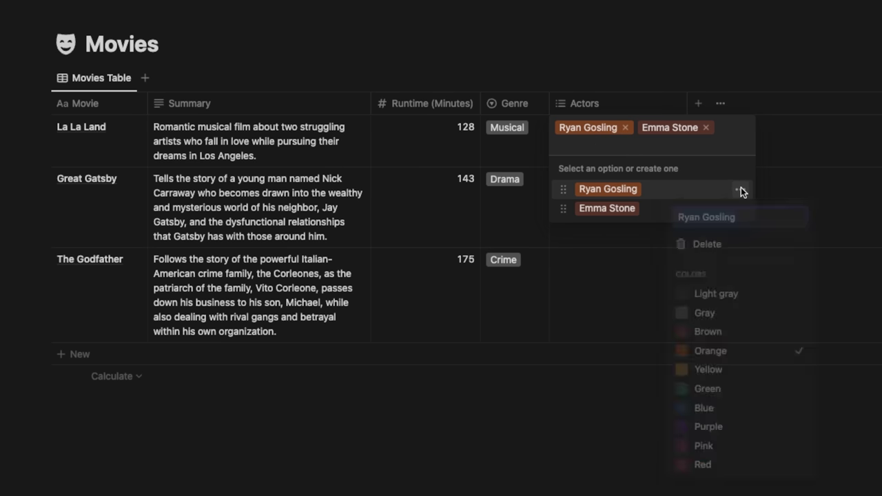
{"action": "left_click", "coordinate": [728, 411]}
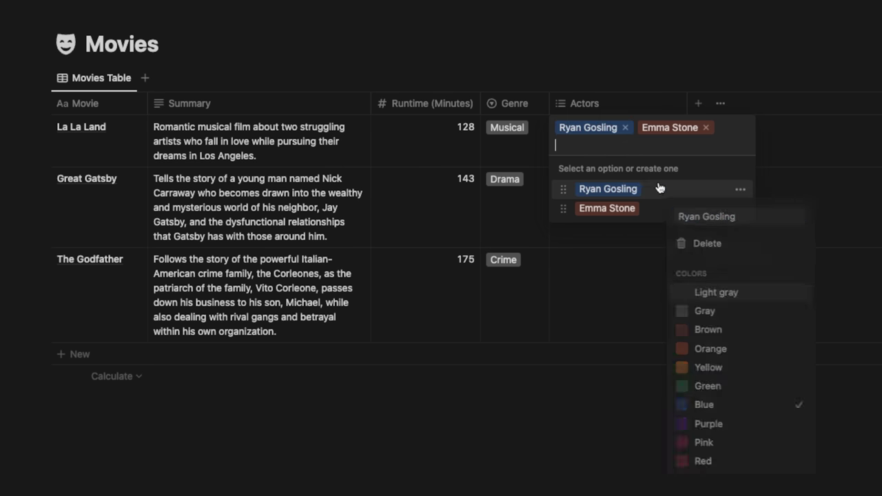
{"action": "left_click", "coordinate": [740, 209]}
{"action": "left_click", "coordinate": [738, 468]}
{"action": "key", "text": "Escape"}
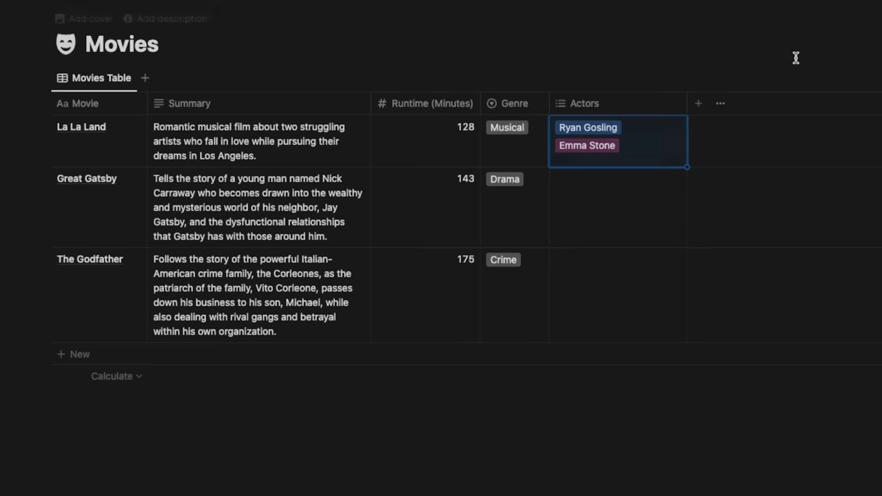
{"action": "left_click_drag", "start_coordinate": [687, 100], "coordinate": [700, 99]}
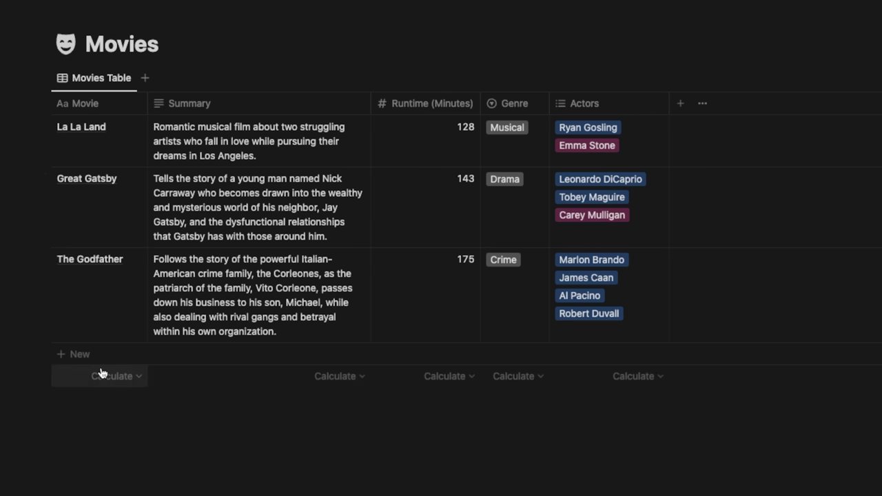
Step: Add a new movie named "Inception" to the end of the Movies table
{"action": "left_click", "coordinate": [83, 355]}
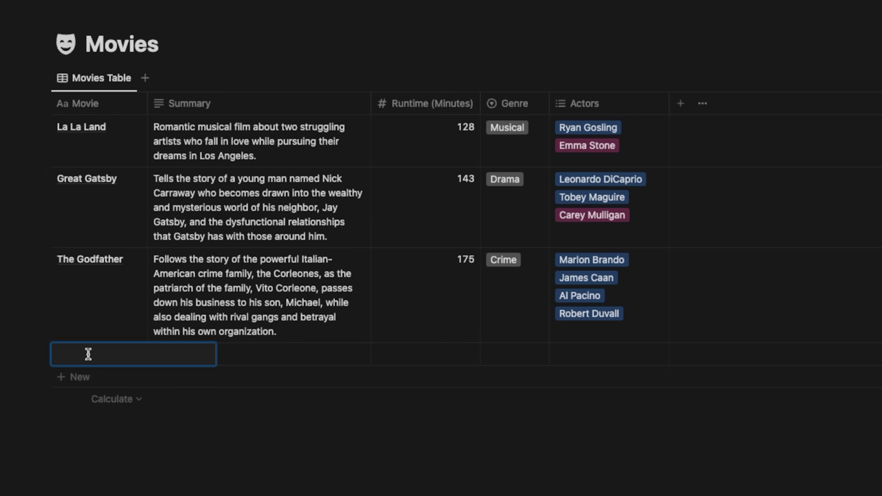
{"action": "type", "text": "Inception"}
{"action": "key", "text": "Tab"}
Step: Fill Inception's summary with "Summary..." and its runtime with 000, and filter its genre options for "Dram"
{"action": "type", "text": "Summary..."}
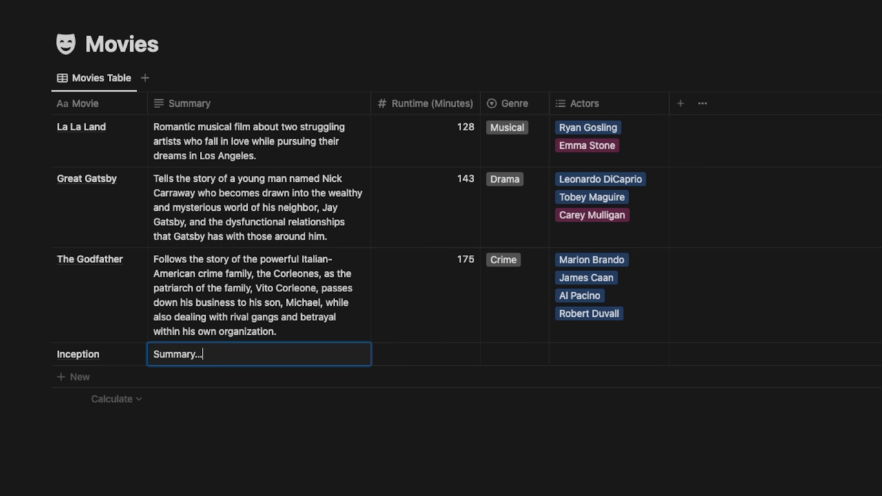
{"action": "key", "text": "Tab"}
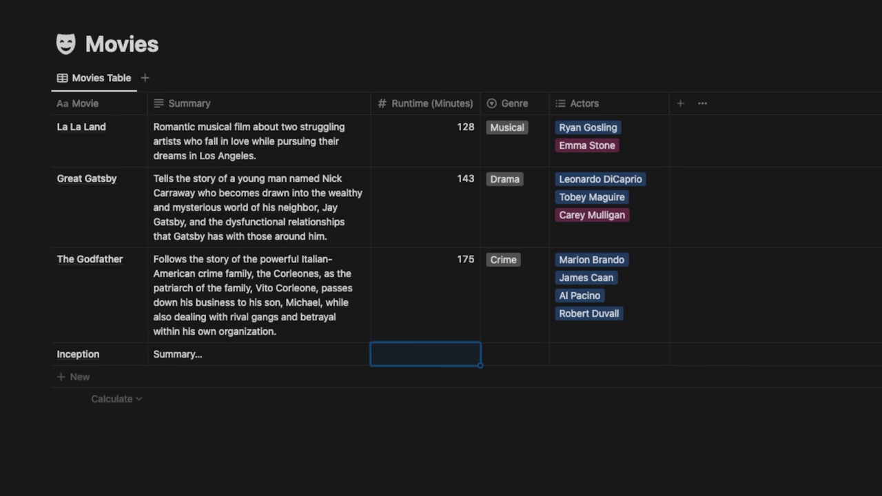
{"action": "type", "text": "000"}
{"action": "key", "text": "Tab"}
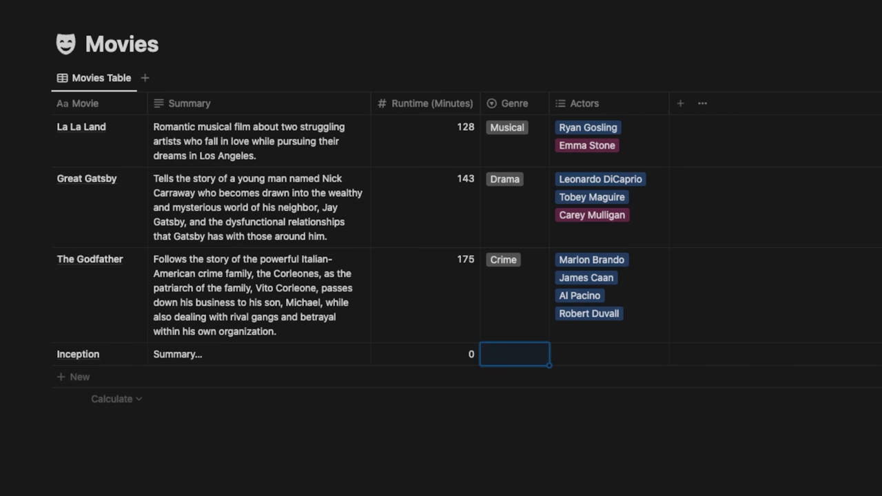
{"action": "type", "text": "Drame"}
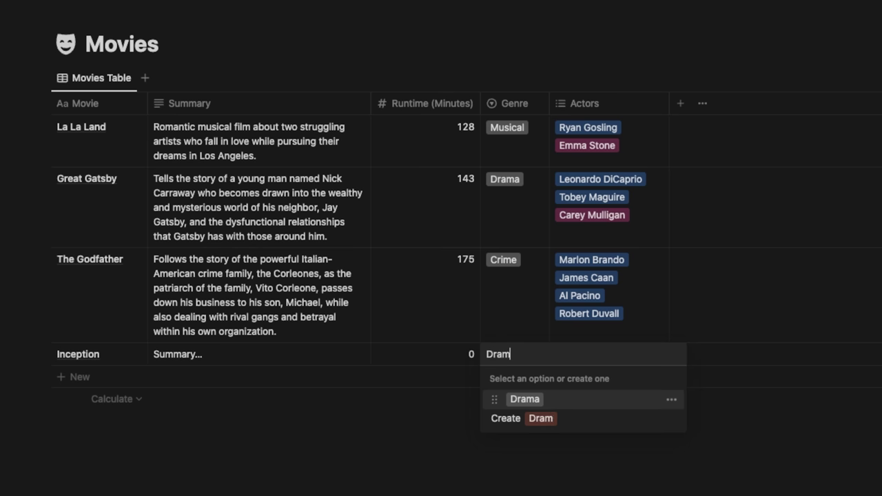
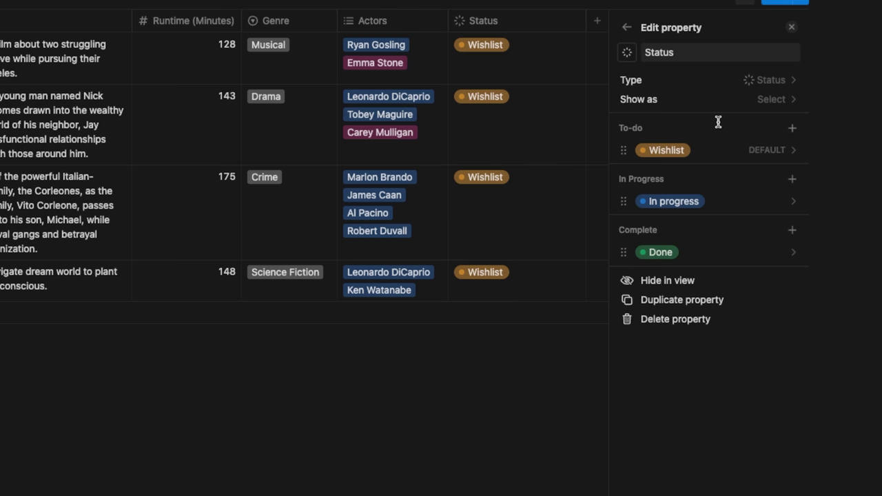
Step: Rename the status option Wishlist to "Watch List" and the In progress option to "Watching"
{"action": "type", "text": "Watch List"}
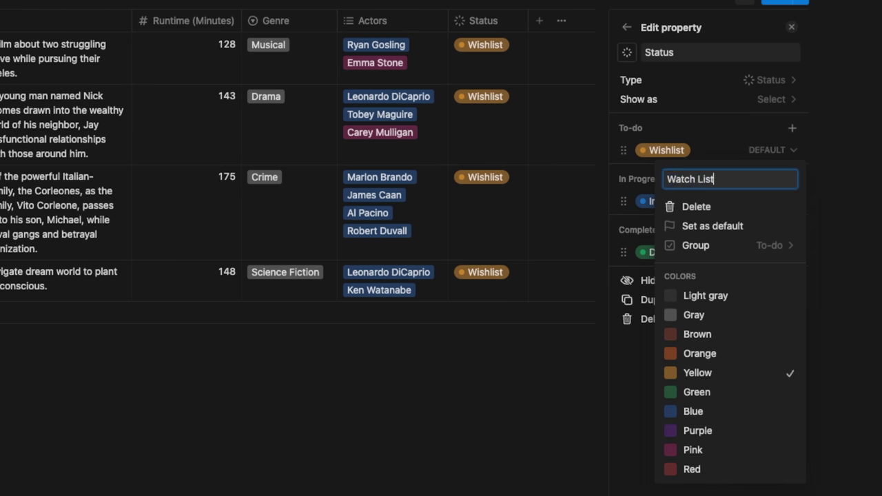
{"action": "key", "text": "Return"}
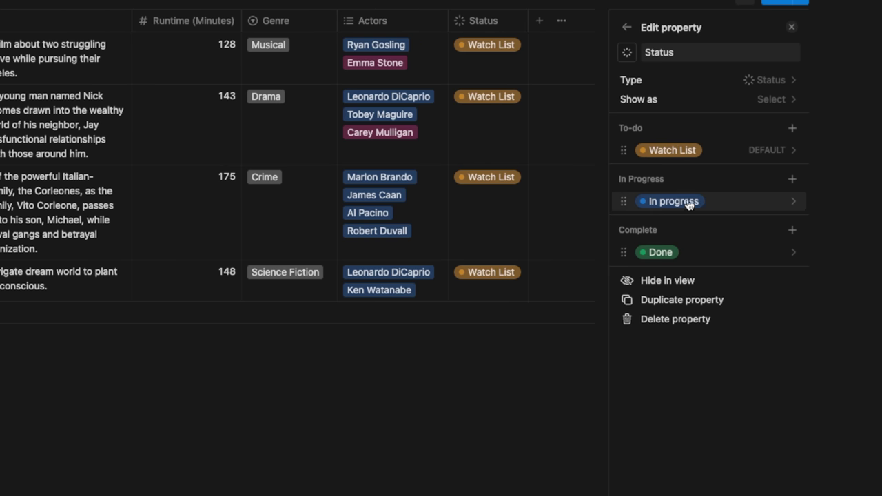
{"action": "left_click", "coordinate": [794, 204]}
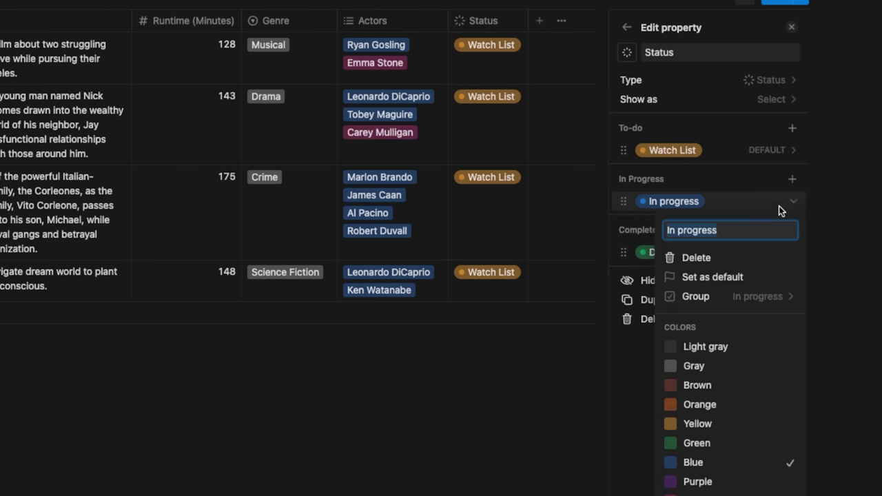
{"action": "type", "text": "Watching"}
{"action": "key", "text": "Return"}
Step: Append the eyes emoji 👀 to the name of the Watching status option
{"action": "left_click", "coordinate": [689, 201]}
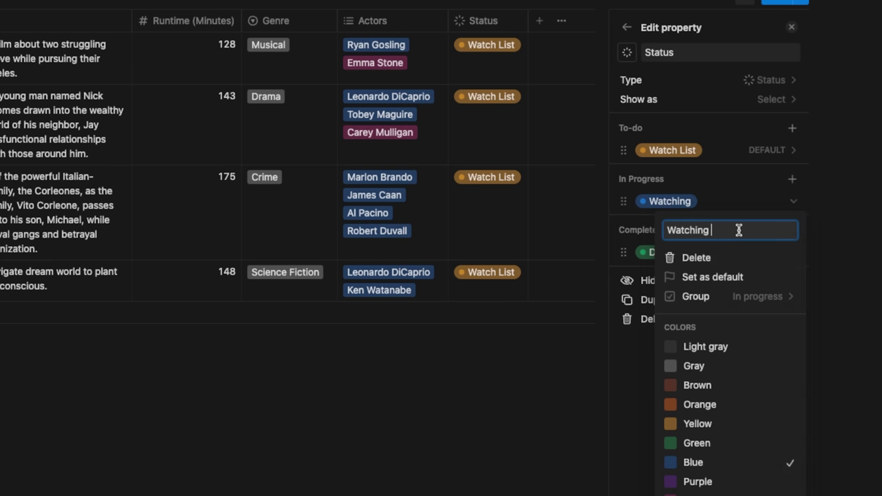
{"action": "right_click", "coordinate": [740, 232]}
{"action": "left_click", "coordinate": [756, 242]}
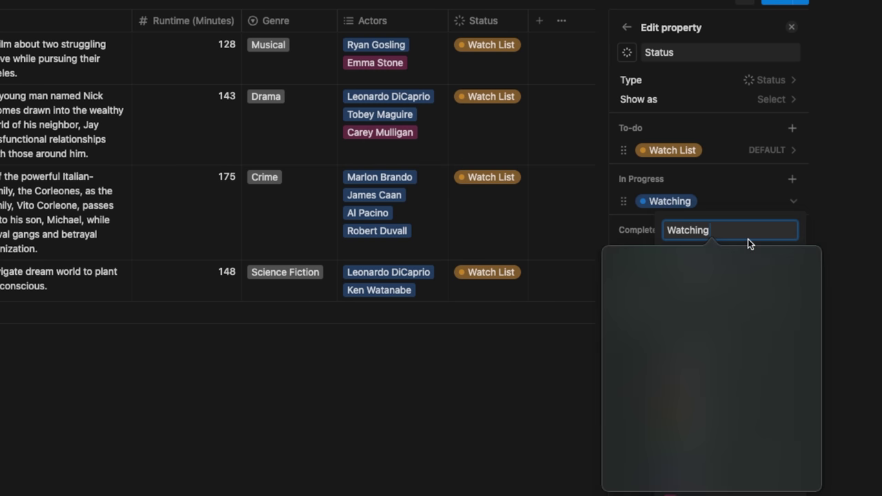
{"action": "type", "text": "eye"}
{"action": "key", "text": "Return"}
{"action": "key", "text": "Return"}
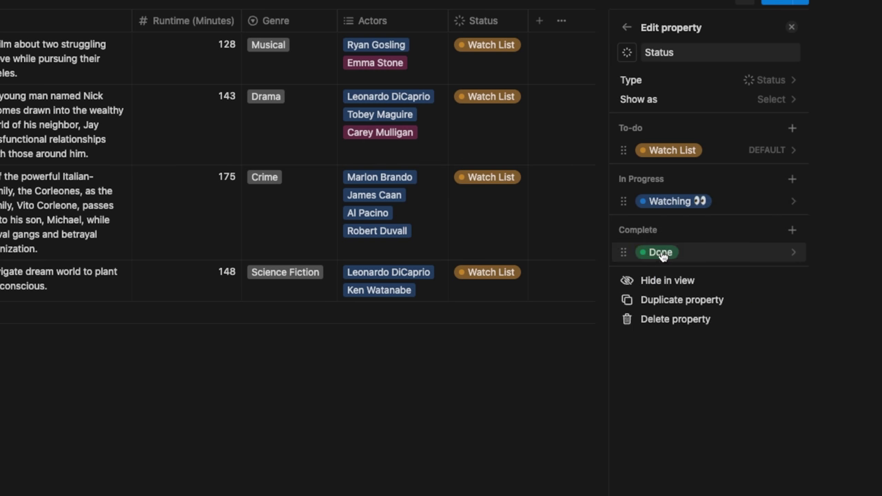
Step: Rename the Done status option in the Complete group to "Watched"
{"action": "left_click", "coordinate": [670, 252]}
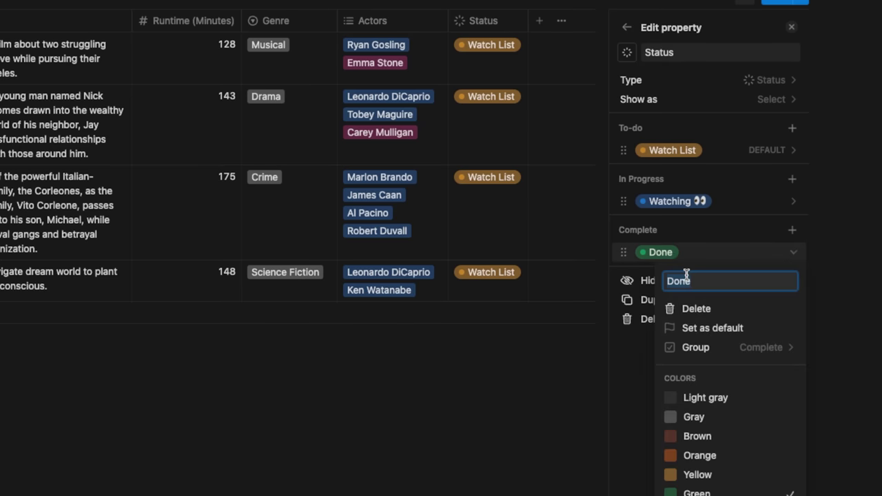
{"action": "left_click_drag", "start_coordinate": [692, 281], "coordinate": [664, 281]}
{"action": "type", "text": "Watched"}
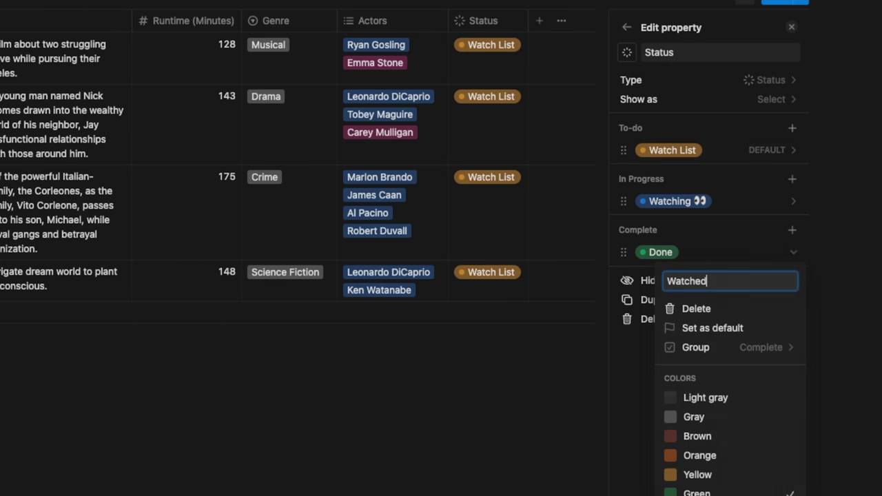
{"action": "key", "text": "Return"}
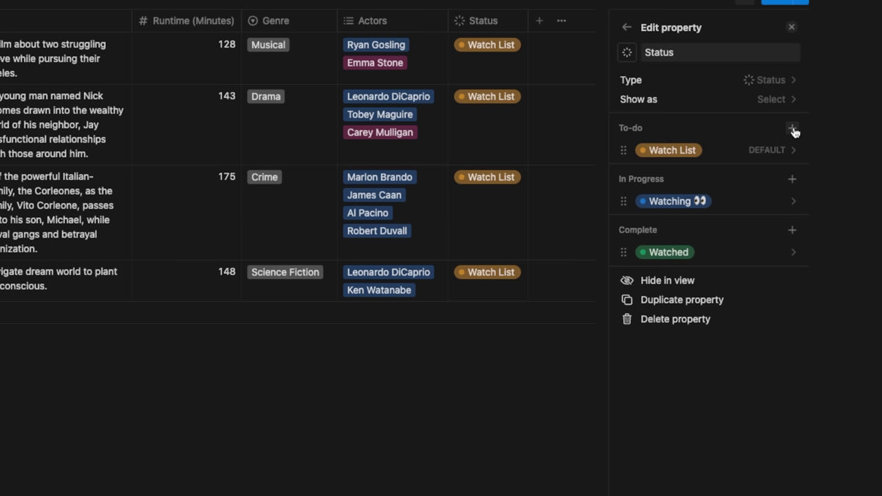
Step: Add a status option named "Archive" to the Complete group and color it brown
{"action": "left_click", "coordinate": [792, 231]}
{"action": "type", "text": "Archive"}
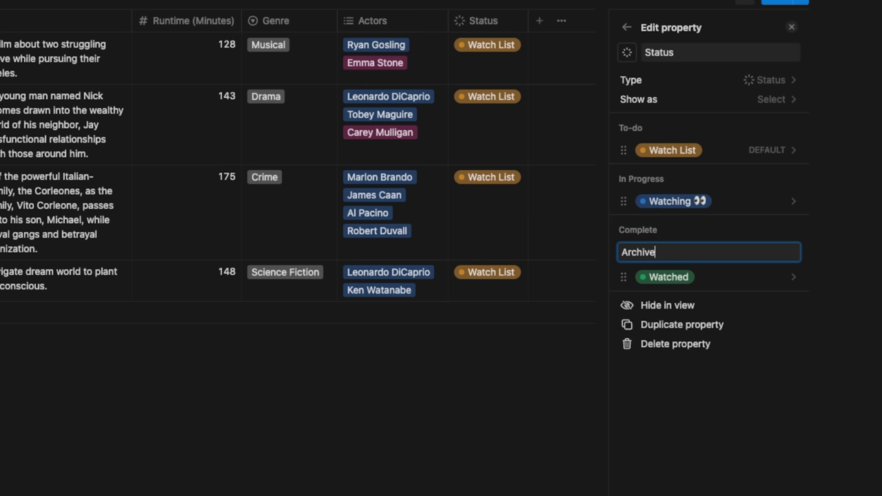
{"action": "key", "text": "Return"}
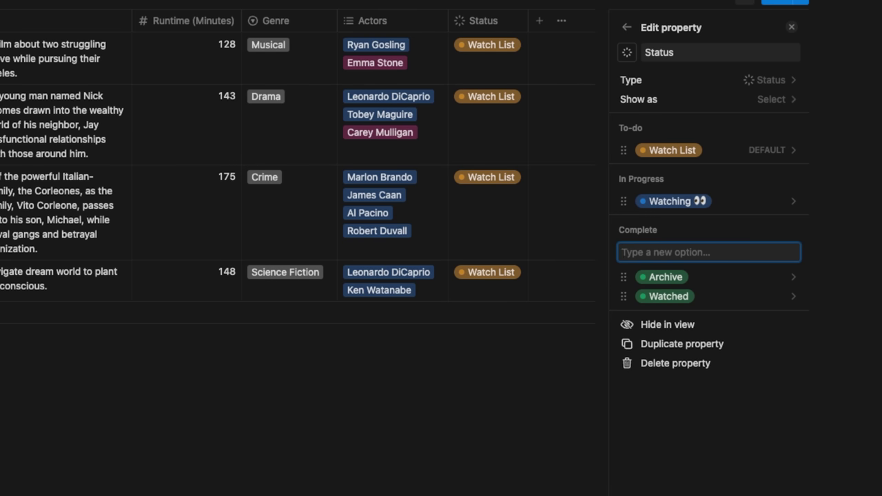
{"action": "left_click", "coordinate": [790, 275]}
{"action": "left_click", "coordinate": [713, 459]}
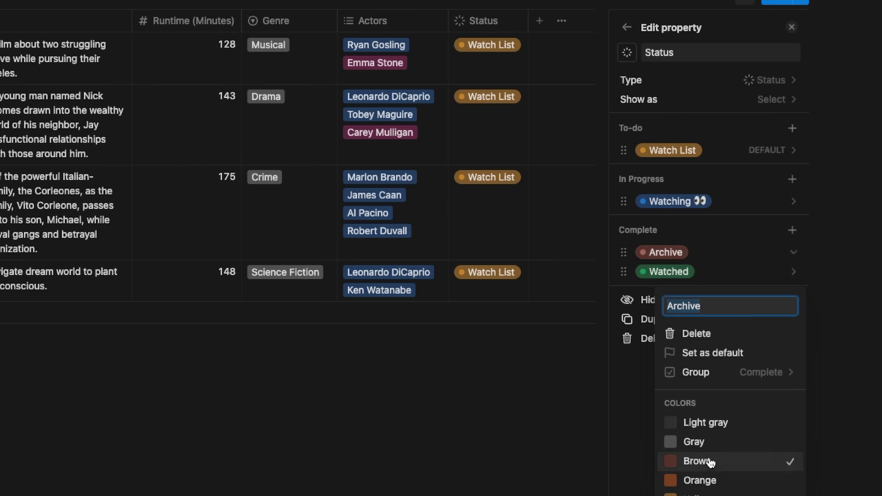
Step: Close the Status property settings and set La La Land's status to Watching 👀
{"action": "left_click", "coordinate": [534, 197]}
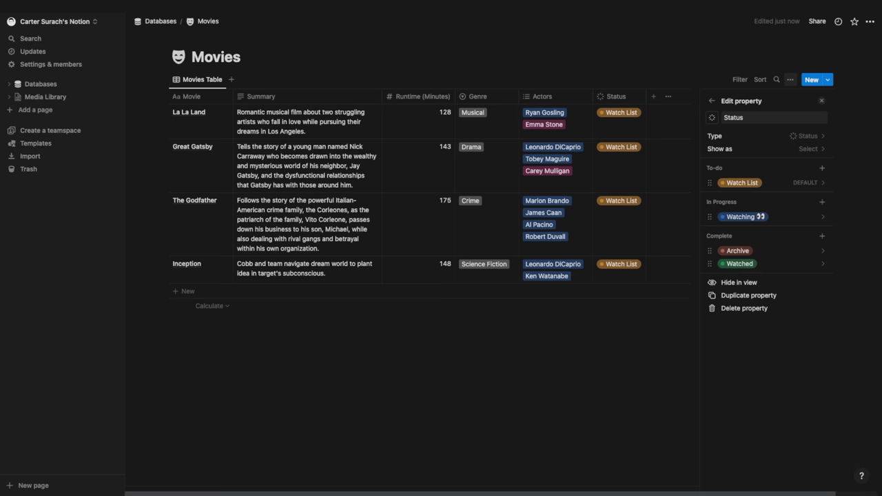
{"action": "key", "text": "Escape"}
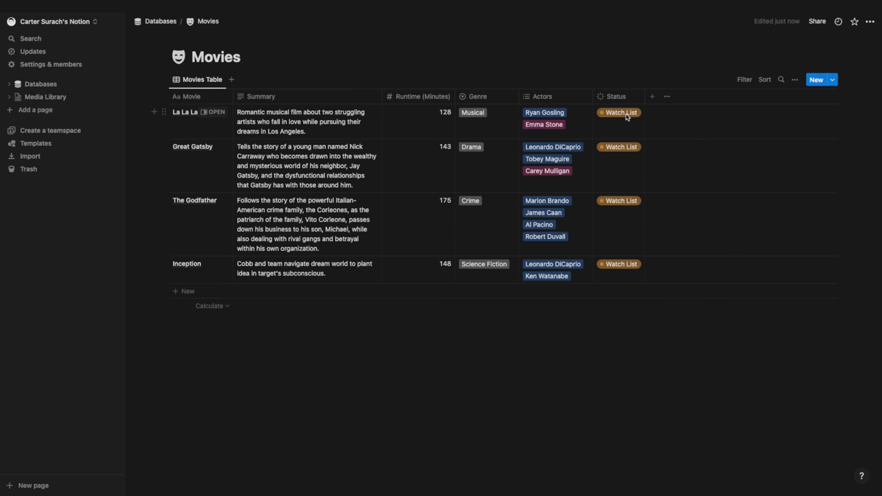
{"action": "left_click", "coordinate": [627, 115]}
{"action": "left_click", "coordinate": [628, 176]}
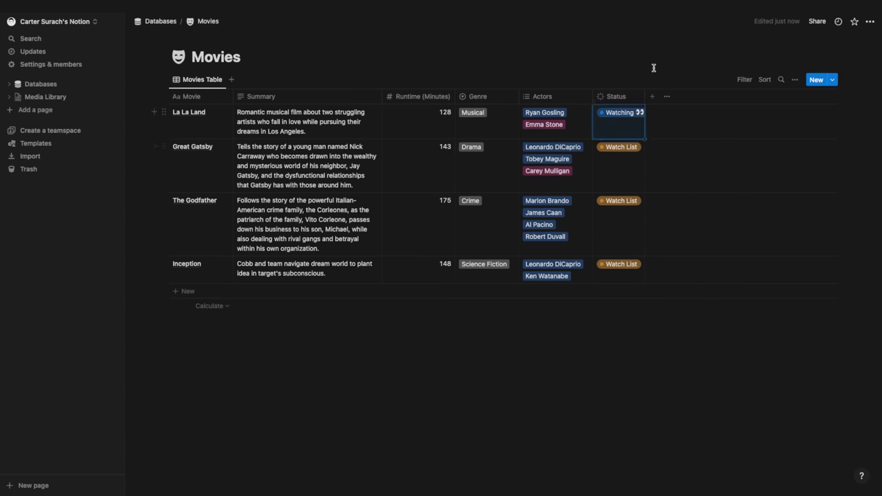
Step: Set the status of Great Gatsby and Inception to Watched, and widen the Status column slightly
{"action": "left_click", "coordinate": [627, 151]}
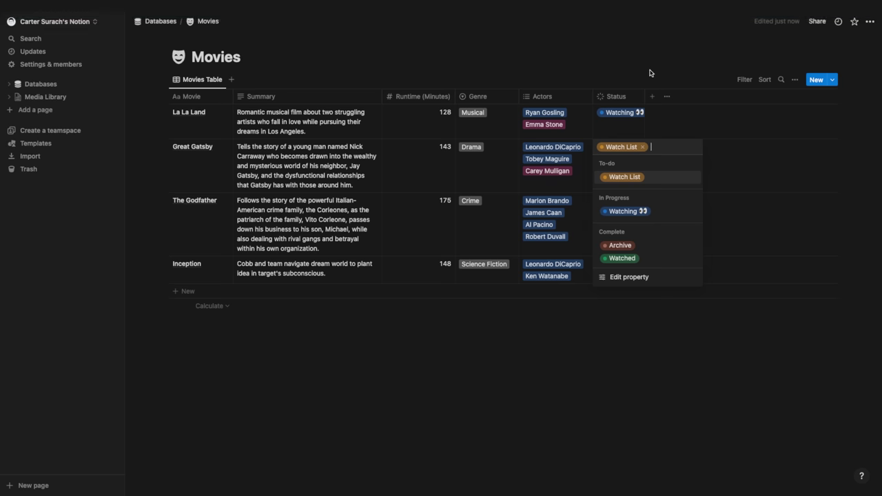
{"action": "left_click", "coordinate": [623, 258]}
{"action": "left_click", "coordinate": [624, 264]}
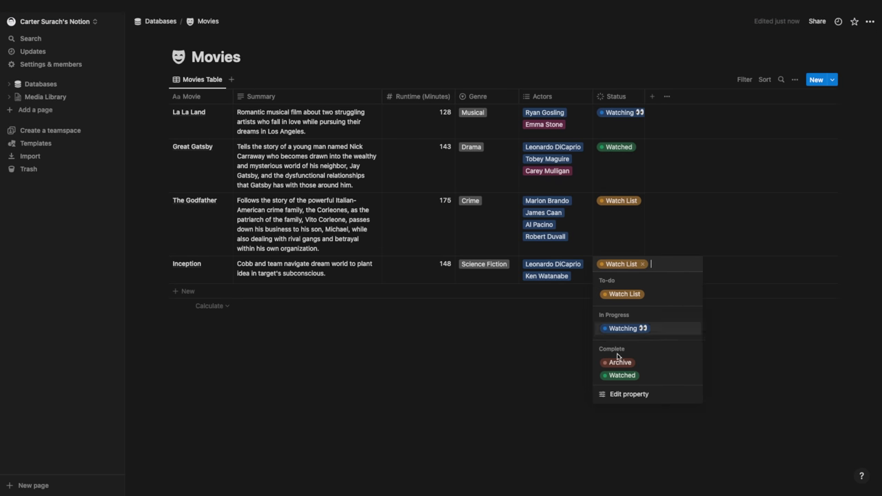
{"action": "left_click", "coordinate": [620, 375]}
{"action": "left_click_drag", "start_coordinate": [646, 96], "coordinate": [658, 96]}
{"action": "left_click", "coordinate": [678, 55]}
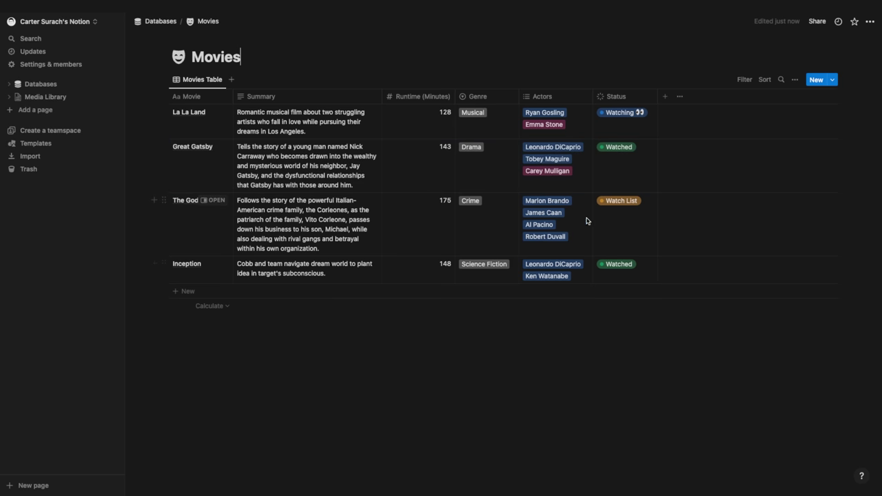
Step: Open the Status property's settings to review its status options
{"action": "left_click_drag", "start_coordinate": [638, 98], "coordinate": [638, 99]}
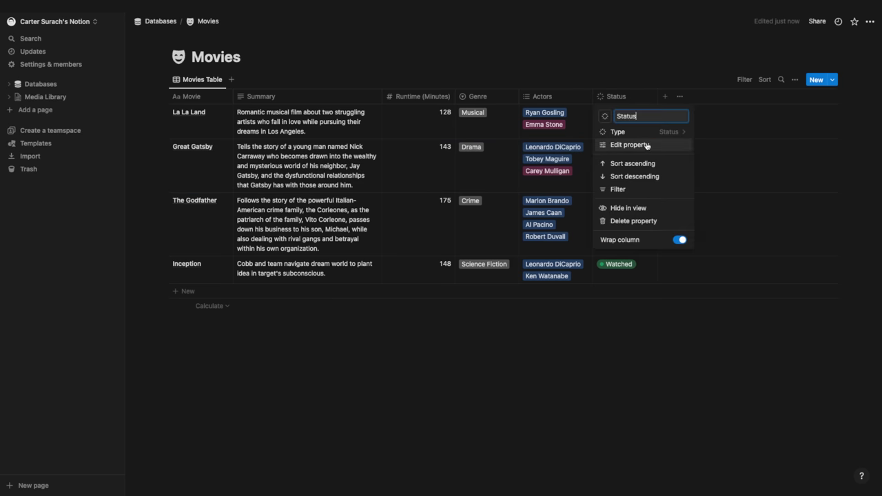
{"action": "left_click", "coordinate": [647, 147]}
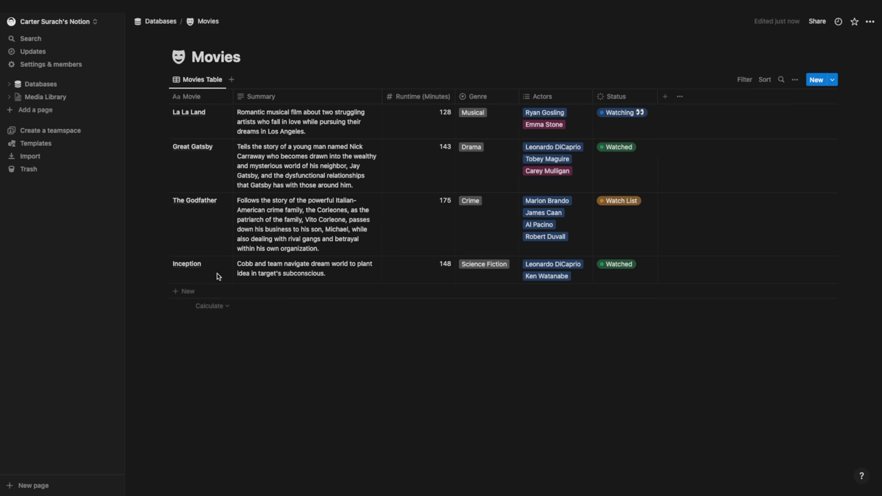
Step: Add a Date property named "Release Date" to the Movies table
{"action": "left_click", "coordinate": [665, 97]}
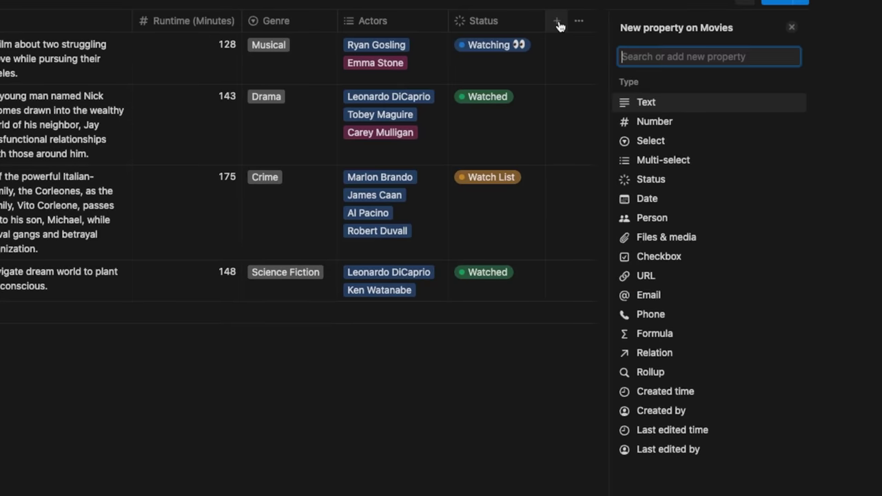
{"action": "left_click", "coordinate": [679, 201]}
{"action": "type", "text": "Release Date"}
{"action": "key", "text": "Return"}
Step: Review the date format and time format choices of the Release Date property, and close its settings
{"action": "left_click", "coordinate": [793, 100]}
{"action": "left_click", "coordinate": [752, 121]}
{"action": "left_click", "coordinate": [752, 121]}
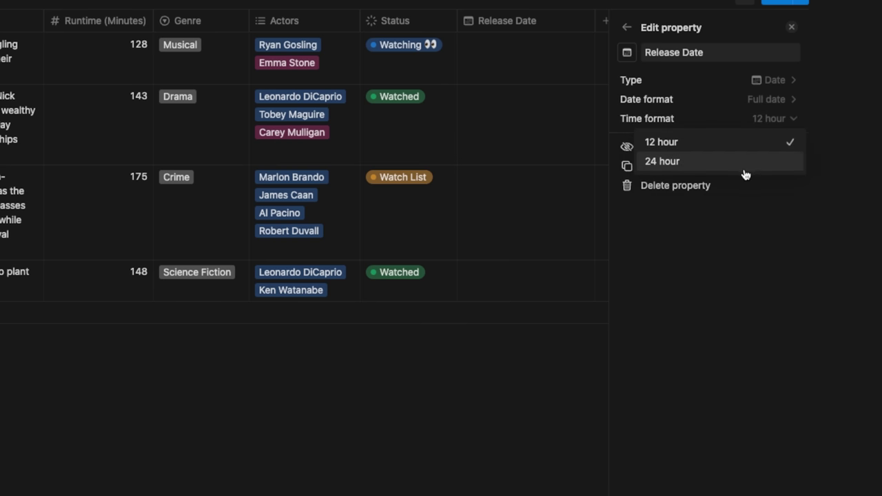
{"action": "key", "text": "Escape"}
{"action": "key", "text": "Escape"}
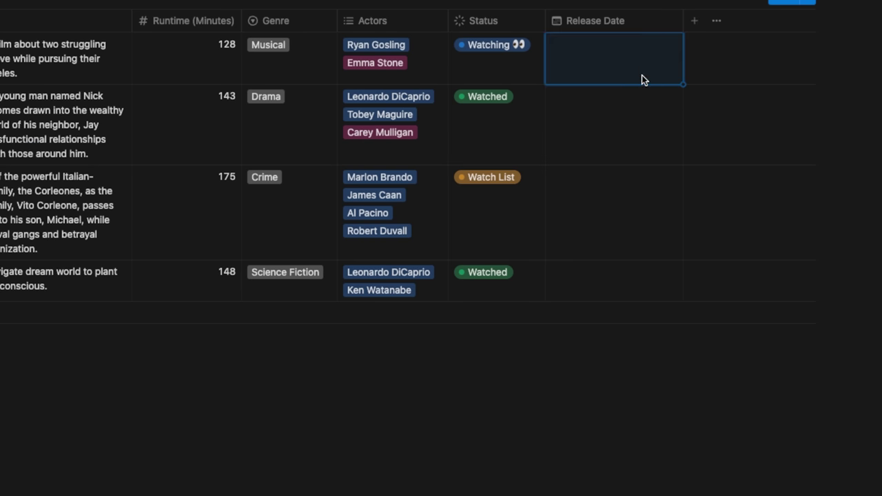
Step: Set La La Land's release date to January 1, 2023
{"action": "left_click", "coordinate": [642, 76]}
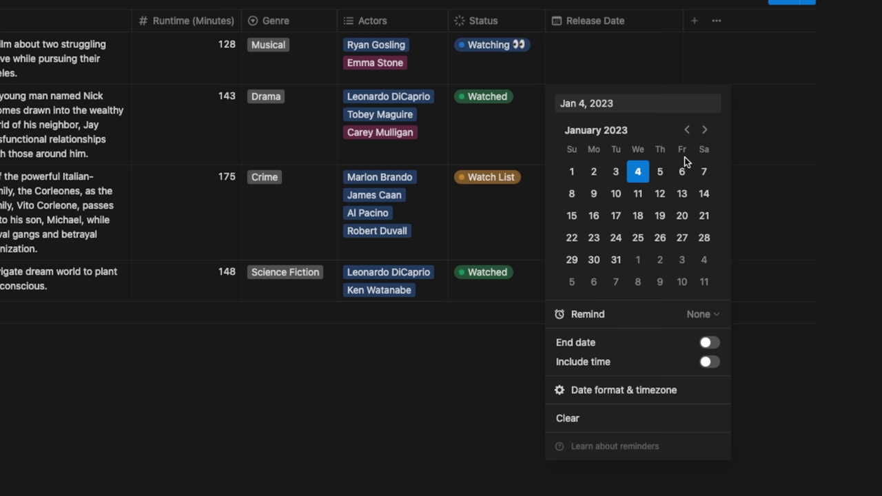
{"action": "left_click_drag", "start_coordinate": [614, 103], "coordinate": [556, 103]}
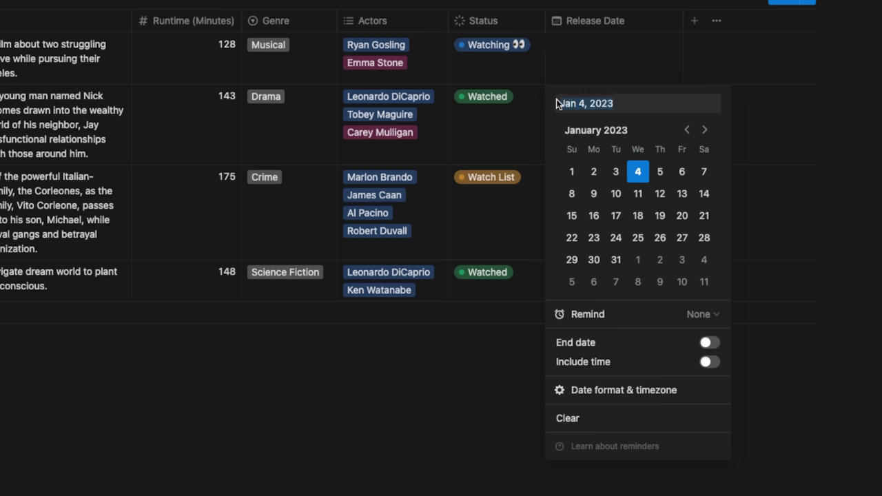
{"action": "left_click", "coordinate": [572, 171]}
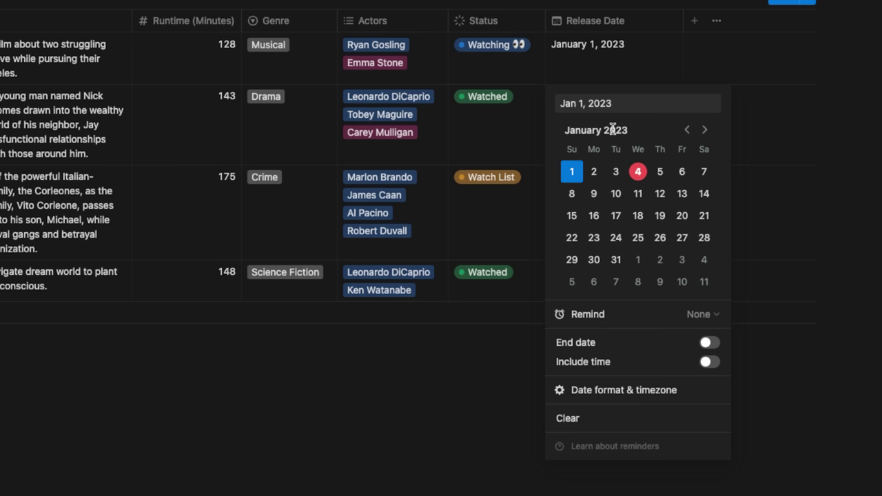
Step: Try the End date and Include time options on La La Land's release date, switching each one off again
{"action": "left_click", "coordinate": [708, 343]}
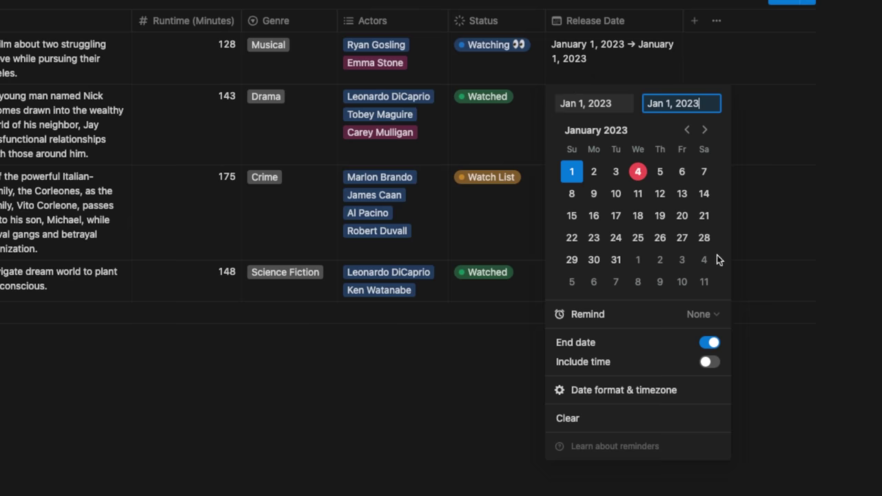
{"action": "left_click", "coordinate": [709, 344]}
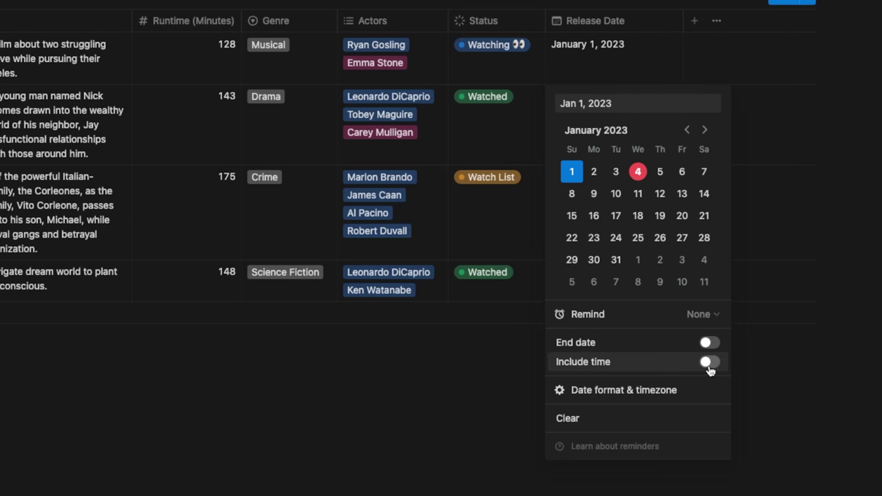
{"action": "left_click", "coordinate": [708, 365]}
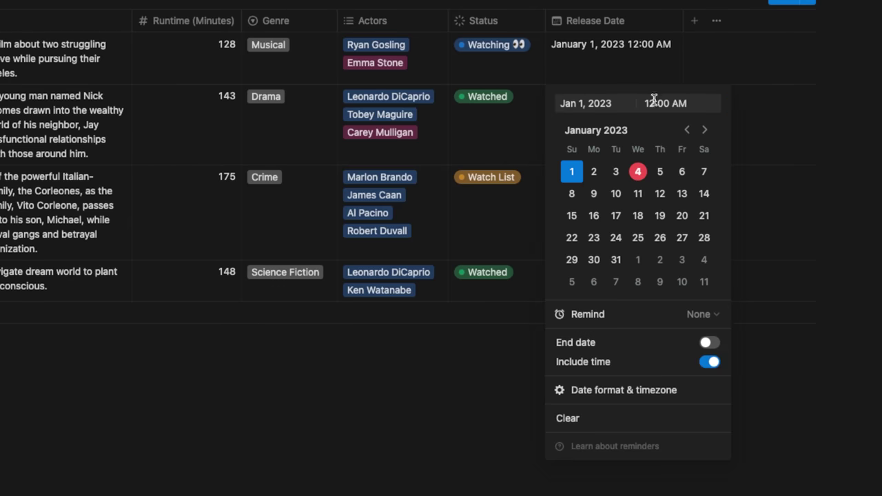
{"action": "left_click", "coordinate": [707, 362]}
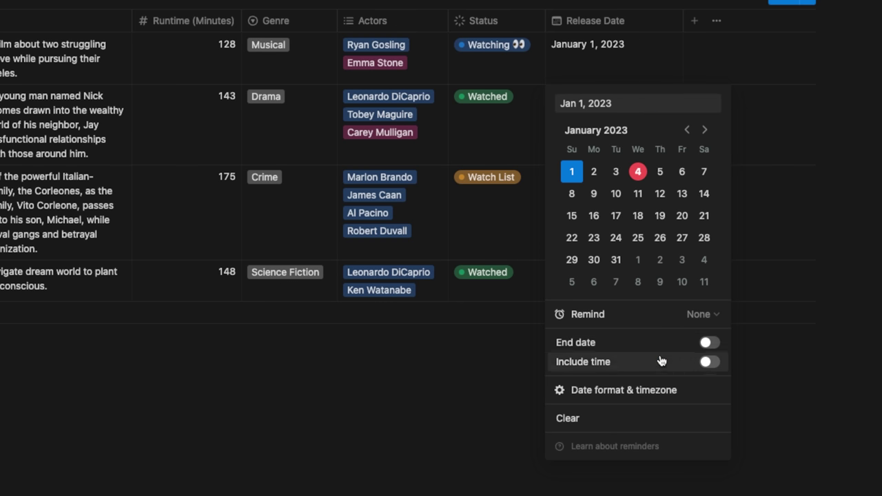
Step: Set La La Land's release date to January 5, 2023 and look through the reminder options without choosing one
{"action": "left_click", "coordinate": [662, 172]}
{"action": "left_click", "coordinate": [699, 314]}
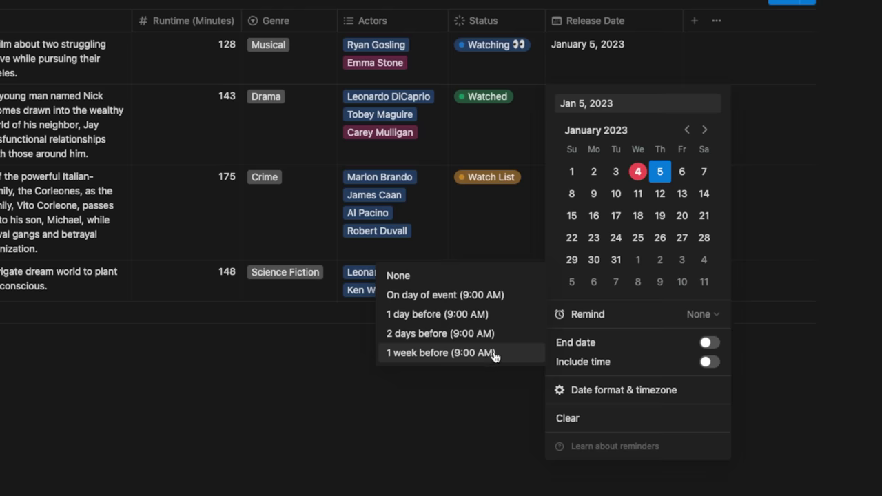
{"action": "key", "text": "Escape"}
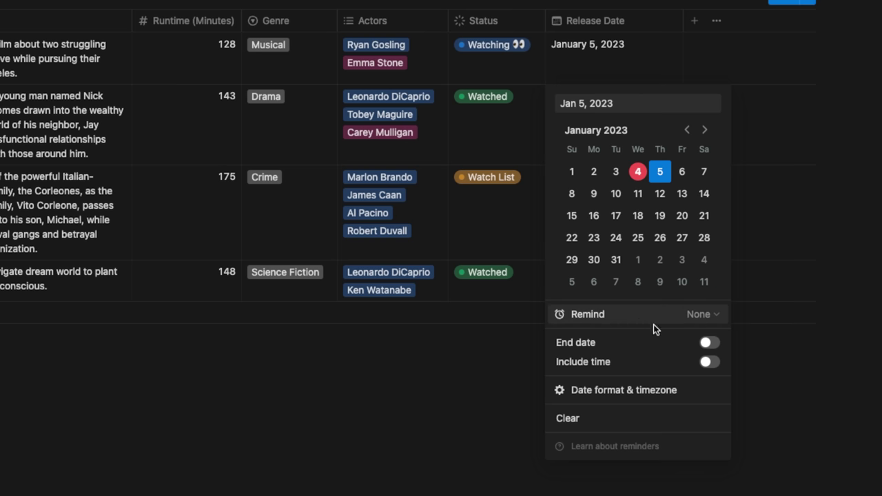
{"action": "key", "text": "Escape"}
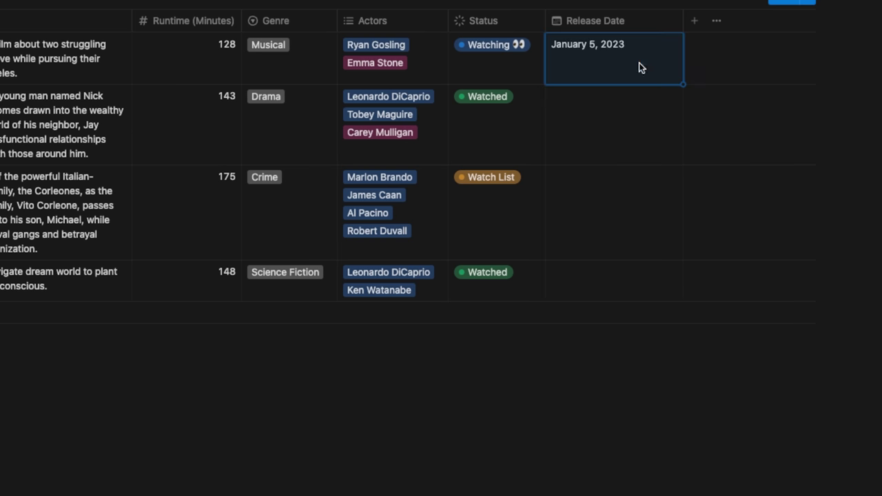
{"action": "left_click", "coordinate": [640, 55]}
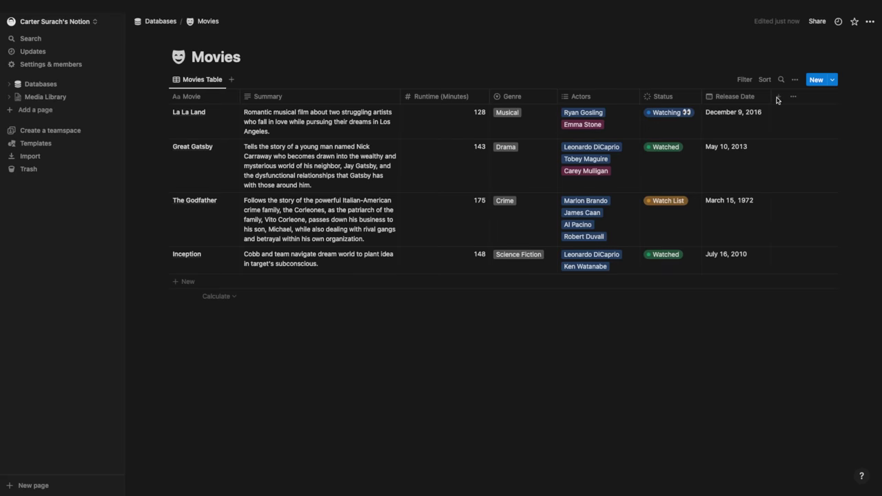
Step: Add a Person property to the Movies table and limit it to 1 person
{"action": "left_click", "coordinate": [779, 97]}
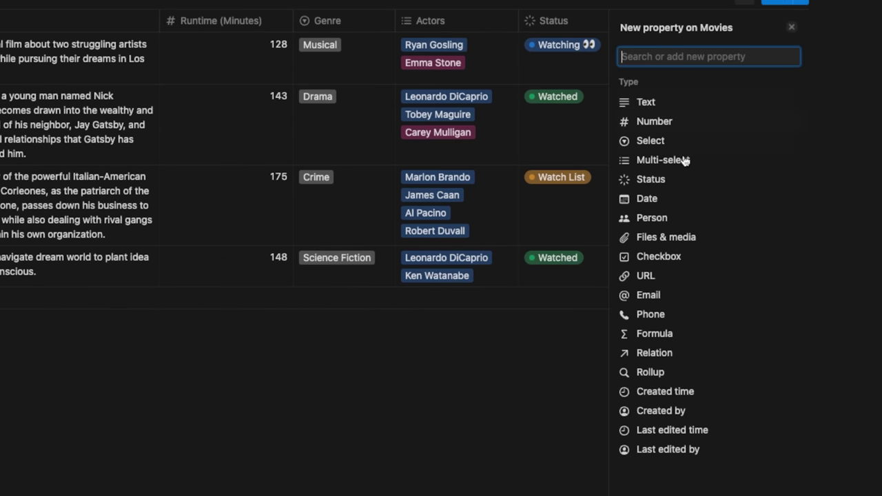
{"action": "left_click", "coordinate": [652, 218]}
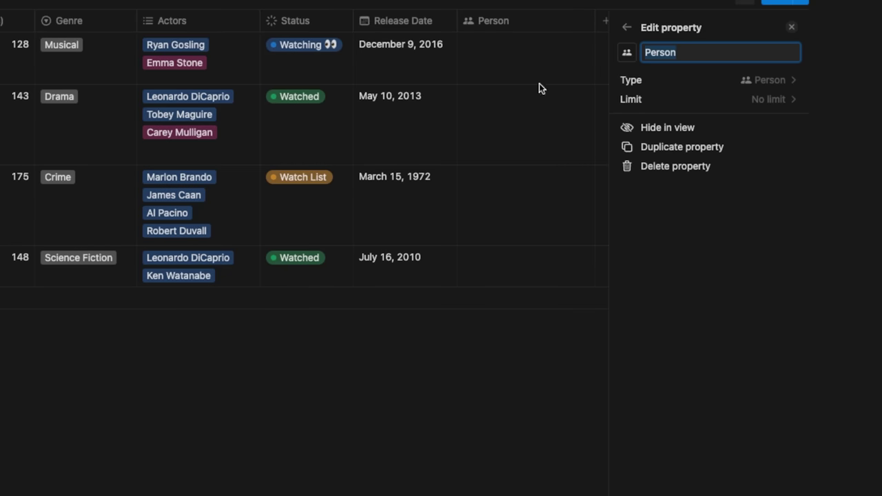
{"action": "left_click", "coordinate": [688, 99]}
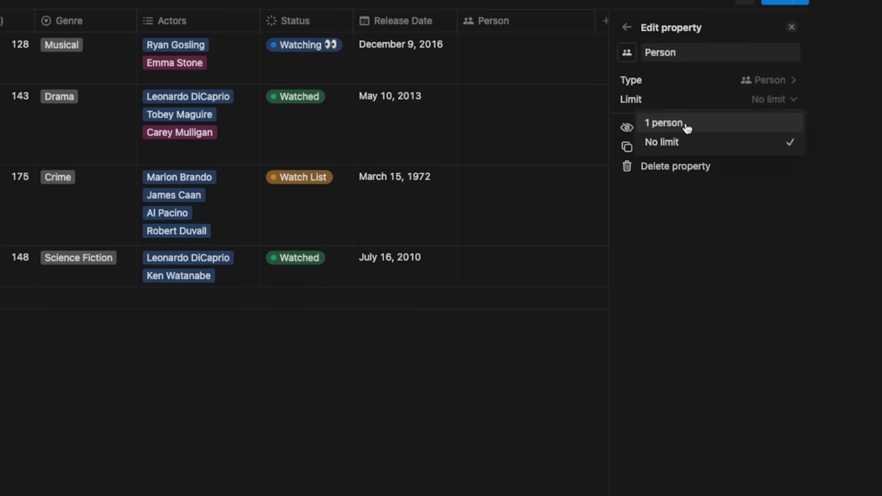
{"action": "left_click", "coordinate": [685, 124]}
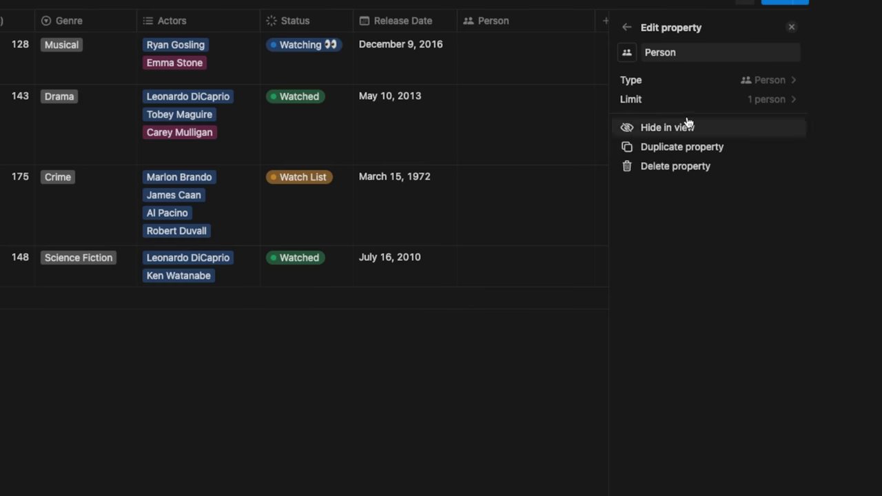
Step: Switch the Person property's limit to No limit and back to 1 person
{"action": "left_click", "coordinate": [746, 98]}
{"action": "left_click", "coordinate": [724, 144]}
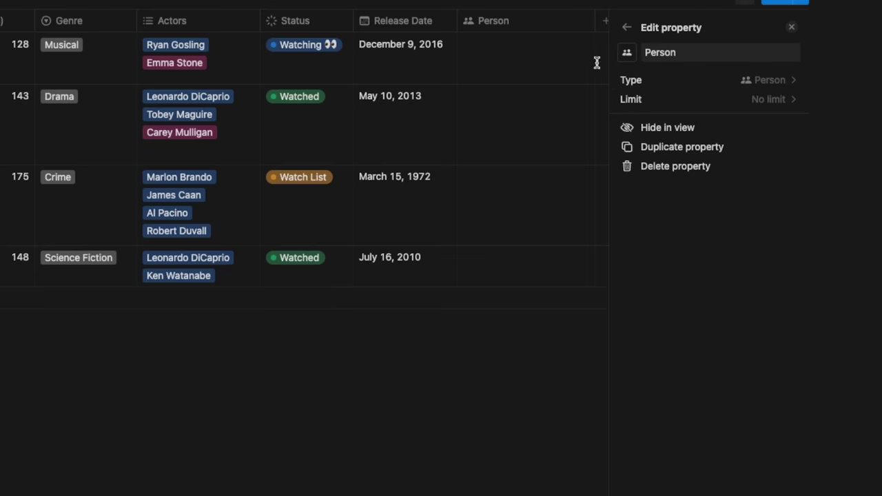
{"action": "left_click", "coordinate": [734, 99]}
{"action": "left_click", "coordinate": [686, 124]}
Step: Assign the listed workspace member to La La Land and Great Gatsby in the Person column
{"action": "left_click", "coordinate": [531, 56]}
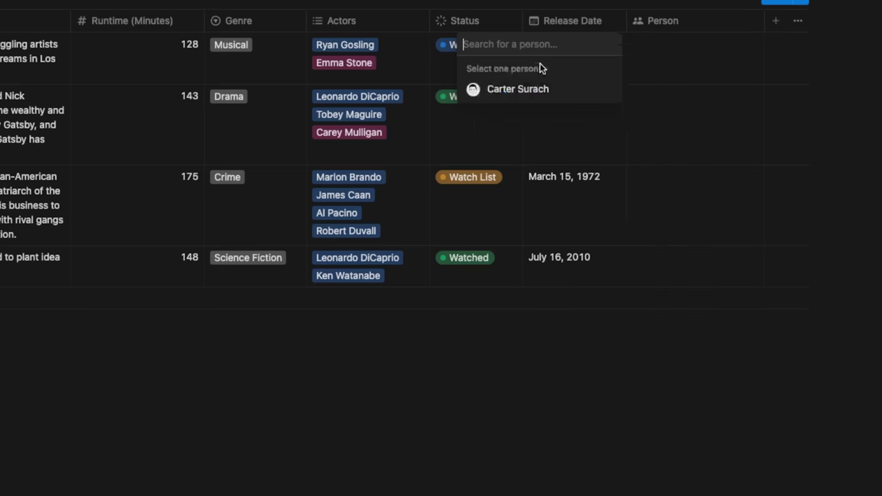
{"action": "left_click", "coordinate": [689, 57]}
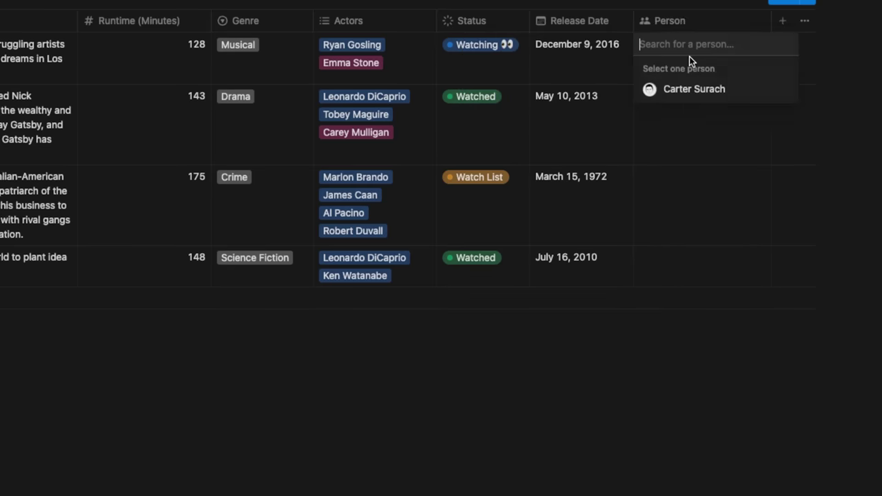
{"action": "left_click", "coordinate": [700, 93]}
{"action": "key", "text": "Escape"}
{"action": "left_click", "coordinate": [688, 129]}
{"action": "key", "text": "Return"}
{"action": "key", "text": "Escape"}
Step: Rename the Person property to "Owner" and assign the listed workspace member to The Godfather and Inception
{"action": "left_click", "coordinate": [680, 20]}
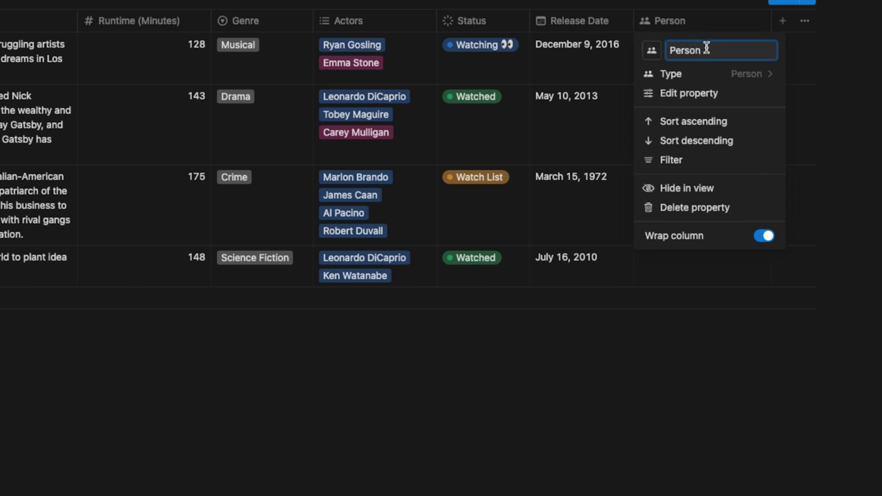
{"action": "type", "text": "Owner"}
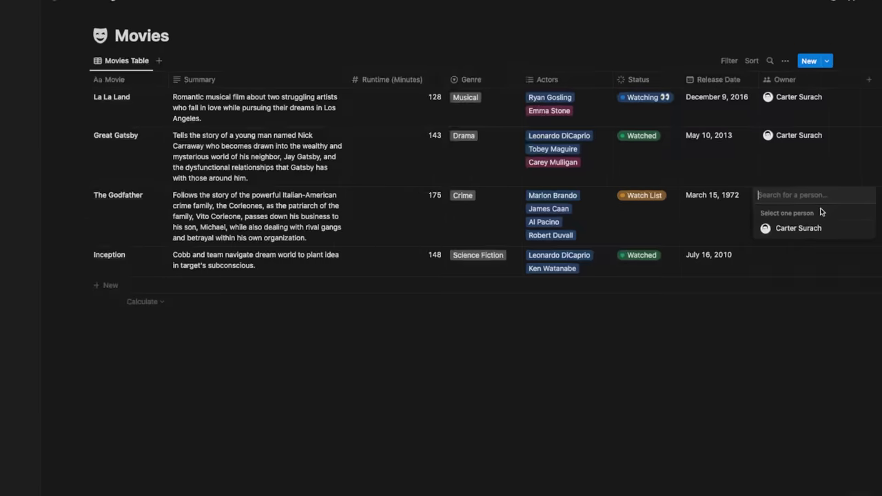
{"action": "left_click", "coordinate": [806, 230]}
{"action": "left_click", "coordinate": [798, 260]}
{"action": "left_click", "coordinate": [798, 260]}
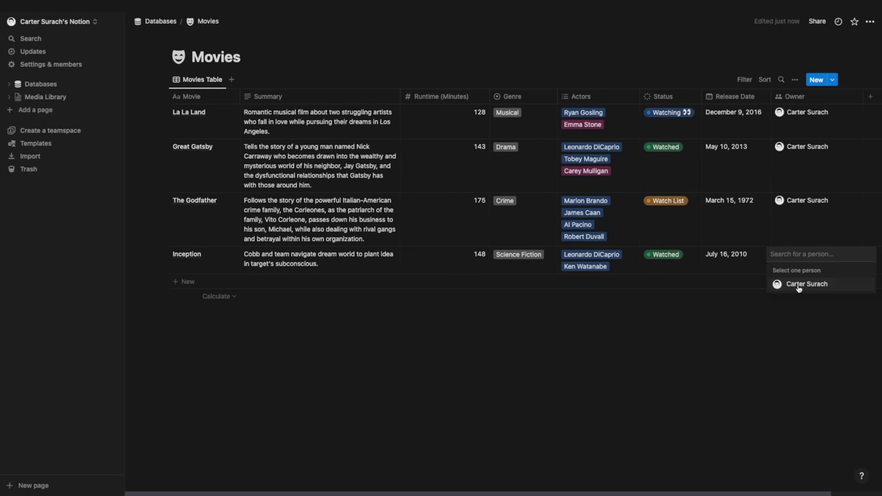
{"action": "key", "text": "Escape"}
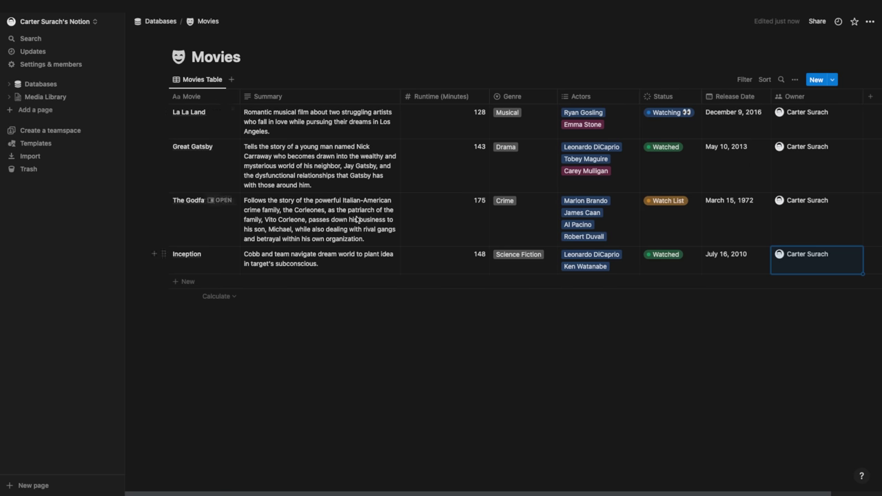
Step: Hide the Owner property in the Movies Table view
{"action": "left_click", "coordinate": [804, 101]}
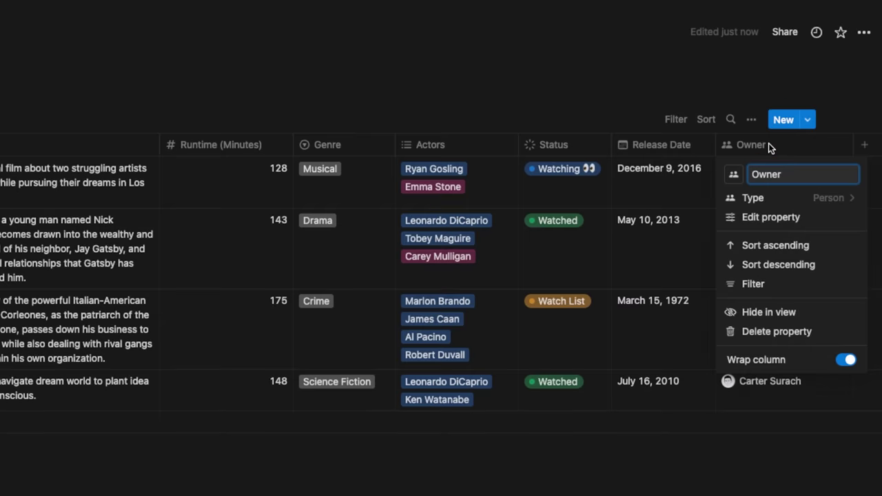
{"action": "left_click", "coordinate": [783, 313]}
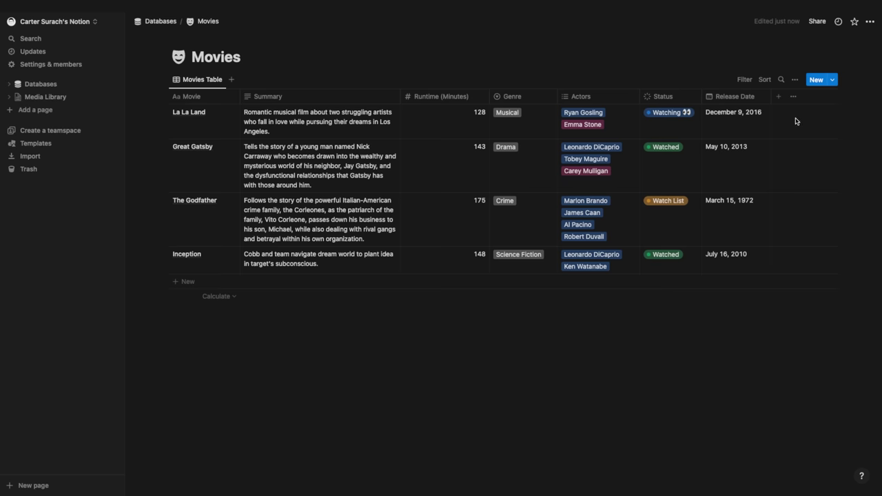
Step: Show the hidden Owner property in the Movies Table view and hide it again
{"action": "left_click", "coordinate": [795, 81]}
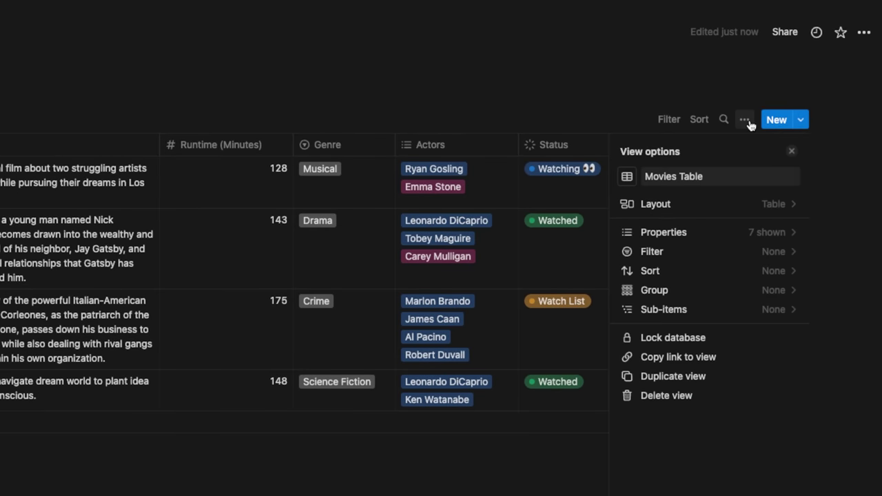
{"action": "left_click", "coordinate": [748, 234]}
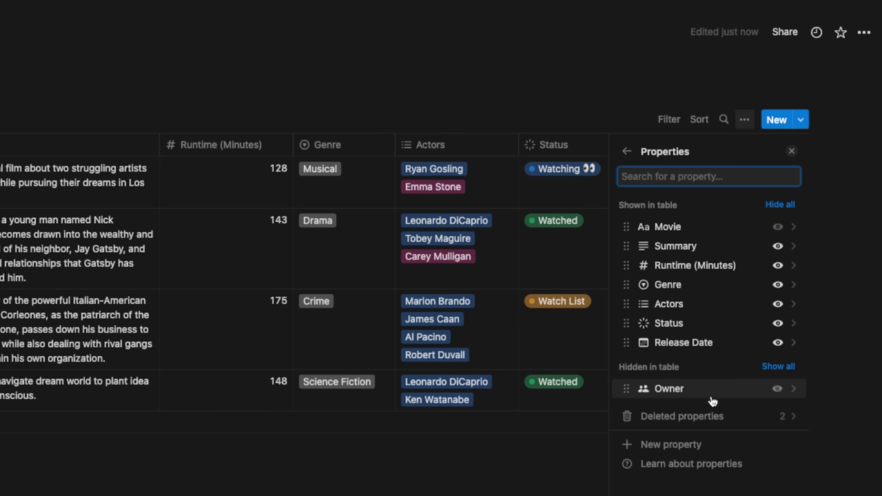
{"action": "left_click", "coordinate": [777, 390]}
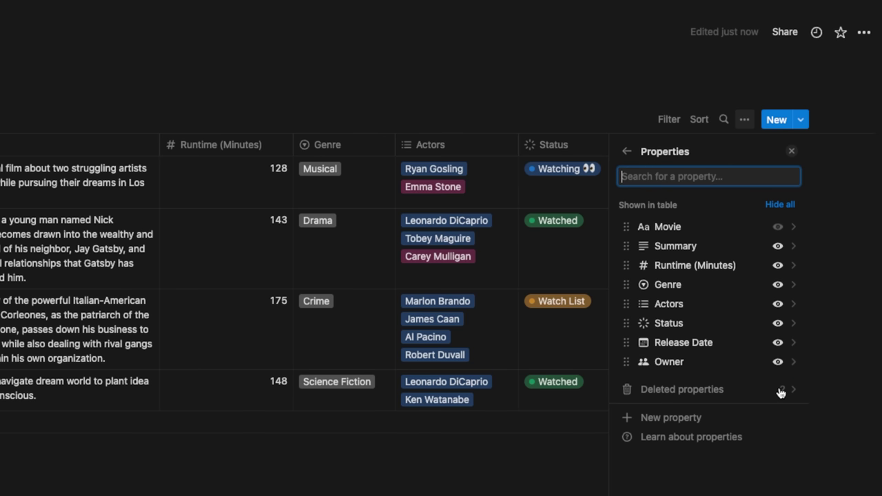
{"action": "left_click", "coordinate": [488, 489]}
{"action": "left_click", "coordinate": [763, 146]}
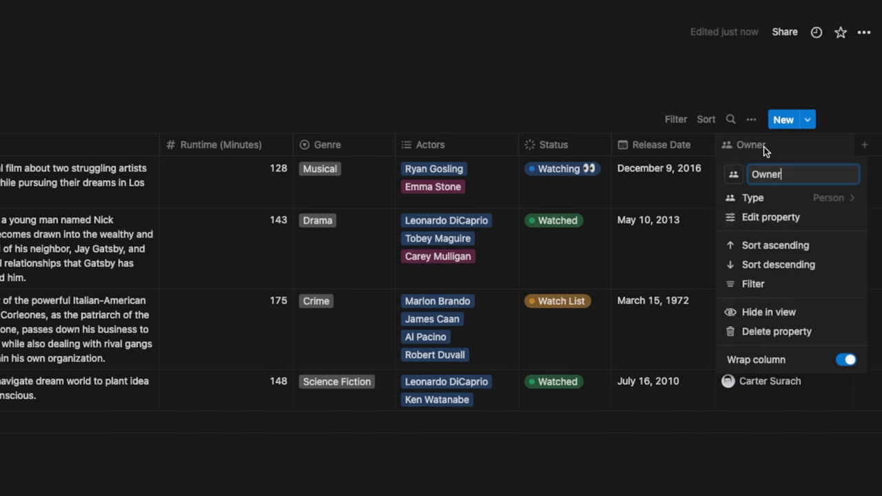
{"action": "left_click", "coordinate": [761, 314]}
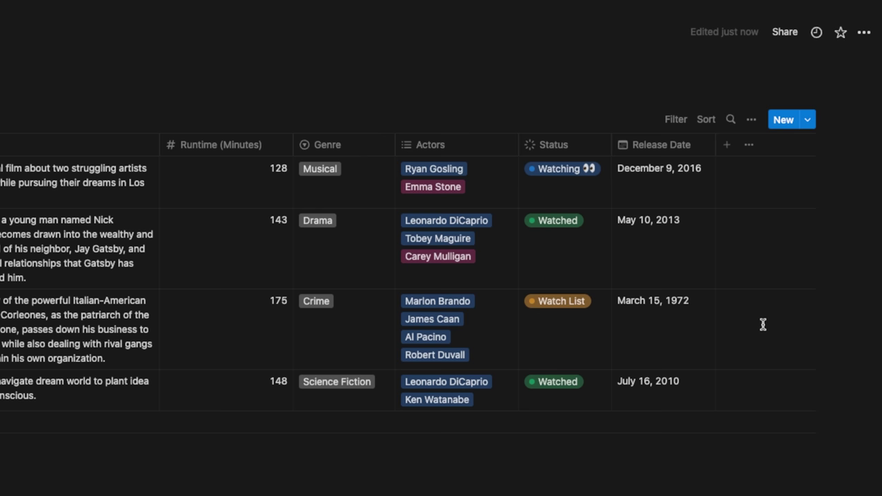
Step: Hide the Status and Release Date properties in the Movies Table view
{"action": "left_click", "coordinate": [751, 122]}
{"action": "left_click", "coordinate": [749, 233]}
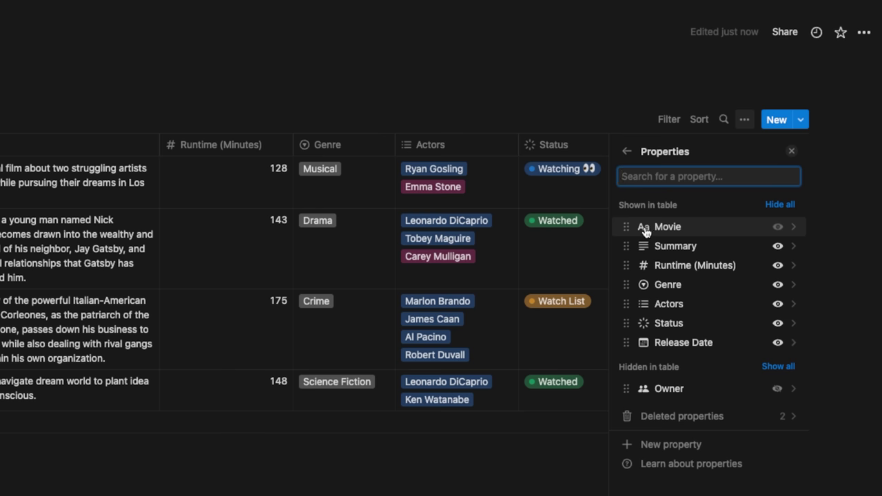
{"action": "left_click", "coordinate": [778, 325]}
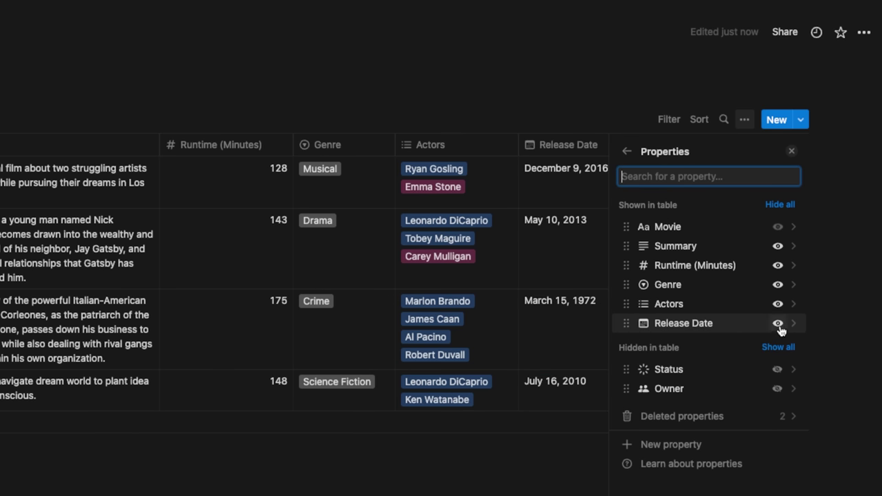
{"action": "left_click", "coordinate": [778, 323]}
{"action": "key", "text": "Escape"}
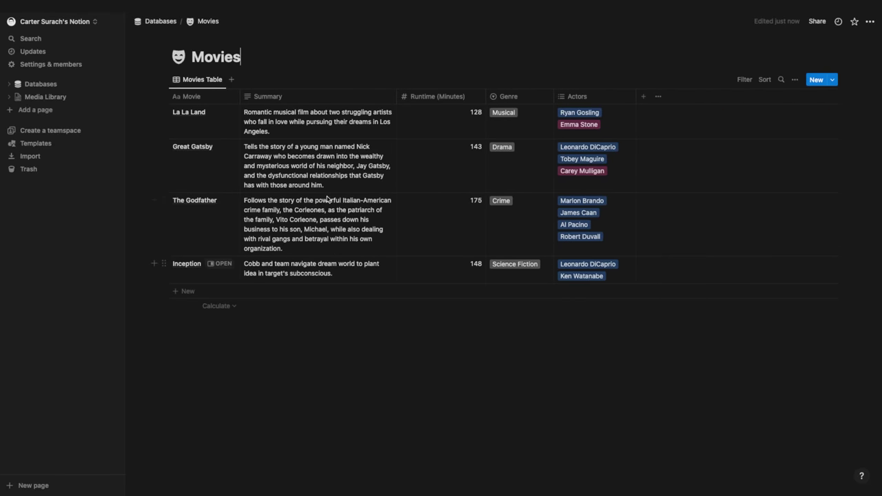
Step: Narrow the Summary column and turn off its Wrap column option
{"action": "left_click_drag", "start_coordinate": [397, 96], "coordinate": [303, 96]}
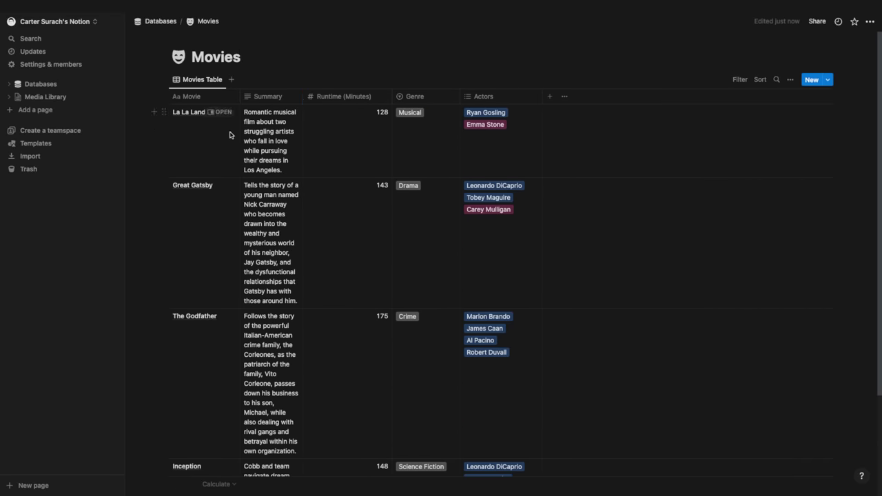
{"action": "left_click", "coordinate": [290, 95]}
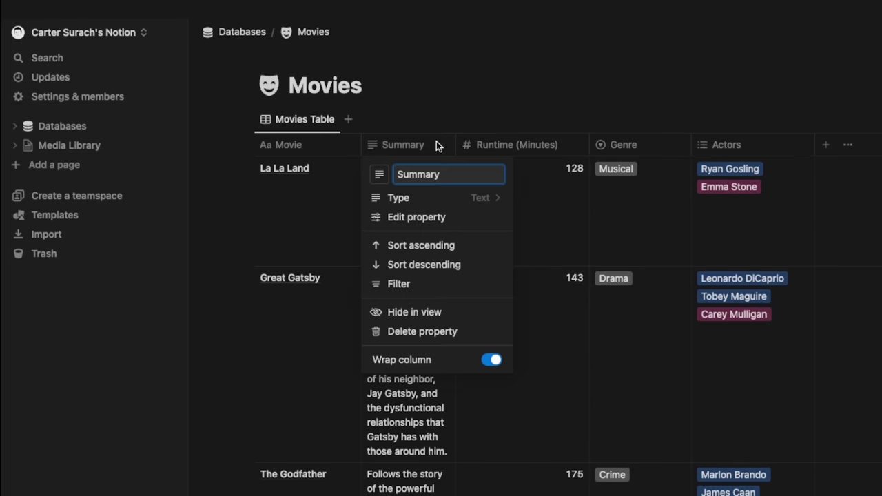
{"action": "left_click", "coordinate": [492, 363]}
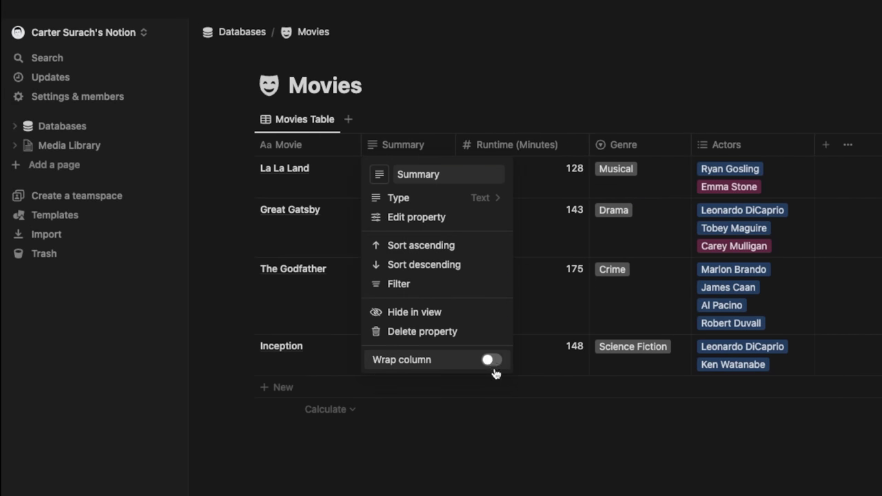
{"action": "left_click", "coordinate": [512, 473]}
Step: Adjust the widths of the Summary, Genre and Actors columns in the Movies table
{"action": "left_click_drag", "start_coordinate": [458, 146], "coordinate": [626, 140]}
{"action": "key", "text": "ctrl+z"}
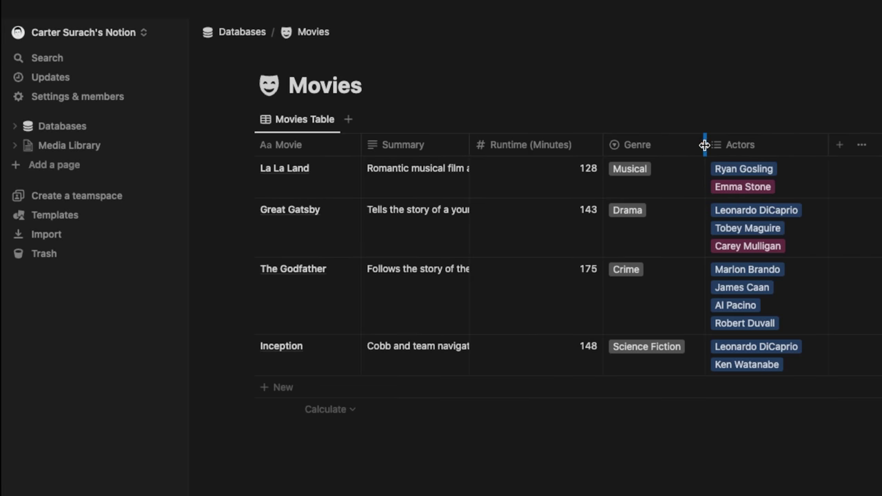
{"action": "left_click_drag", "start_coordinate": [704, 145], "coordinate": [695, 145]}
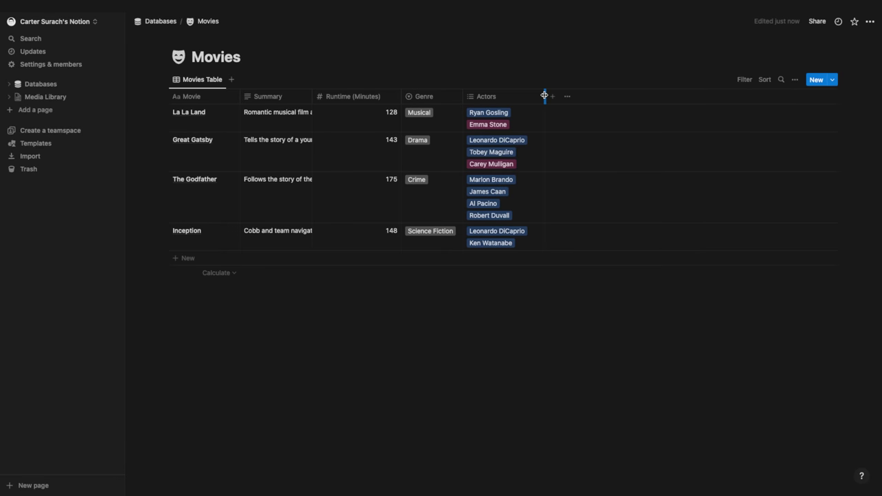
{"action": "double_click", "coordinate": [544, 96]}
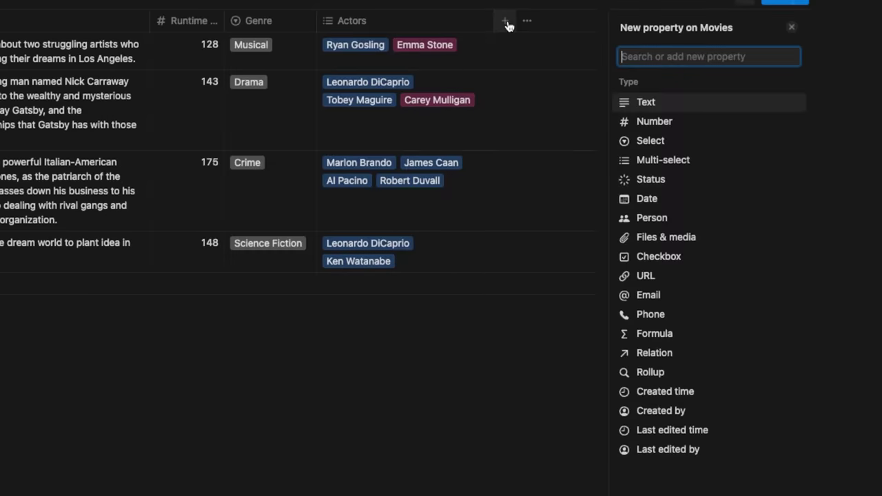
Step: Add a Files & media property to the Movies table and check the Upload and Embed link options for La La Land
{"action": "left_click", "coordinate": [719, 241]}
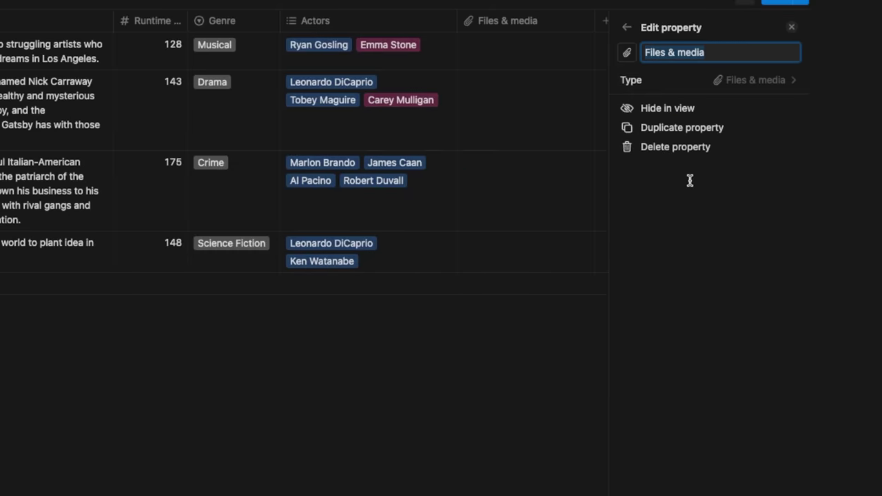
{"action": "key", "text": "Escape"}
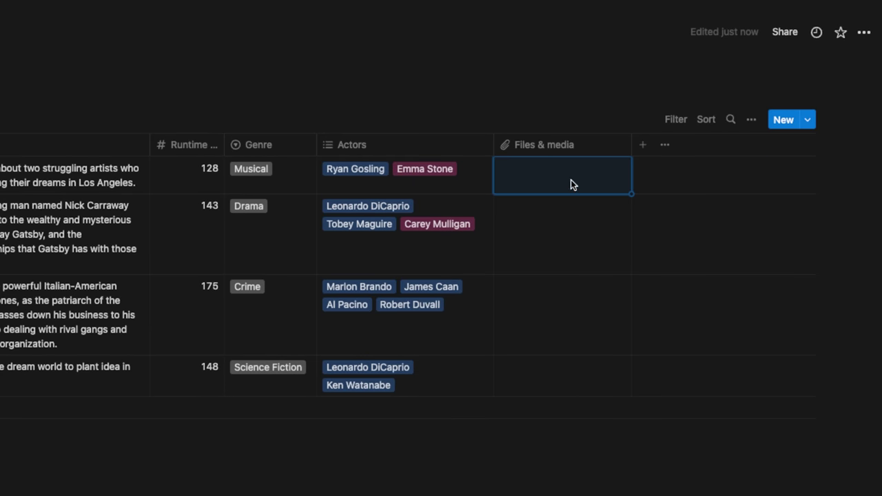
{"action": "left_click", "coordinate": [578, 188]}
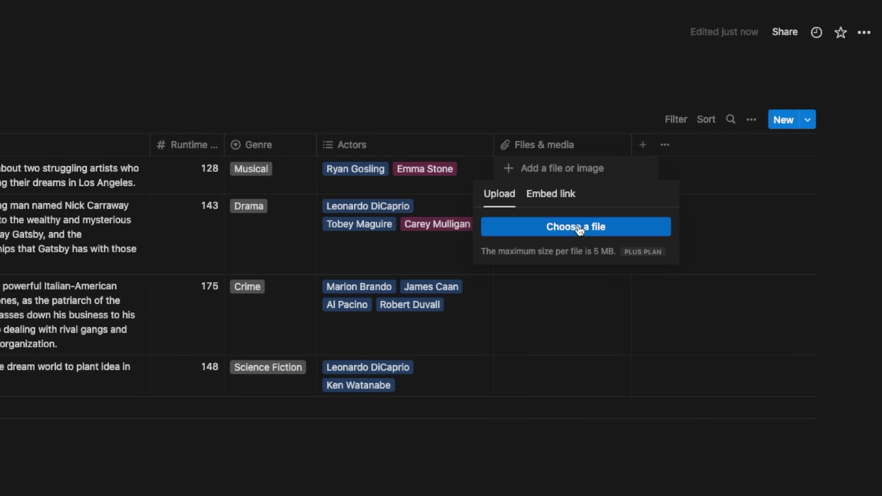
{"action": "left_click", "coordinate": [548, 196]}
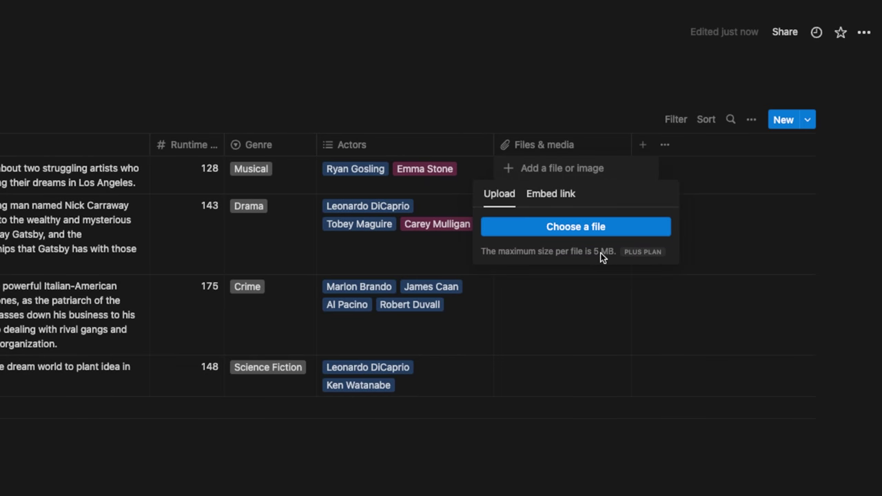
{"action": "mouse_move", "coordinate": [640, 258]}
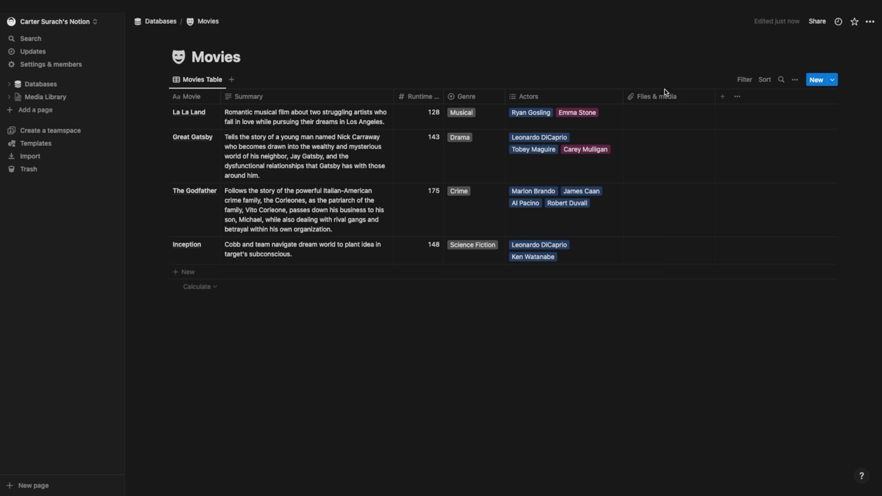
Step: Delete the Files & media property from the Movies database
{"action": "left_click", "coordinate": [678, 100]}
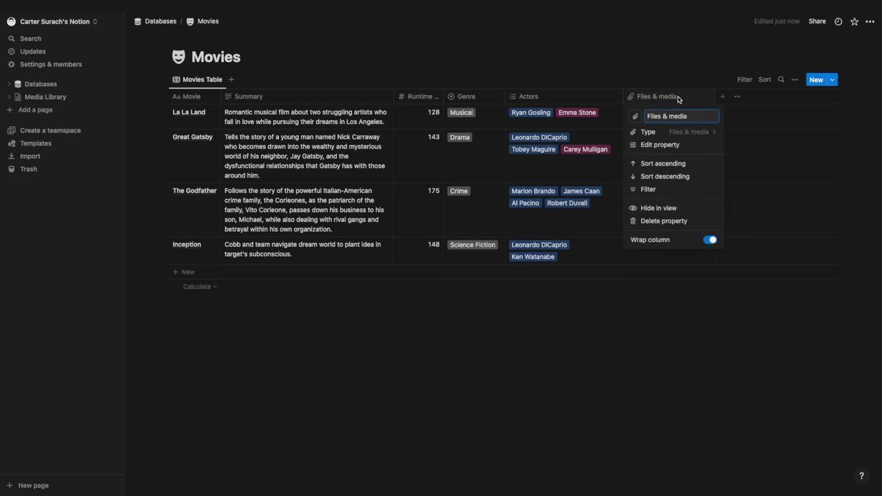
{"action": "left_click", "coordinate": [643, 222]}
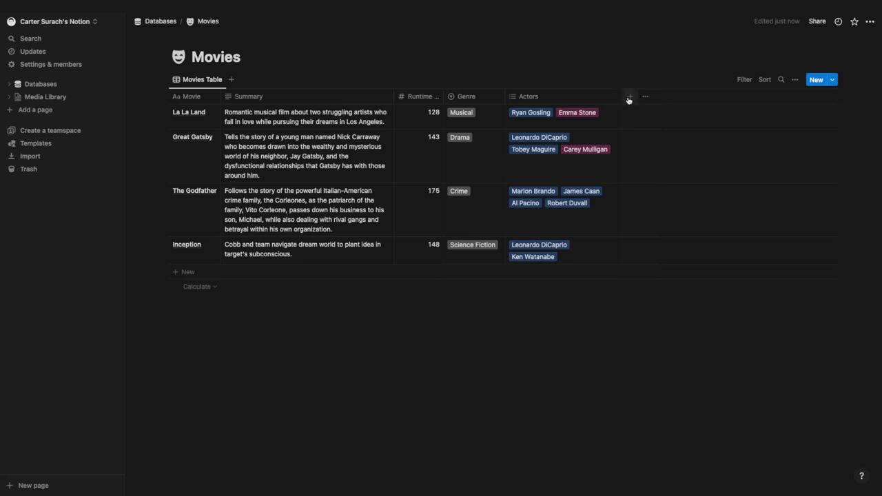
Step: Add a Checkbox property named "Favorite" in a narrow column and tick it for La La Land
{"action": "left_click", "coordinate": [628, 100]}
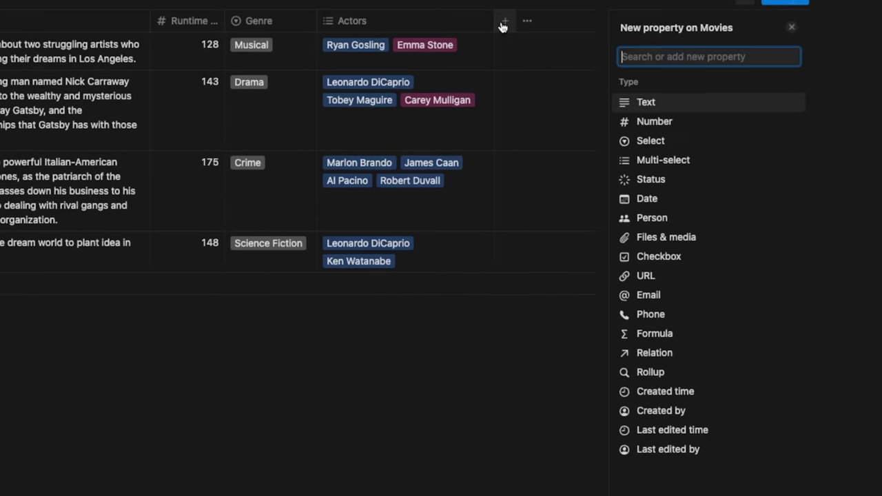
{"action": "left_click", "coordinate": [666, 255]}
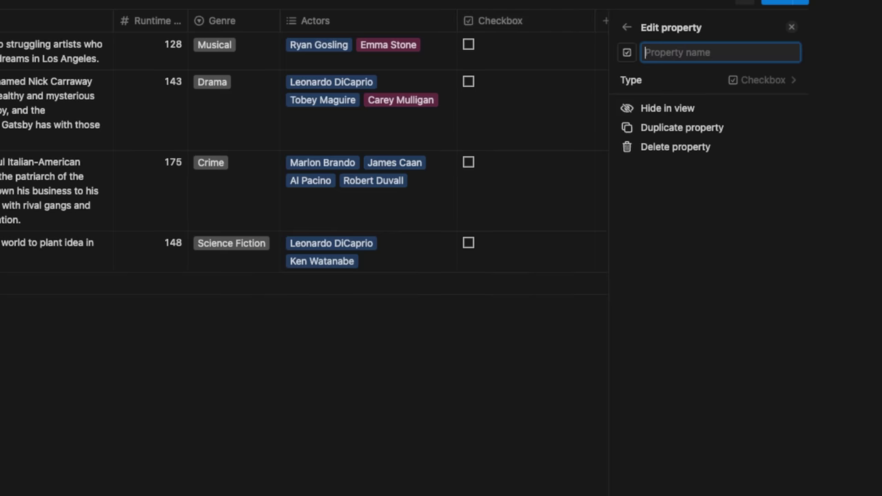
{"action": "type", "text": "Favorite"}
{"action": "left_click", "coordinate": [468, 45]}
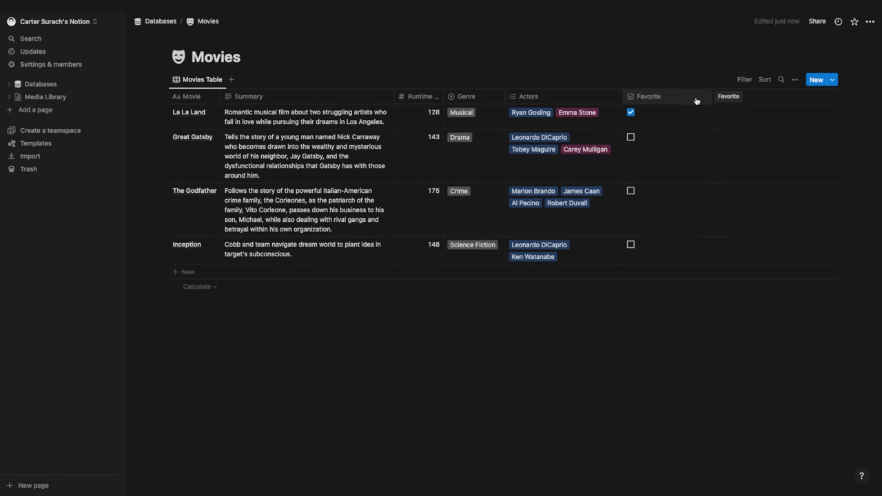
{"action": "left_click_drag", "start_coordinate": [696, 101], "coordinate": [711, 96]}
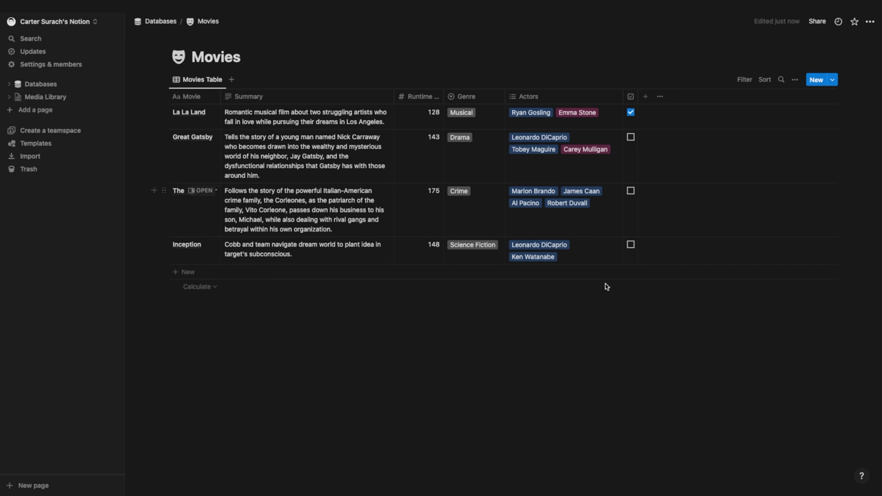
Step: Untick La La Land's checkbox, then widen the Favorite column and rename it to "Complete"
{"action": "left_click", "coordinate": [630, 112]}
{"action": "left_click_drag", "start_coordinate": [638, 96], "coordinate": [663, 98]}
{"action": "left_click", "coordinate": [648, 97]}
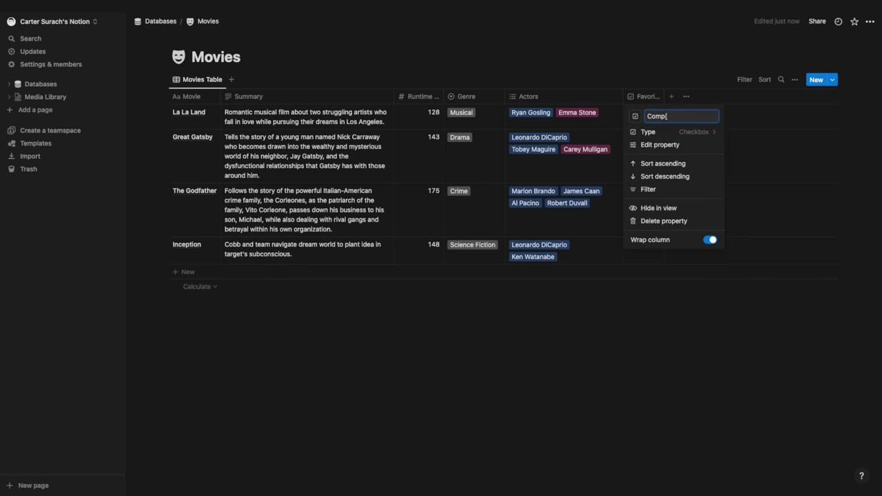
{"action": "left_click", "coordinate": [638, 67]}
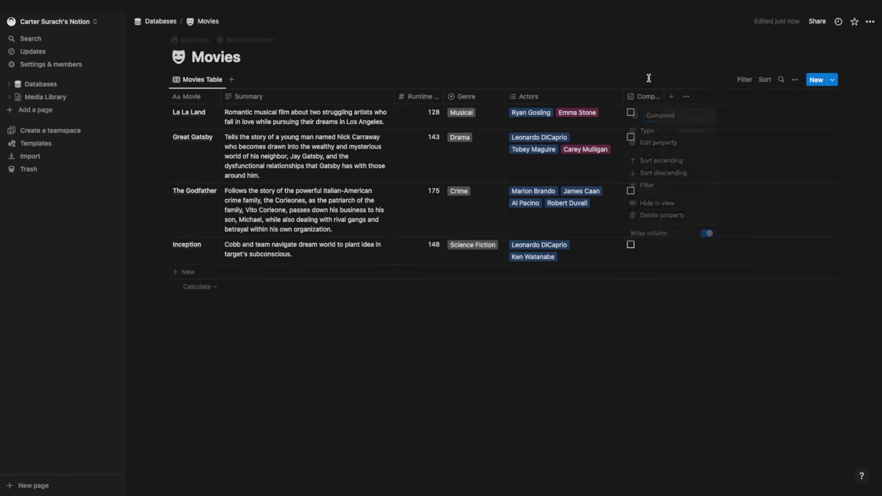
{"action": "left_click", "coordinate": [630, 113]}
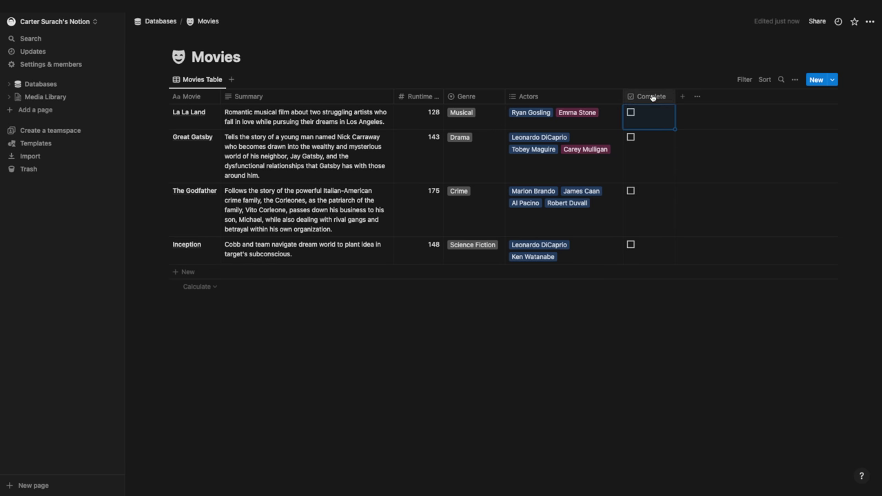
Step: Rename the Complete checkbox property to "Favorite" and give it a heart icon
{"action": "left_click", "coordinate": [652, 98]}
{"action": "type", "text": "Favorite"}
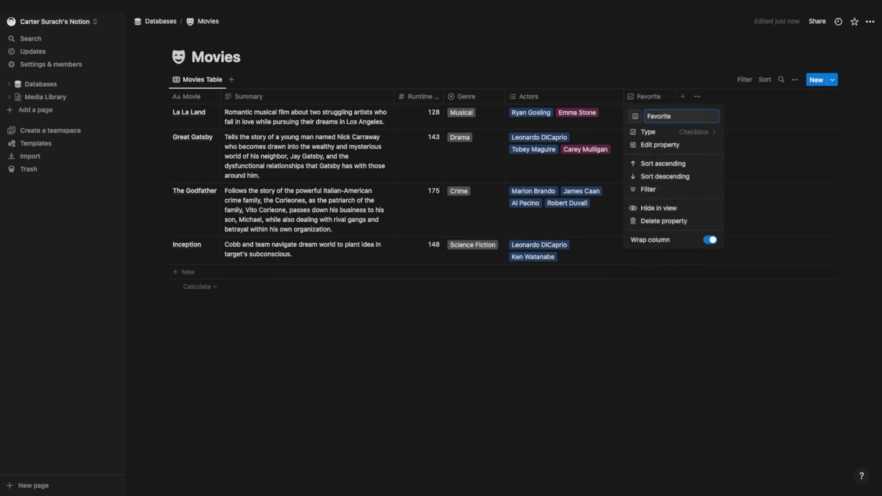
{"action": "left_click", "coordinate": [635, 116]}
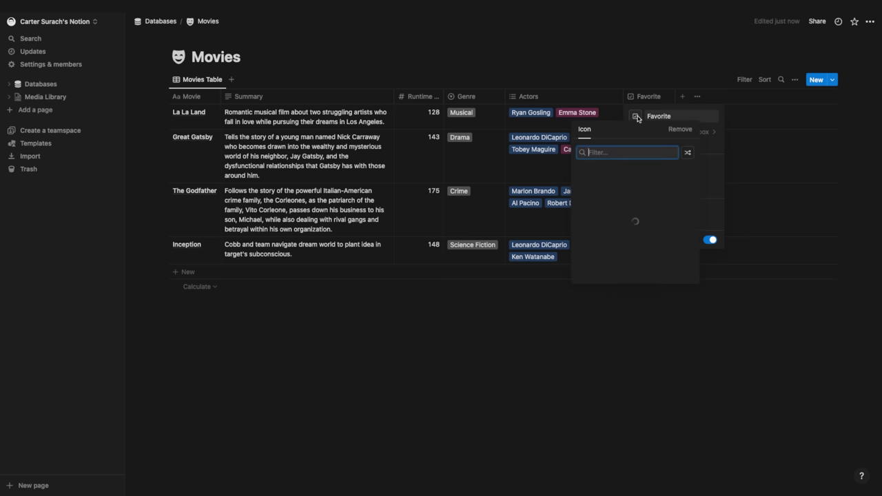
{"action": "type", "text": "heart"}
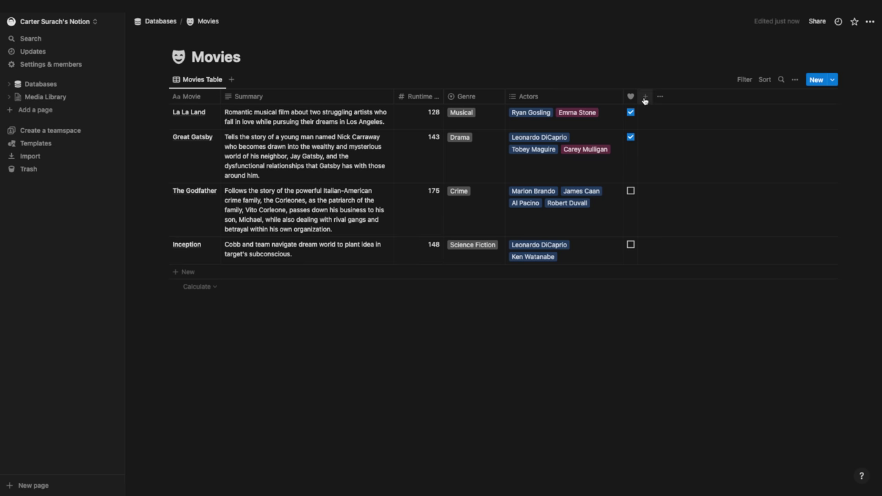
Step: Add a URL property named "IMDB" to the Movies database
{"action": "left_click", "coordinate": [645, 99]}
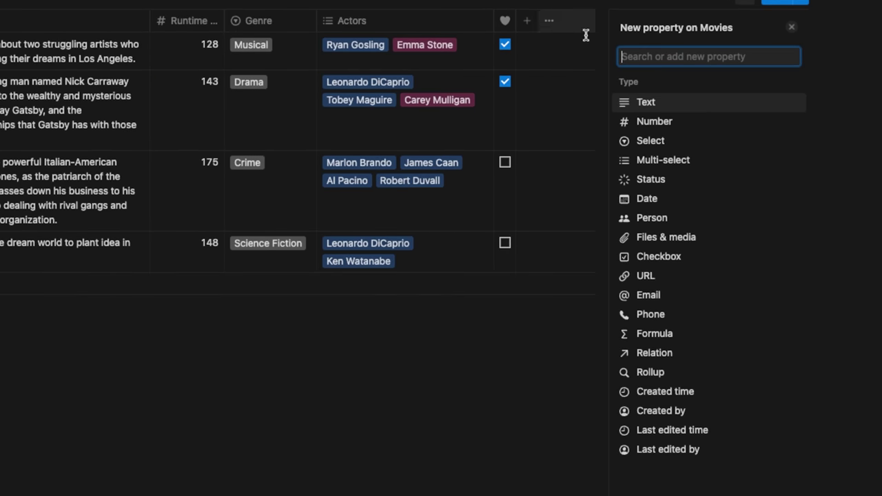
{"action": "left_click", "coordinate": [646, 275]}
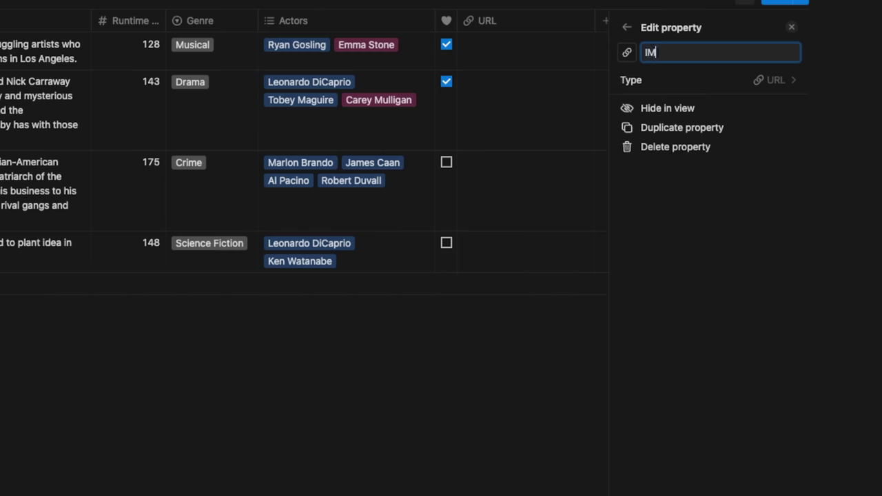
{"action": "left_click", "coordinate": [582, 45]}
{"action": "left_click", "coordinate": [583, 45]}
{"action": "type", "text": "https://www.imdb.com/title/tt3783958/?ref_=nv_sr_srsg_0"}
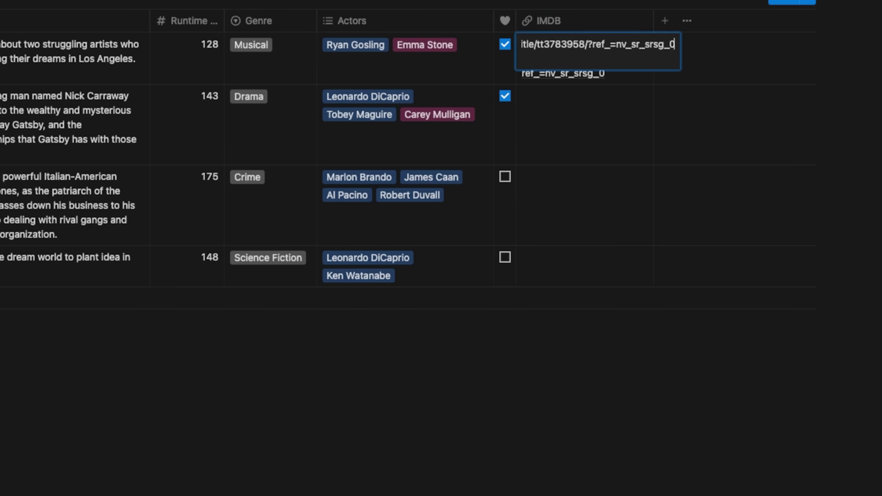
{"action": "key", "text": "Return"}
{"action": "left_click_drag", "start_coordinate": [654, 20], "coordinate": [620, 21]}
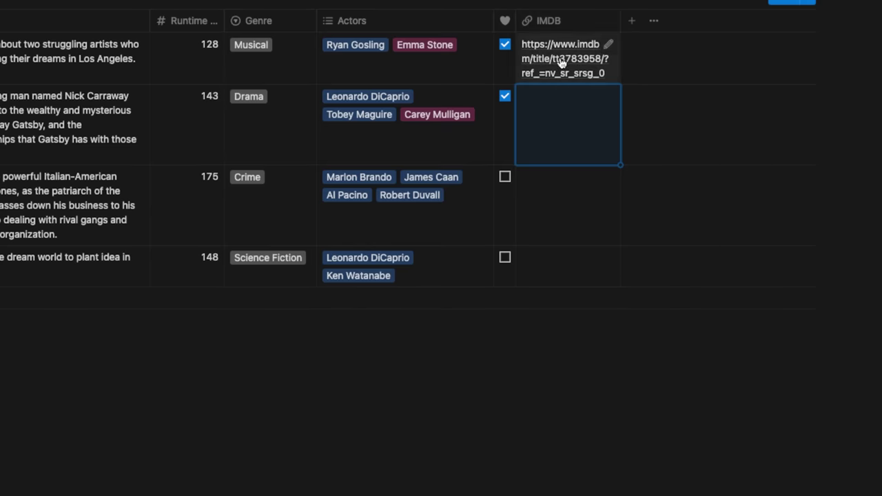
Step: Open La La Land's IMDB link
{"action": "left_click", "coordinate": [562, 62]}
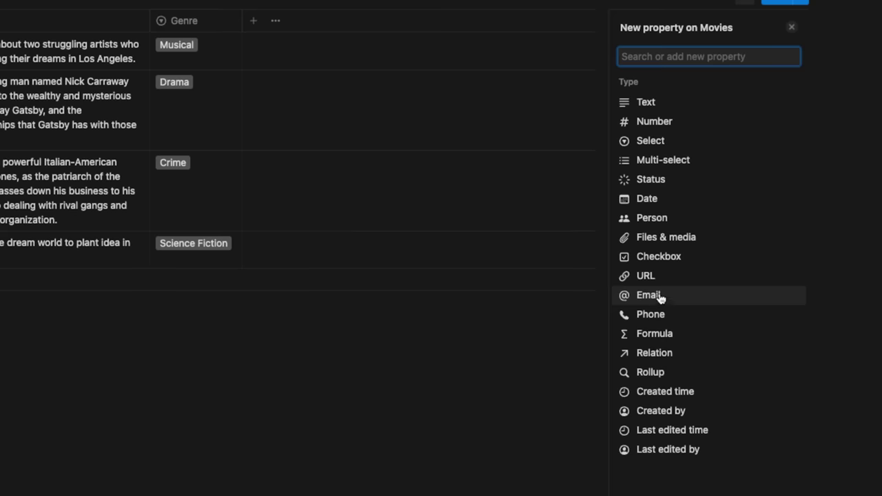
Step: Add an Email property to the Movies database and fill in La La Land's e-mail address
{"action": "left_click", "coordinate": [665, 300]}
{"action": "left_click", "coordinate": [480, 78]}
{"action": "left_click", "coordinate": [316, 57]}
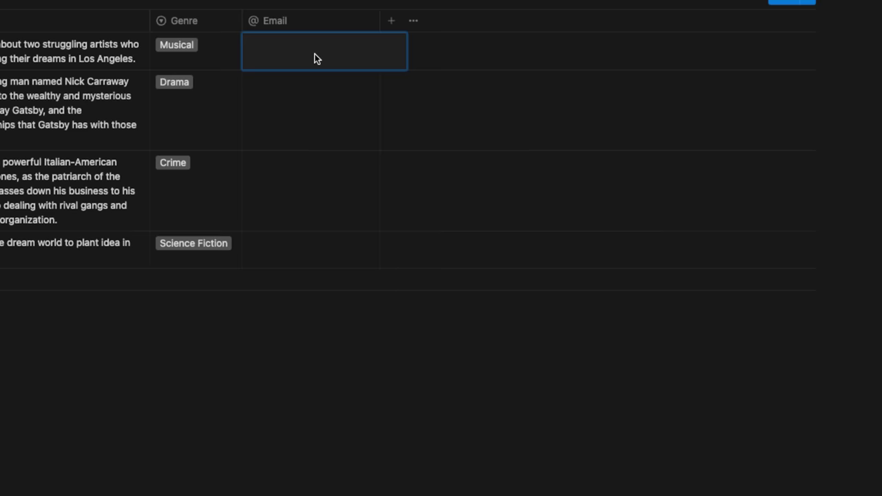
{"action": "key", "text": "ctrl+v"}
{"action": "left_click", "coordinate": [390, 21]}
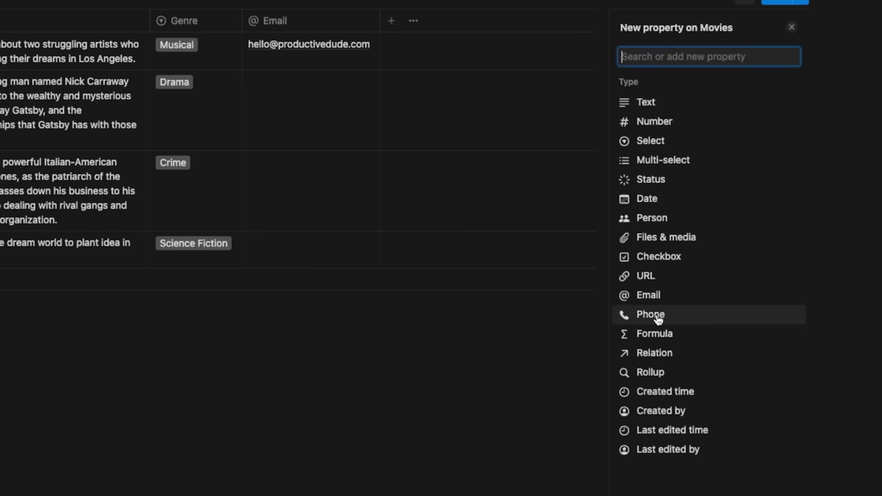
{"action": "left_click", "coordinate": [651, 314]}
{"action": "left_click", "coordinate": [435, 50]}
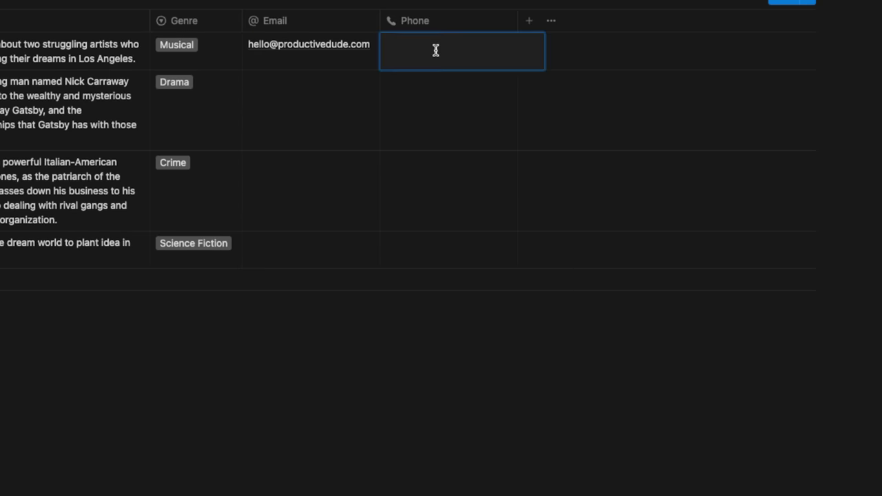
{"action": "key", "text": "ctrl+v"}
{"action": "key", "text": "Return"}
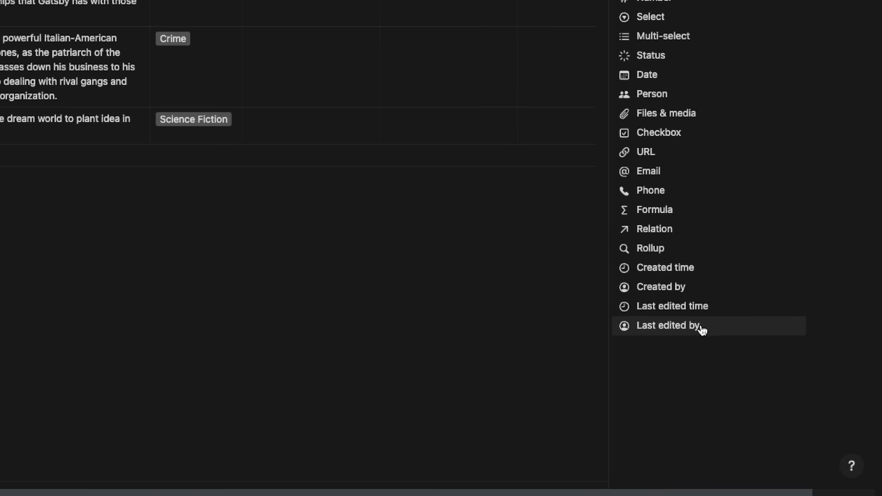
Step: Add a Created time property to the Movies database and narrow its column
{"action": "left_click", "coordinate": [693, 274]}
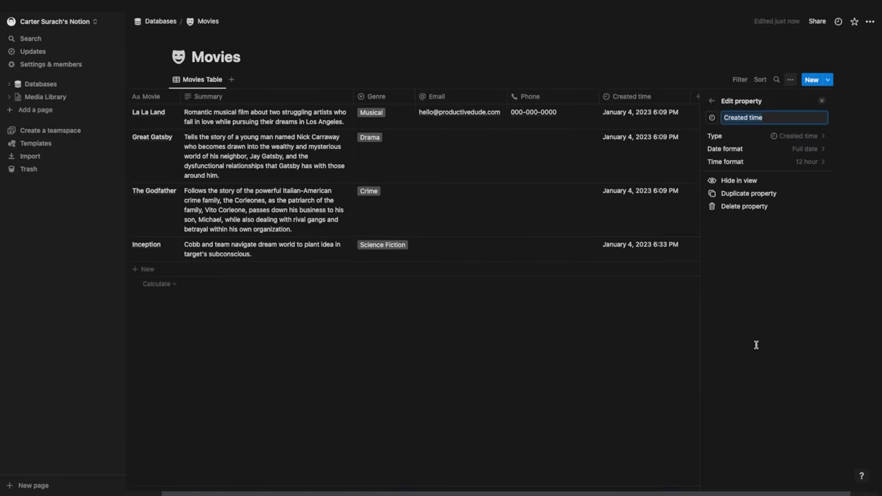
{"action": "left_click", "coordinate": [668, 331]}
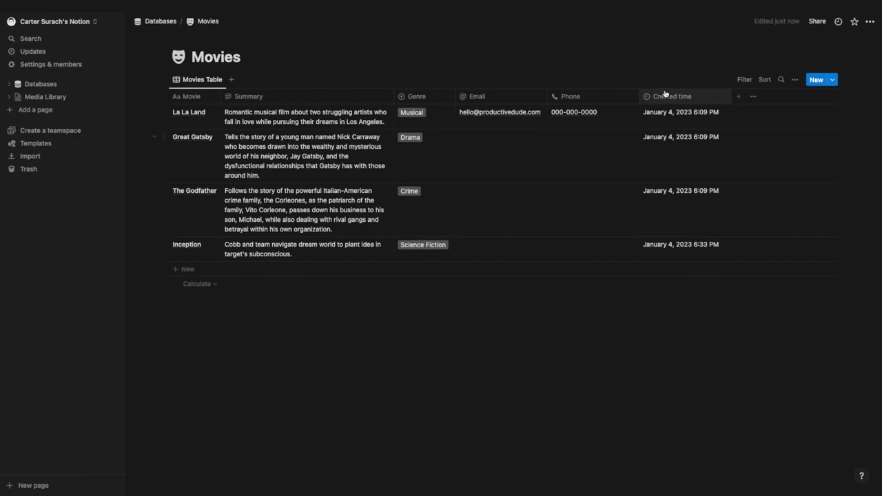
{"action": "left_click_drag", "start_coordinate": [729, 97], "coordinate": [705, 93]}
Step: Add a Created by property to the Movies database and narrow its column
{"action": "left_click", "coordinate": [713, 96]}
{"action": "left_click", "coordinate": [738, 357]}
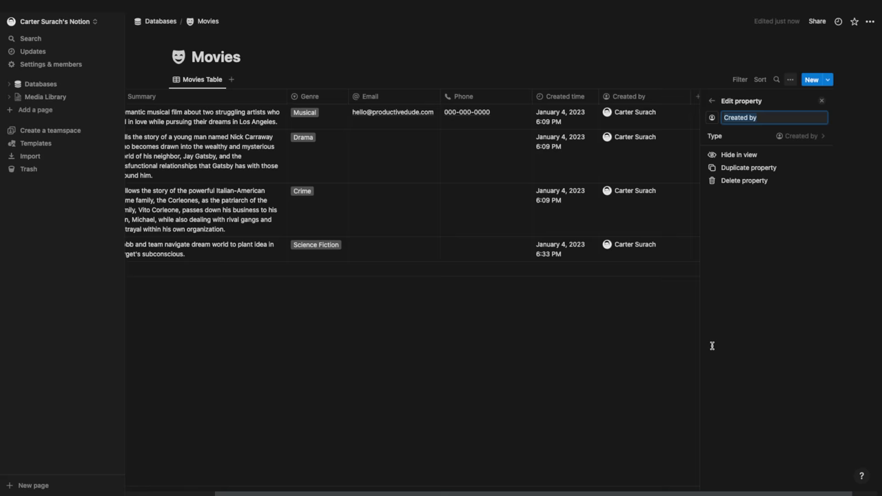
{"action": "left_click", "coordinate": [694, 98]}
{"action": "key", "text": "Escape"}
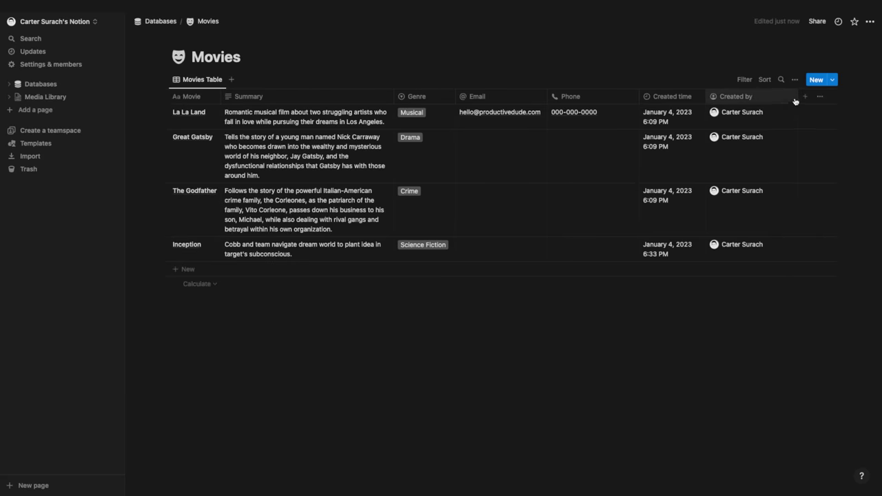
{"action": "left_click_drag", "start_coordinate": [758, 96], "coordinate": [766, 98]}
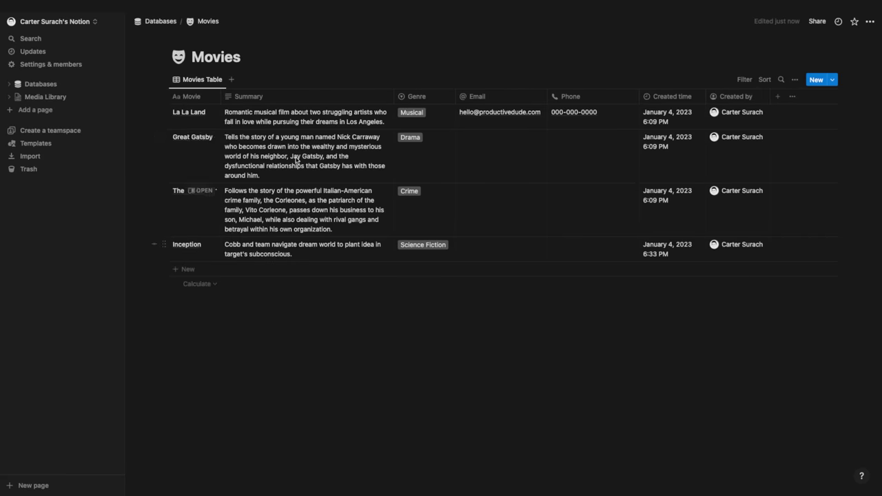
Step: Add Last edited time and Last edited by properties to the Movies database
{"action": "left_click", "coordinate": [778, 96]}
{"action": "left_click", "coordinate": [752, 370]}
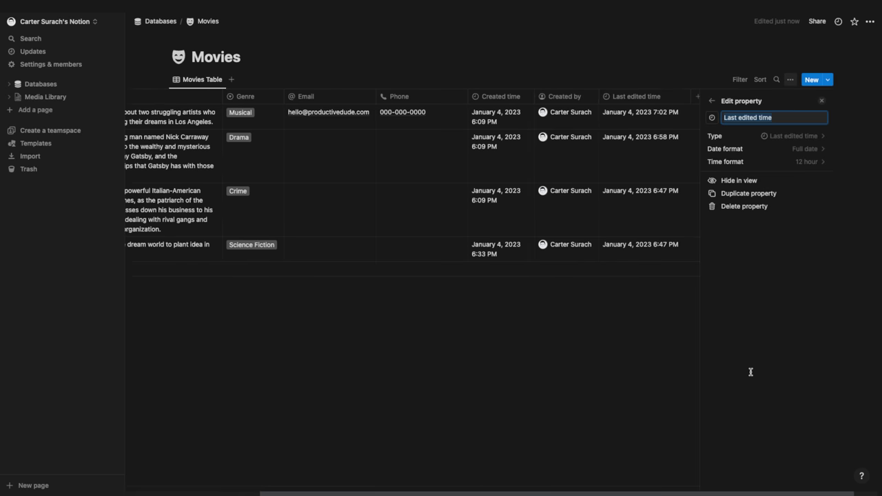
{"action": "left_click", "coordinate": [682, 358]}
{"action": "left_click", "coordinate": [816, 97]}
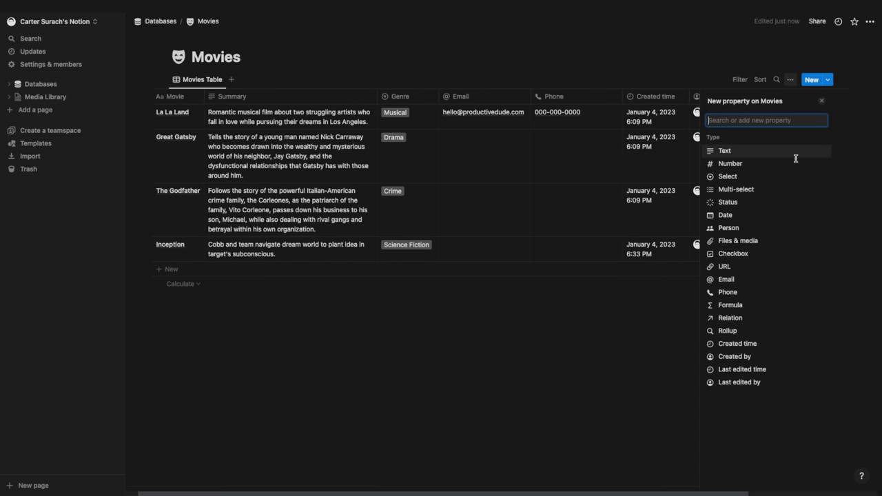
{"action": "left_click", "coordinate": [733, 385]}
{"action": "left_click", "coordinate": [605, 374]}
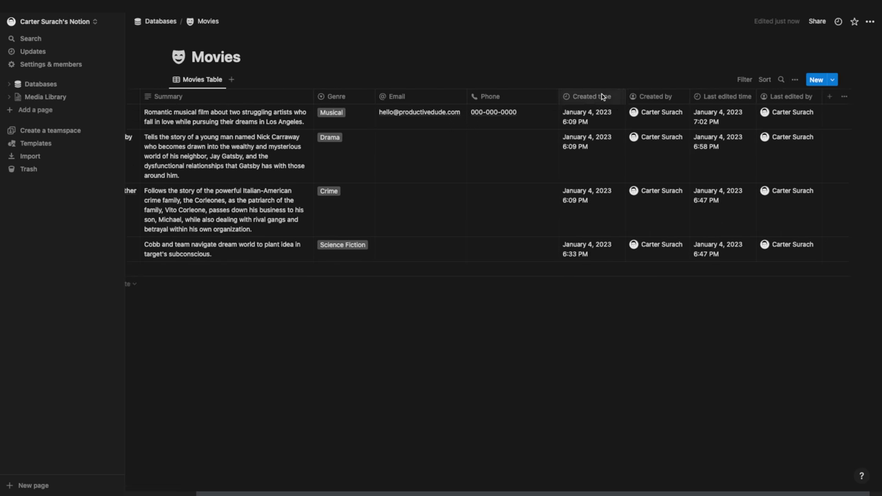
Step: Delete the Created time and Created by properties from the Movies database
{"action": "left_click", "coordinate": [600, 97]}
{"action": "left_click", "coordinate": [599, 221]}
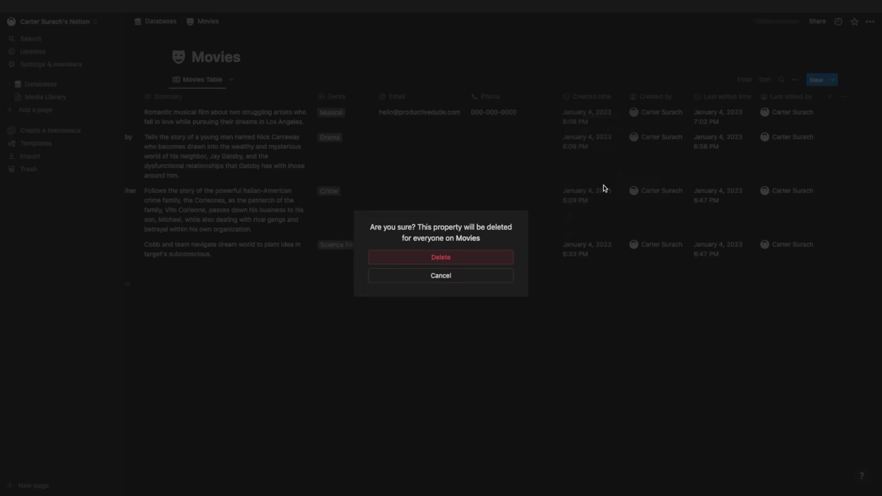
{"action": "left_click", "coordinate": [494, 258]}
{"action": "left_click", "coordinate": [624, 97]}
{"action": "left_click", "coordinate": [638, 221]}
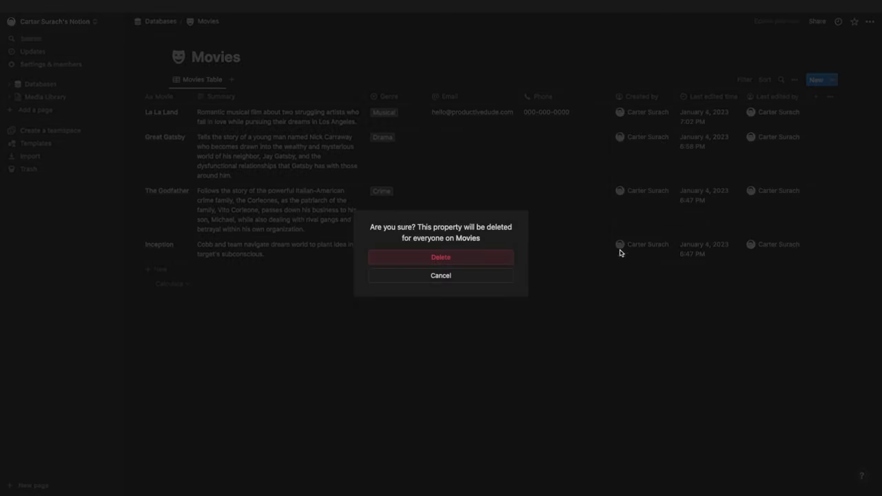
{"action": "left_click", "coordinate": [491, 258]}
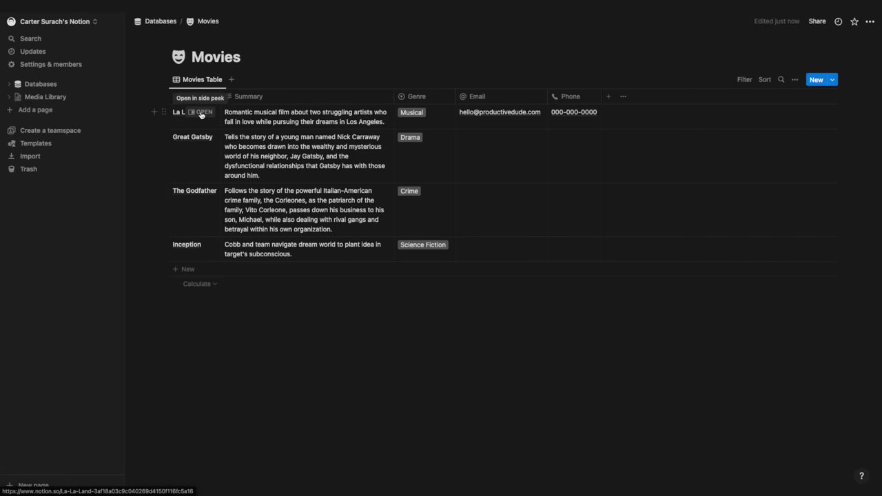
Step: Open the La La Land page in side peek and move the Summary property to the top of its property list
{"action": "left_click", "coordinate": [201, 112]}
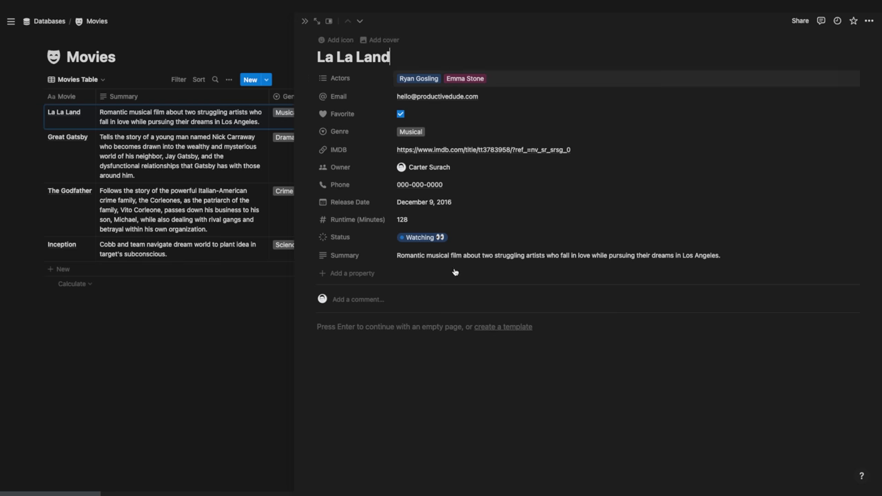
{"action": "left_click_drag", "start_coordinate": [309, 256], "coordinate": [301, 74]}
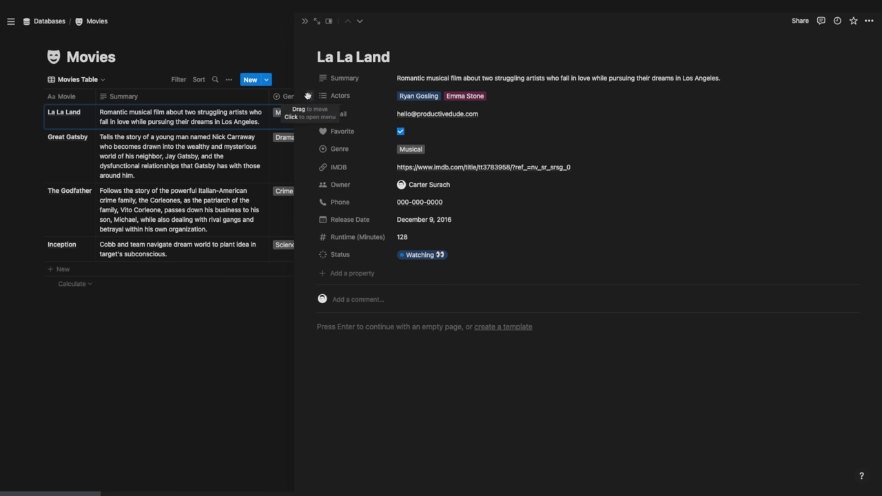
Step: Set the Phone property to always hide on the La La Land page, and expand and collapse the hidden properties
{"action": "left_click", "coordinate": [342, 204]}
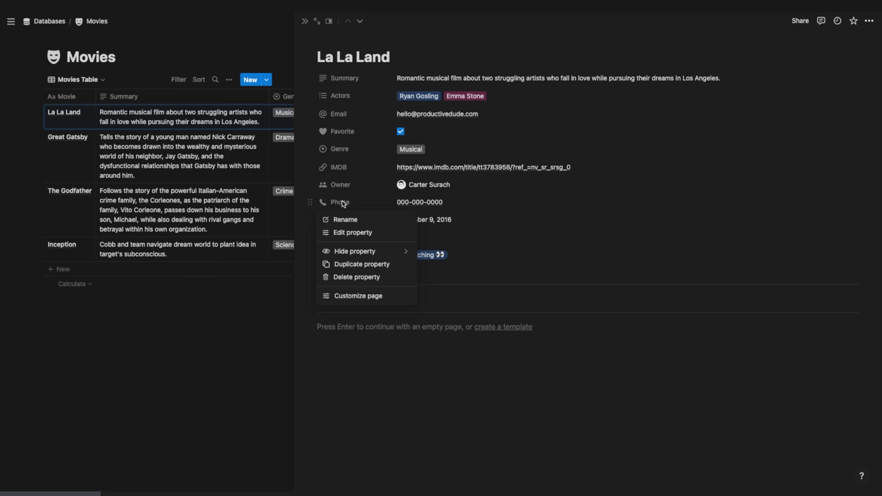
{"action": "mouse_move", "coordinate": [366, 251]}
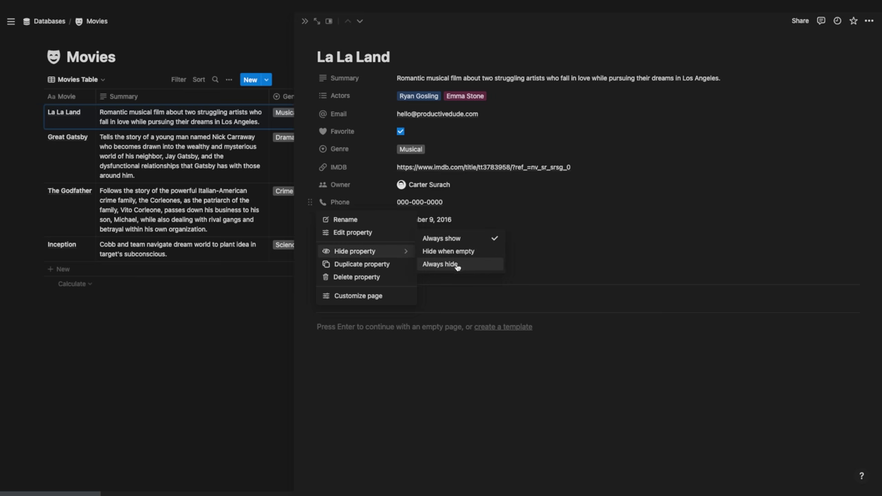
{"action": "left_click", "coordinate": [457, 266]}
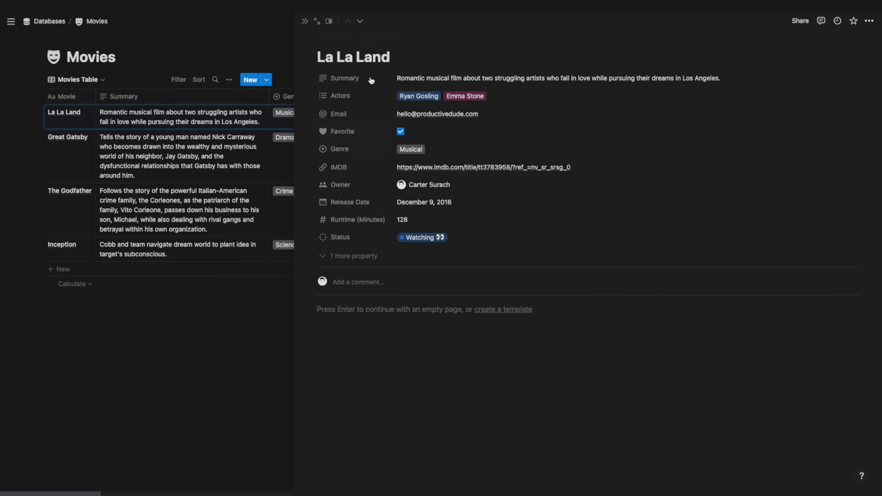
{"action": "left_click", "coordinate": [321, 257]}
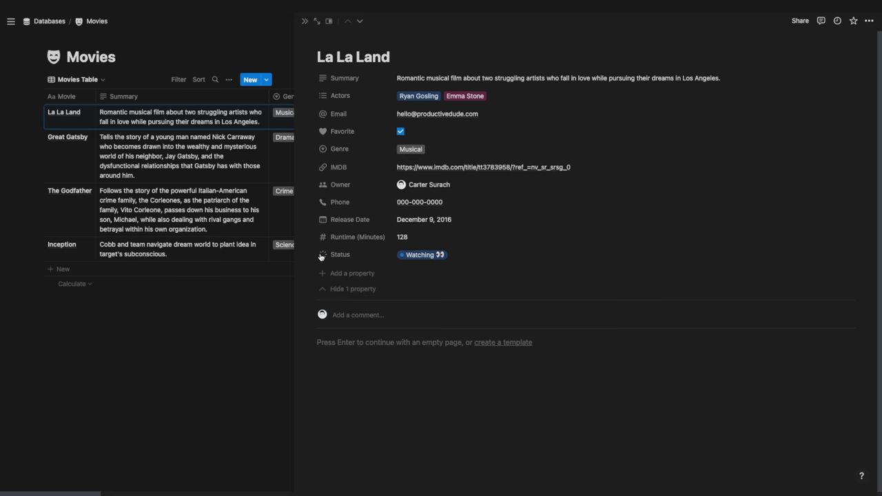
{"action": "left_click", "coordinate": [350, 289]}
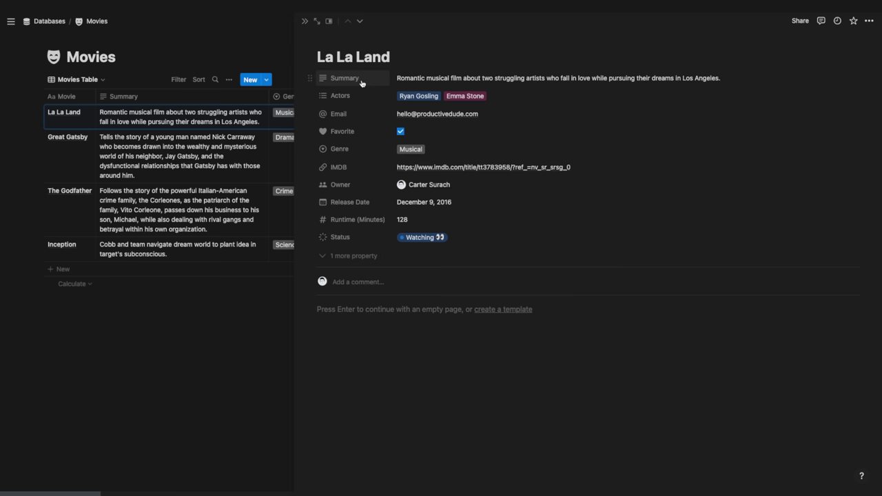
Step: Set the Email property to always hide on the La La Land page
{"action": "left_click", "coordinate": [311, 112]}
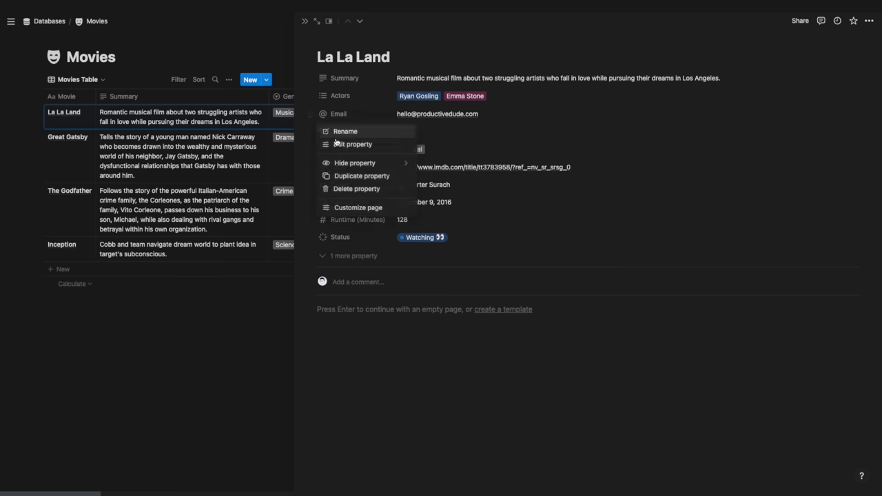
{"action": "mouse_move", "coordinate": [395, 164]}
{"action": "left_click", "coordinate": [438, 176]}
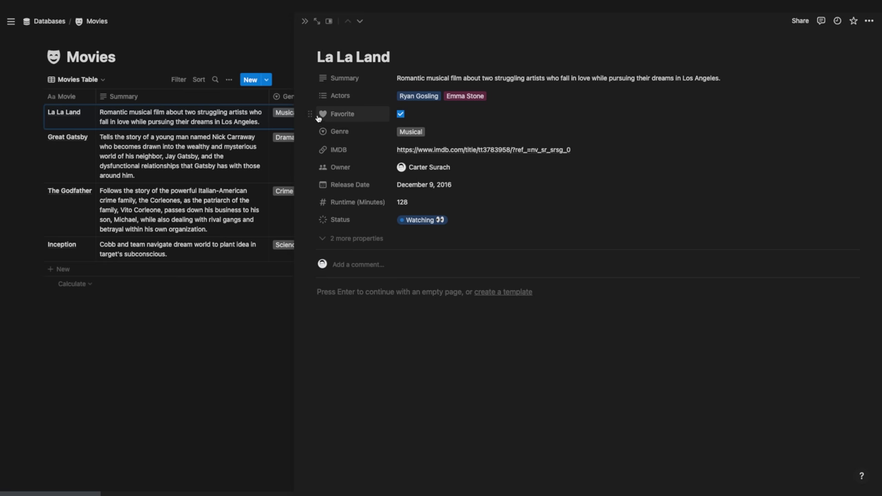
Step: Reorder the La La Land page's properties as Favorite, Status, Summary, Genre, Actors and Runtime (Minutes)
{"action": "left_click_drag", "start_coordinate": [311, 114], "coordinate": [311, 81]}
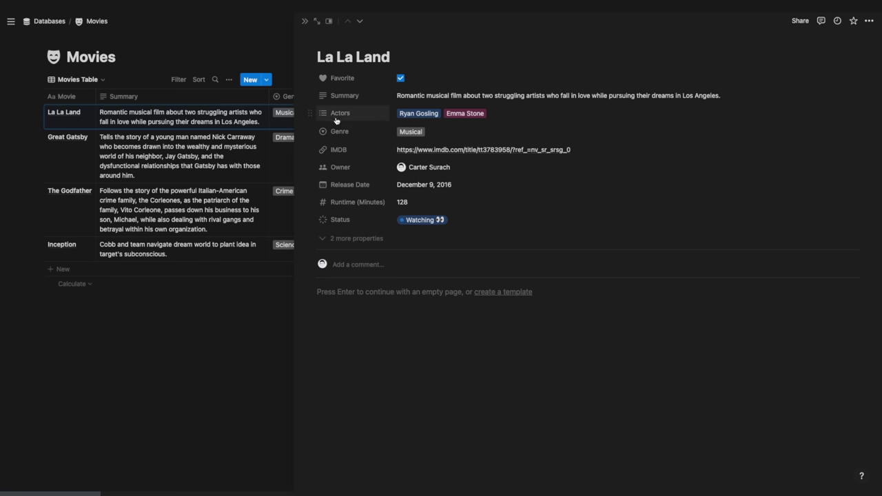
{"action": "left_click_drag", "start_coordinate": [311, 131], "coordinate": [315, 109]}
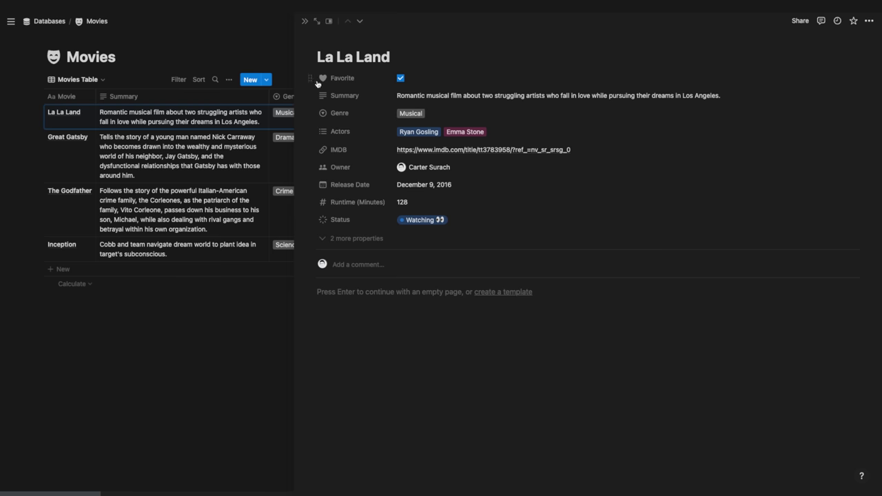
{"action": "left_click_drag", "start_coordinate": [312, 150], "coordinate": [317, 202]}
{"action": "left_click_drag", "start_coordinate": [311, 166], "coordinate": [312, 102]}
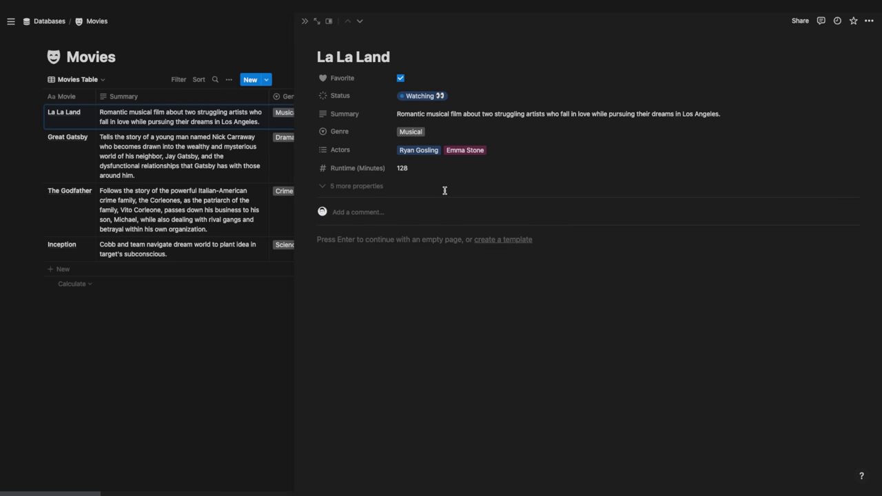
Step: Add a bullet "list things out" and a text line "write something" to the La La Land page body
{"action": "left_click", "coordinate": [367, 241]}
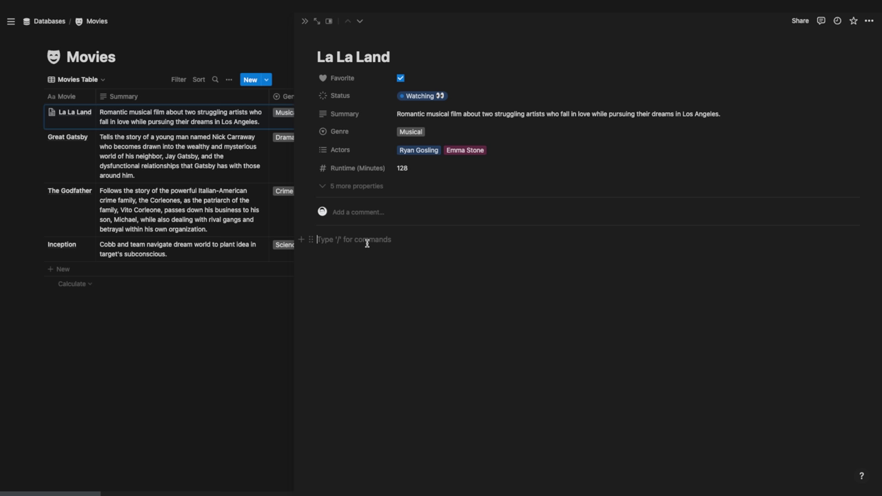
{"action": "type", "text": "- "}
{"action": "type", "text": "list things out"}
{"action": "key", "text": "Return"}
{"action": "key", "text": "Return"}
{"action": "type", "text": "w"}
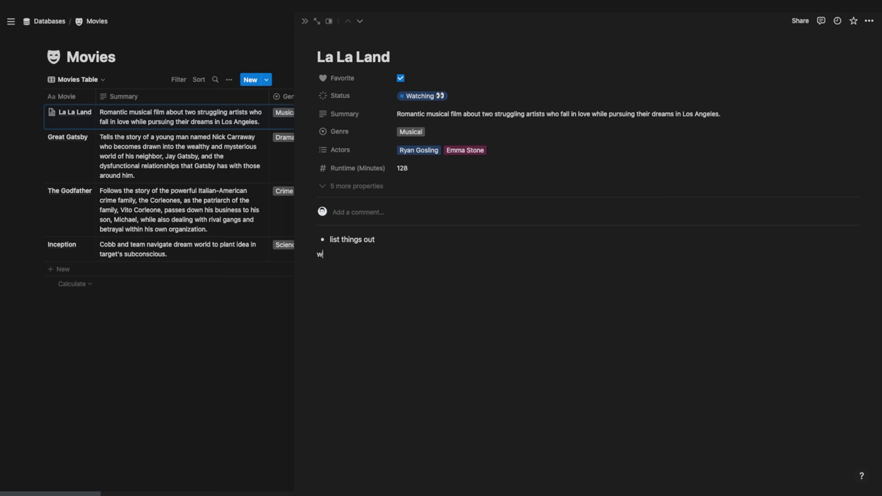
{"action": "type", "text": "rite something"}
{"action": "key", "text": "Return"}
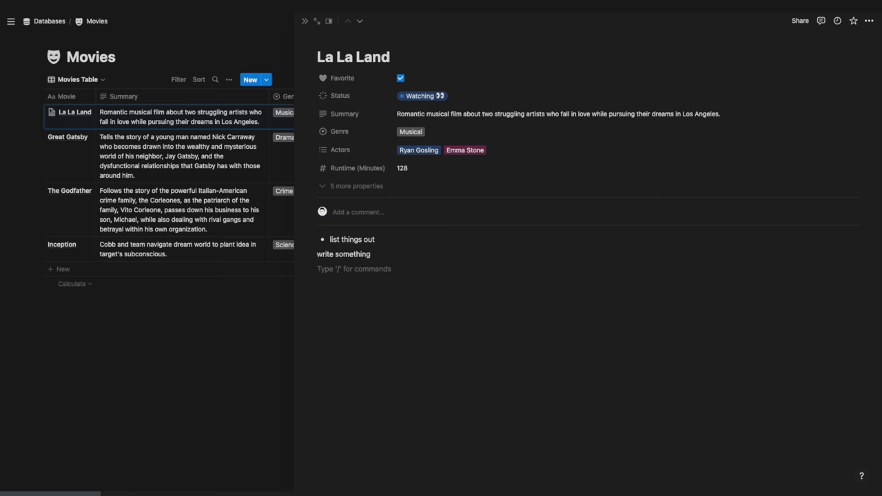
Step: Insert an Unsplash photo of the Hollywood sign into the La La Land page body and move it above the bullet
{"action": "type", "text": "/image"}
{"action": "key", "text": "Return"}
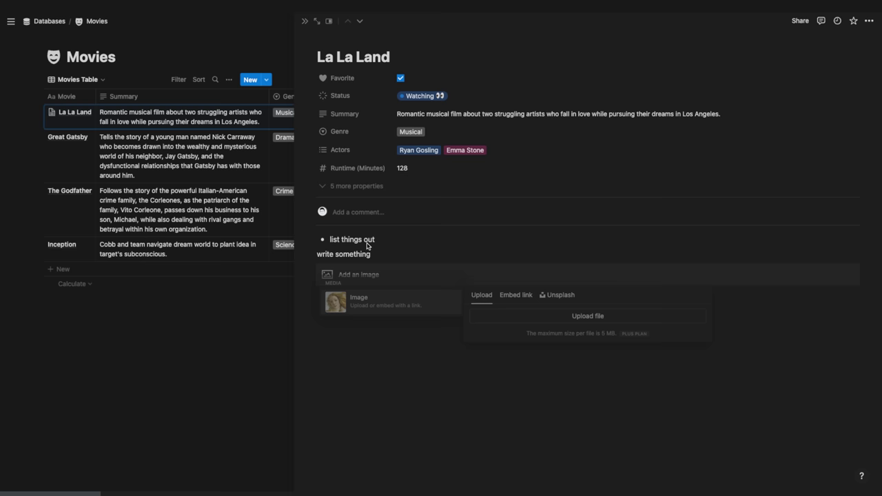
{"action": "left_click", "coordinate": [557, 295]}
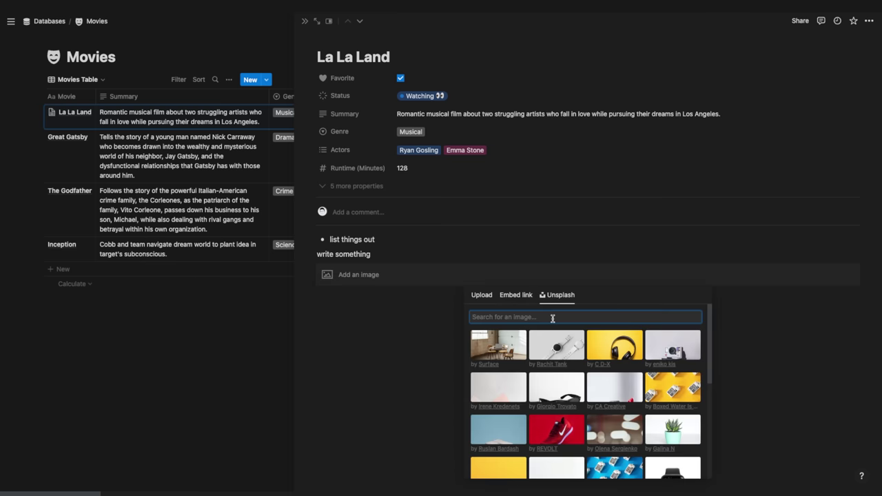
{"action": "left_click", "coordinate": [672, 388]}
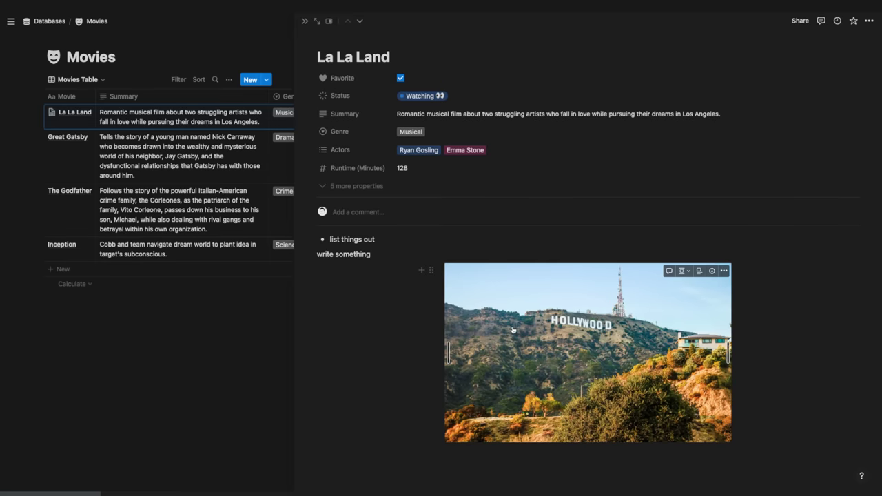
{"action": "left_click_drag", "start_coordinate": [433, 273], "coordinate": [378, 232]}
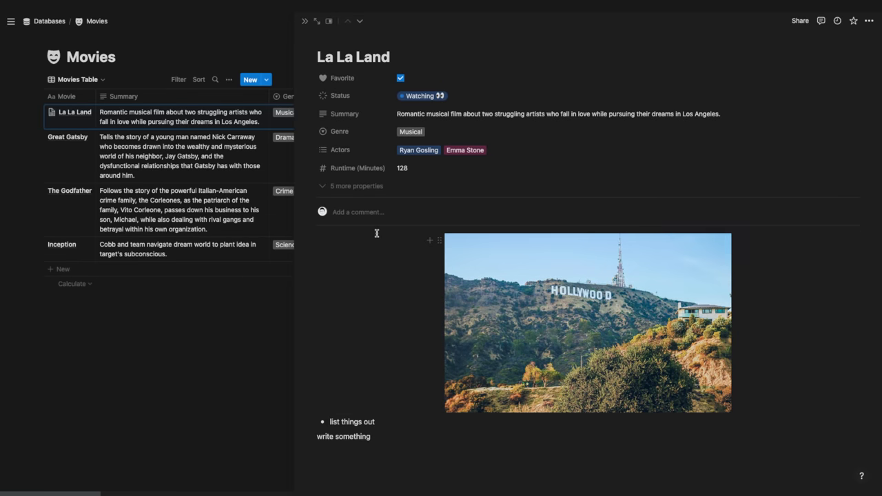
Step: Align the Hollywood sign image in the La La Land page body to the left
{"action": "left_click", "coordinate": [681, 241]}
{"action": "left_click", "coordinate": [652, 256]}
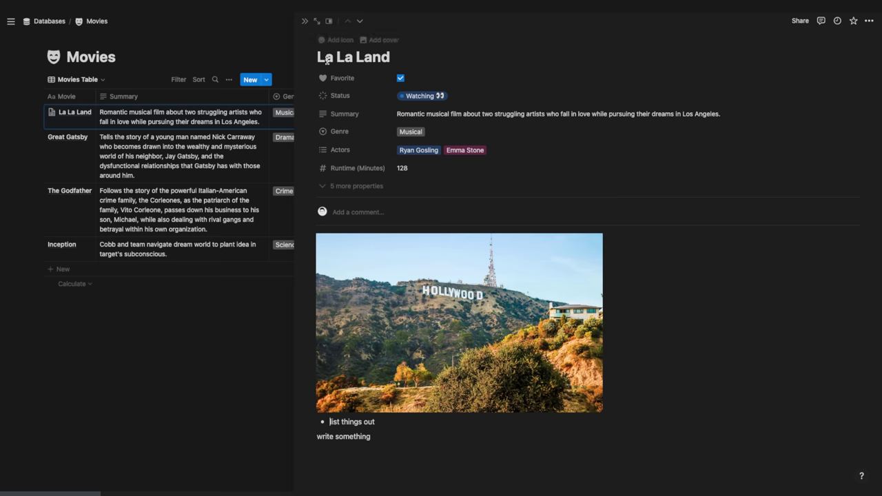
Step: Return to the Movies table and open the Great Gatsby page
{"action": "left_click_drag", "start_coordinate": [324, 56], "coordinate": [390, 56]}
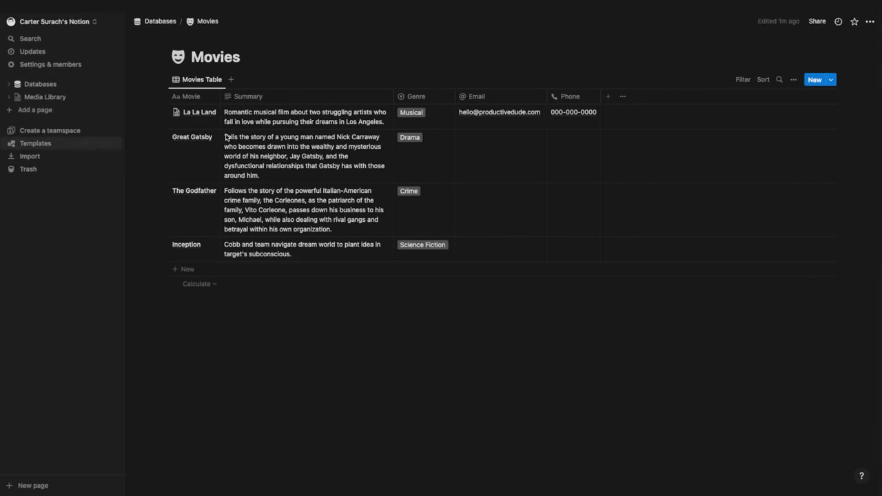
{"action": "mouse_move", "coordinate": [211, 141]}
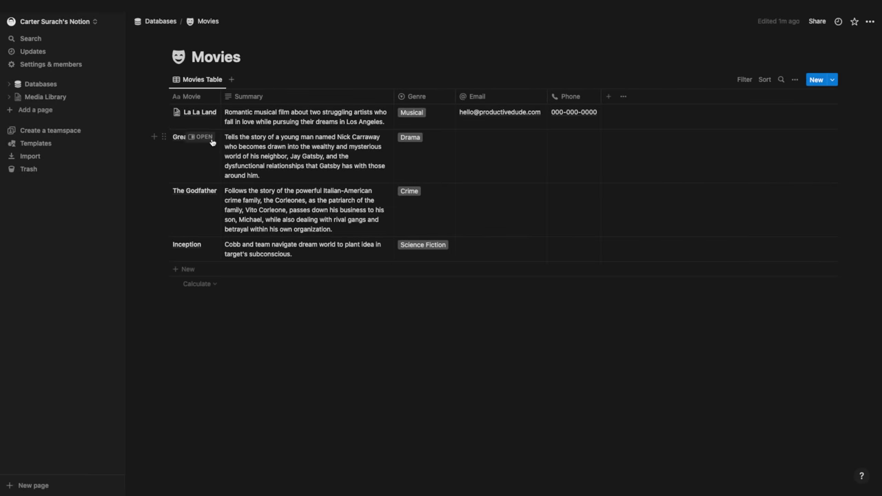
{"action": "left_click", "coordinate": [206, 137]}
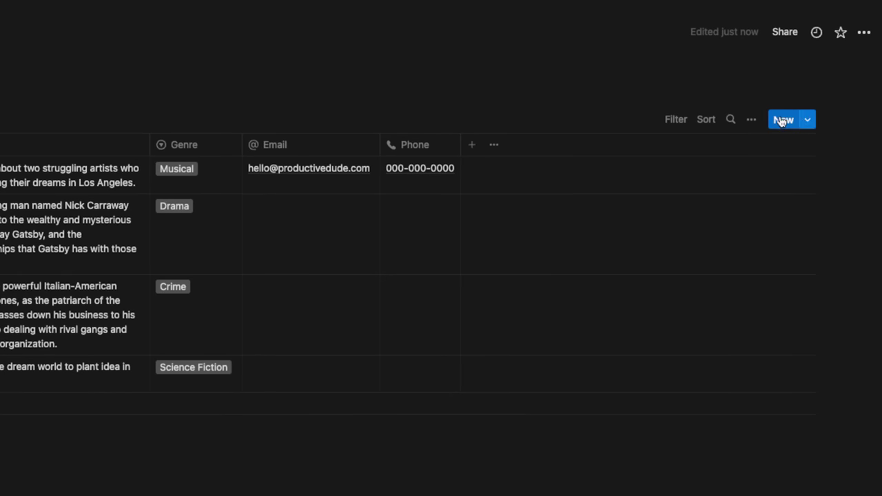
Step: Create a new template for the Movies database and name it "New Movie"
{"action": "left_click", "coordinate": [809, 122]}
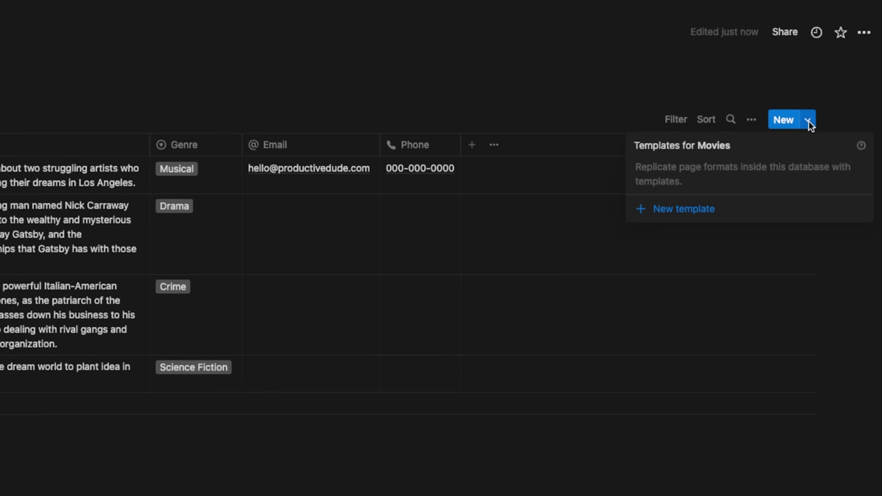
{"action": "left_click", "coordinate": [707, 215]}
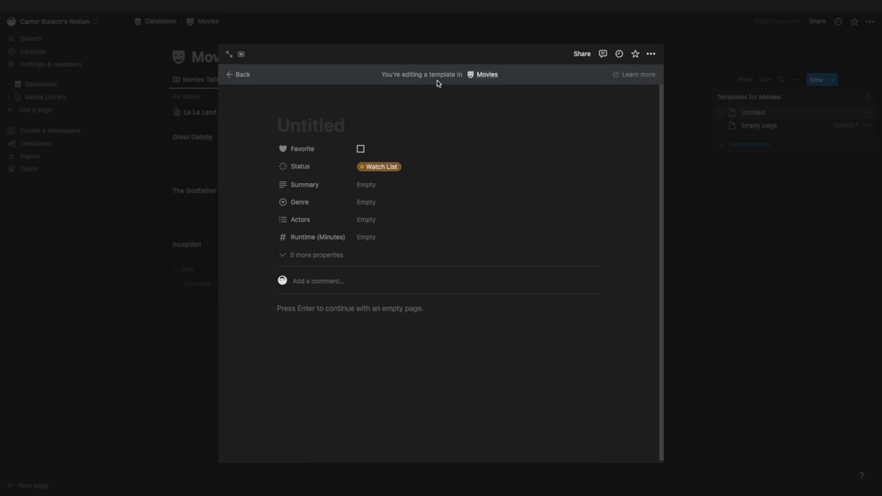
{"action": "type", "text": "New MOvie"}
{"action": "key", "text": "BackSpace"}
{"action": "key", "text": "BackSpace"}
{"action": "key", "text": "BackSpace"}
{"action": "key", "text": "BackSpace"}
{"action": "type", "text": "ovie"}
Step: Choose Watch List as the Status in the New Movie template
{"action": "left_click", "coordinate": [404, 166]}
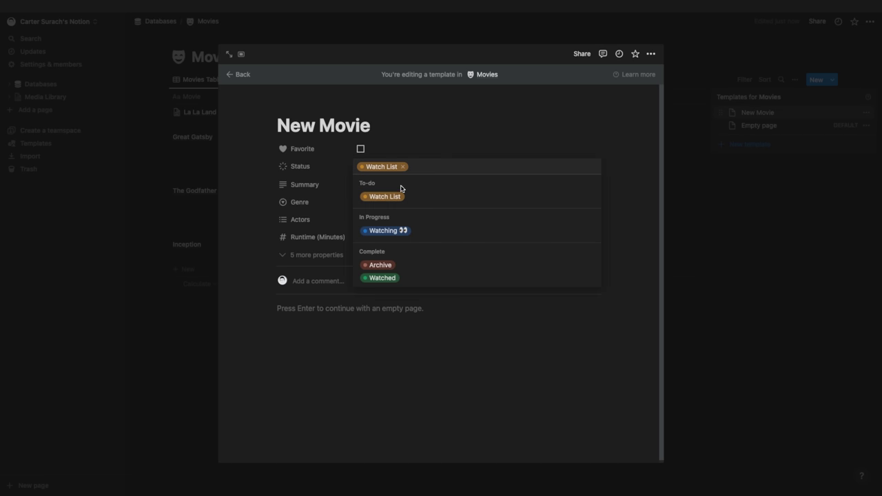
{"action": "left_click", "coordinate": [394, 197]}
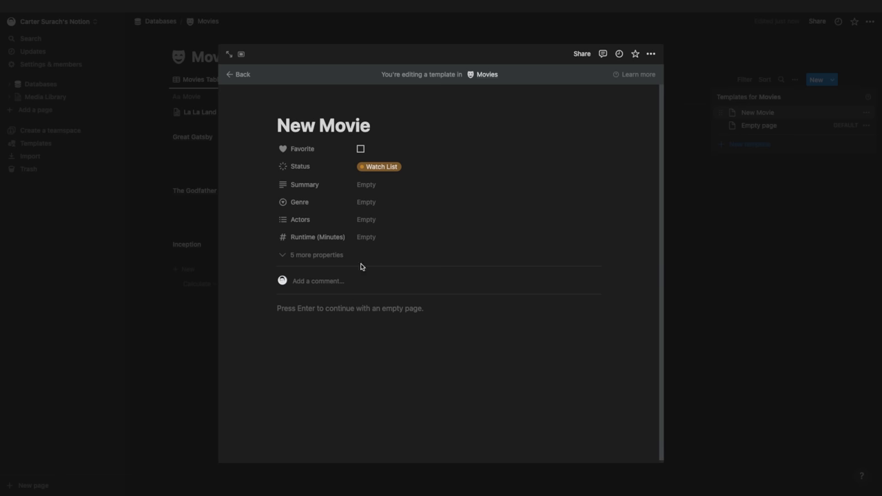
{"action": "left_click", "coordinate": [375, 167]}
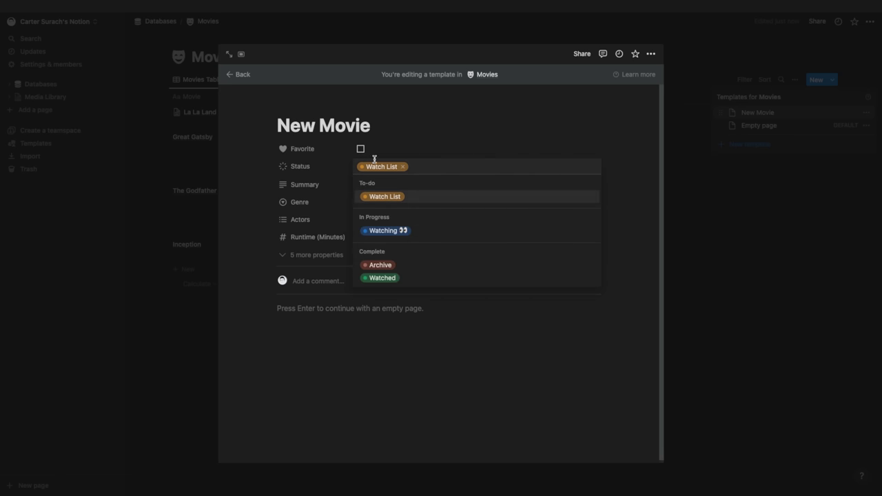
{"action": "left_click", "coordinate": [370, 351]}
Step: Add a Heading 3 reading "General Review" to the New Movie template's body
{"action": "left_click", "coordinate": [293, 333]}
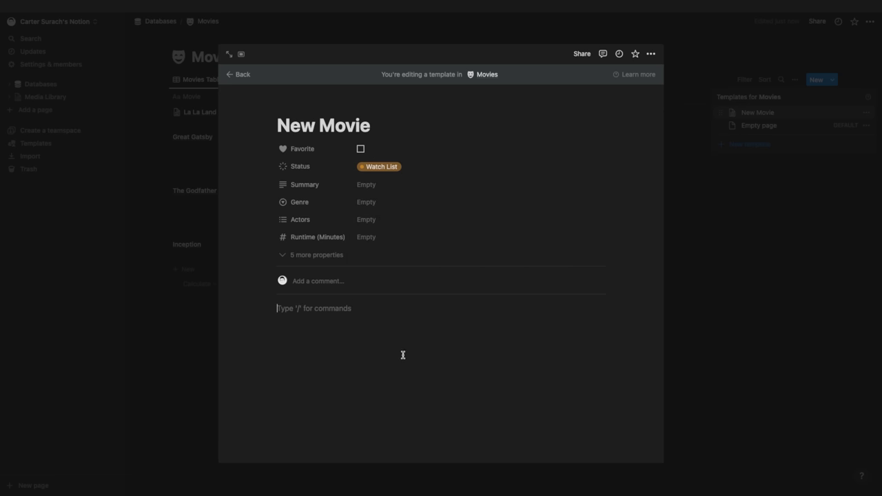
{"action": "type", "text": "/heading"}
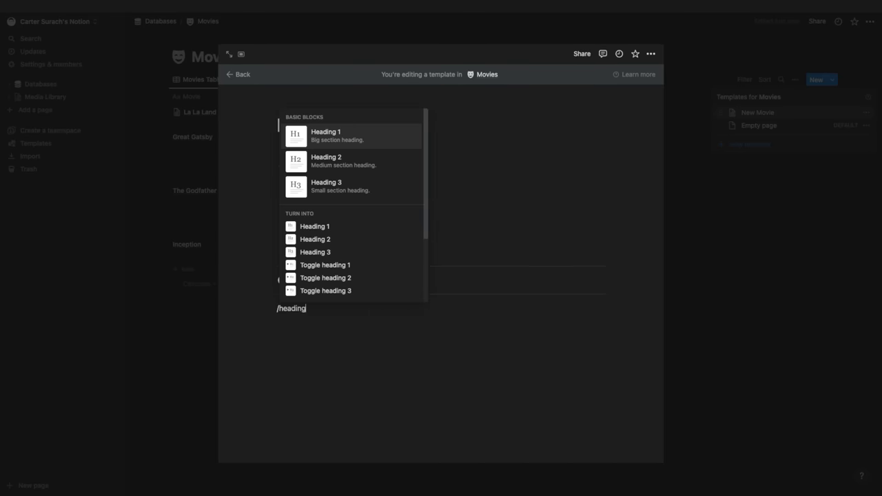
{"action": "type", "text": "3"}
{"action": "key", "text": "Return"}
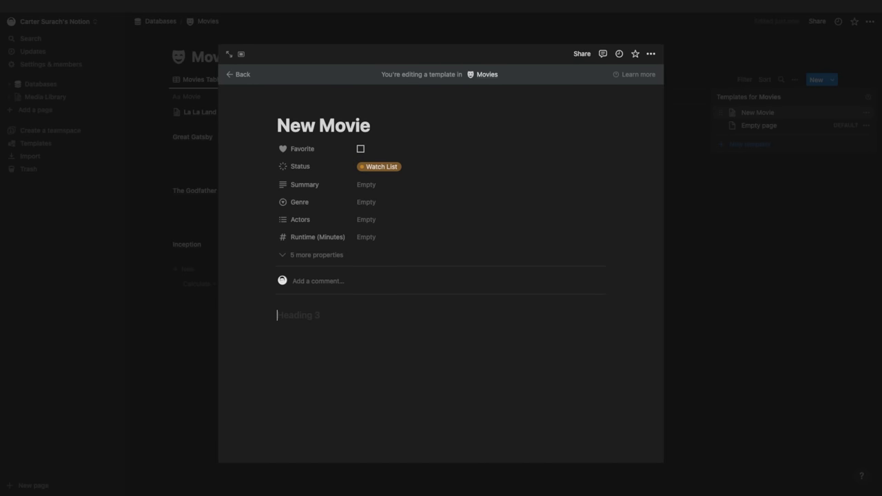
{"action": "type", "text": "General Review"}
{"action": "key", "text": "Return"}
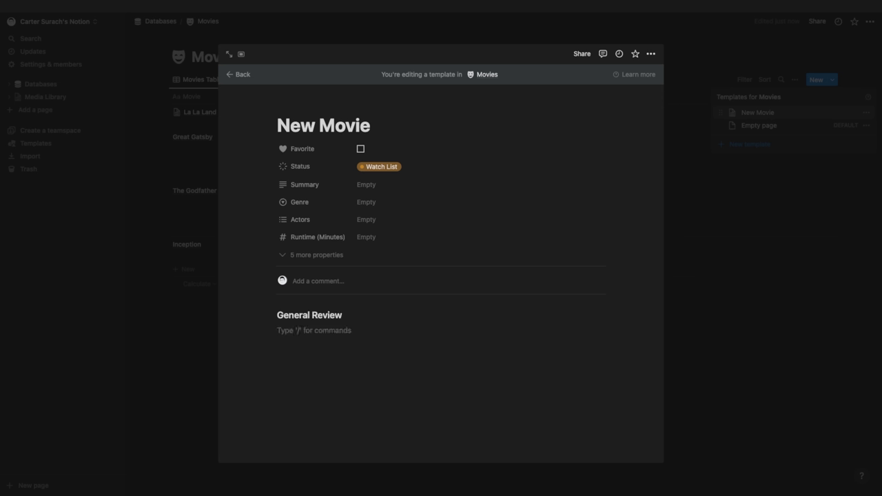
Step: Try adding a "Write a review..." line and a second General Review heading to the template, and delete both
{"action": "type", "text": "("}
{"action": "key", "text": "BackSpace"}
{"action": "type", "text": "Writ"}
{"action": "left_click_drag", "start_coordinate": [278, 315], "coordinate": [343, 315]}
{"action": "key", "text": "ctrl+c"}
{"action": "left_click", "coordinate": [315, 366]}
{"action": "key", "text": "ctrl+v"}
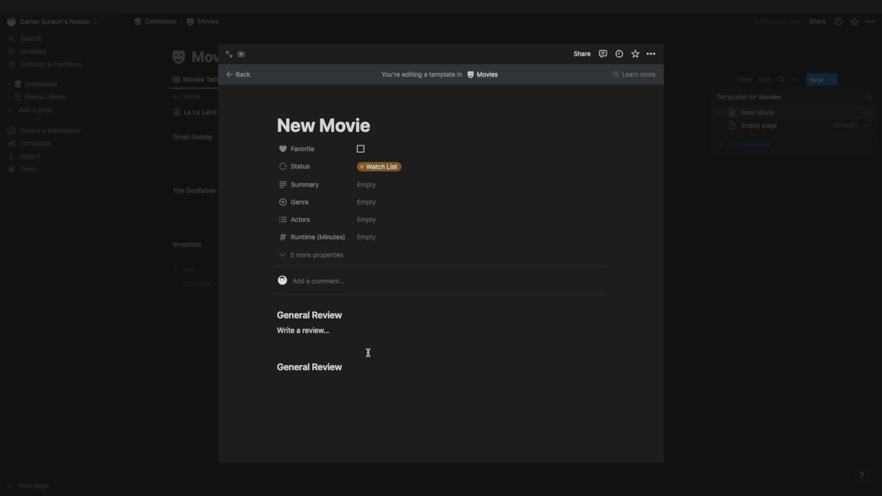
{"action": "left_click_drag", "start_coordinate": [374, 366], "coordinate": [276, 334]}
{"action": "key", "text": "BackSpace"}
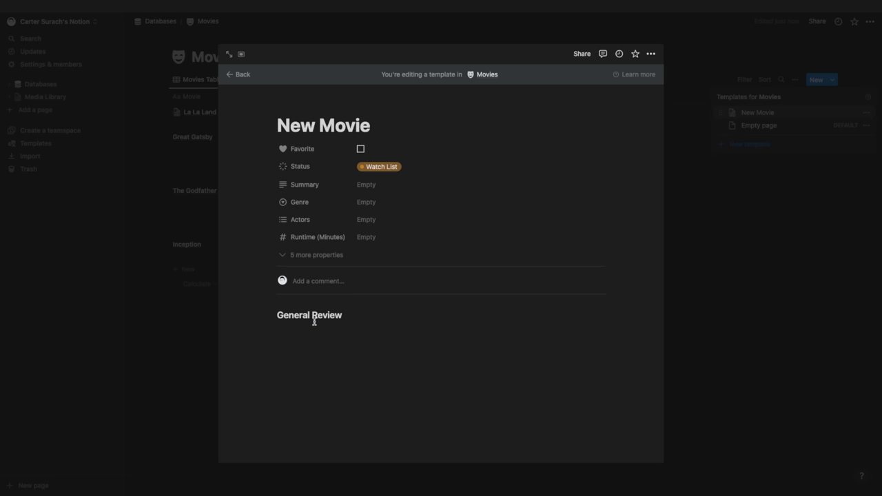
Step: Close the New Movie template and the list of Movies templates
{"action": "left_click_drag", "start_coordinate": [278, 124], "coordinate": [371, 126]}
{"action": "left_click_drag", "start_coordinate": [277, 315], "coordinate": [345, 315]}
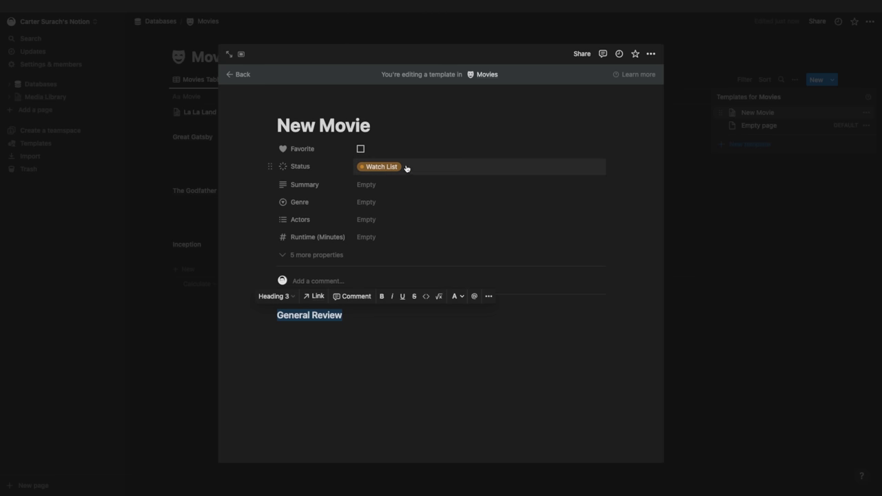
{"action": "left_click", "coordinate": [769, 145]}
{"action": "left_click", "coordinate": [770, 144]}
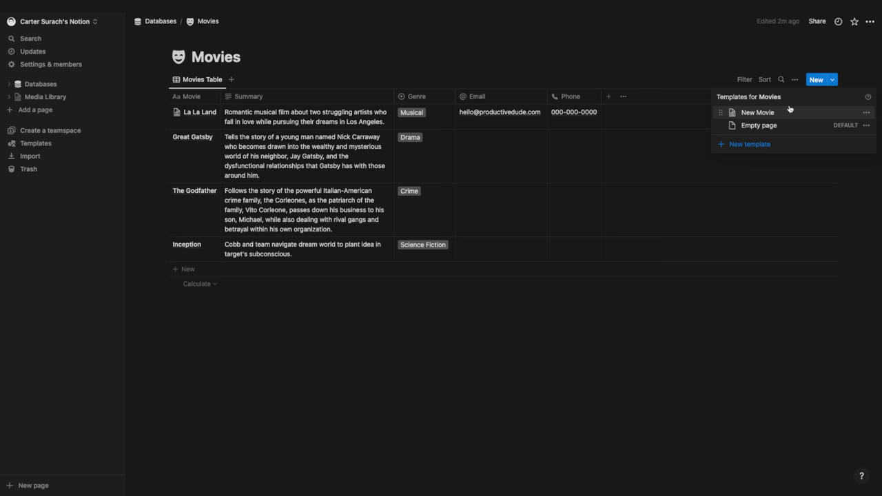
{"action": "left_click", "coordinate": [688, 81]}
Step: Create a page in Movies from the New Movie template and widen the Movie column slightly
{"action": "left_click", "coordinate": [833, 80]}
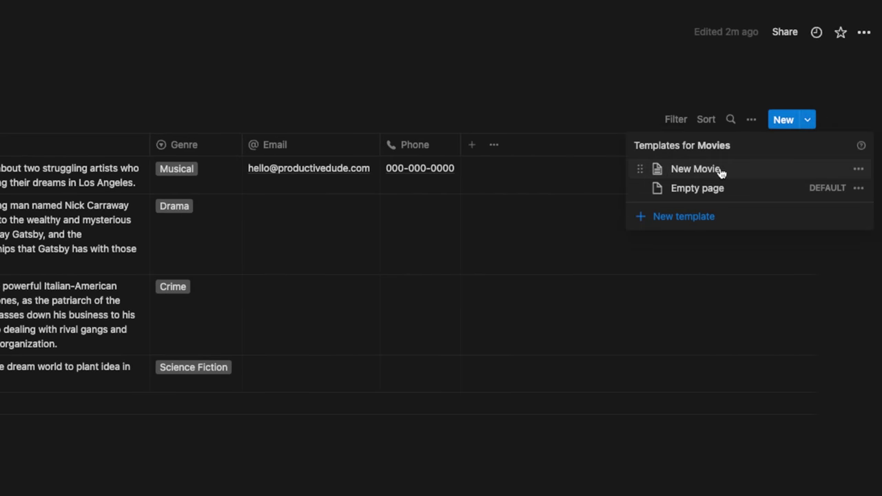
{"action": "left_click", "coordinate": [696, 169]}
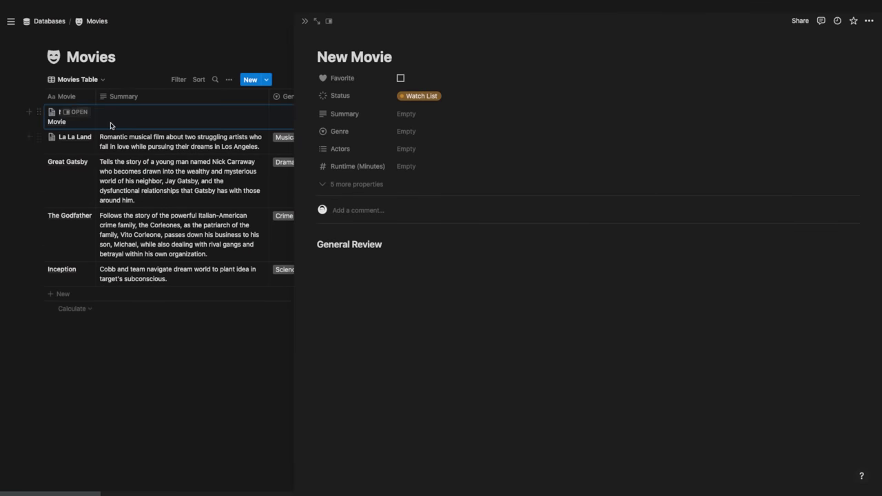
{"action": "left_click_drag", "start_coordinate": [97, 96], "coordinate": [103, 97]}
Step: Title the new page "Name of the movie" and write "give my review" under General Review
{"action": "left_click_drag", "start_coordinate": [409, 60], "coordinate": [314, 58]}
{"action": "key", "text": "BackSpace"}
{"action": "type", "text": "Name of the movie"}
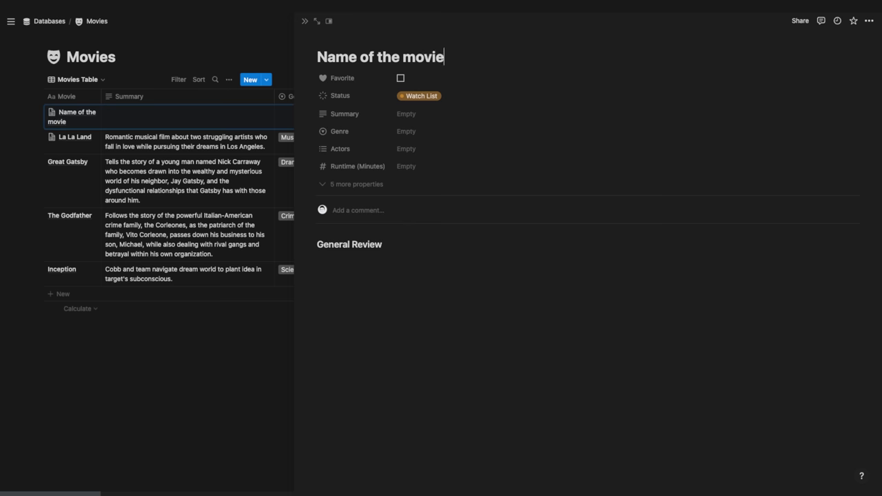
{"action": "left_click", "coordinate": [390, 267]}
{"action": "type", "text": "give my review"}
Step: Enter "give a summary" as the new page's Summary and set its Genre to Drama
{"action": "left_click", "coordinate": [424, 116]}
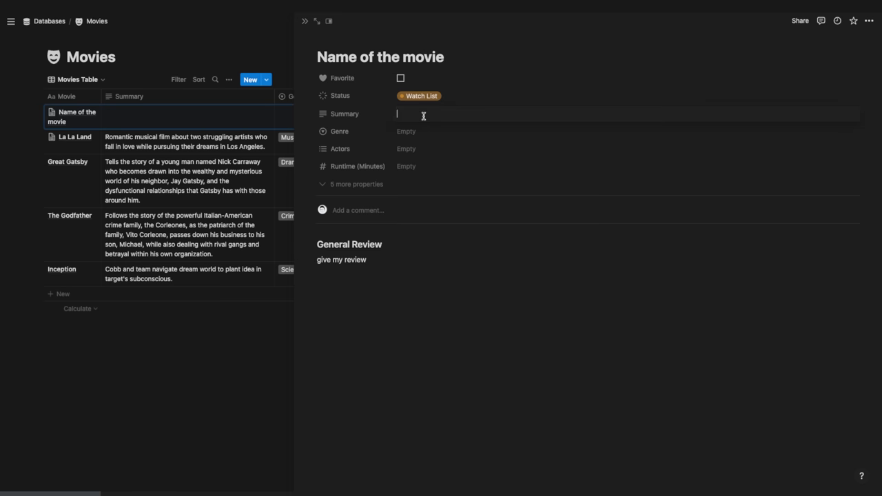
{"action": "type", "text": "give a summary"}
{"action": "left_click", "coordinate": [416, 132]}
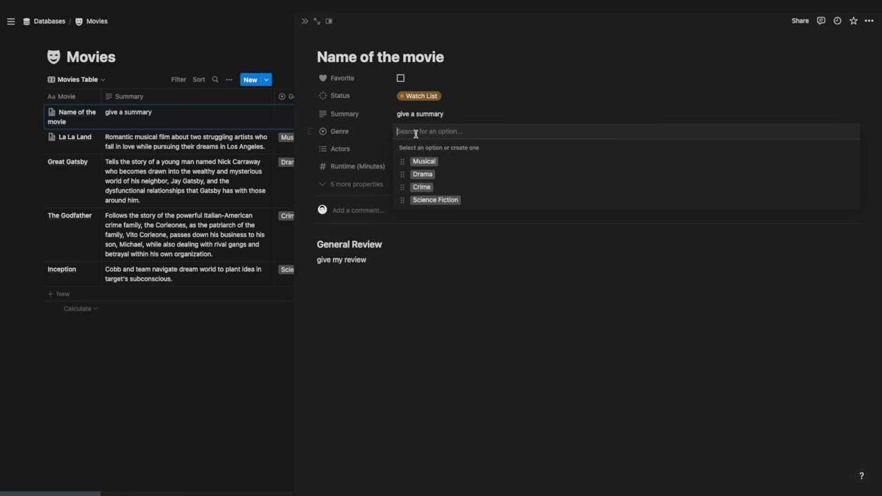
{"action": "left_click", "coordinate": [420, 173]}
Step: Set the new page's Actors to Emma Stone and Al Pacino, and close the page
{"action": "left_click", "coordinate": [453, 150]}
{"action": "left_click", "coordinate": [459, 193]}
{"action": "left_click", "coordinate": [427, 231]}
{"action": "key", "text": "Escape"}
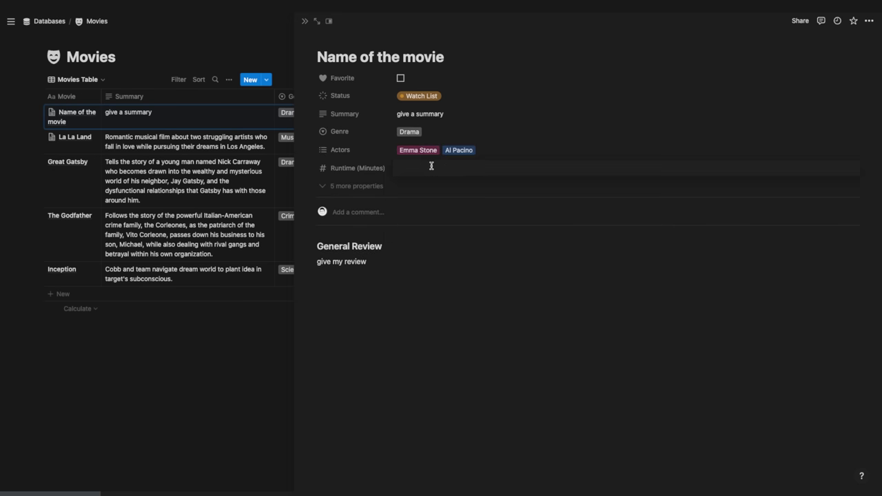
{"action": "left_click", "coordinate": [305, 21]}
Step: Set the New Movie template as the default for all views in Movies
{"action": "left_click", "coordinate": [832, 79]}
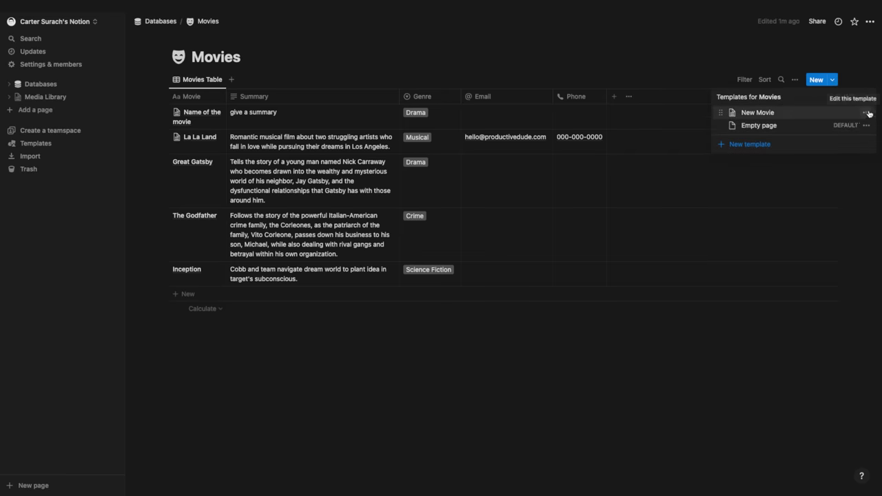
{"action": "left_click", "coordinate": [867, 113]}
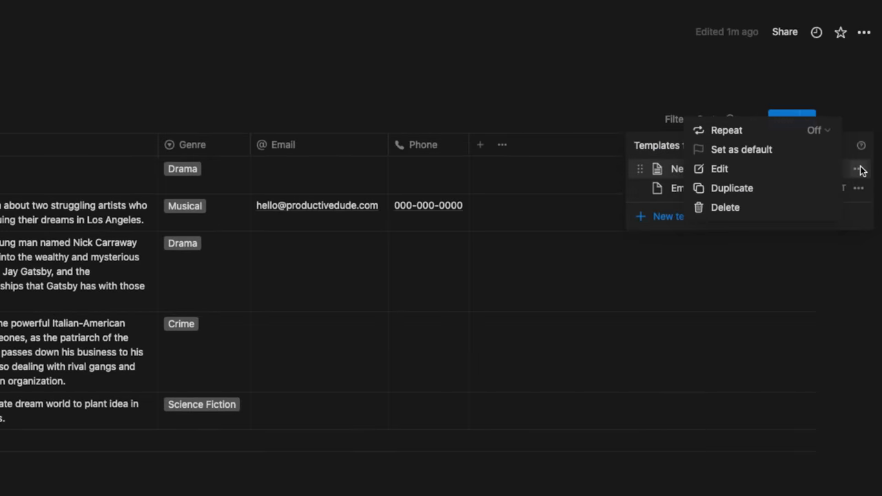
{"action": "left_click", "coordinate": [772, 149]}
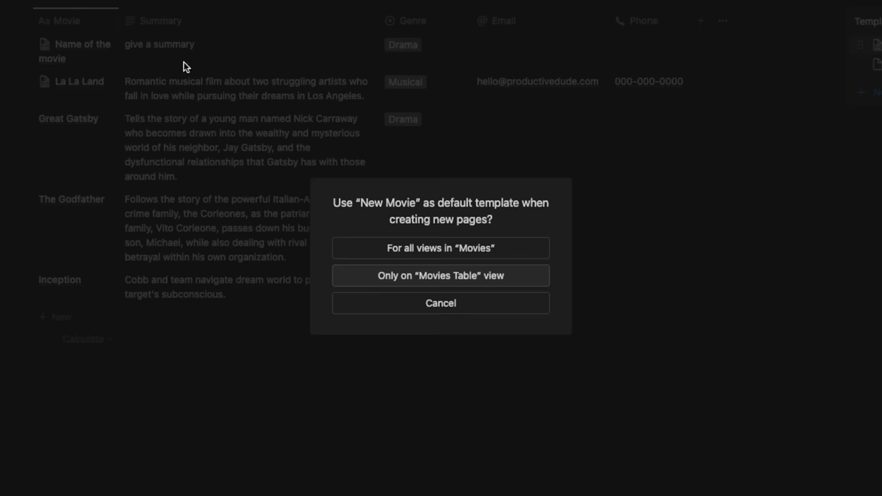
{"action": "left_click", "coordinate": [510, 257]}
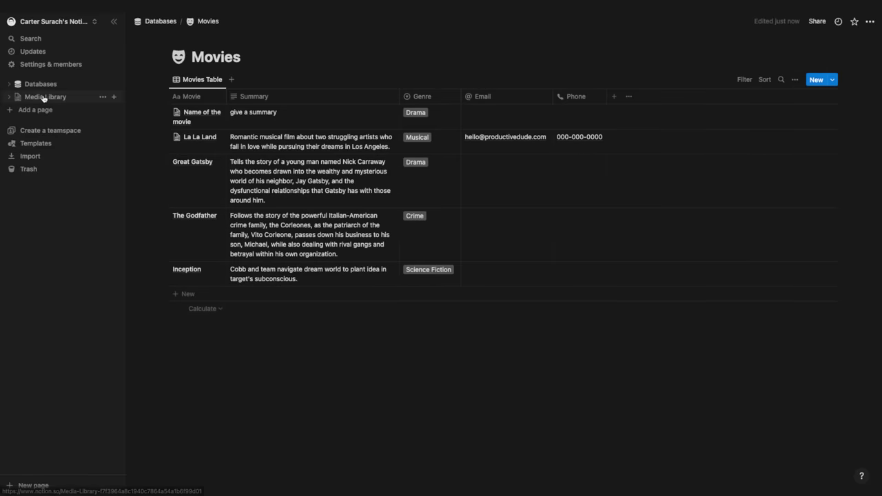
Step: Open the Media Library page and add a row named "New Movie" to its Movies table
{"action": "left_click", "coordinate": [44, 97]}
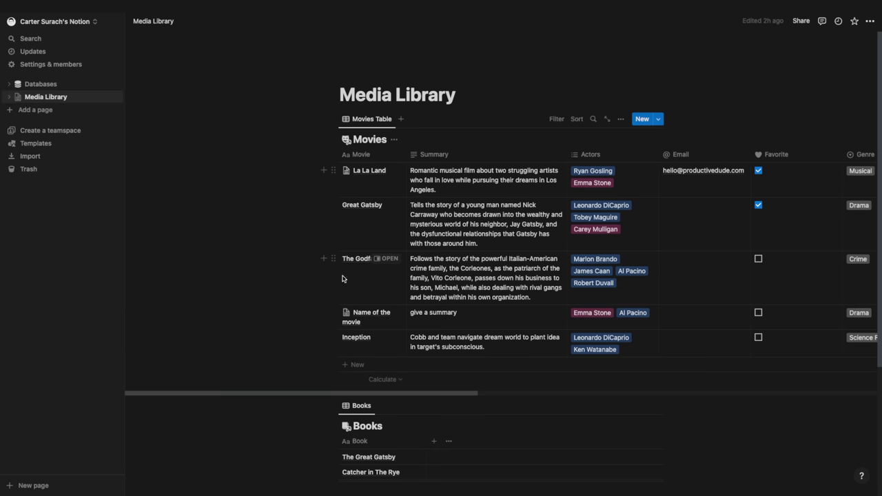
{"action": "left_click", "coordinate": [368, 365]}
{"action": "type", "text": "New Movie"}
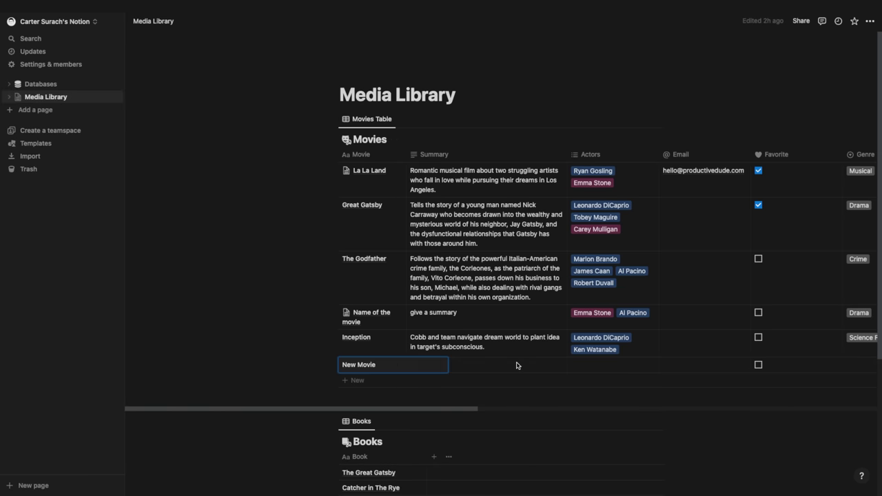
Step: Delete the "New Movie" and "Name of the movie" rows from the Media Library's Movies table
{"action": "left_click", "coordinate": [388, 363]}
{"action": "left_click", "coordinate": [393, 268]}
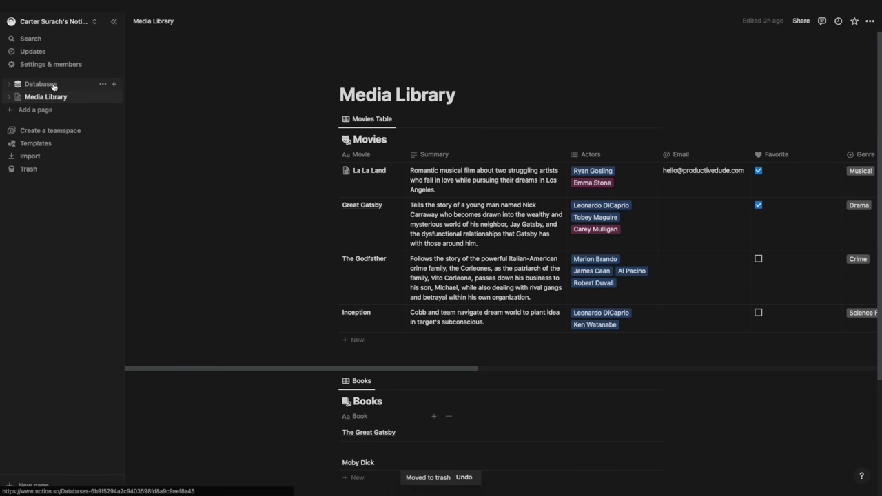
Step: Open the Movies database from the Databases page and delete its Email and Phone properties
{"action": "left_click", "coordinate": [53, 85]}
{"action": "left_click", "coordinate": [367, 178]}
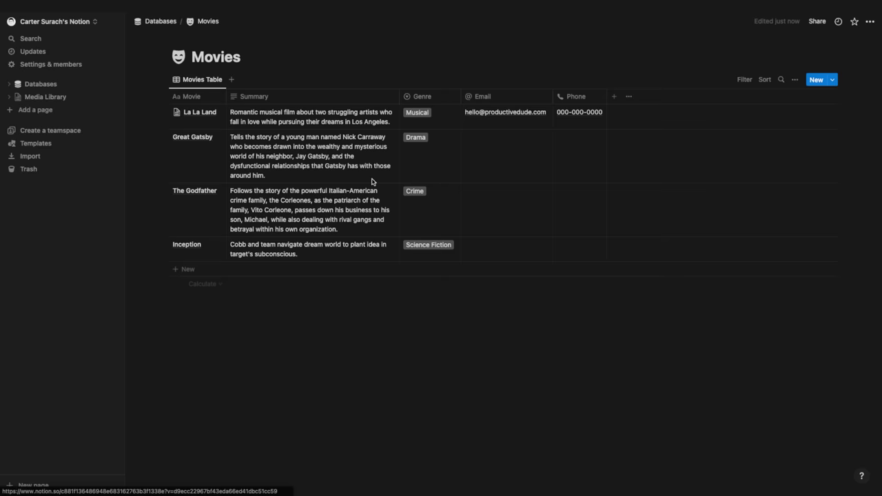
{"action": "left_click", "coordinate": [489, 97]}
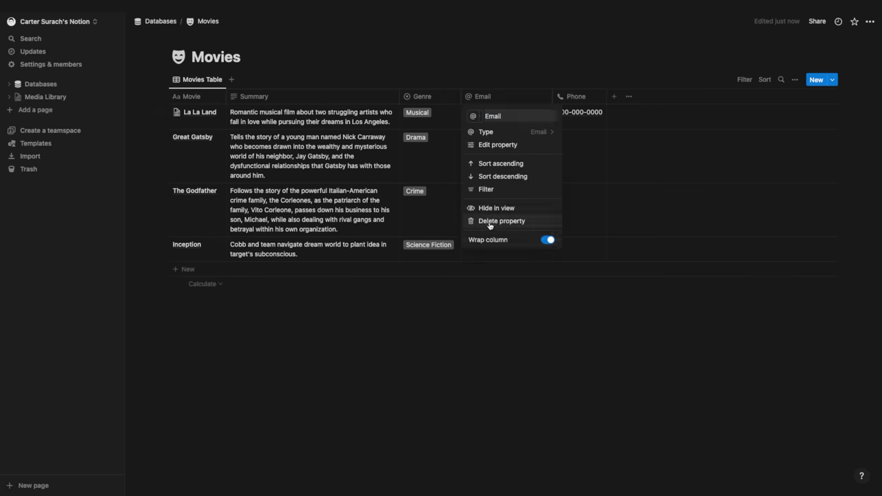
{"action": "left_click", "coordinate": [492, 221]}
{"action": "left_click", "coordinate": [457, 260]}
{"action": "left_click", "coordinate": [478, 95]}
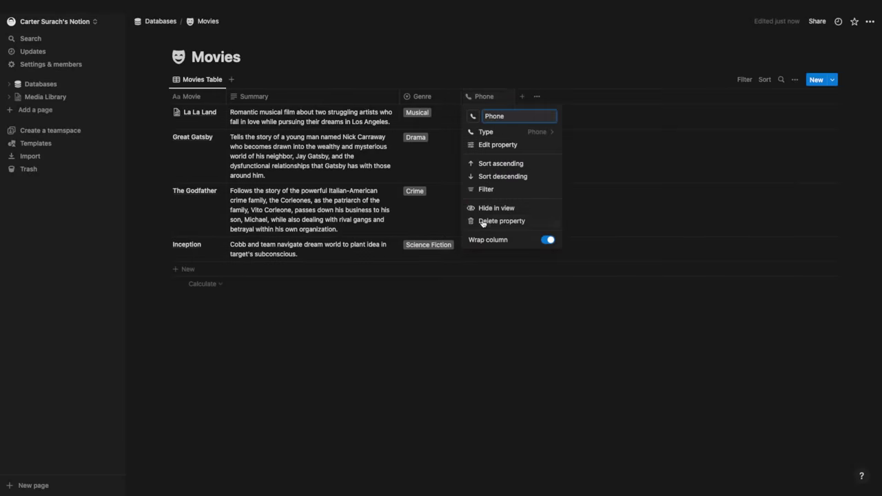
{"action": "left_click", "coordinate": [484, 221]}
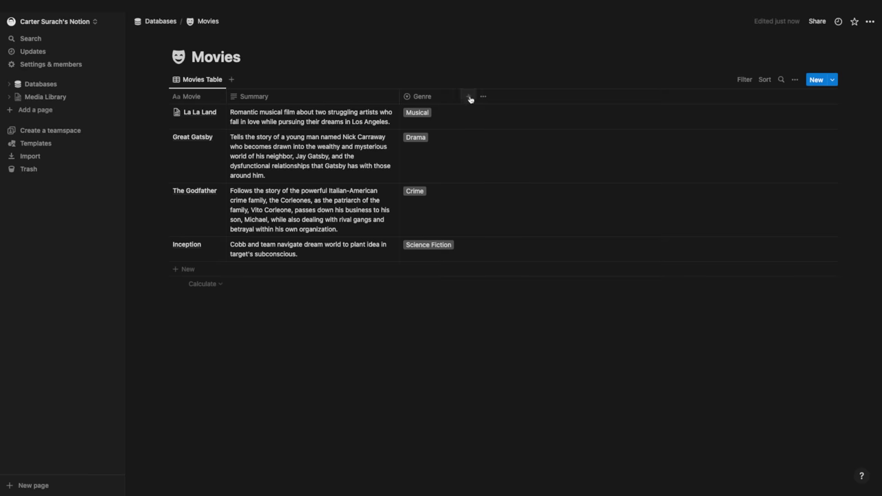
Step: Add a Select property named "Review" to the Movies table
{"action": "left_click", "coordinate": [469, 99]}
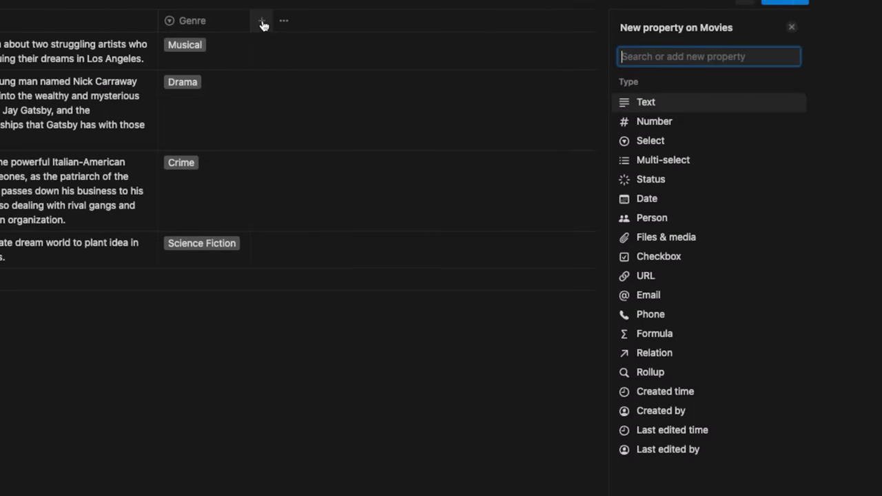
{"action": "left_click", "coordinate": [704, 146]}
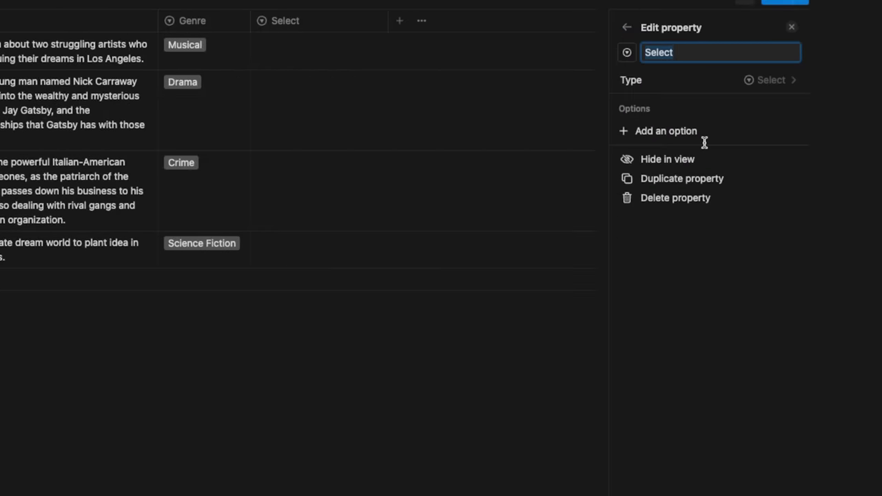
{"action": "type", "text": "Review"}
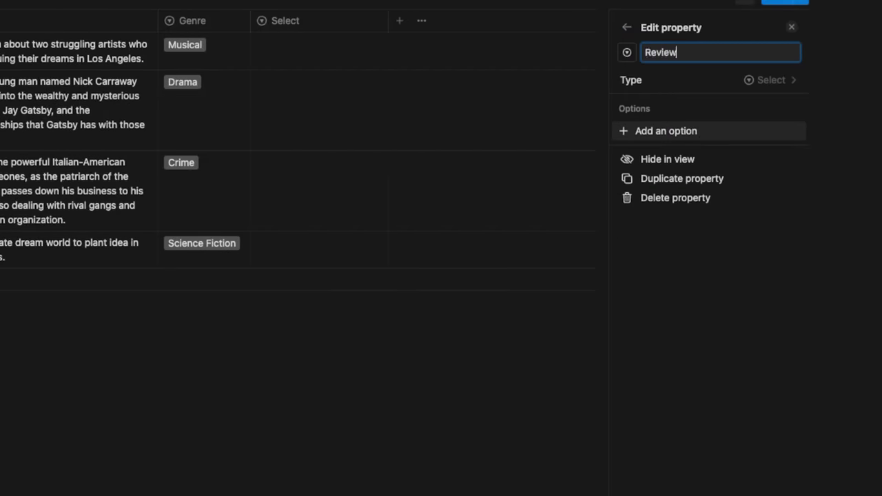
Step: Create a one-star emoji option (⭐) for the Review property from La La Land's cell
{"action": "left_click", "coordinate": [329, 45]}
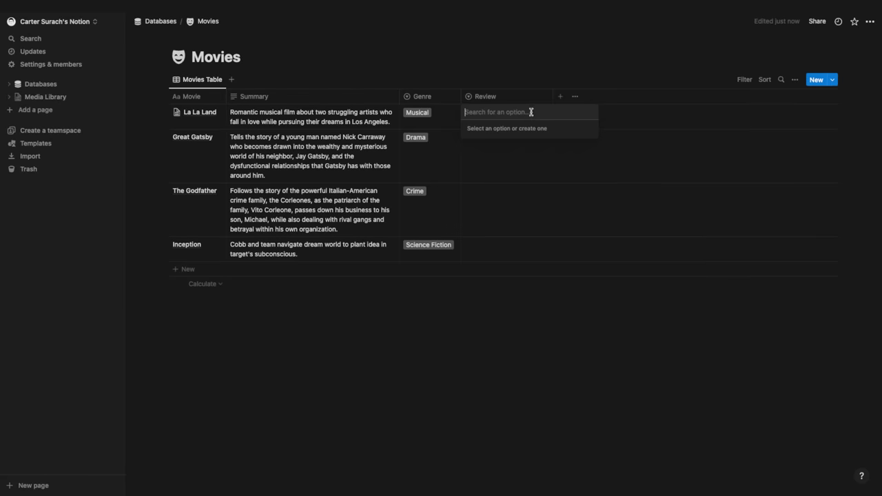
{"action": "right_click", "coordinate": [530, 111]}
{"action": "left_click", "coordinate": [550, 117]}
{"action": "type", "text": "star"}
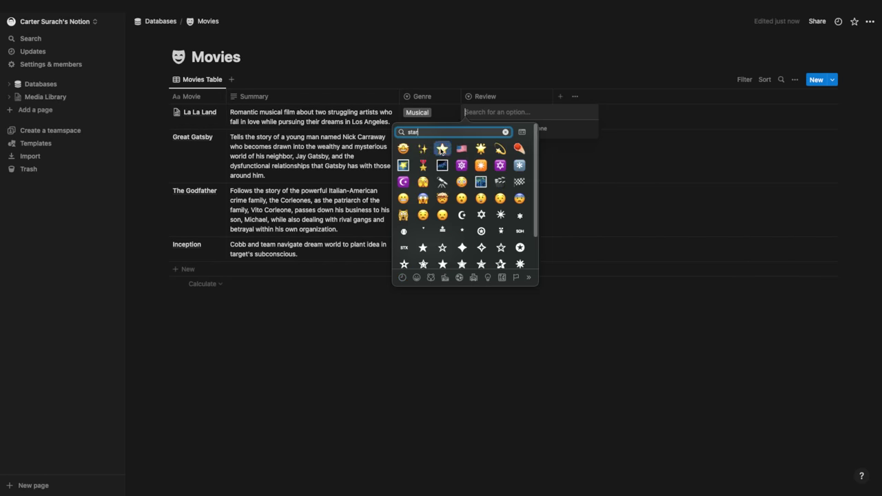
{"action": "left_click", "coordinate": [442, 149]}
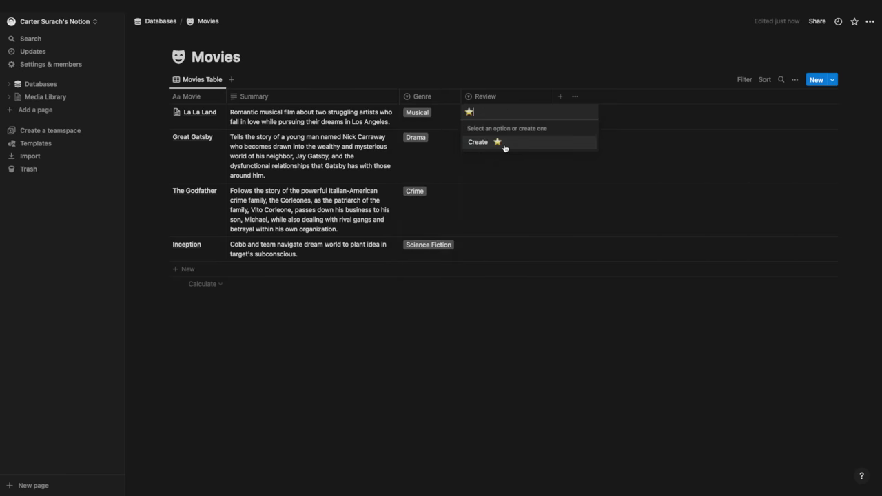
{"action": "left_click", "coordinate": [504, 149]}
Step: Create Review options with two, three, four and five star emojis from La La Land's cell
{"action": "left_click", "coordinate": [472, 112]}
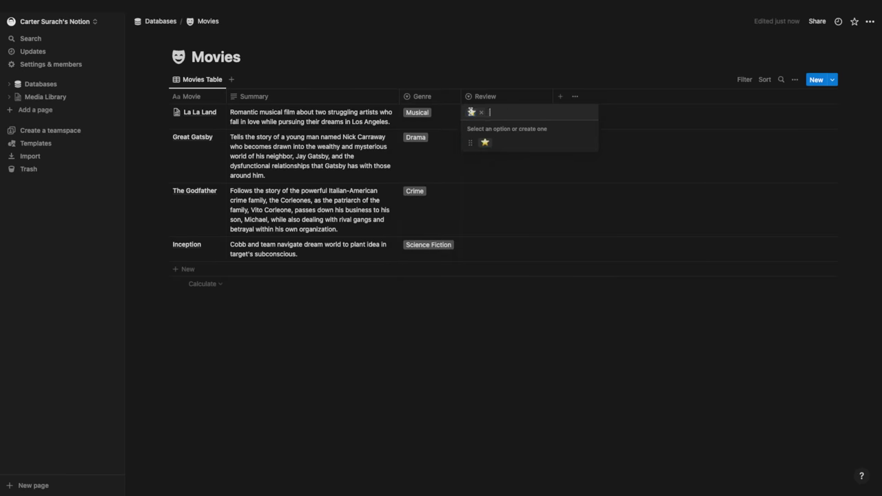
{"action": "type", "text": "⭐"}
{"action": "type", "text": "⭐"}
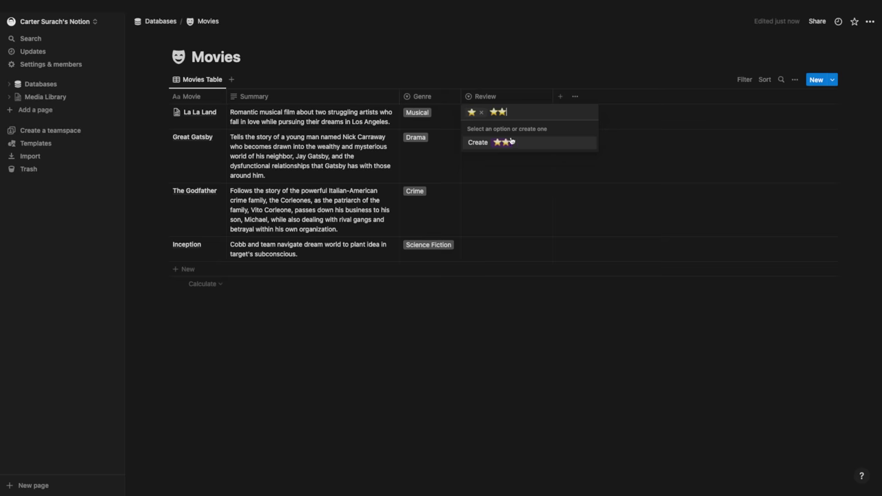
{"action": "left_click", "coordinate": [510, 145]}
{"action": "left_click", "coordinate": [512, 119]}
{"action": "type", "text": "⭐⭐⭐"}
{"action": "key", "text": "Return"}
{"action": "left_click", "coordinate": [517, 114]}
{"action": "key", "text": "ctrl+v"}
{"action": "key", "text": "Return"}
{"action": "left_click", "coordinate": [525, 116]}
{"action": "type", "text": "⭐⭐⭐"}
{"action": "key", "text": "ctrl+v"}
{"action": "key", "text": "ctrl+v"}
{"action": "key", "text": "Return"}
{"action": "left_click", "coordinate": [524, 116]}
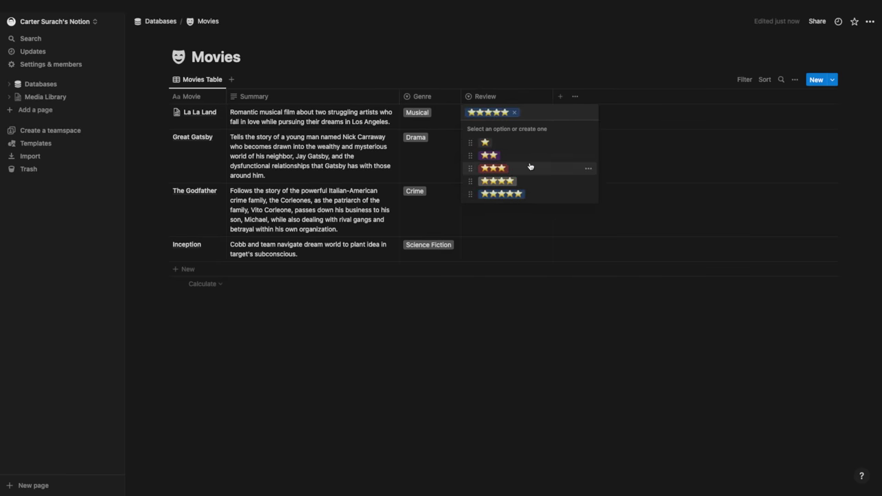
Step: Set the color of all five star options of the Review property to Yellow
{"action": "left_click", "coordinate": [587, 143]}
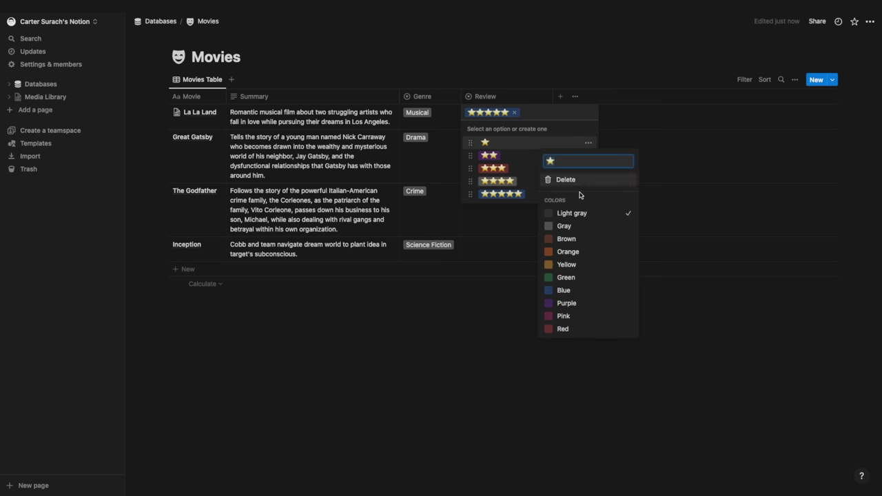
{"action": "key", "text": "Escape"}
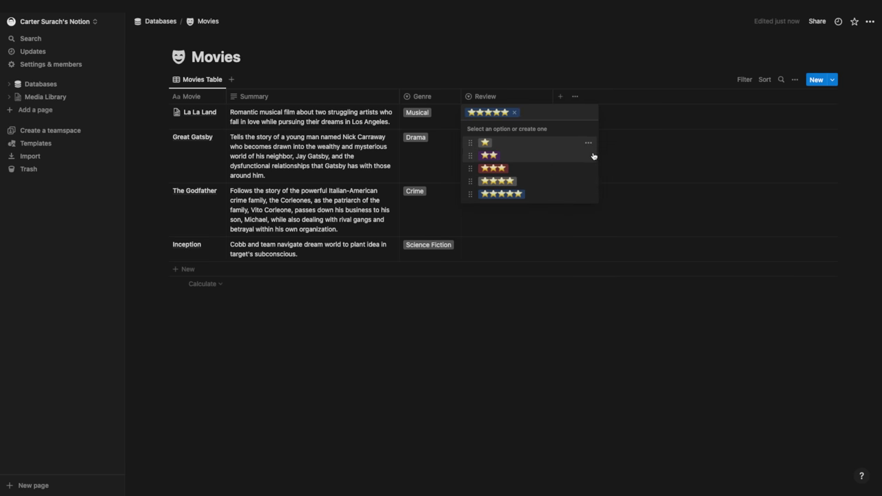
{"action": "left_click", "coordinate": [588, 155]}
{"action": "left_click", "coordinate": [583, 264]}
{"action": "left_click", "coordinate": [587, 142]}
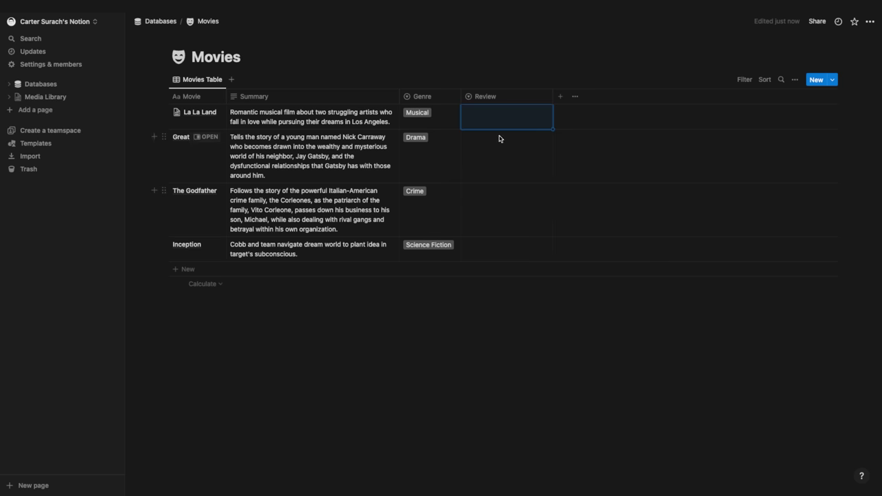
Step: Rate La La Land, The Godfather and Inception four stars and Great Gatsby three stars, and narrow the Review column
{"action": "left_click", "coordinate": [501, 127]}
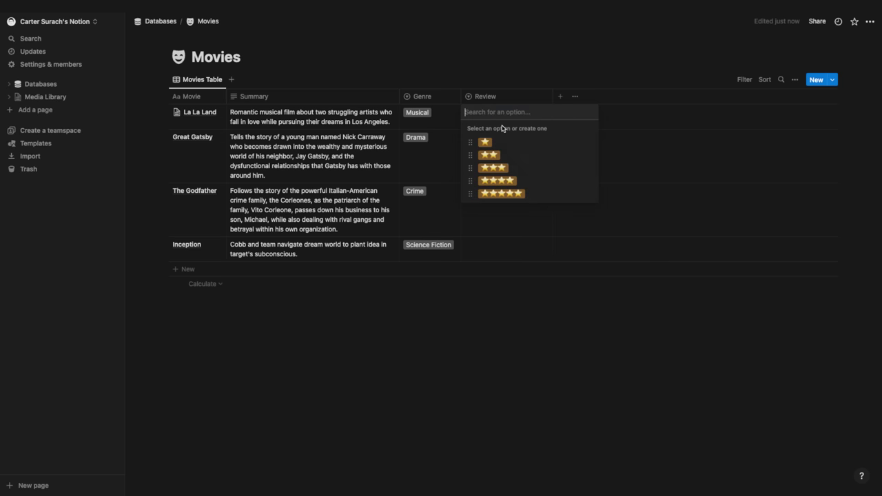
{"action": "left_click", "coordinate": [507, 180]}
{"action": "left_click", "coordinate": [507, 166]}
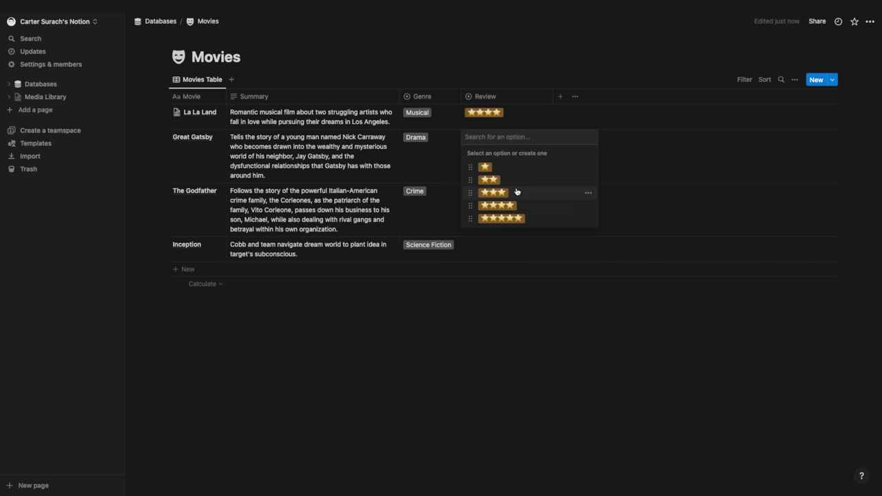
{"action": "left_click", "coordinate": [516, 193]}
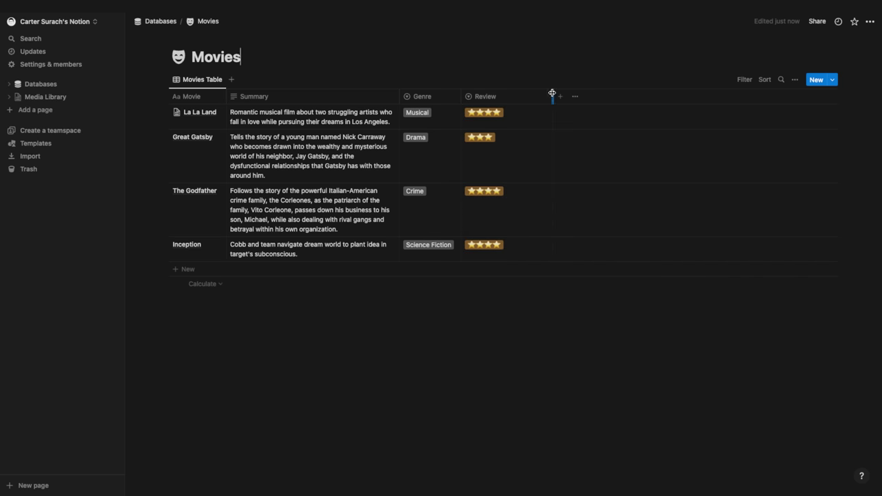
{"action": "left_click_drag", "start_coordinate": [552, 96], "coordinate": [511, 96]}
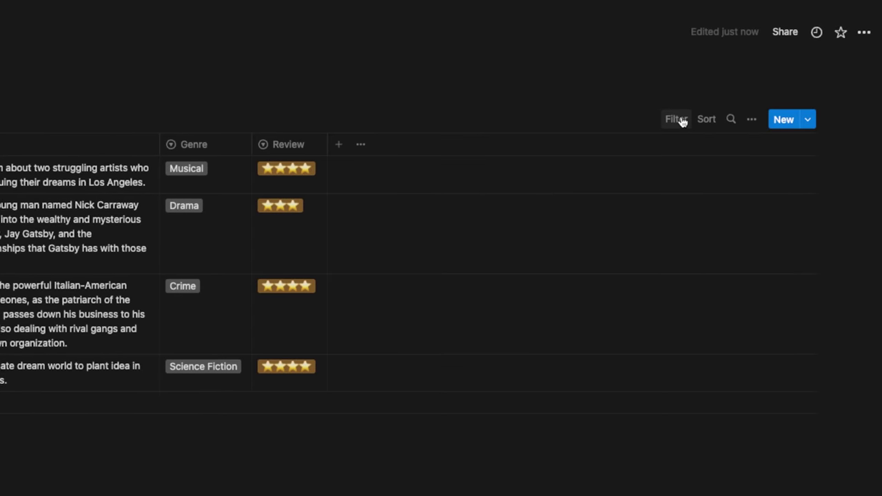
Step: Filter the Movies table to rows where Review is four stars
{"action": "left_click", "coordinate": [677, 120]}
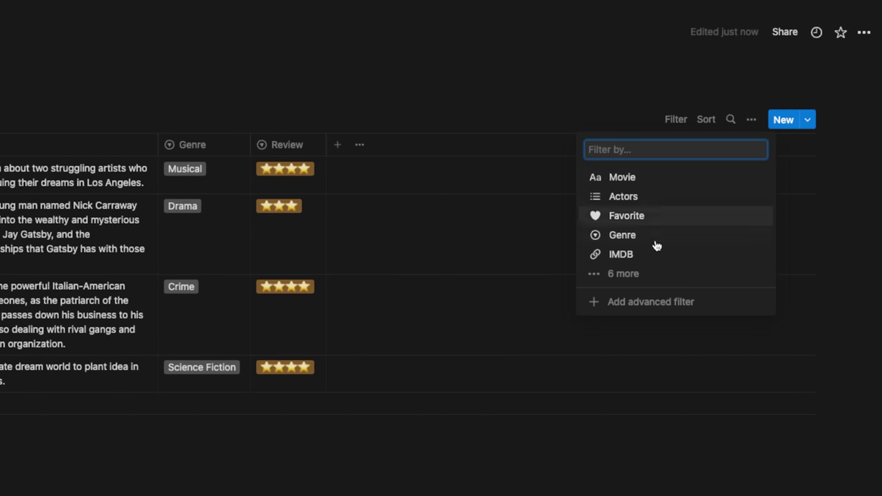
{"action": "left_click", "coordinate": [631, 274]}
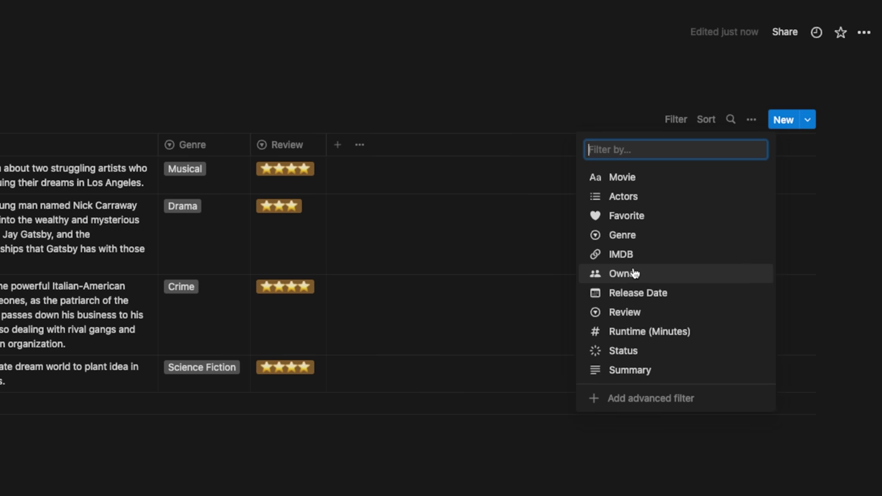
{"action": "left_click", "coordinate": [624, 312]}
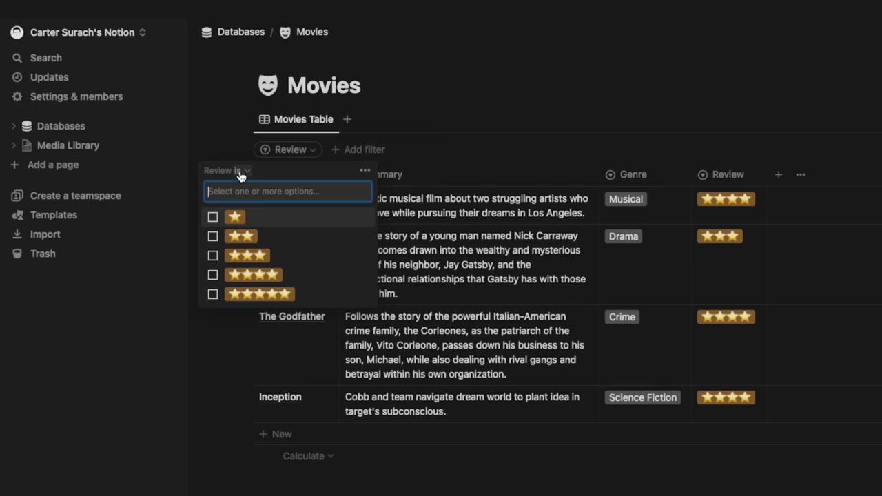
{"action": "left_click", "coordinate": [245, 171]}
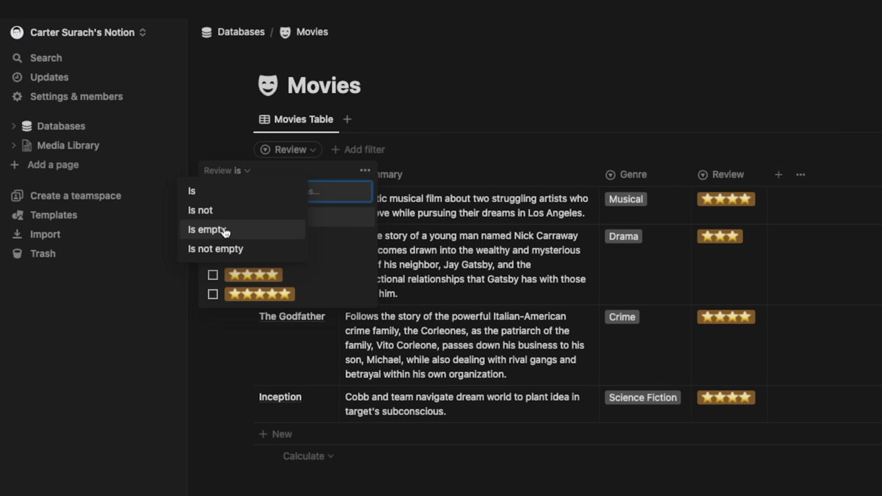
{"action": "left_click", "coordinate": [320, 171]}
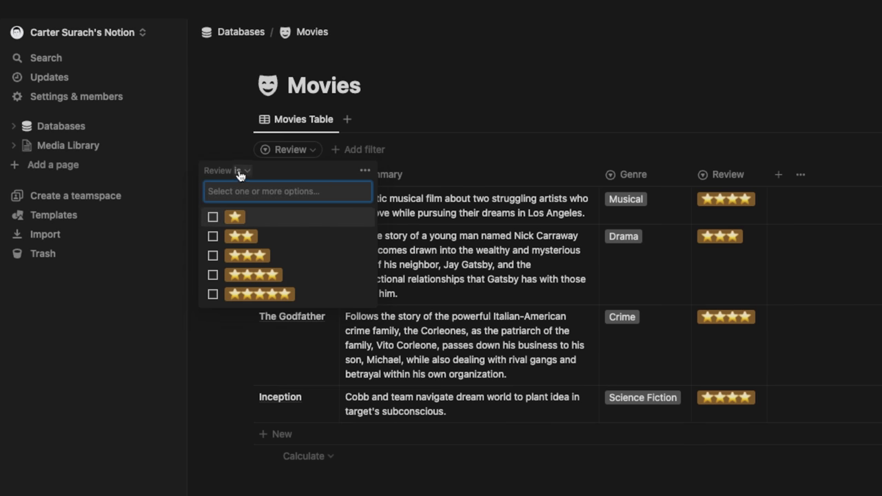
{"action": "left_click", "coordinate": [213, 275]}
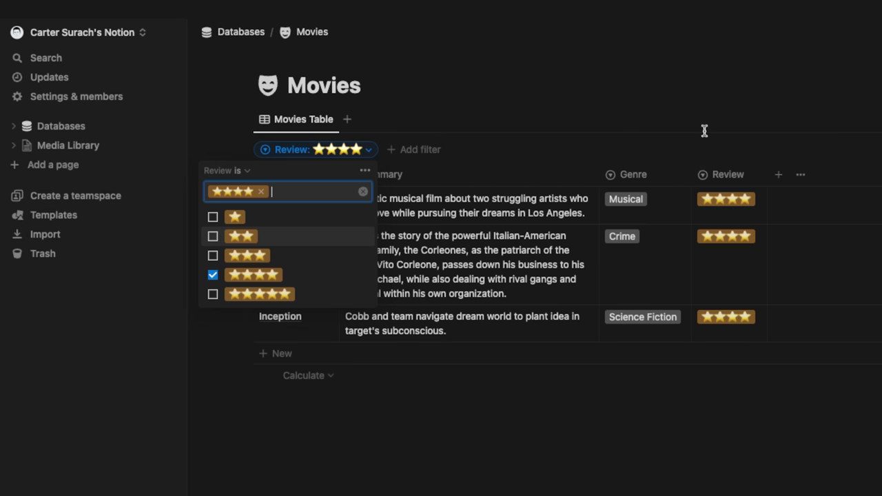
{"action": "left_click", "coordinate": [713, 485]}
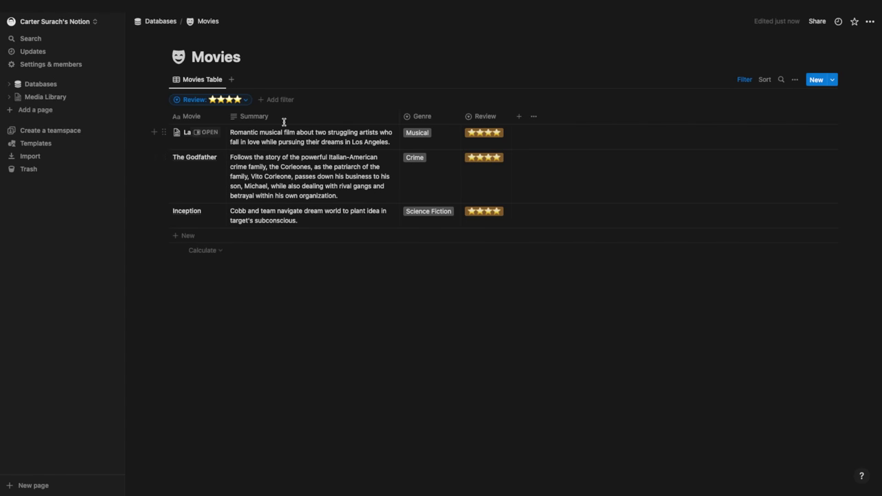
Step: Try the Review filter with three and four stars, with three stars only and with no selection, and reselect four stars
{"action": "left_click", "coordinate": [247, 99]}
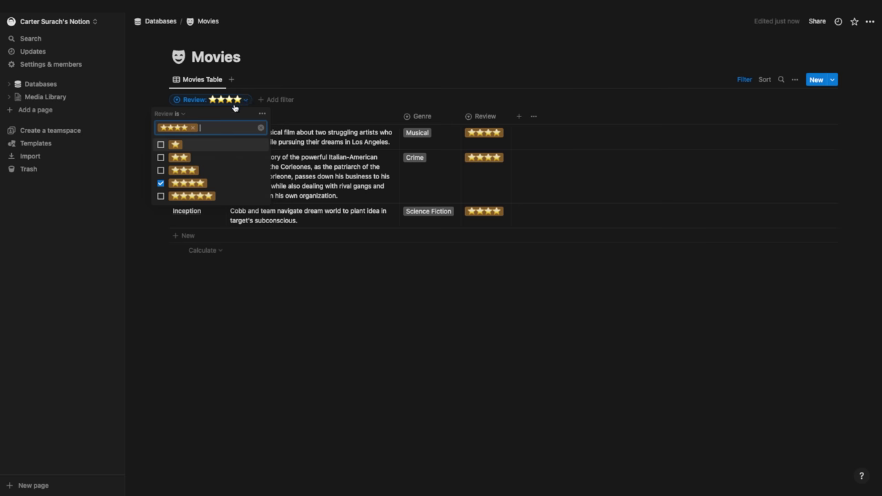
{"action": "left_click", "coordinate": [160, 171]}
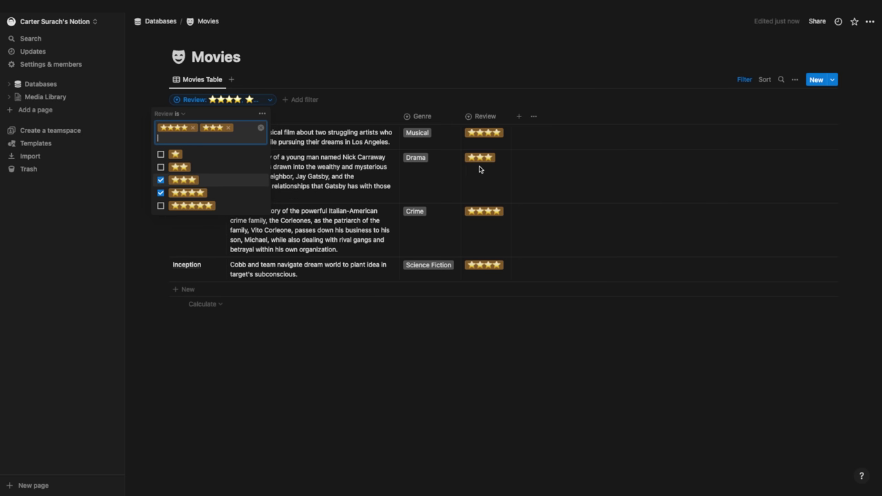
{"action": "left_click", "coordinate": [161, 193]}
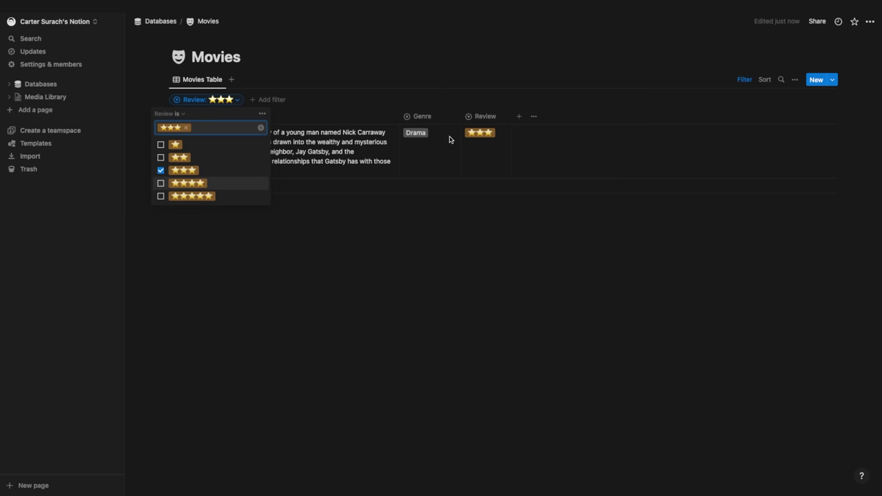
{"action": "left_click", "coordinate": [161, 171]}
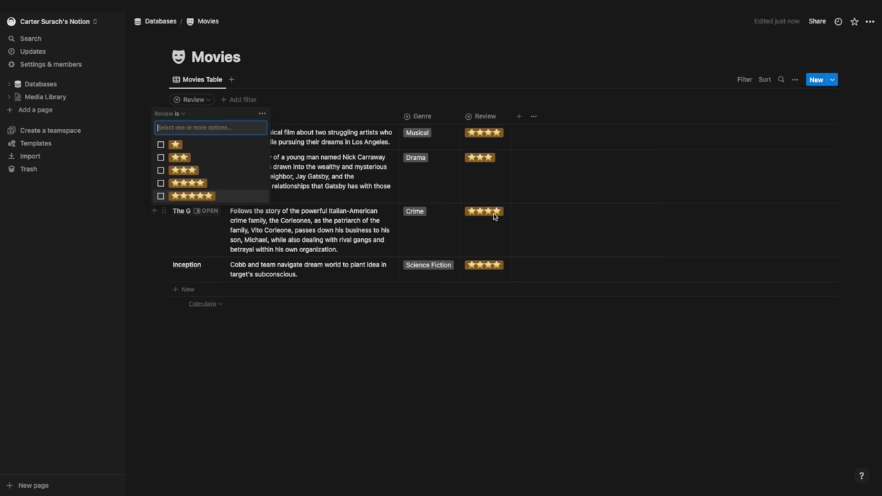
{"action": "left_click", "coordinate": [161, 183]}
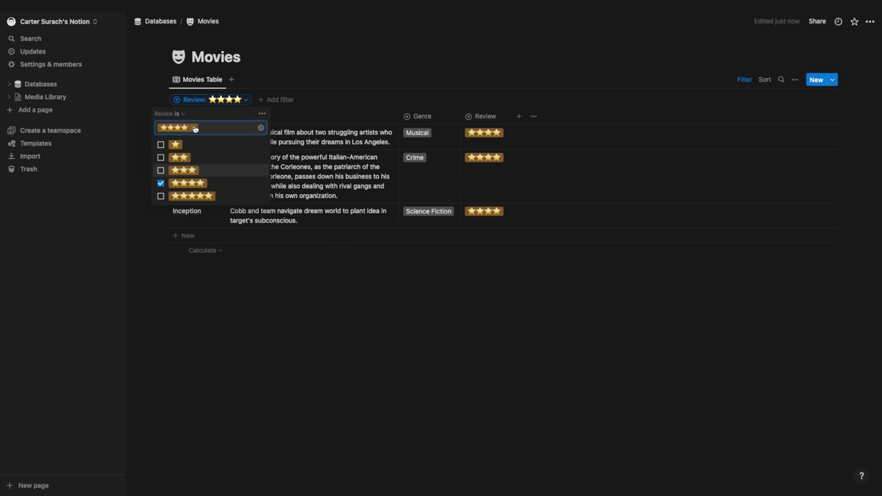
Step: Convert the Review filter to an advanced filter and add a second filter rule
{"action": "left_click", "coordinate": [262, 114]}
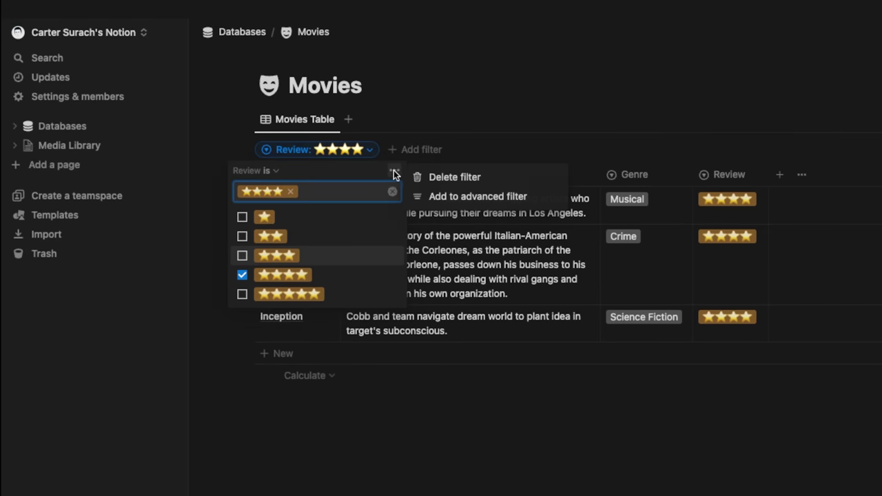
{"action": "left_click", "coordinate": [441, 197]}
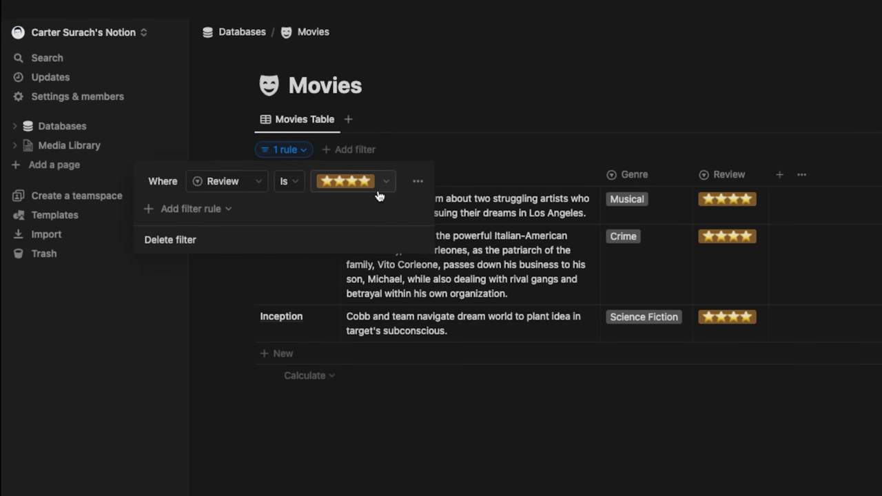
{"action": "left_click", "coordinate": [216, 212]}
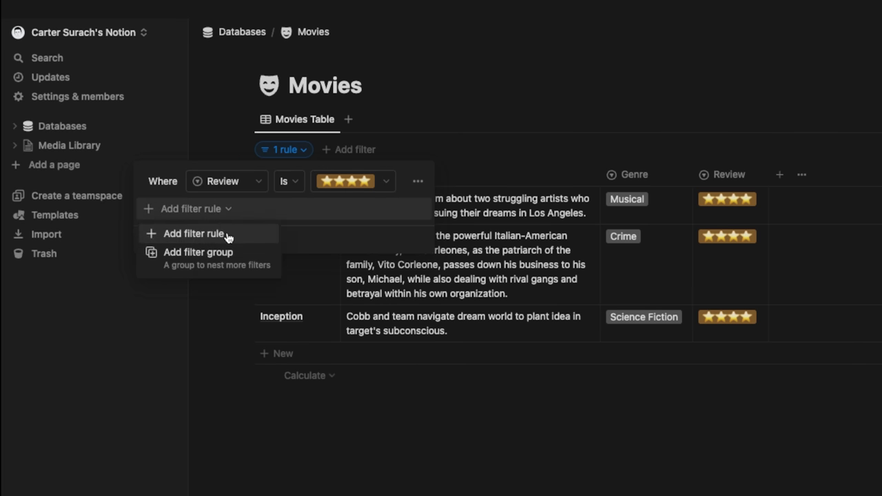
{"action": "left_click", "coordinate": [228, 236]}
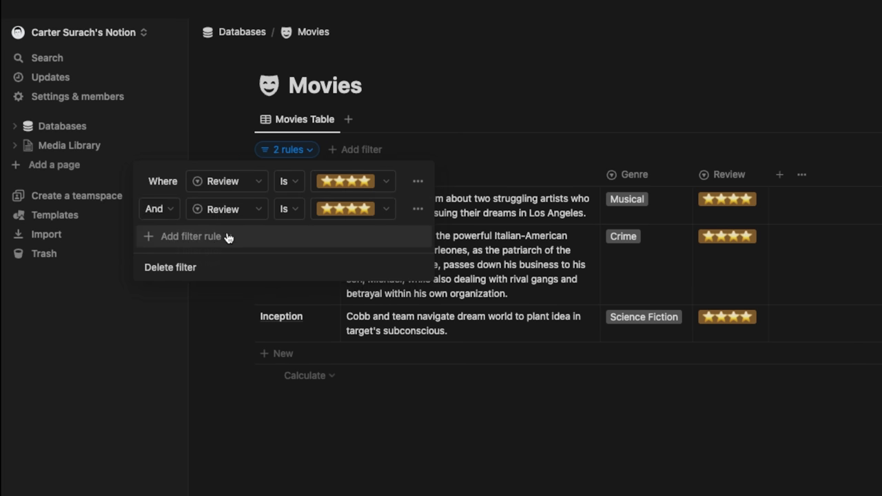
Step: Keep the second filter rule joined with And and set it to Genre is Crime
{"action": "left_click", "coordinate": [163, 212]}
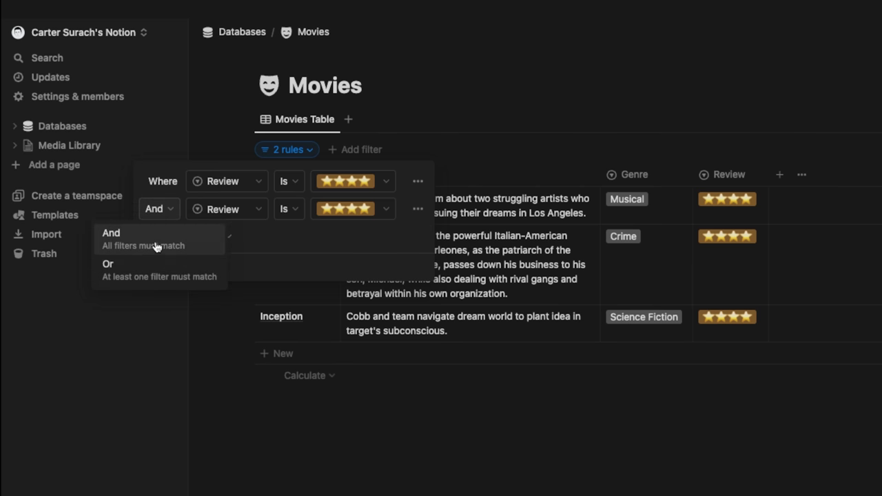
{"action": "left_click", "coordinate": [158, 247]}
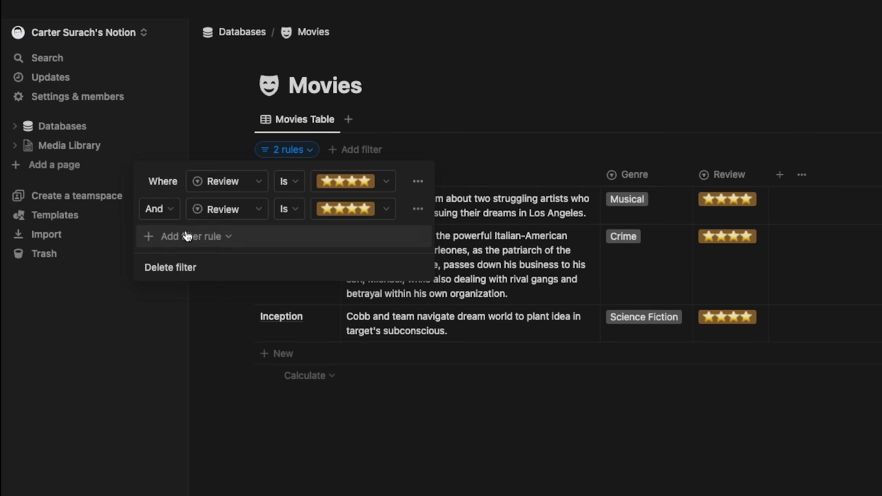
{"action": "left_click", "coordinate": [257, 216]}
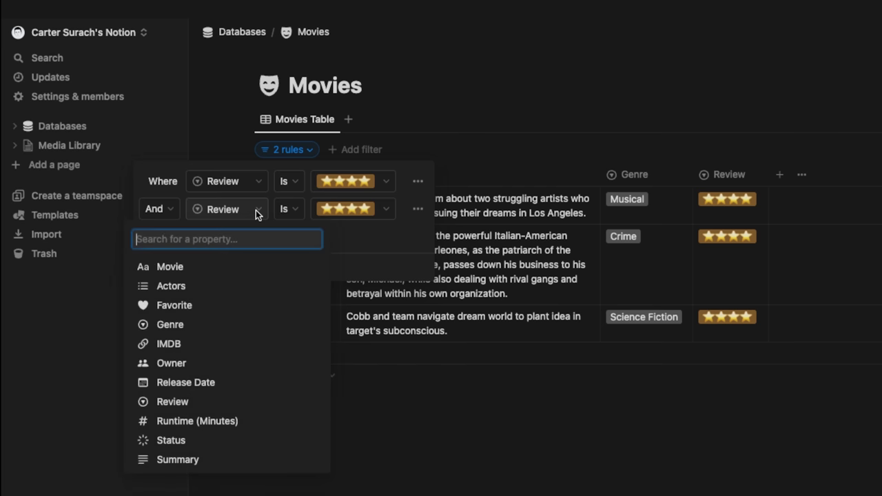
{"action": "left_click", "coordinate": [197, 323]}
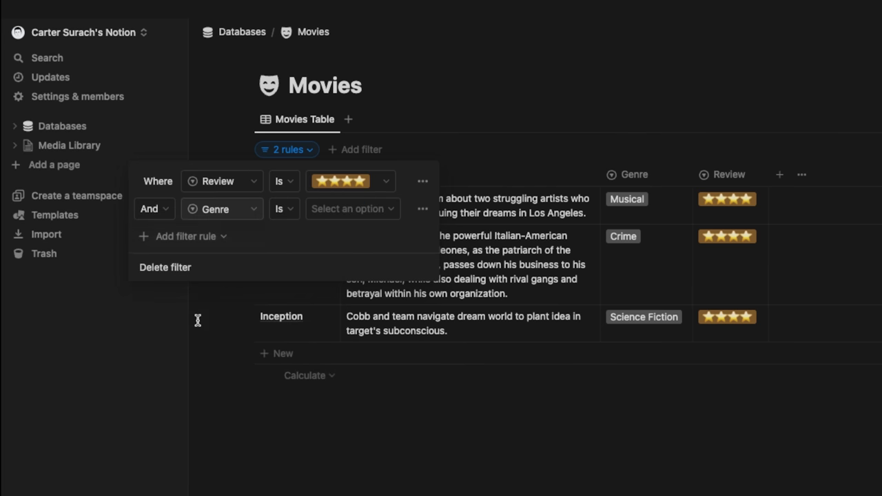
{"action": "left_click", "coordinate": [358, 208]}
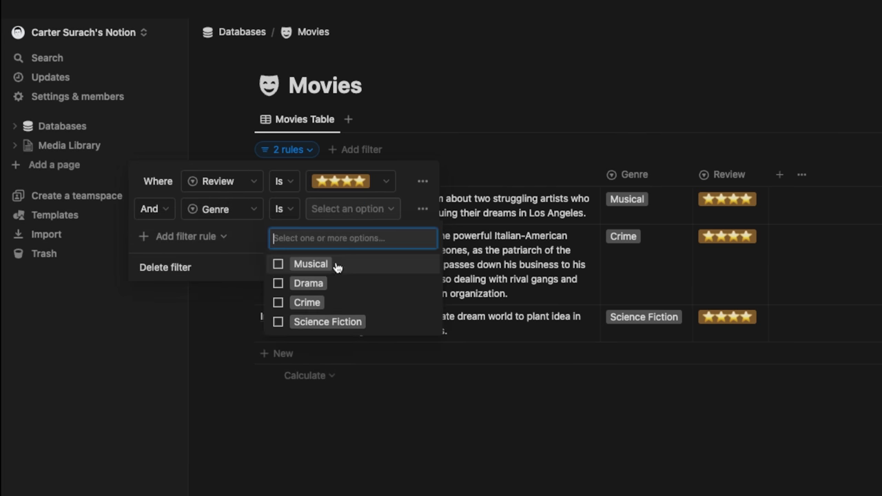
{"action": "left_click", "coordinate": [308, 303]}
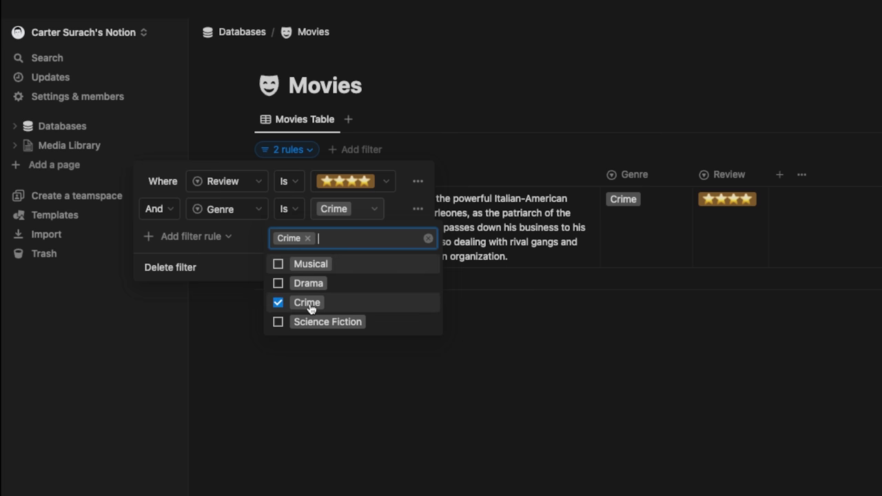
{"action": "left_click", "coordinate": [352, 394]}
{"action": "left_click", "coordinate": [356, 374]}
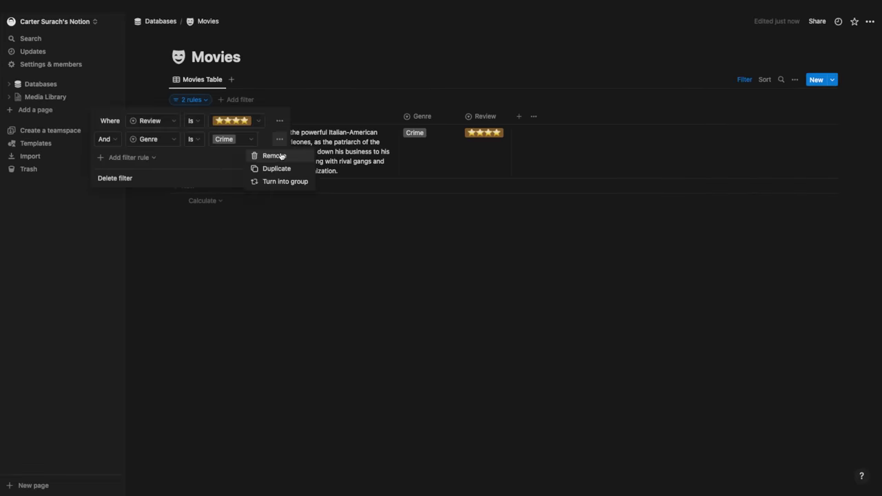
Step: Remove both the Genre and Review rules from the Movies table filter
{"action": "left_click", "coordinate": [273, 156]}
{"action": "left_click", "coordinate": [279, 122]}
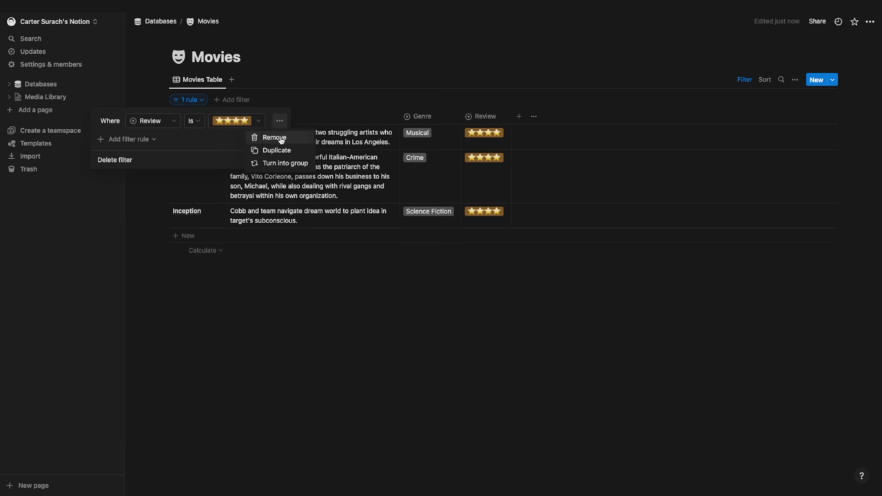
{"action": "left_click", "coordinate": [272, 136]}
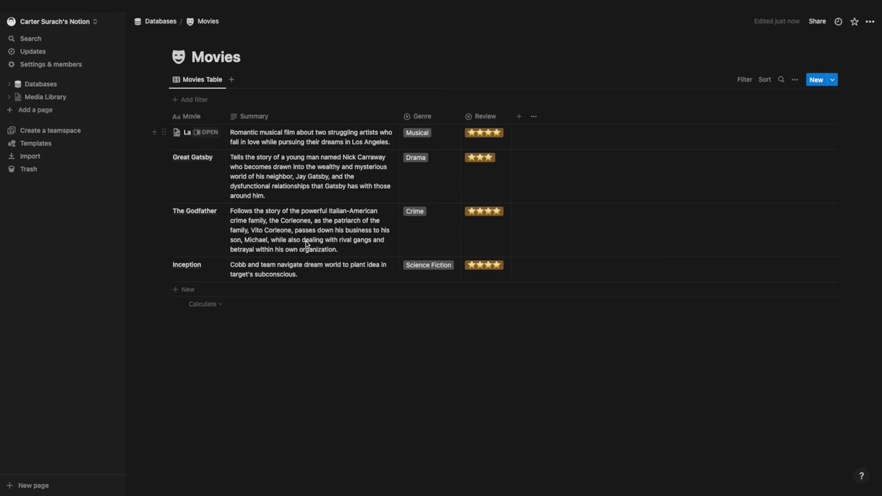
Step: Add a Goodfellas entry to the Movies table with genre Crime and a five-star review
{"action": "left_click", "coordinate": [187, 290]}
{"action": "type", "text": "New Movie"}
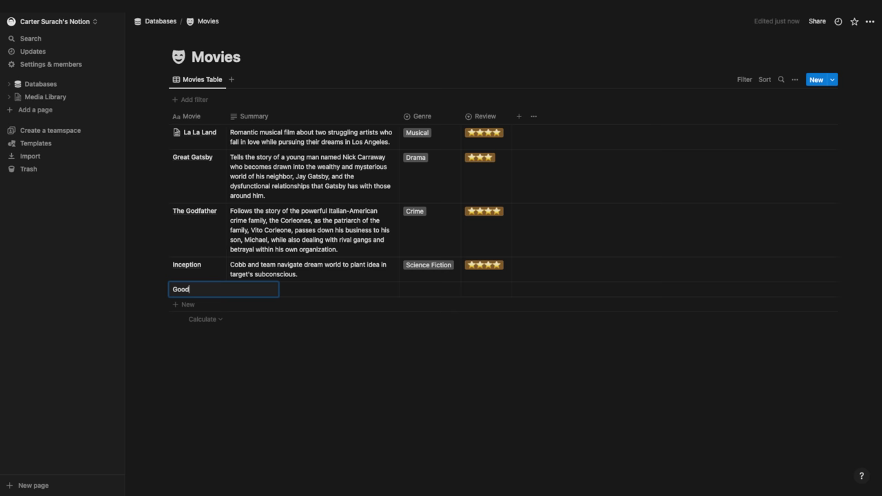
{"action": "key", "text": "Return"}
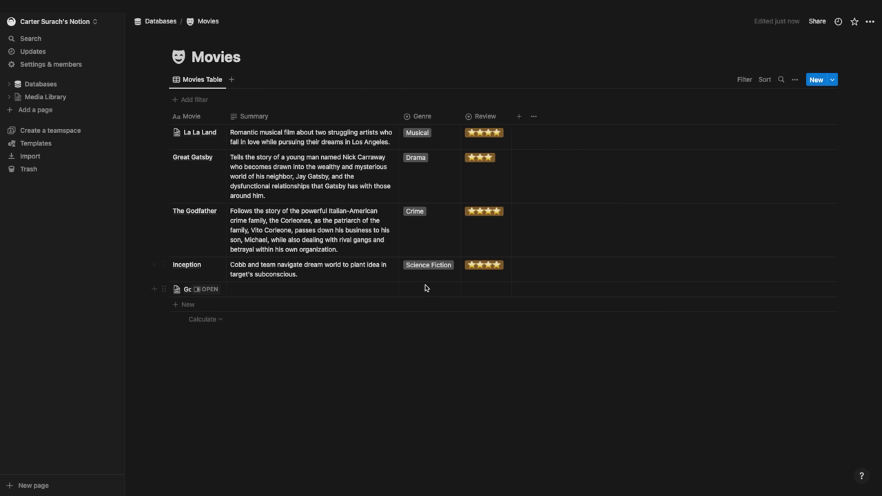
{"action": "left_click", "coordinate": [425, 289]}
{"action": "left_click", "coordinate": [416, 342]}
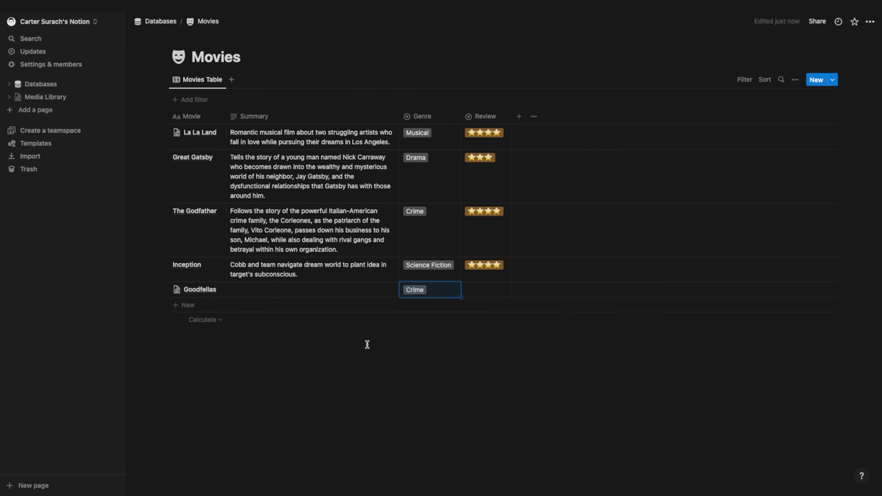
{"action": "left_click", "coordinate": [479, 290]}
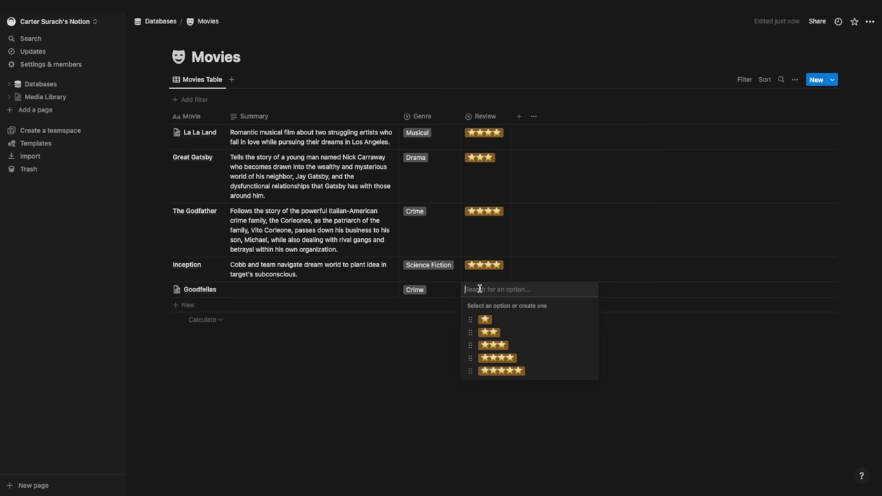
{"action": "left_click", "coordinate": [501, 372]}
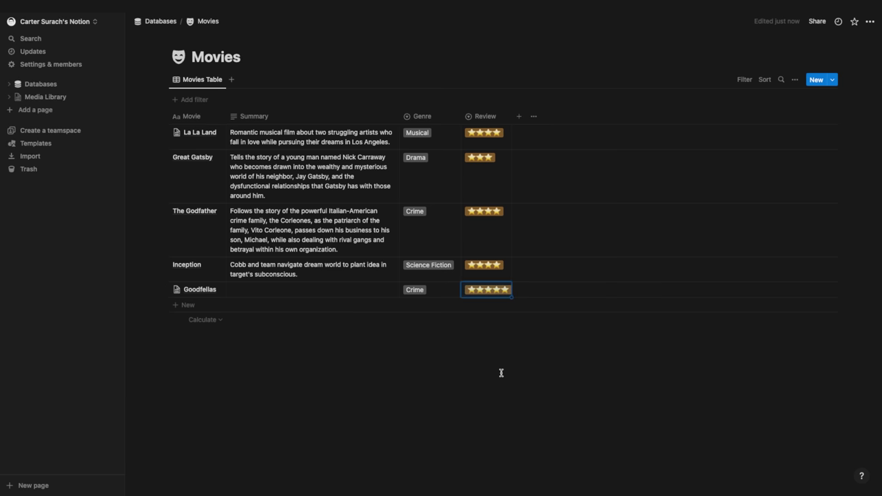
Step: Show the Status property in the Movies table and set the status of Goodfellas to Watched
{"action": "left_click", "coordinate": [794, 79]}
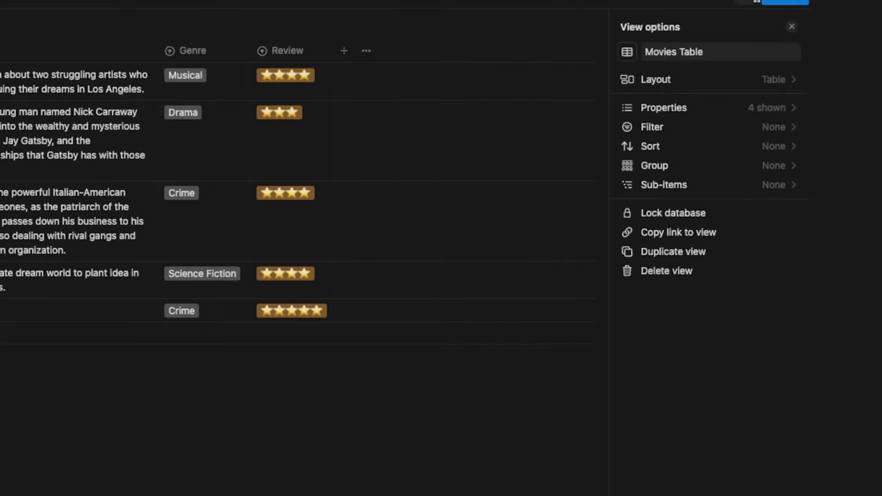
{"action": "left_click", "coordinate": [769, 110]}
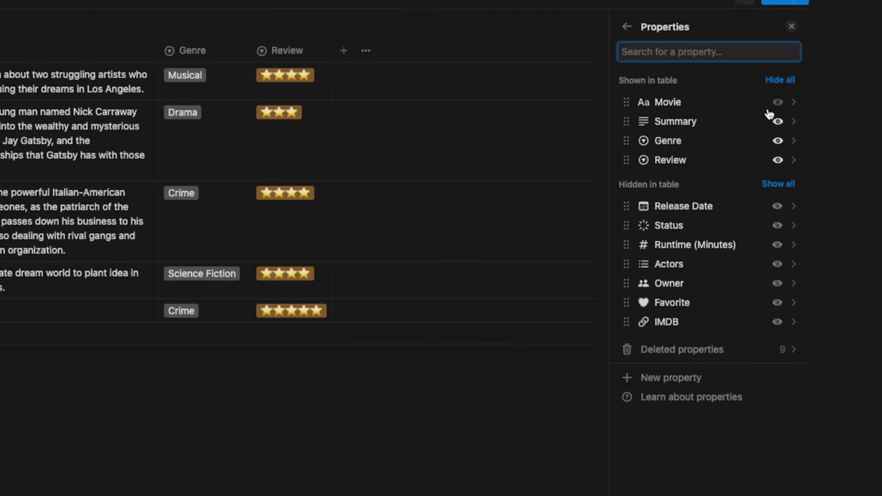
{"action": "left_click", "coordinate": [777, 244]}
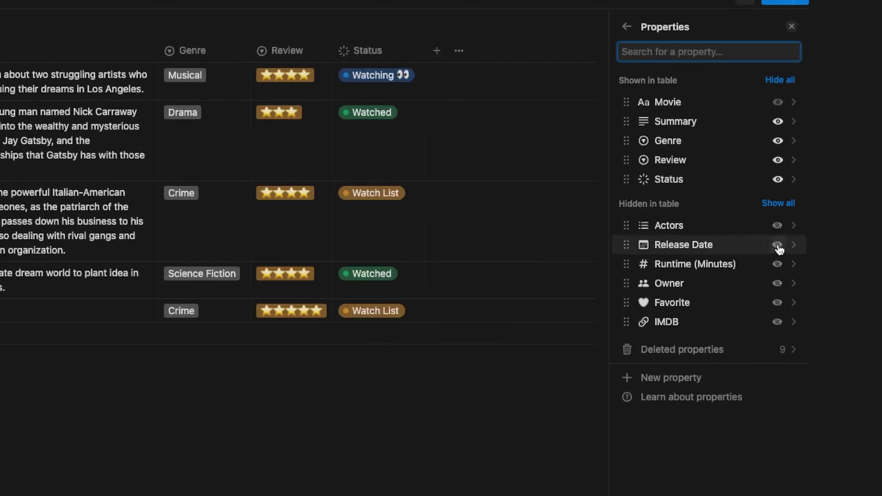
{"action": "key", "text": "Escape"}
{"action": "left_click", "coordinate": [558, 290]}
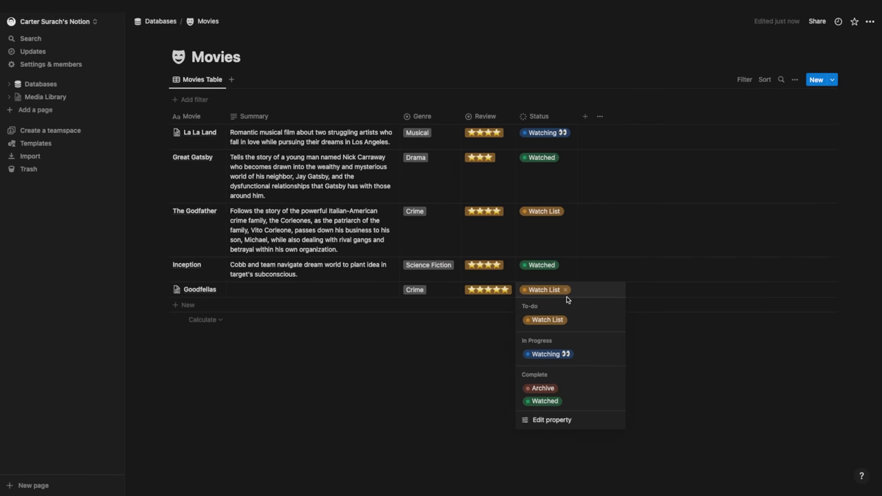
{"action": "left_click", "coordinate": [560, 400]}
{"action": "left_click", "coordinate": [493, 418]}
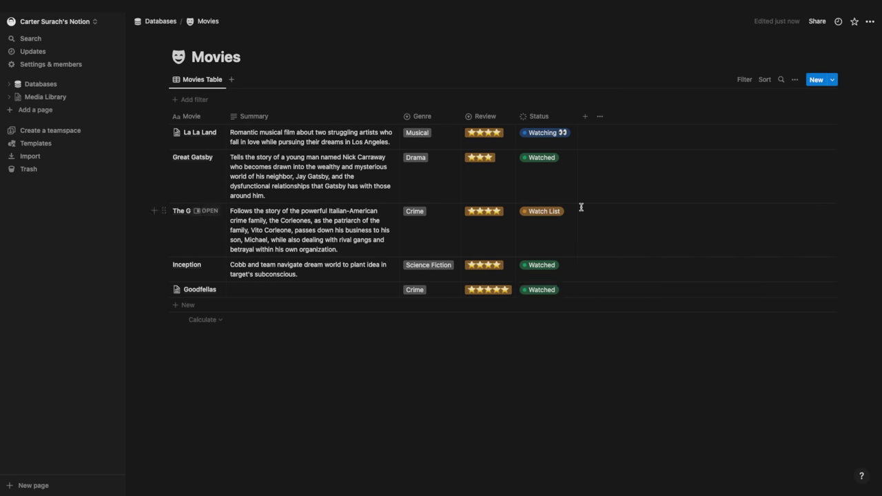
Step: Clear the Review ratings of The Godfather and La La Land
{"action": "left_click", "coordinate": [485, 224]}
{"action": "left_click", "coordinate": [504, 213]}
{"action": "key", "text": "Escape"}
{"action": "left_click", "coordinate": [502, 145]}
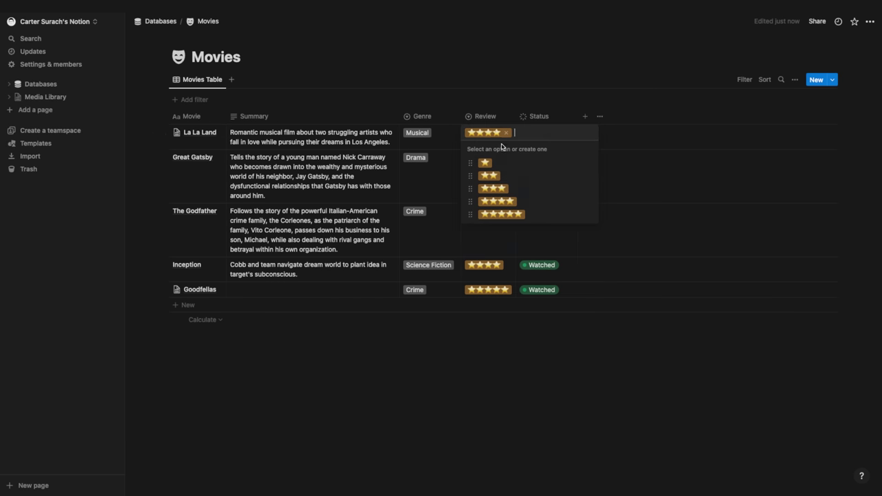
{"action": "left_click", "coordinate": [505, 133]}
{"action": "key", "text": "Escape"}
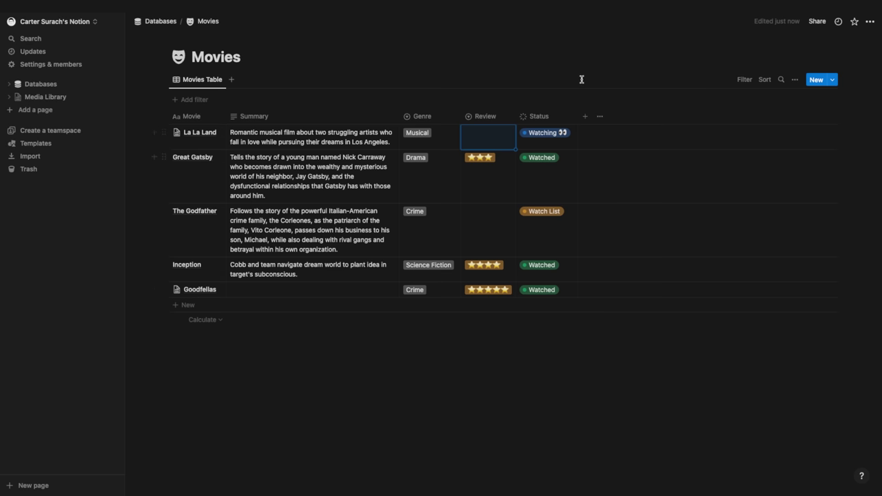
Step: Narrow the Review column slightly and move it after the Status column
{"action": "left_click_drag", "start_coordinate": [515, 117], "coordinate": [515, 116]}
{"action": "left_click", "coordinate": [597, 374]}
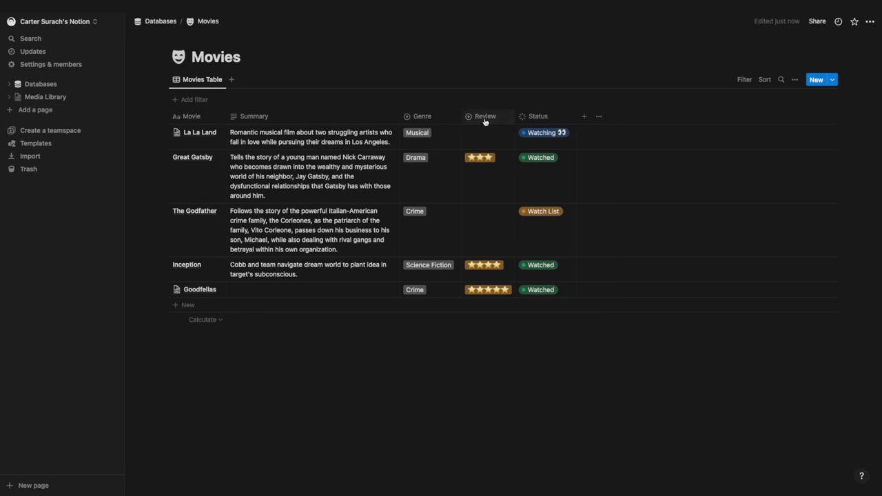
{"action": "left_click_drag", "start_coordinate": [485, 121], "coordinate": [555, 117]}
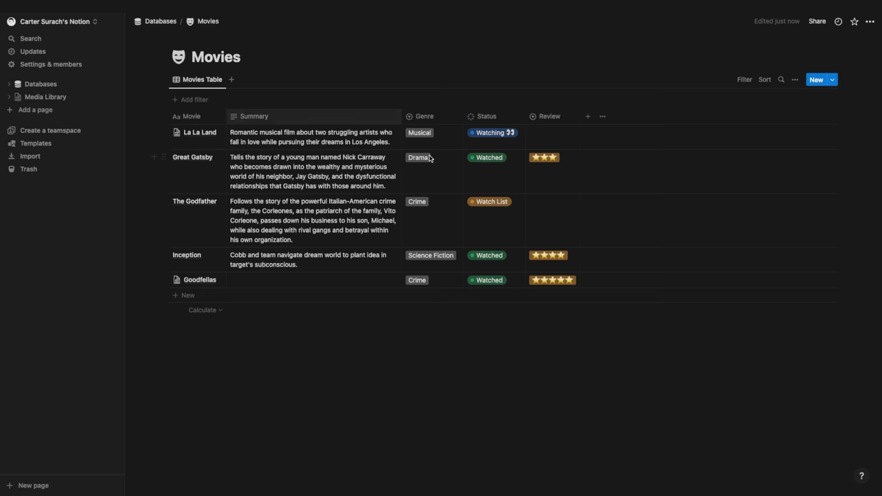
Step: Add a Genre filter, convert it to an advanced filter and set its rule to Genre is Crime
{"action": "left_click", "coordinate": [206, 100]}
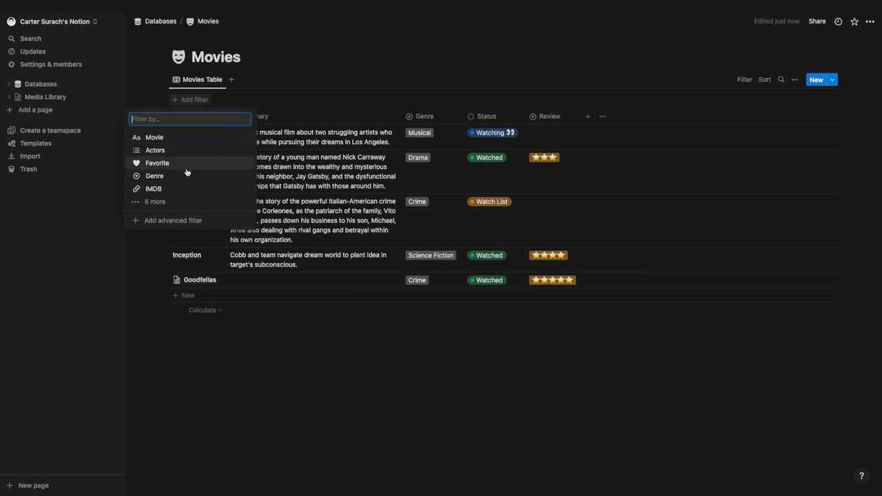
{"action": "left_click", "coordinate": [180, 174]}
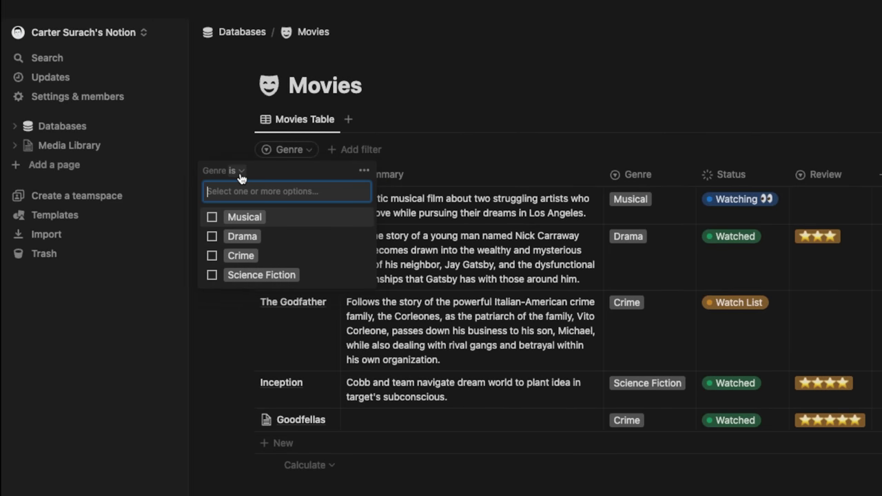
{"action": "left_click", "coordinate": [364, 170]}
{"action": "left_click", "coordinate": [422, 198]}
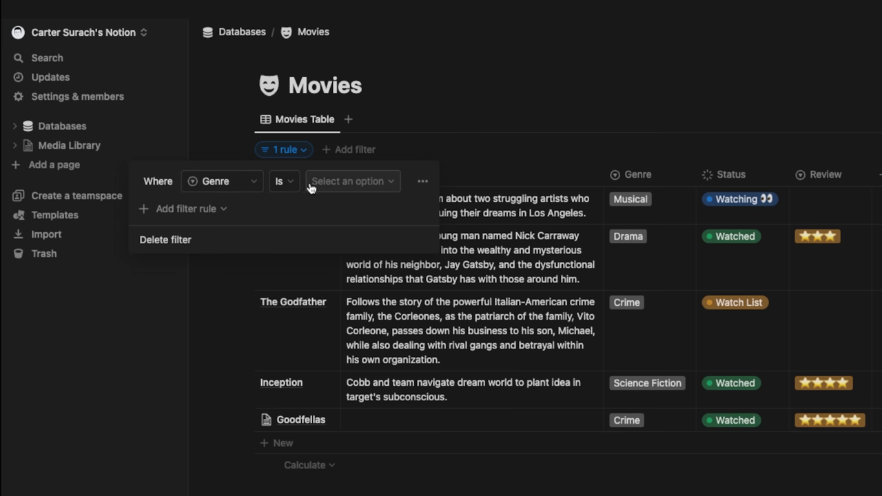
{"action": "left_click", "coordinate": [331, 183]}
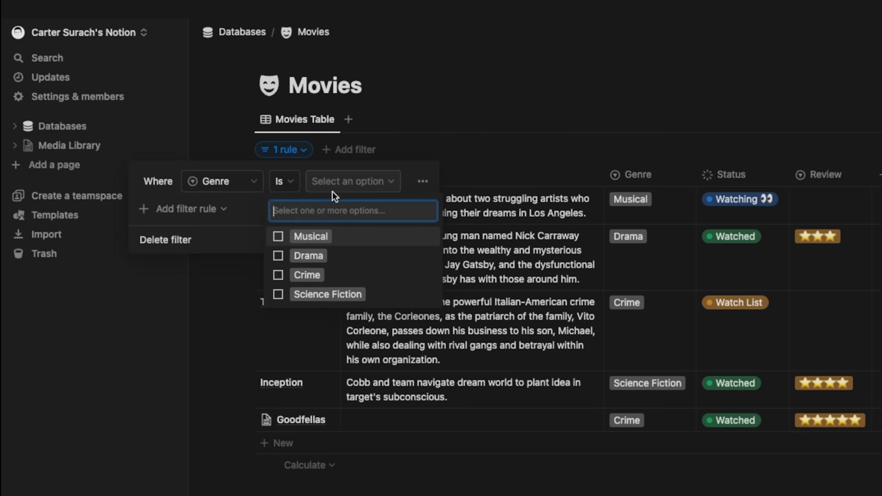
{"action": "left_click", "coordinate": [303, 275]}
Step: Add a nested filter group whose rule is Review is five stars
{"action": "left_click", "coordinate": [236, 209]}
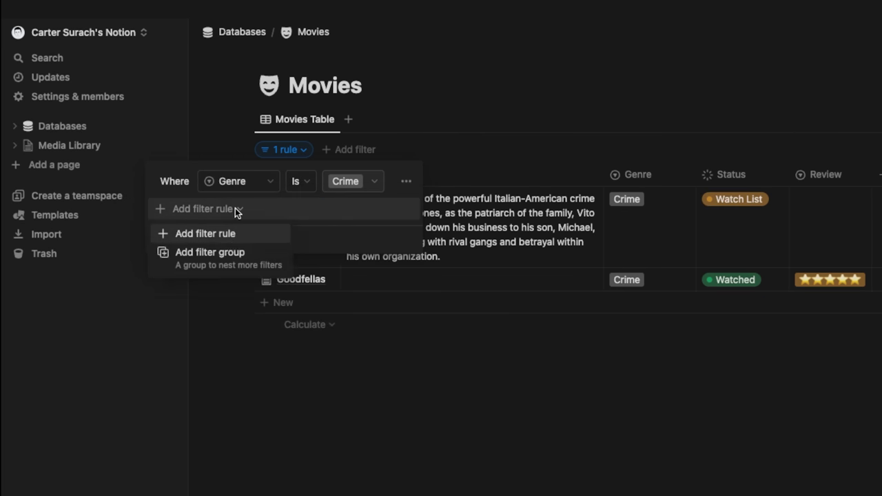
{"action": "left_click", "coordinate": [229, 255]}
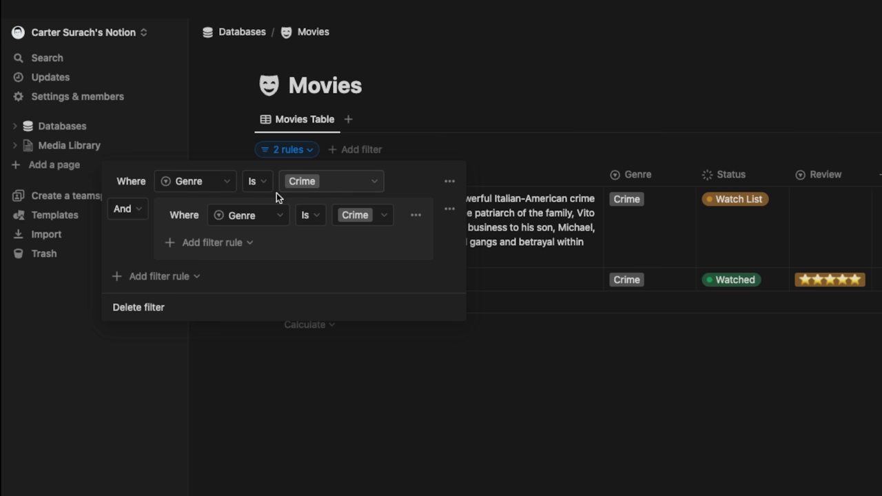
{"action": "left_click", "coordinate": [281, 216]}
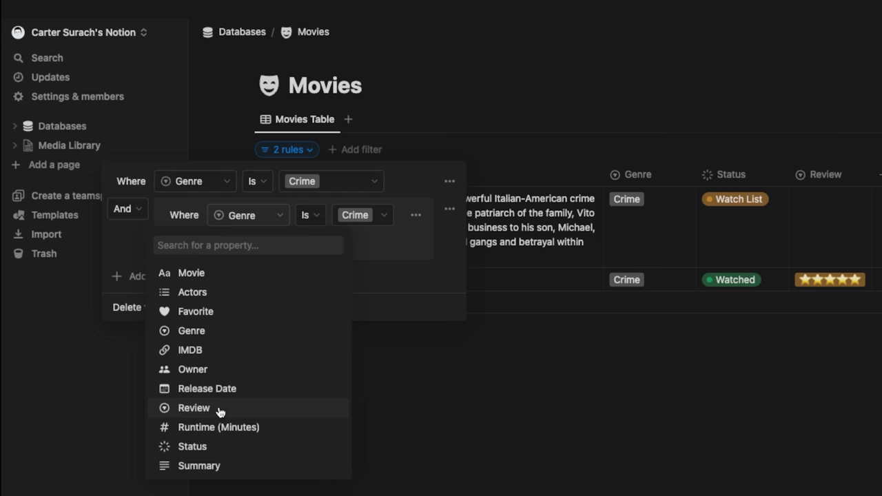
{"action": "left_click", "coordinate": [194, 408]}
{"action": "left_click", "coordinate": [368, 347]}
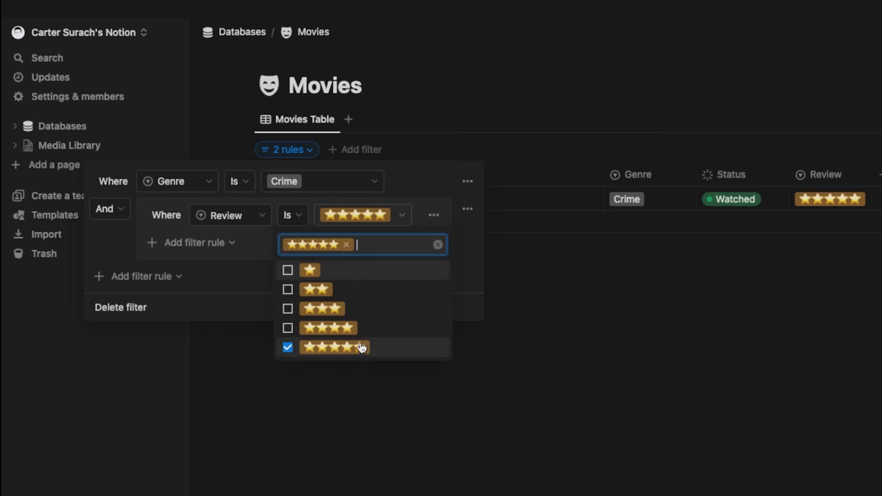
Step: Add an Or rule to the nested filter group that matches movies whose Review is empty
{"action": "left_click", "coordinate": [261, 248]}
{"action": "left_click", "coordinate": [221, 243]}
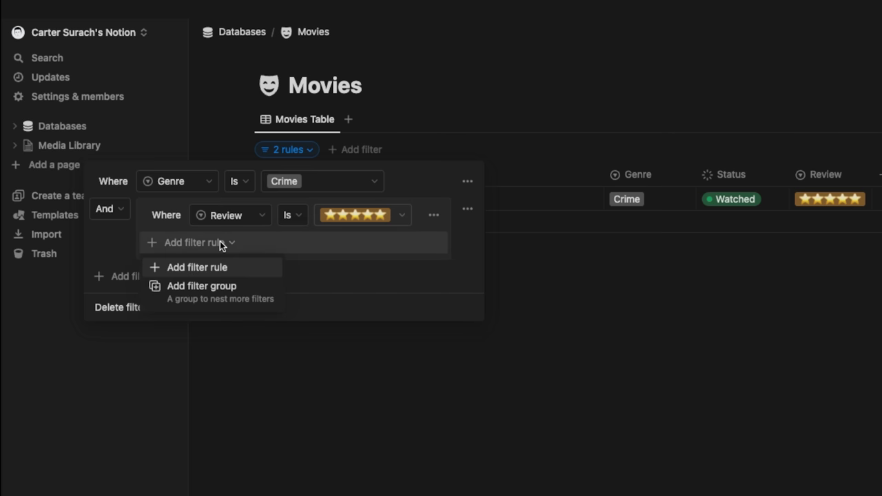
{"action": "left_click", "coordinate": [230, 267]}
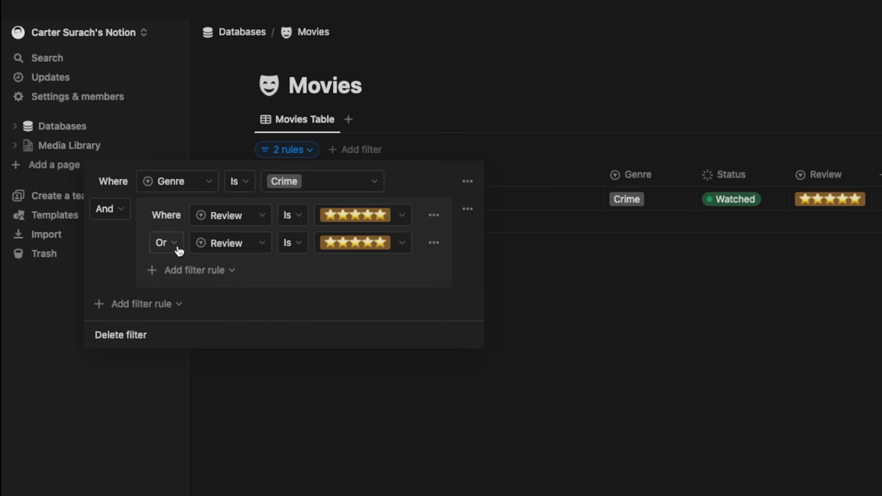
{"action": "left_click", "coordinate": [352, 243]}
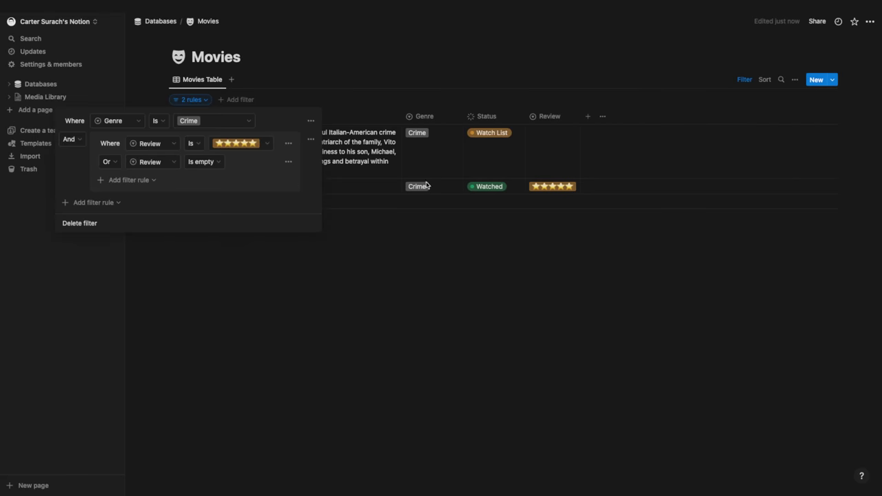
{"action": "left_click", "coordinate": [693, 392]}
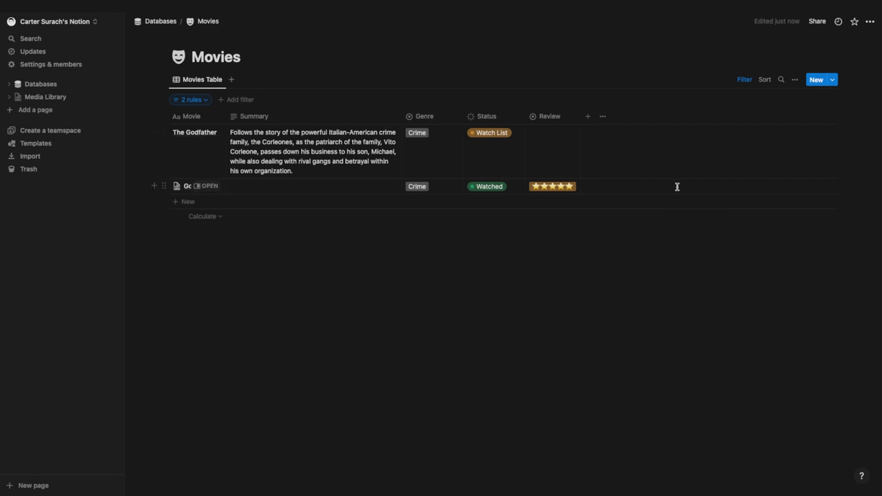
Step: Set The Godfather's Review to two stars and delete the whole filter from the Movies table
{"action": "left_click", "coordinate": [555, 157]}
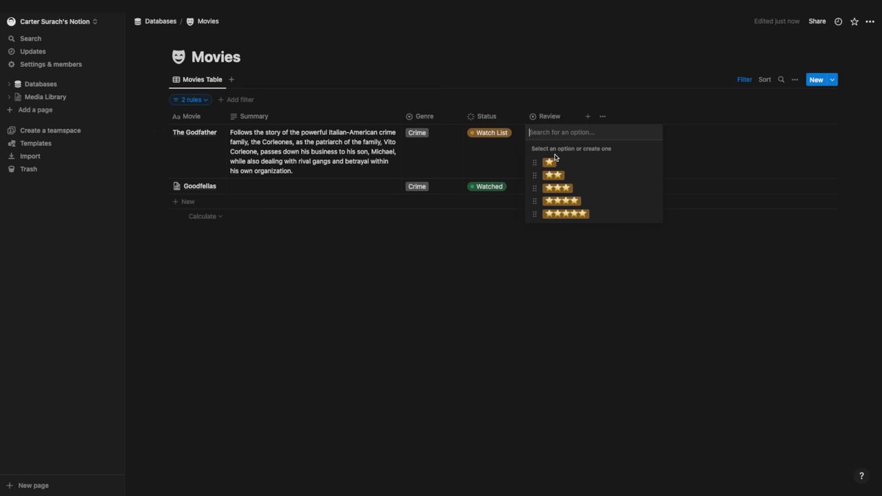
{"action": "left_click", "coordinate": [561, 176]}
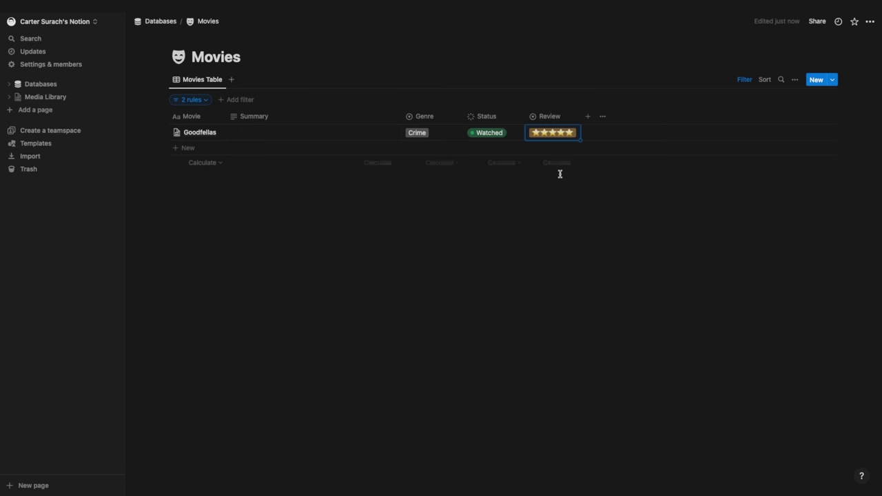
{"action": "left_click", "coordinate": [206, 102]}
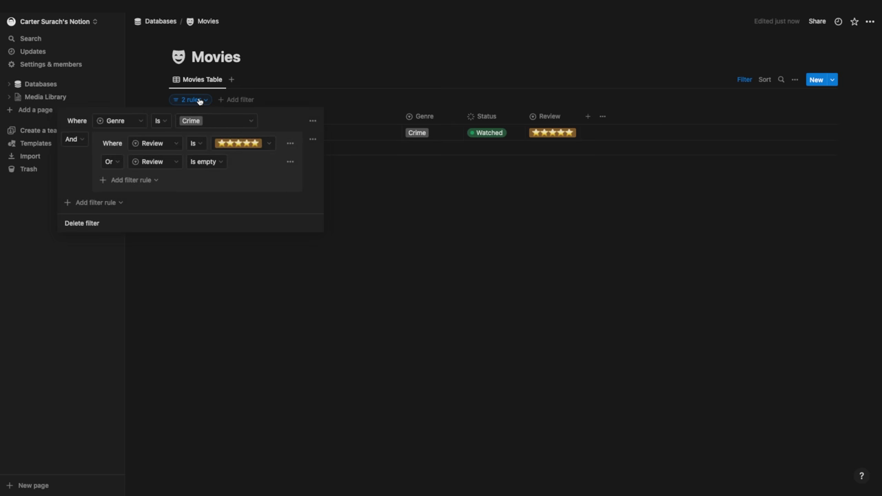
{"action": "left_click", "coordinate": [92, 224]}
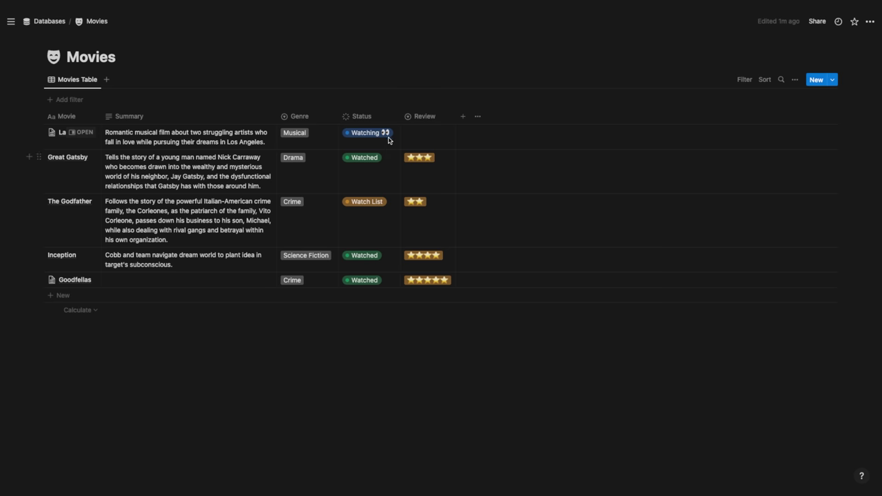
Step: Set La La Land's Status to Watched and its Review to three stars
{"action": "left_click", "coordinate": [388, 138]}
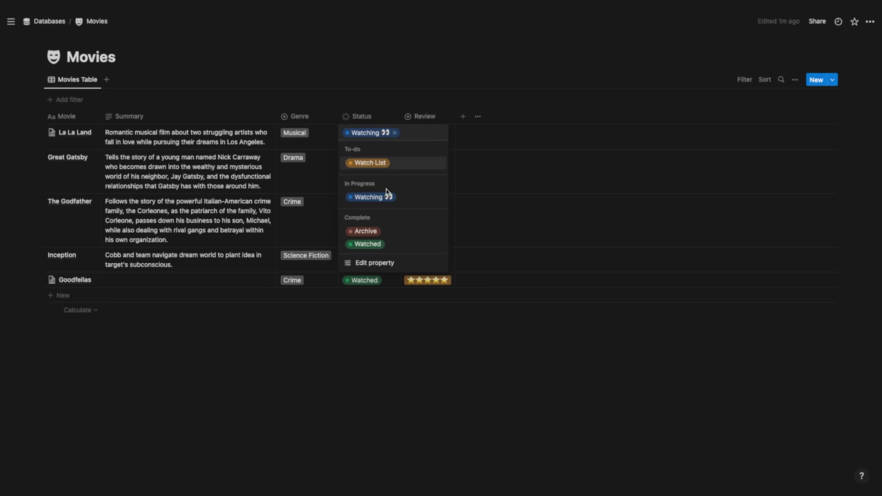
{"action": "left_click", "coordinate": [367, 244]}
{"action": "left_click", "coordinate": [430, 132]}
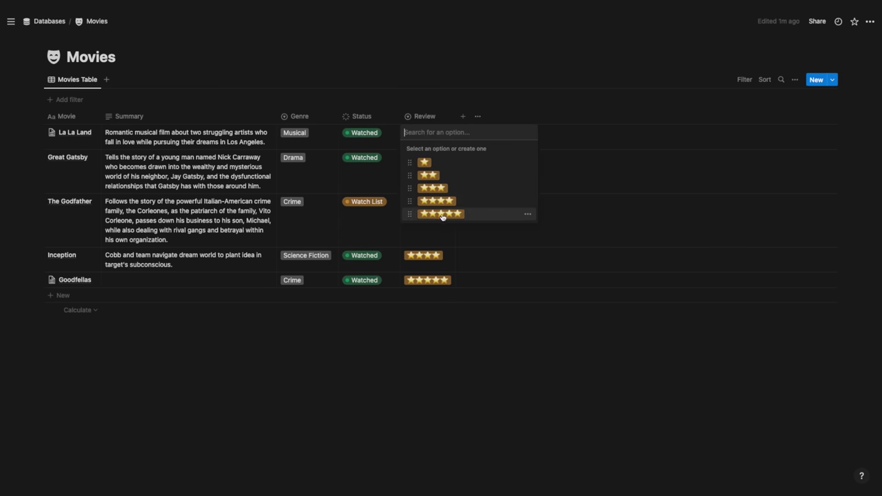
{"action": "left_click", "coordinate": [446, 189]}
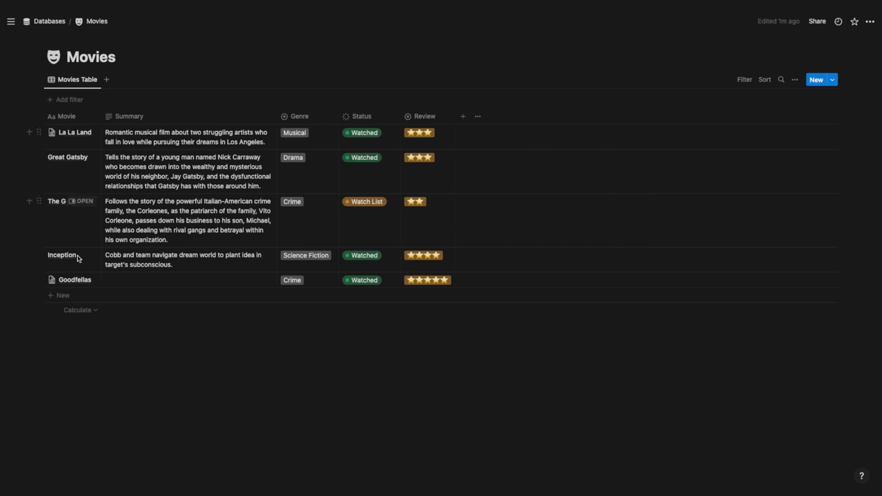
Step: Move the Review column in front of the Movie column and sort the table by Review
{"action": "left_click_drag", "start_coordinate": [427, 120], "coordinate": [68, 123]}
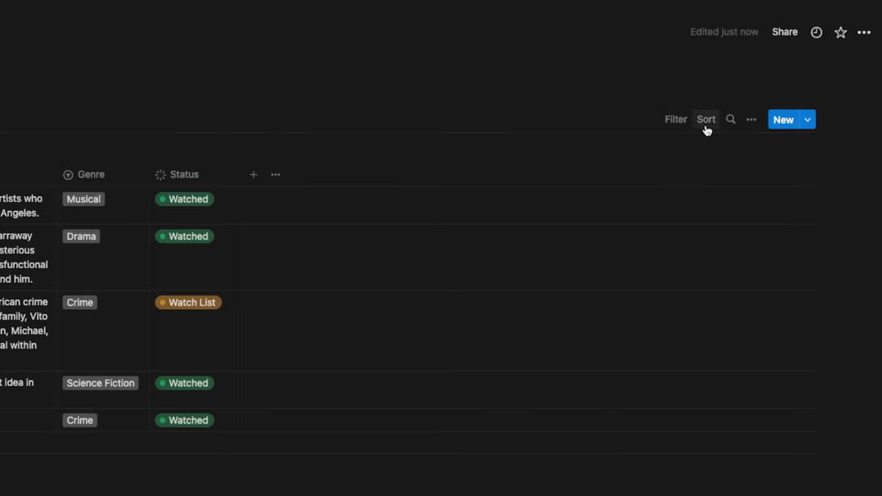
{"action": "left_click", "coordinate": [707, 129]}
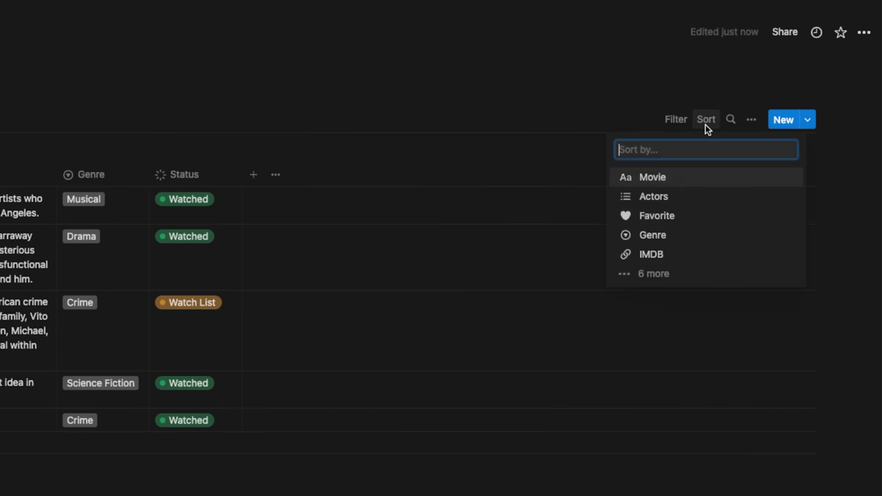
{"action": "left_click", "coordinate": [655, 285]}
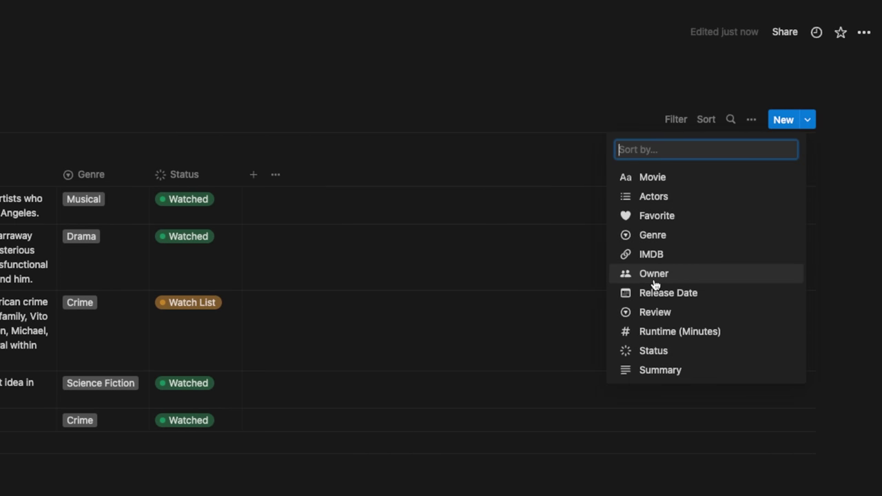
{"action": "left_click", "coordinate": [655, 313]}
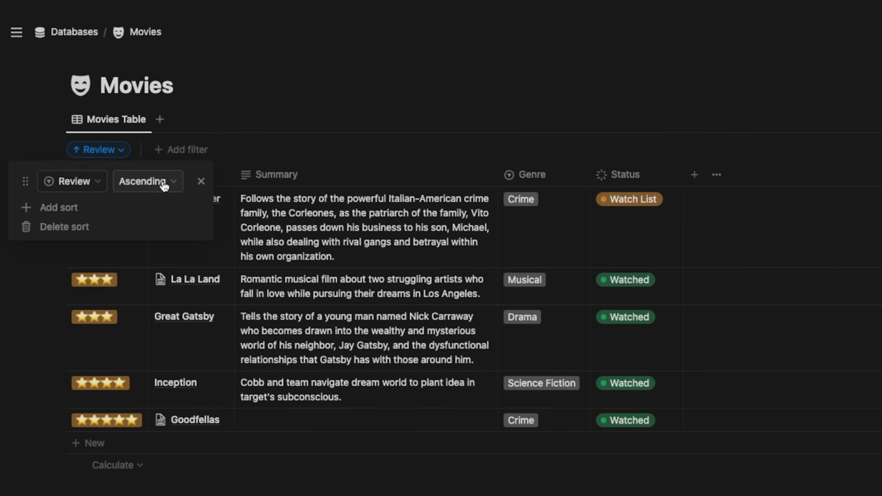
{"action": "left_click", "coordinate": [356, 89]}
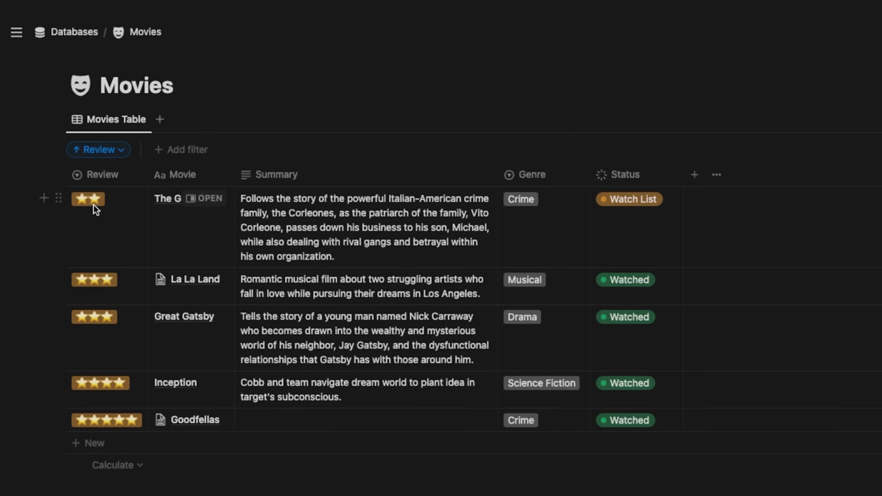
Step: Change the Review sort order to descending
{"action": "left_click", "coordinate": [119, 149]}
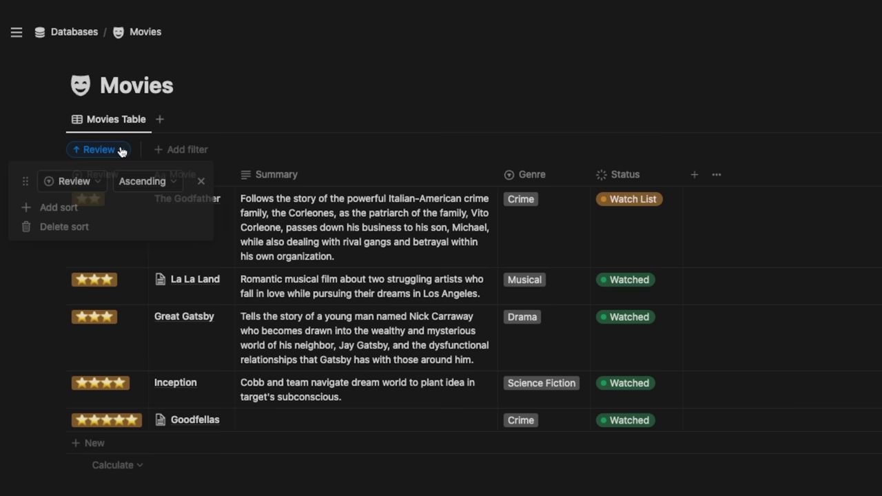
{"action": "left_click", "coordinate": [143, 182]}
{"action": "left_click", "coordinate": [141, 227]}
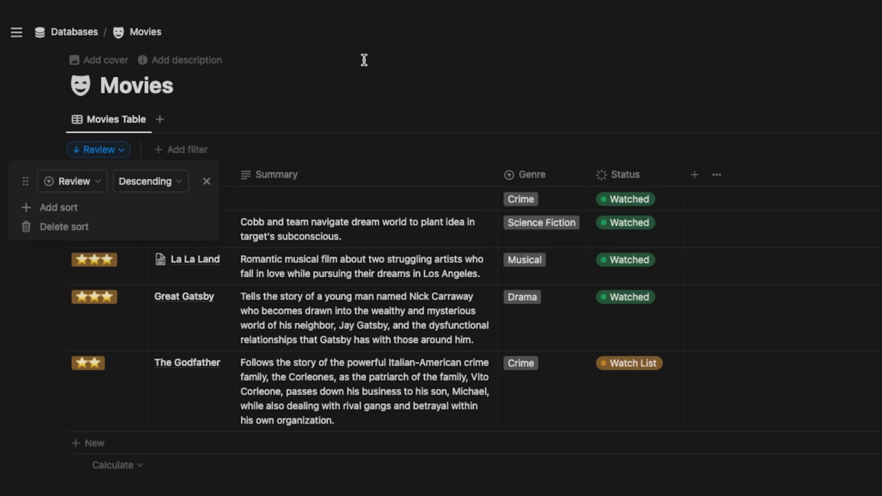
{"action": "key", "text": "Escape"}
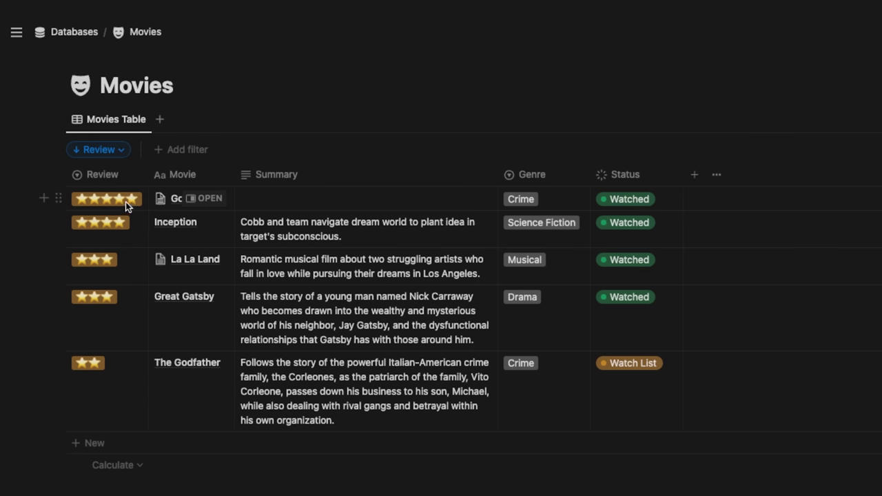
Step: Move the five-star option to the start of the Review property's option list
{"action": "left_click", "coordinate": [125, 202]}
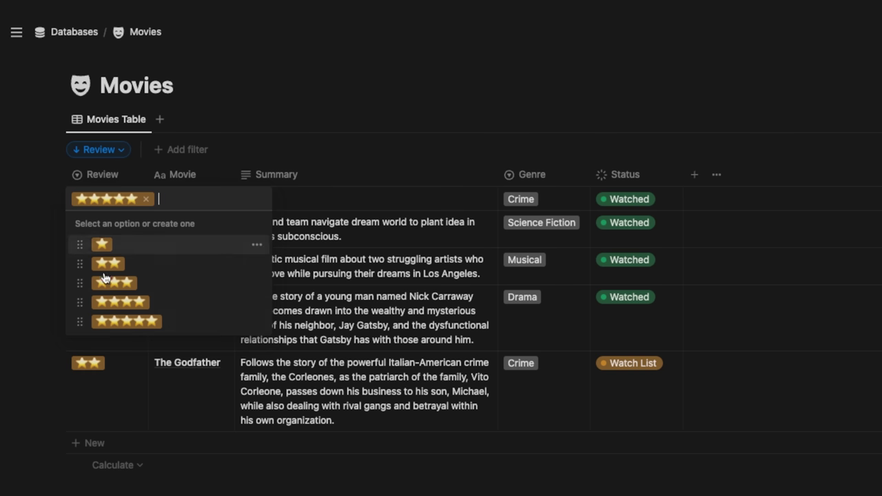
{"action": "left_click_drag", "start_coordinate": [78, 322], "coordinate": [79, 242]}
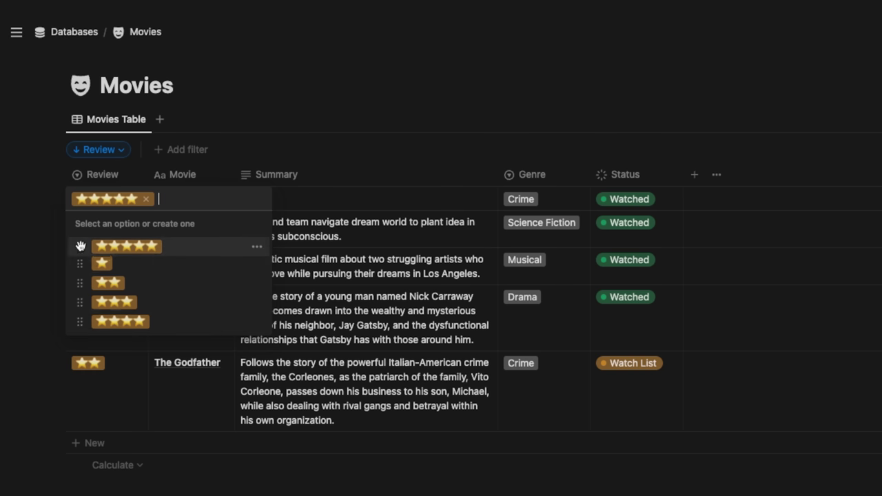
{"action": "key", "text": "Escape"}
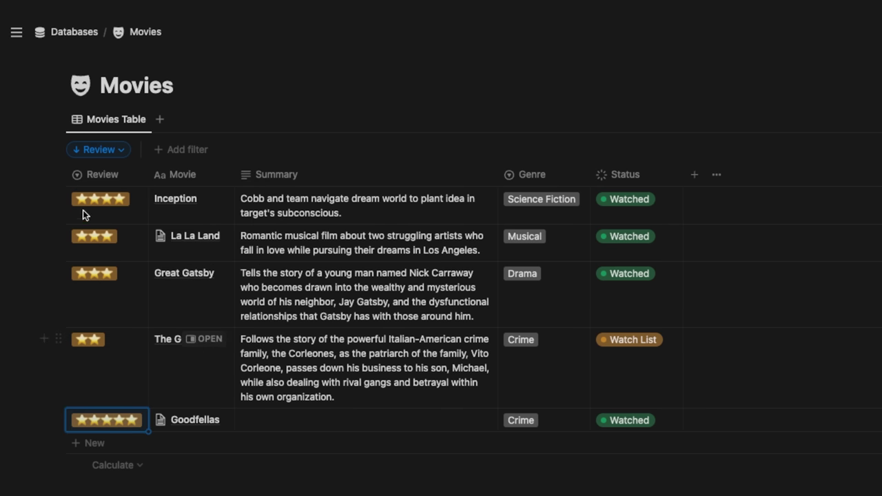
Step: Move the five-star option back to the end of the Review option list, after four stars
{"action": "left_click", "coordinate": [105, 420]}
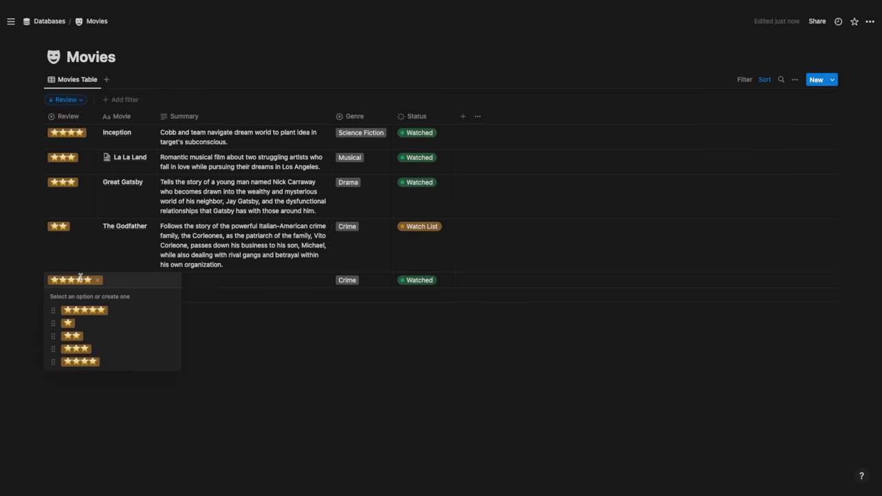
{"action": "left_click_drag", "start_coordinate": [64, 334], "coordinate": [62, 362]}
{"action": "left_click", "coordinate": [206, 73]}
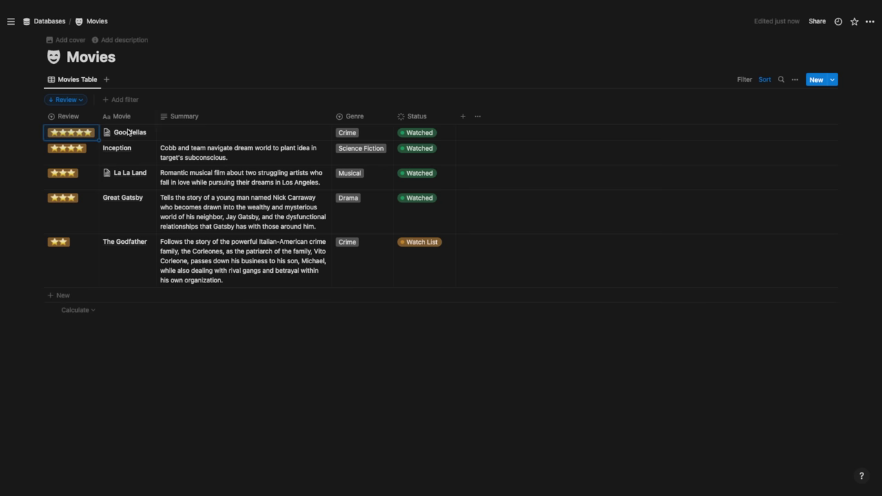
{"action": "left_click", "coordinate": [66, 116]}
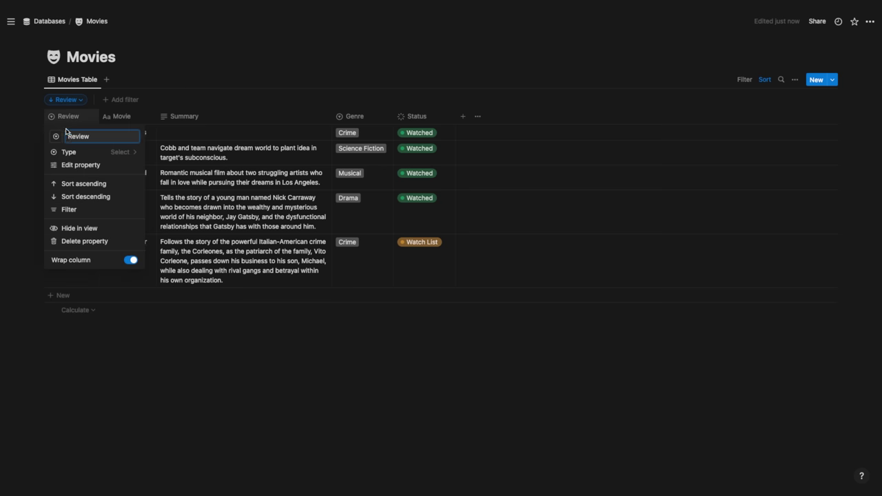
{"action": "left_click", "coordinate": [153, 72]}
{"action": "left_click", "coordinate": [77, 133]}
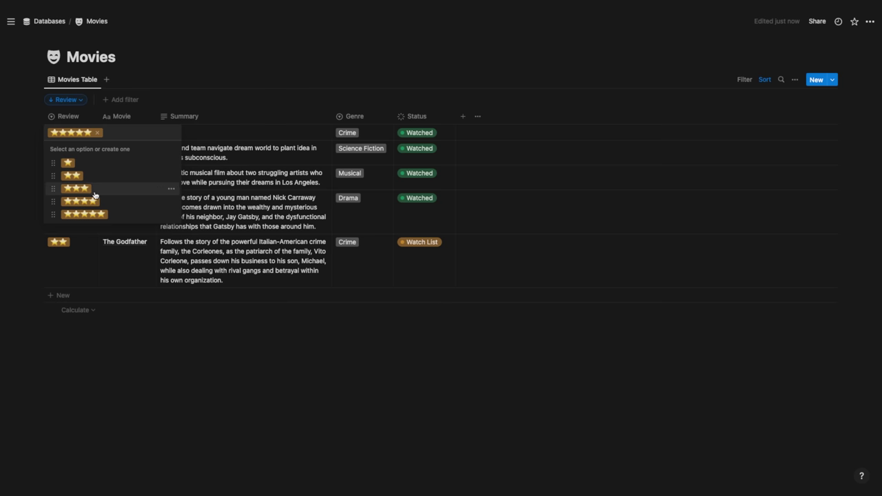
{"action": "left_click", "coordinate": [94, 345]}
{"action": "left_click", "coordinate": [65, 100]}
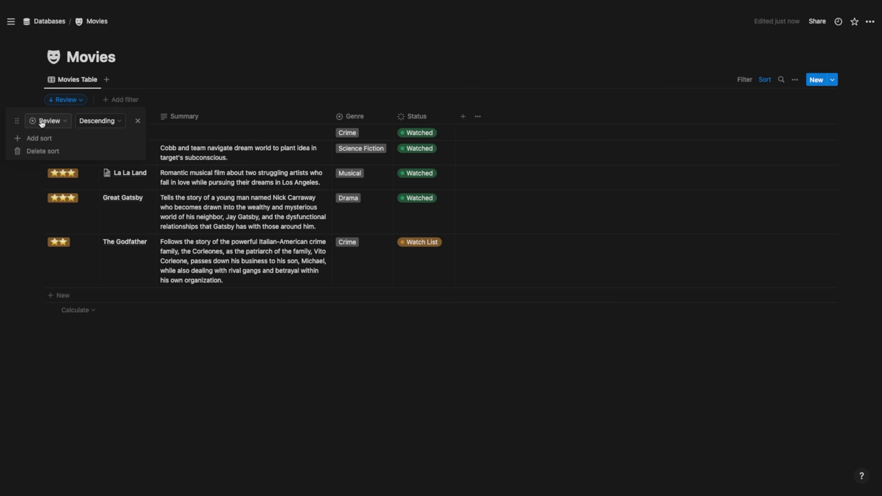
{"action": "left_click", "coordinate": [223, 29]}
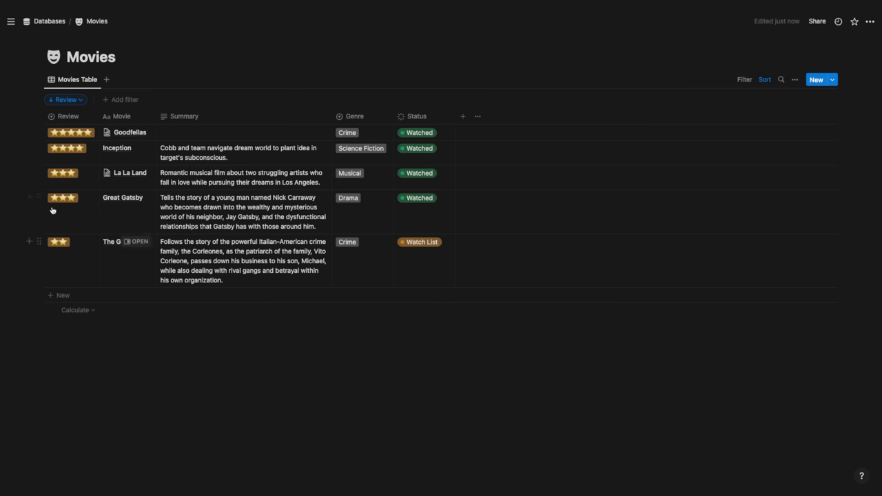
Step: Reorder the Genre property's options so that Drama comes before Musical
{"action": "left_click", "coordinate": [344, 229]}
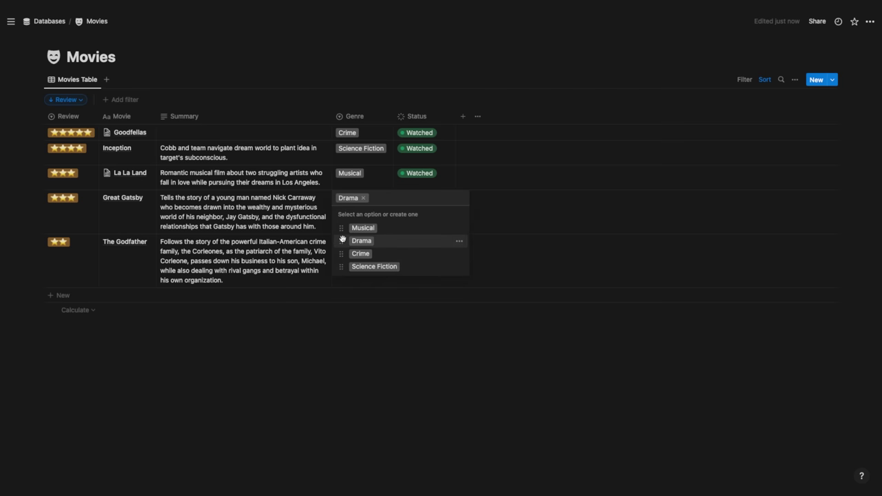
{"action": "left_click_drag", "start_coordinate": [342, 238], "coordinate": [342, 227]}
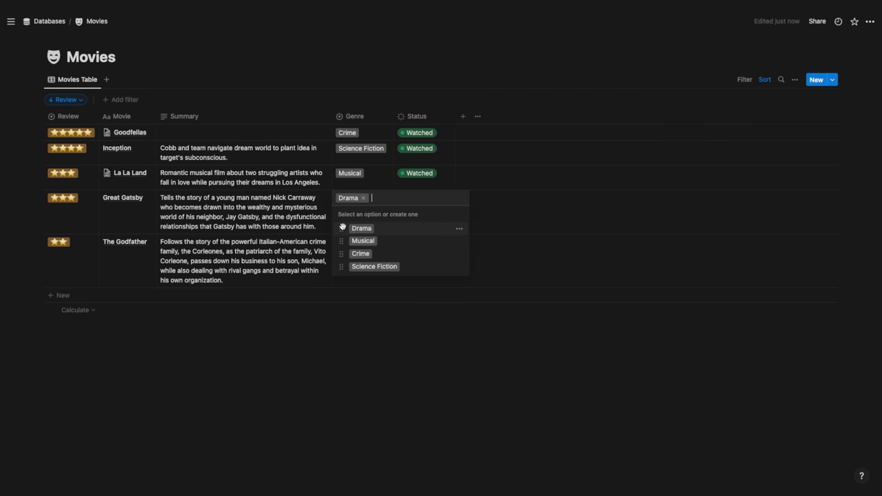
{"action": "key", "text": "Escape"}
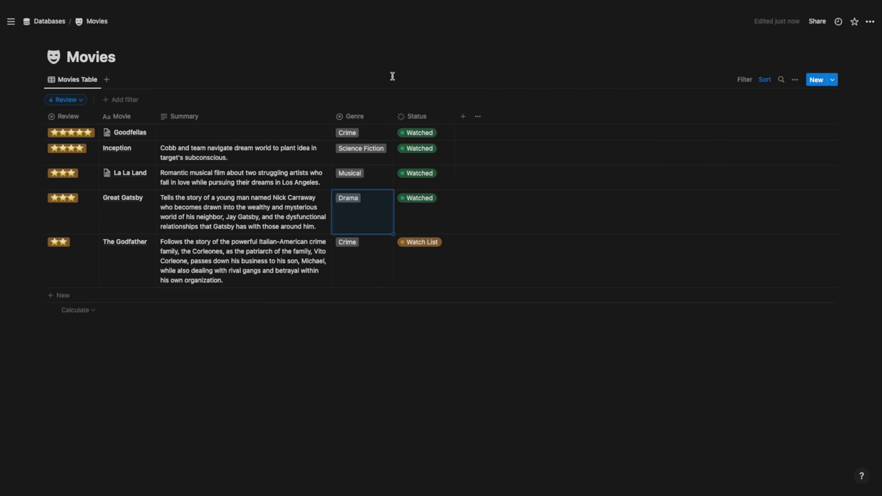
Step: Add a second sort by Genre below the Review sort, trying descending order before setting it to ascending
{"action": "left_click", "coordinate": [77, 101]}
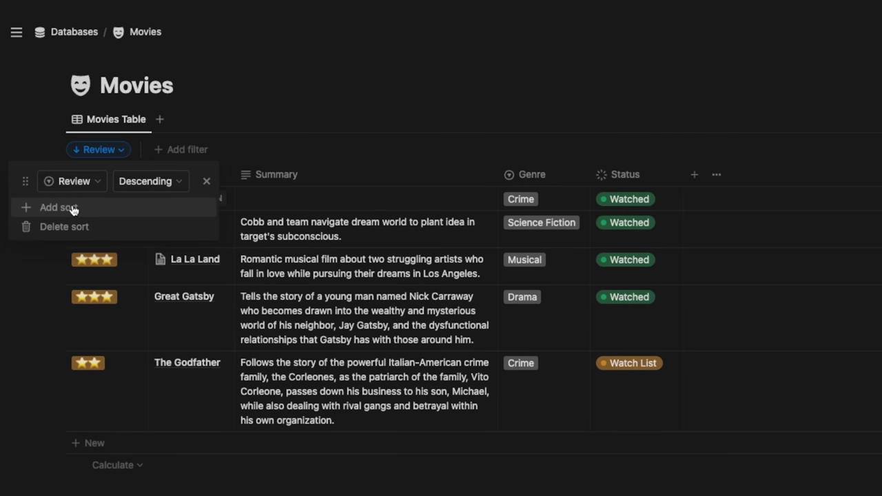
{"action": "left_click", "coordinate": [73, 208]}
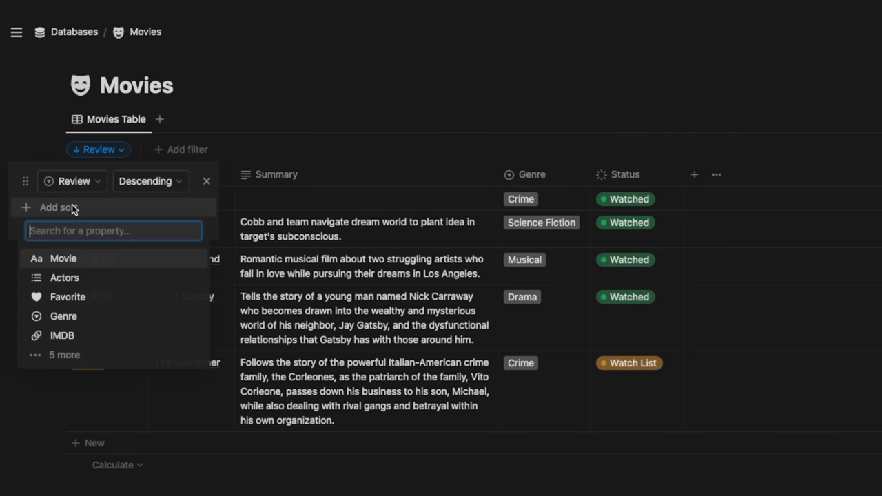
{"action": "left_click", "coordinate": [70, 318]}
{"action": "left_click", "coordinate": [131, 215]}
{"action": "left_click", "coordinate": [127, 253]}
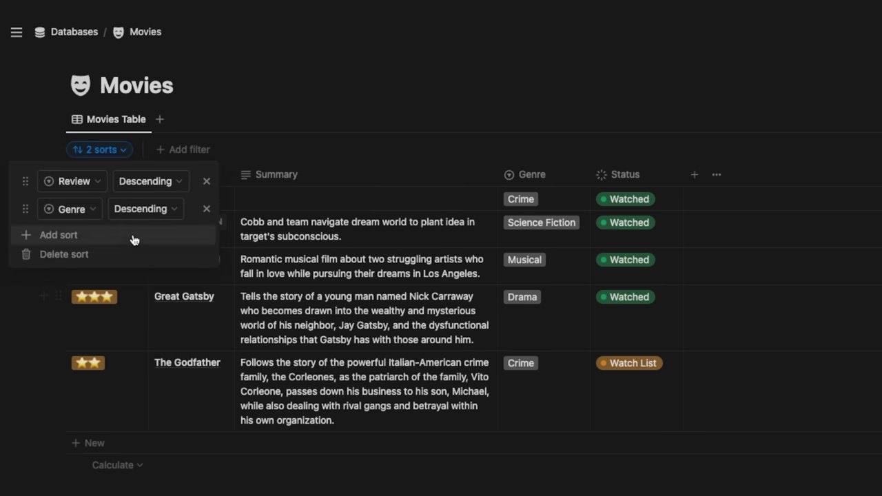
{"action": "left_click", "coordinate": [141, 213]}
{"action": "left_click", "coordinate": [137, 233]}
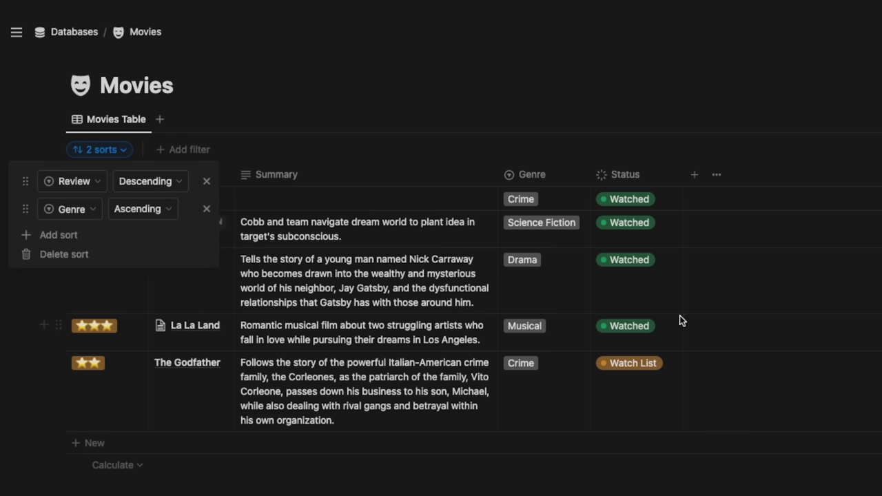
Step: Set the Genre sort to descending and move it above the Review sort
{"action": "left_click", "coordinate": [155, 209]}
{"action": "left_click", "coordinate": [131, 254]}
{"action": "left_click_drag", "start_coordinate": [25, 209], "coordinate": [28, 184]}
{"action": "left_click", "coordinate": [372, 136]}
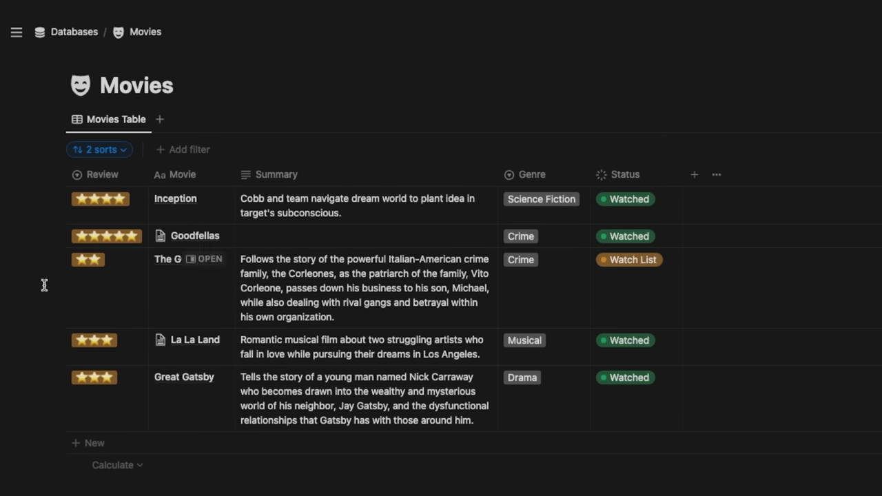
Step: Compare the descending Genre sort with the order of the Genre options listed for Inception
{"action": "left_click", "coordinate": [111, 153]}
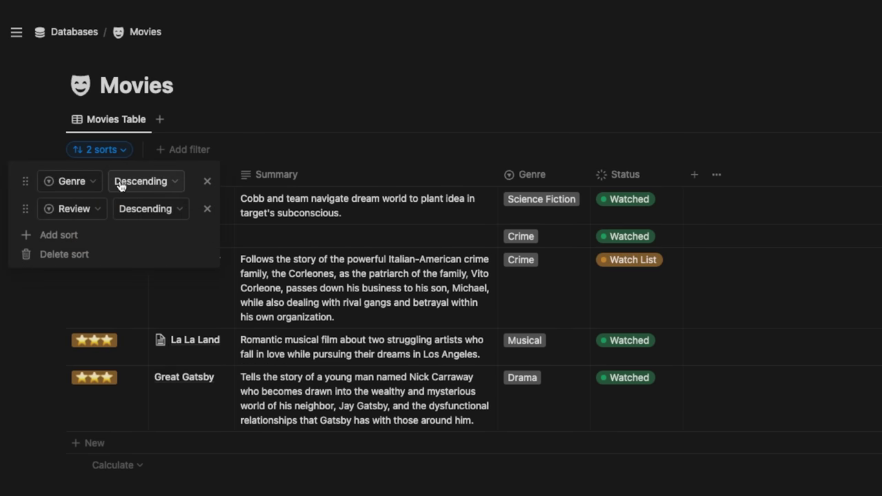
{"action": "left_click", "coordinate": [538, 197]}
{"action": "left_click", "coordinate": [549, 202]}
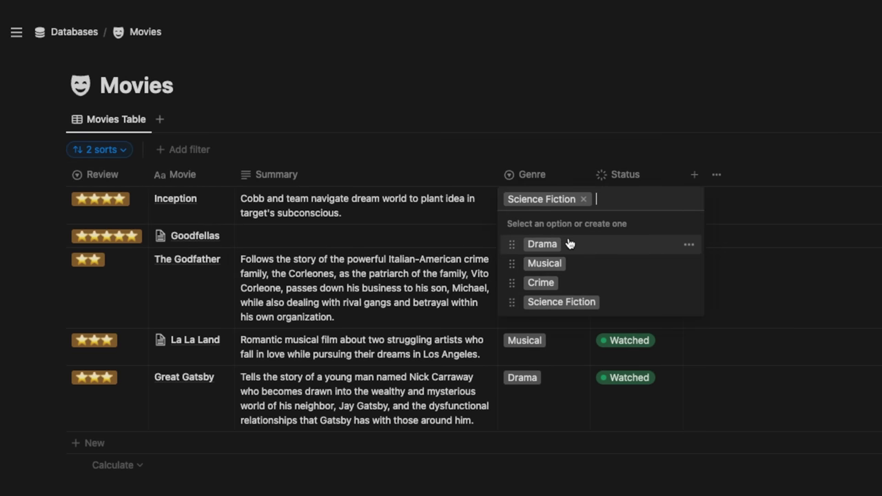
{"action": "key", "text": "Escape"}
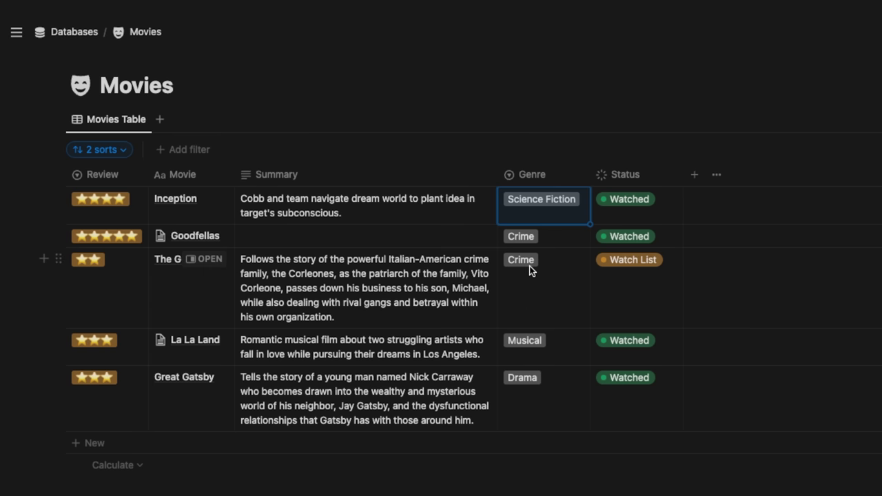
Step: Examine how the secondary Review sort orders the two Crime movies, checking the Review option order for Goodfellas and The Godfather
{"action": "left_click", "coordinate": [117, 149]}
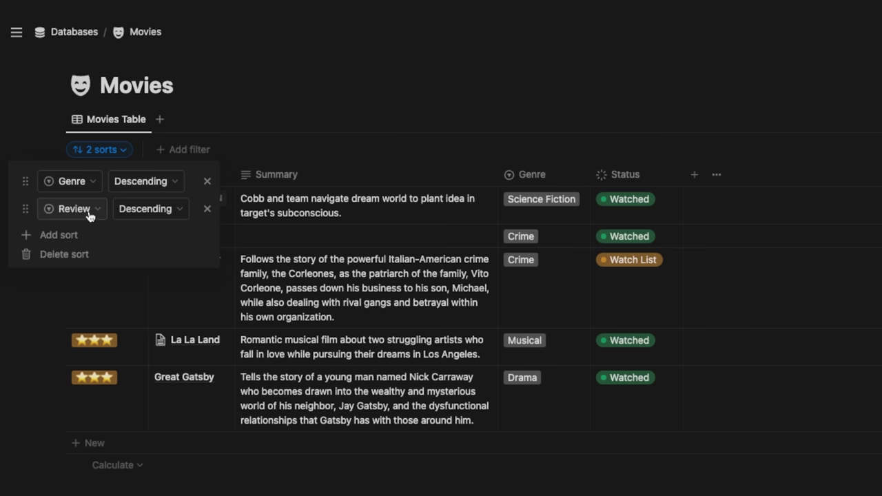
{"action": "left_click", "coordinate": [420, 127]}
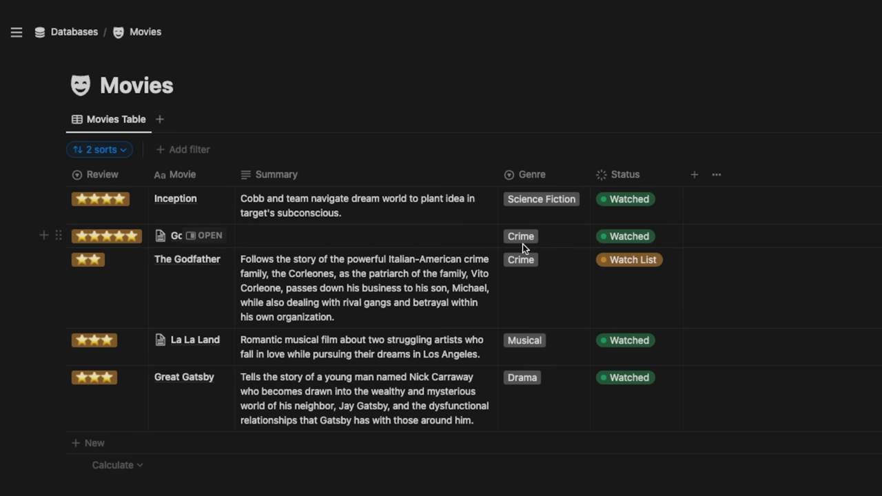
{"action": "left_click", "coordinate": [124, 149]}
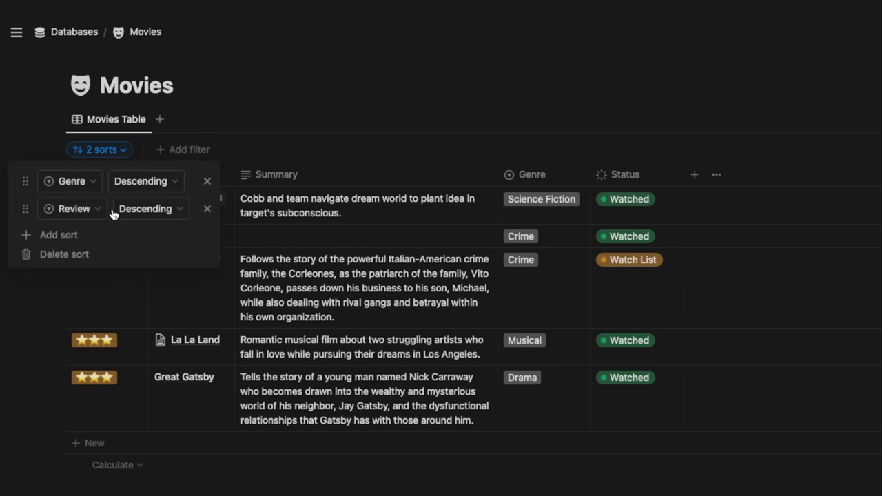
{"action": "left_click", "coordinate": [137, 219]}
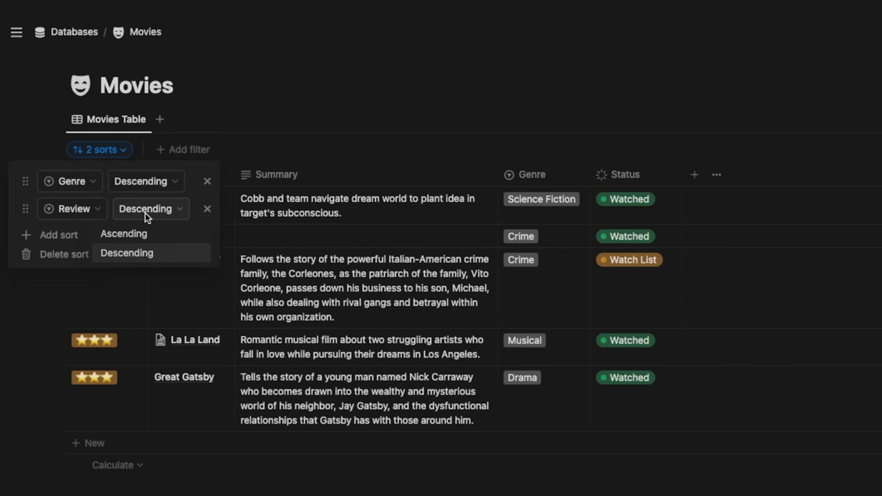
{"action": "left_click", "coordinate": [357, 78]}
{"action": "left_click", "coordinate": [366, 73]}
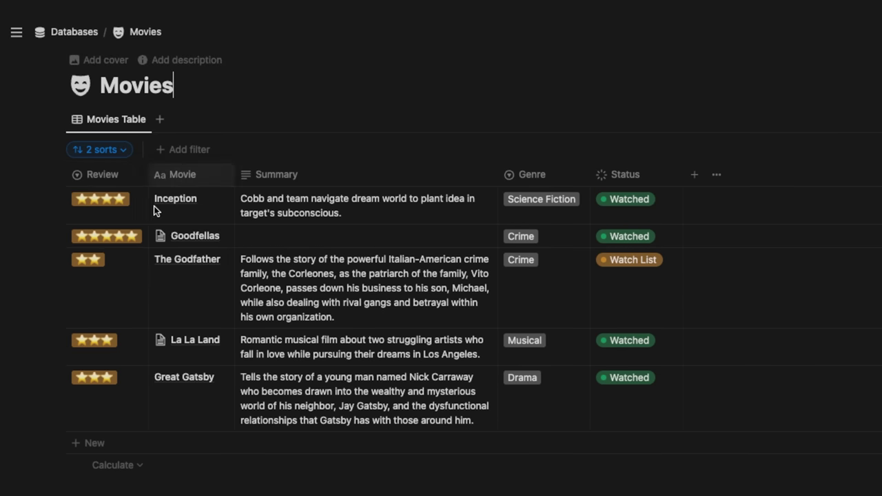
{"action": "left_click", "coordinate": [121, 241]}
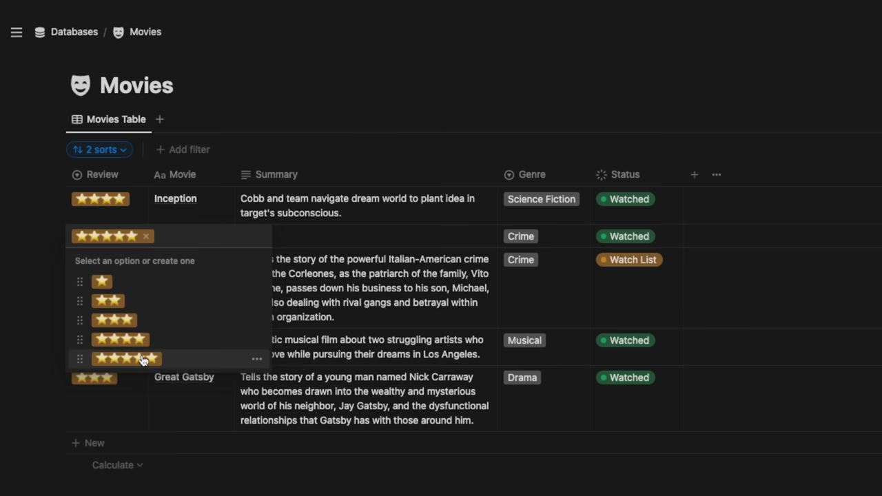
{"action": "key", "text": "Escape"}
{"action": "left_click", "coordinate": [105, 264]}
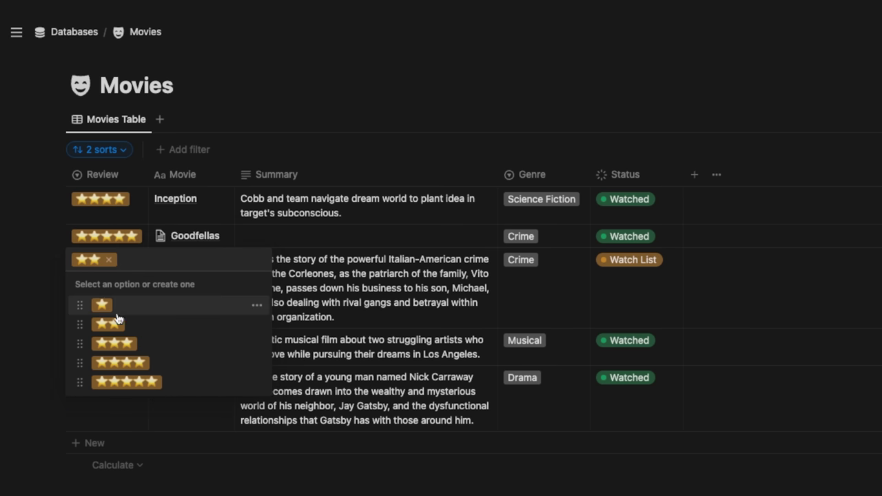
{"action": "key", "text": "Escape"}
Step: Remove both the Review and Genre sorts from the Movies Table view
{"action": "left_click", "coordinate": [101, 150]}
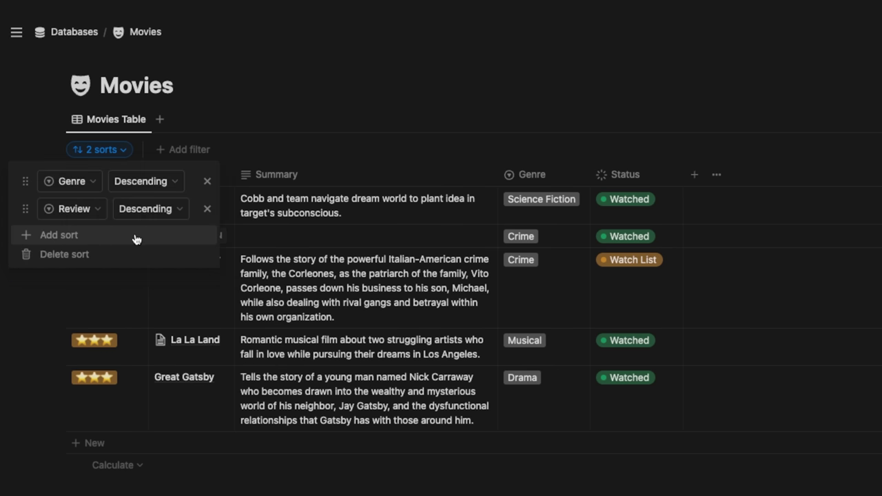
{"action": "left_click", "coordinate": [207, 209]}
{"action": "left_click", "coordinate": [200, 181]}
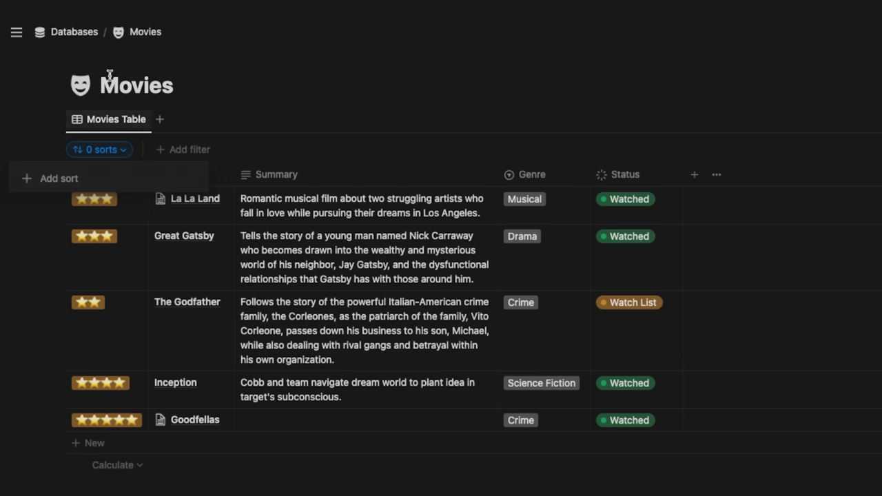
{"action": "left_click", "coordinate": [326, 94]}
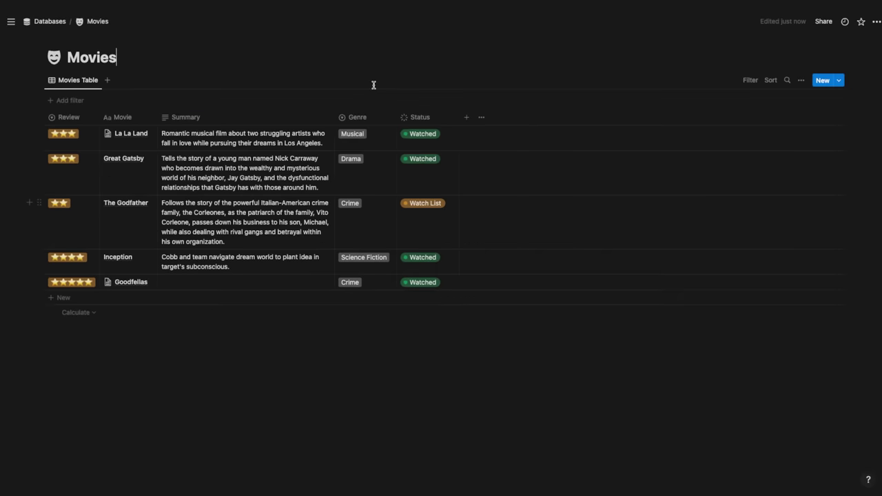
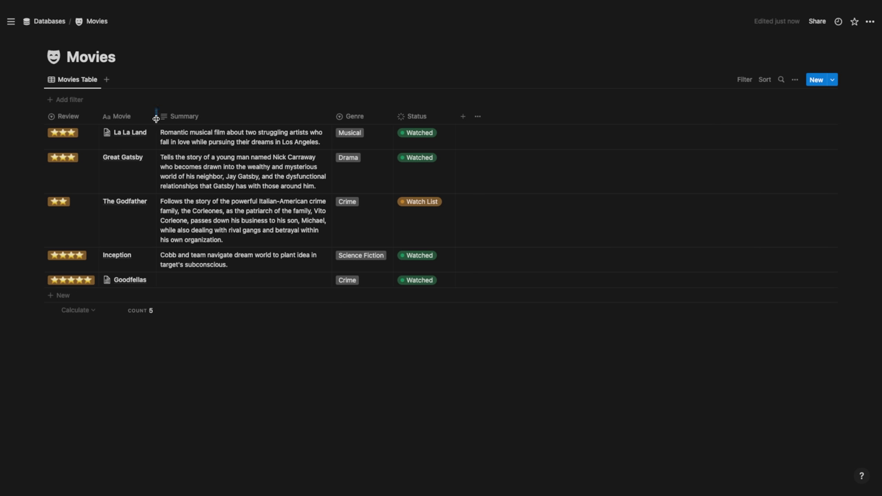
Step: Reorder the columns so that Movie comes first and Review sits between Summary and Genre
{"action": "left_click_drag", "start_coordinate": [175, 119], "coordinate": [73, 123]}
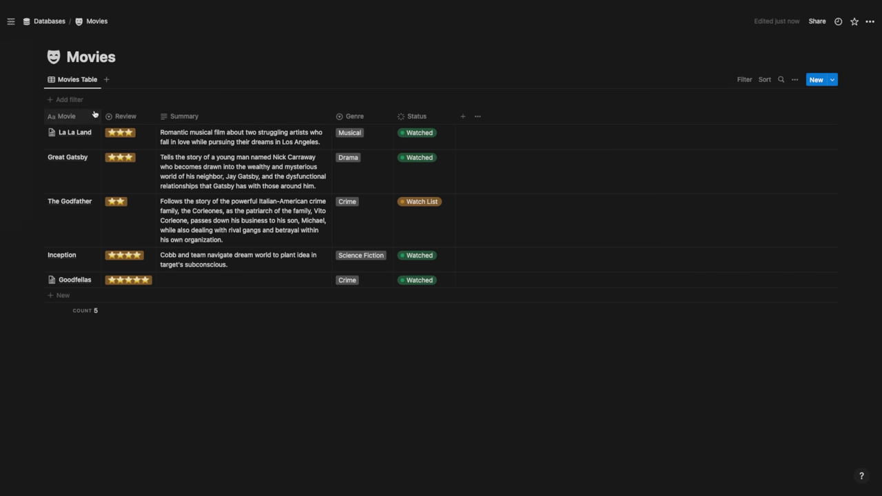
{"action": "left_click_drag", "start_coordinate": [132, 118], "coordinate": [216, 118]}
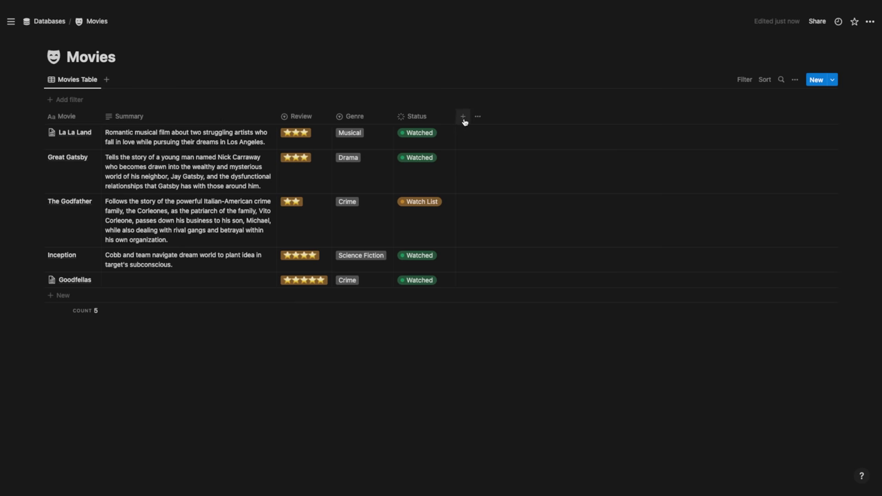
Step: Replace the Status property's icon with a circular one from the icon library
{"action": "left_click_drag", "start_coordinate": [404, 118], "coordinate": [402, 117]}
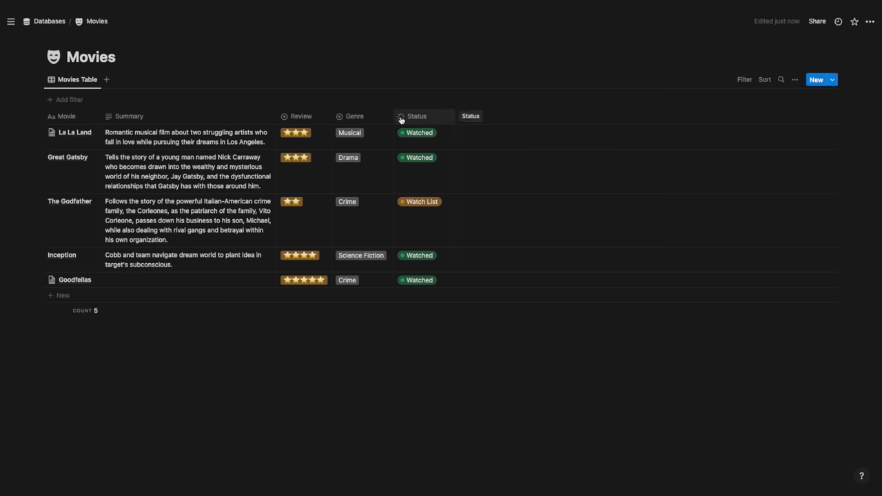
{"action": "left_click_drag", "start_coordinate": [401, 120], "coordinate": [401, 120]}
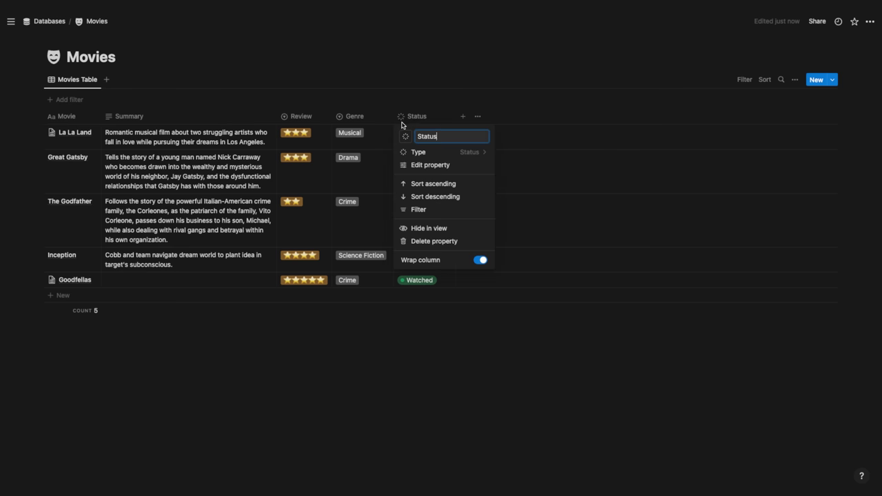
{"action": "left_click", "coordinate": [405, 138]}
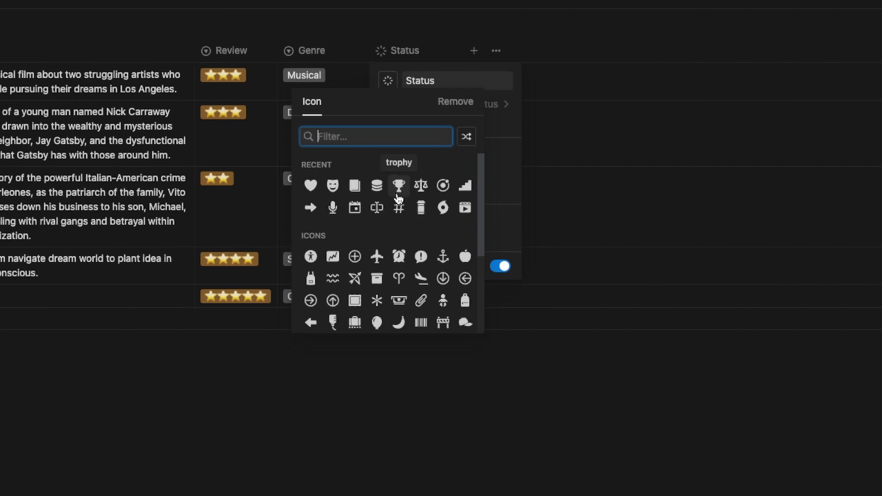
{"action": "scroll", "coordinate": [398, 193], "scroll_direction": "down", "scroll_amount": 2}
{"action": "scroll", "coordinate": [398, 197], "scroll_direction": "down", "scroll_amount": 2}
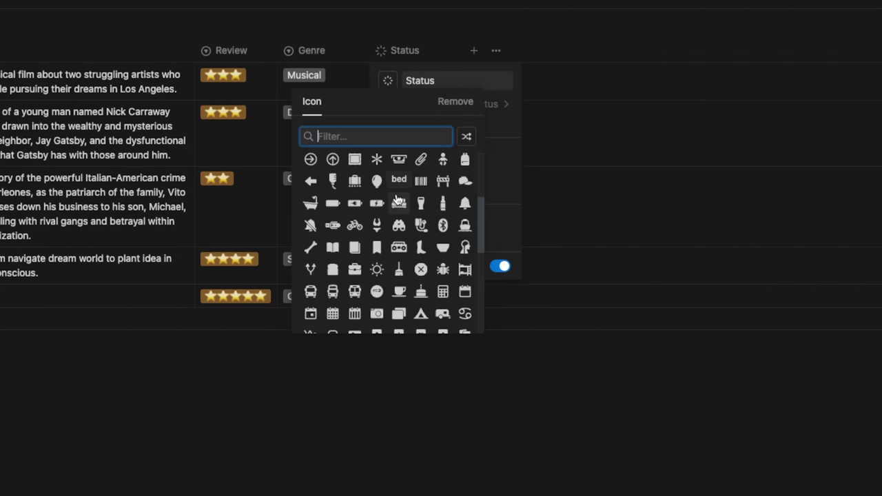
{"action": "left_click", "coordinate": [399, 200]}
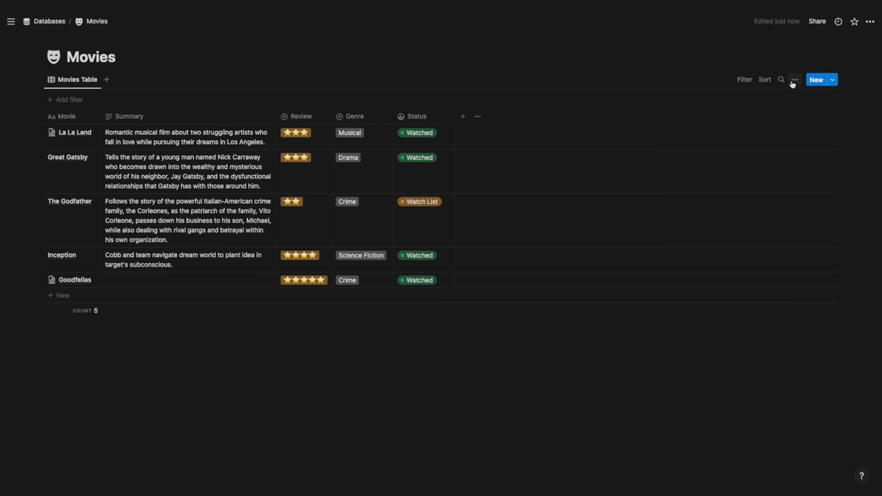
Step: Show the hidden Runtime (Minutes) property in the table and set the runtime of Goodfellas to 145
{"action": "left_click", "coordinate": [752, 121]}
{"action": "left_click", "coordinate": [773, 238]}
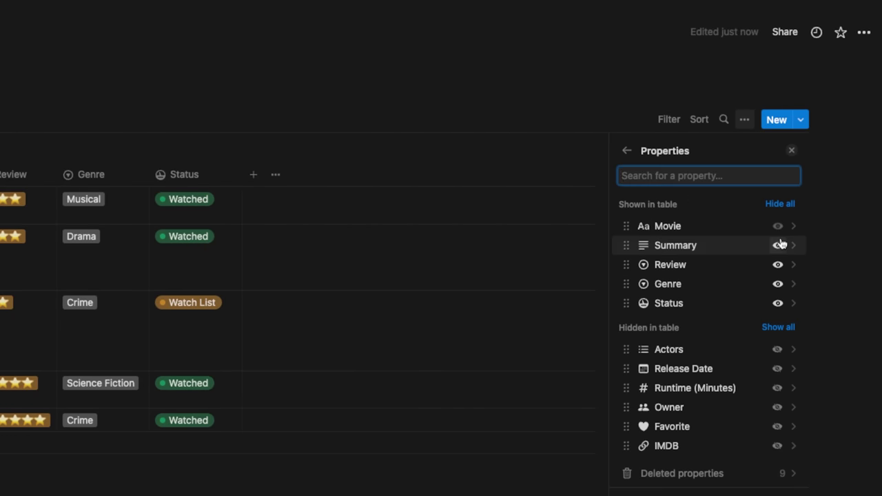
{"action": "left_click", "coordinate": [777, 388]}
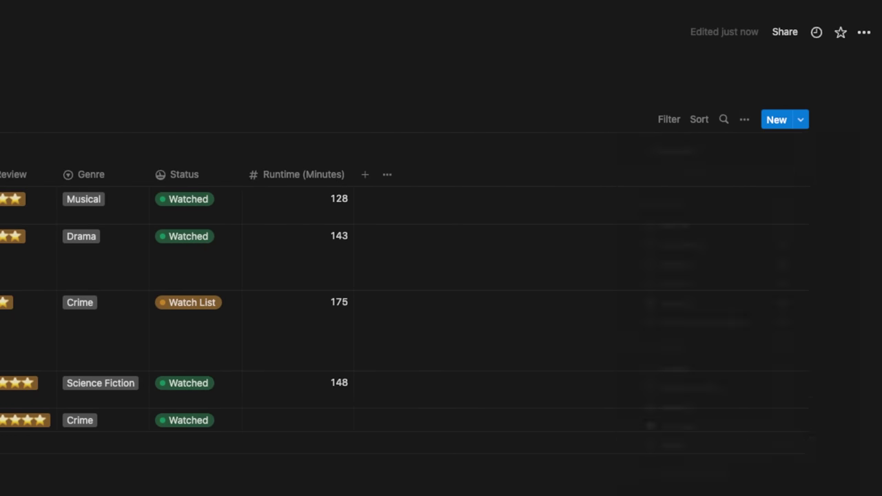
{"action": "left_click", "coordinate": [298, 421]}
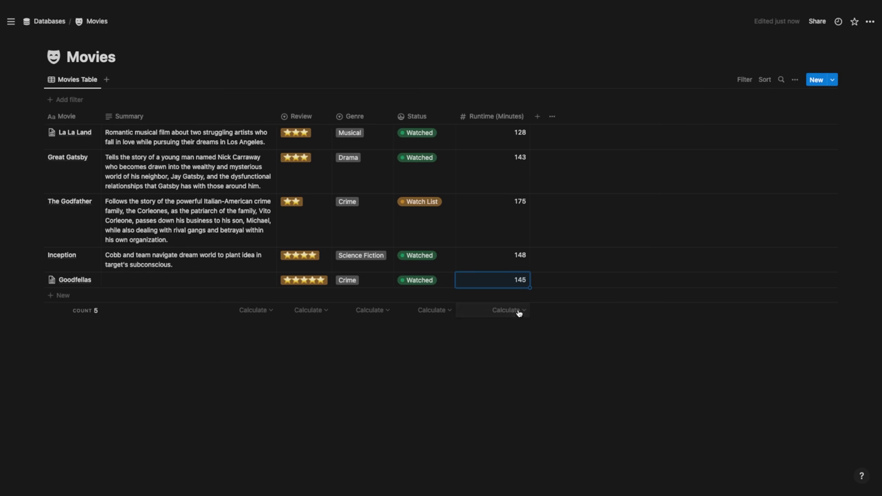
Step: Add column calculations: Average for Runtime (Minutes) and Percent per group, Complete for Status
{"action": "left_click", "coordinate": [518, 312]}
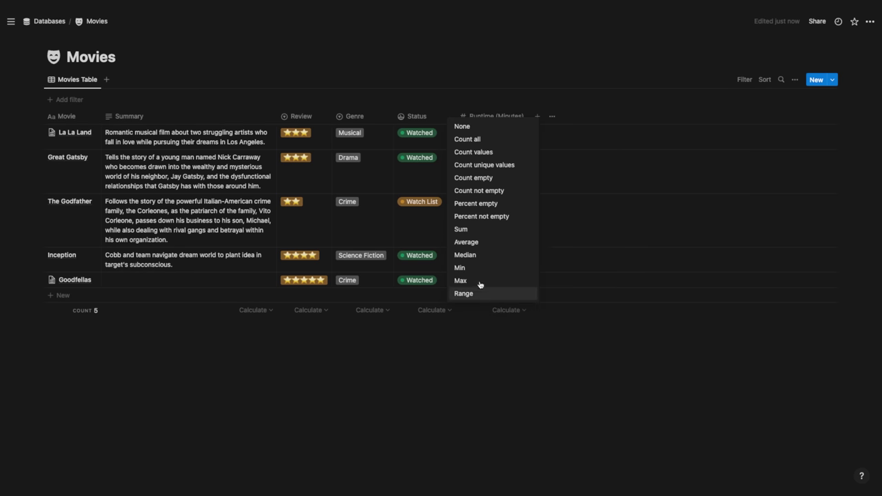
{"action": "left_click", "coordinate": [485, 243]}
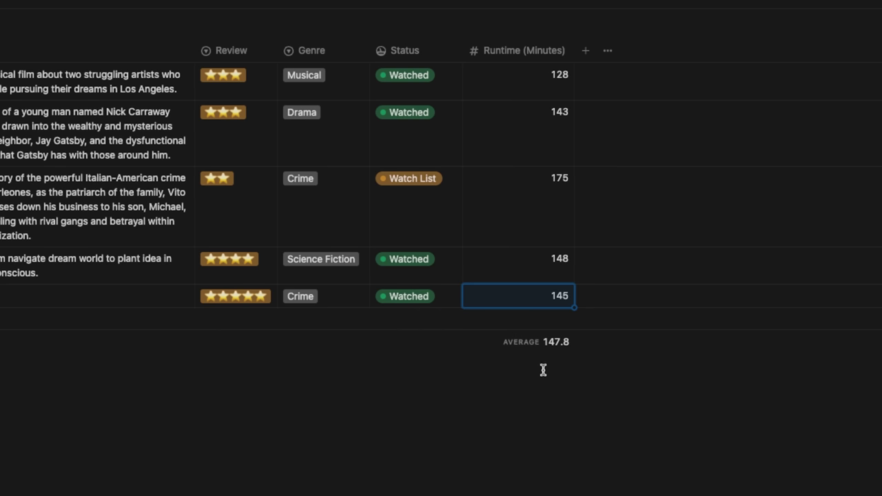
{"action": "left_click", "coordinate": [435, 348]}
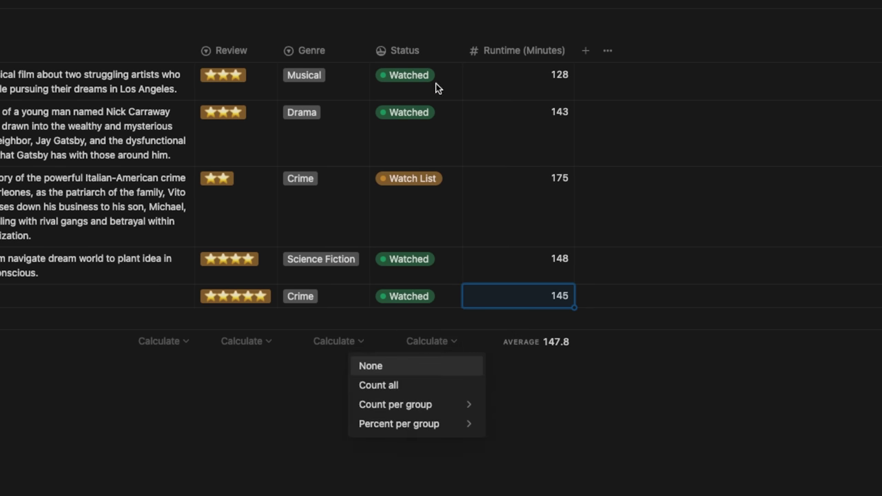
{"action": "mouse_move", "coordinate": [423, 414]}
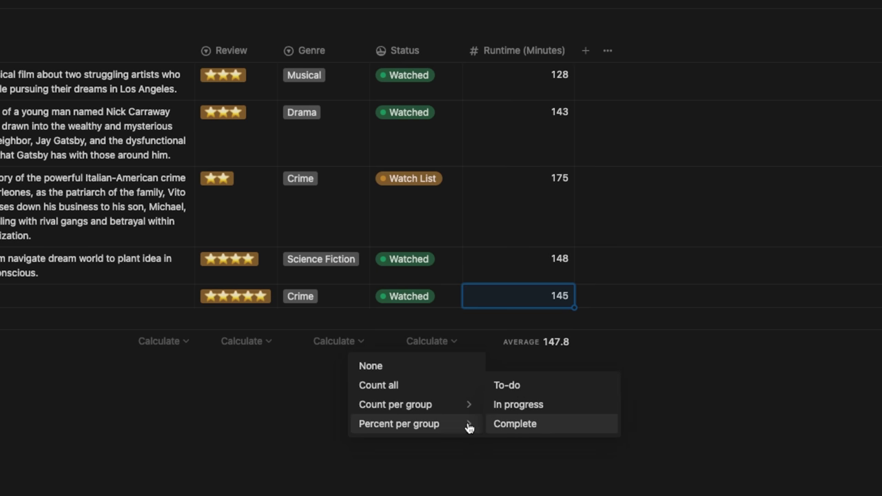
{"action": "mouse_move", "coordinate": [467, 430]}
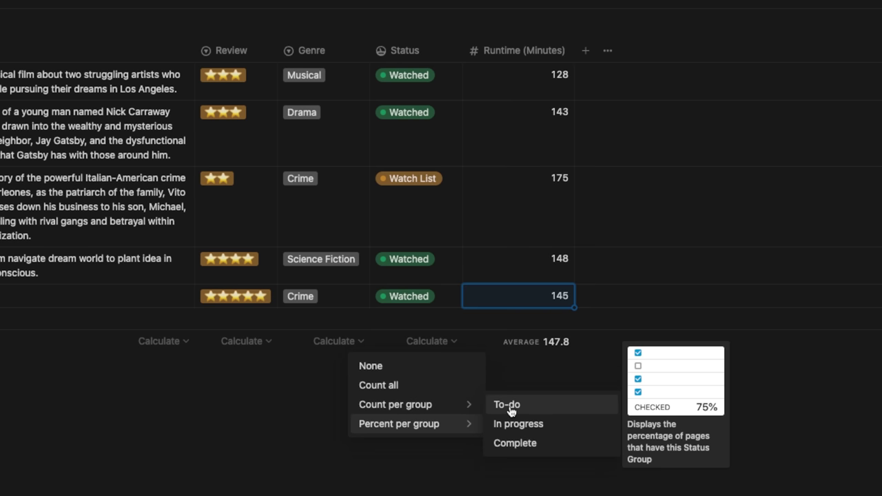
{"action": "left_click", "coordinate": [516, 446]}
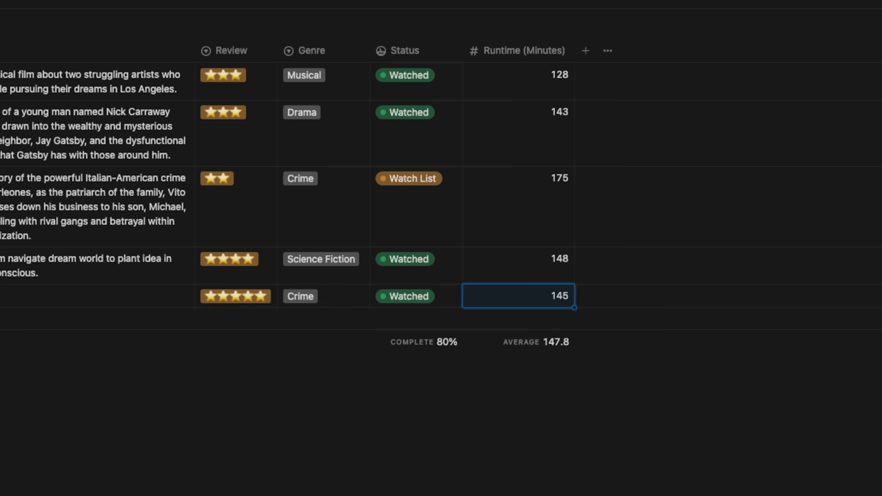
Step: Change Inception's status to Watch List and then to Watching 👀, and pick Watch List for The Godfather
{"action": "left_click", "coordinate": [400, 266]}
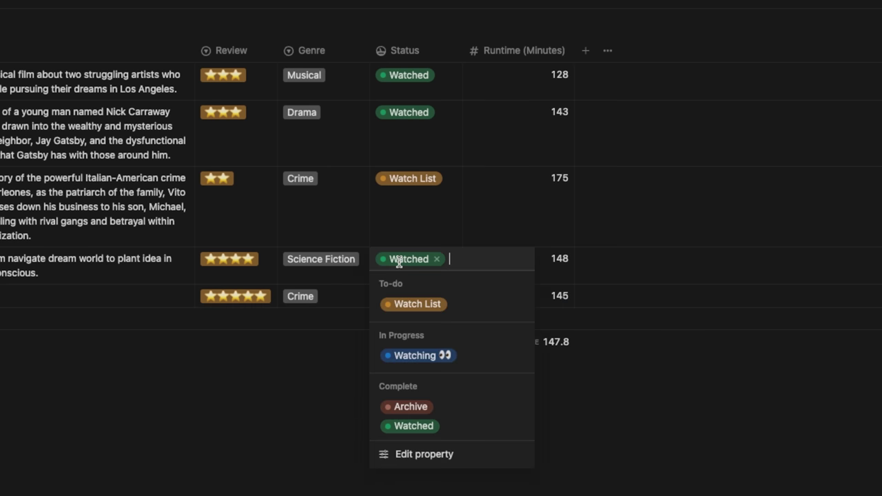
{"action": "left_click", "coordinate": [389, 305]}
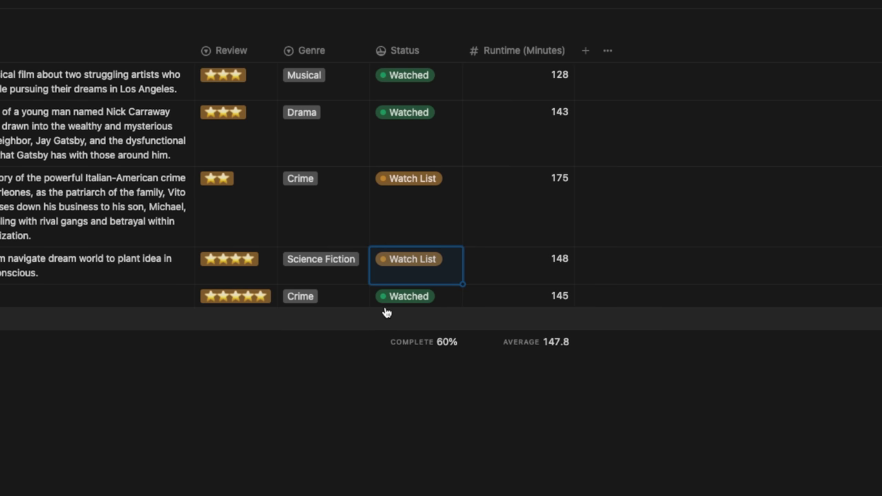
{"action": "left_click", "coordinate": [433, 265]}
{"action": "left_click", "coordinate": [427, 355]}
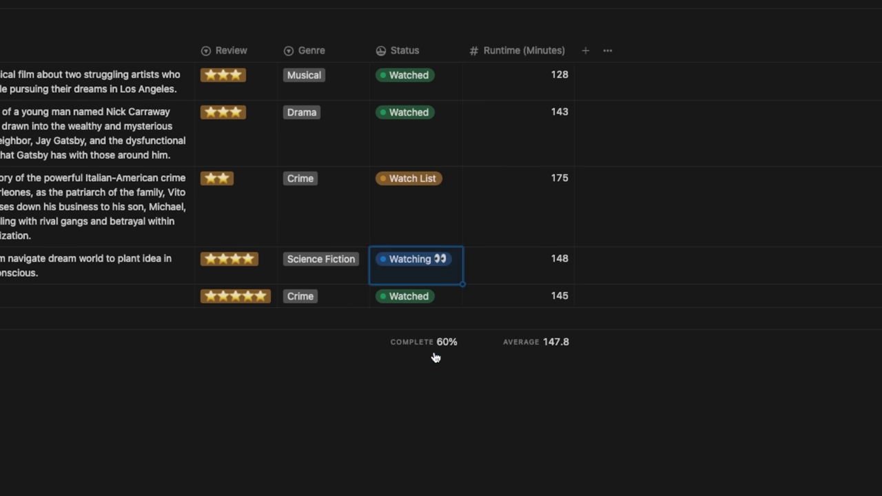
{"action": "left_click", "coordinate": [428, 193]}
{"action": "left_click", "coordinate": [415, 222]}
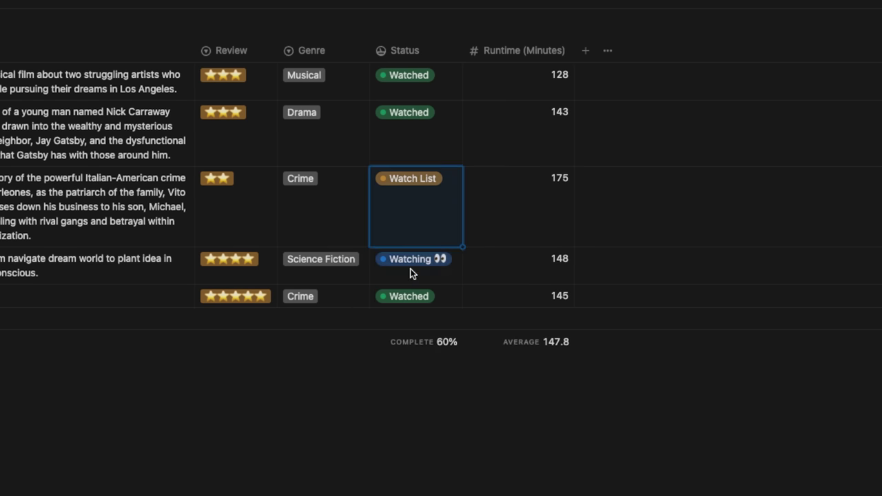
Step: Set Inception's status to Watched and set the Summary and Movie column calculations to None
{"action": "left_click", "coordinate": [428, 269]}
{"action": "left_click", "coordinate": [428, 426]}
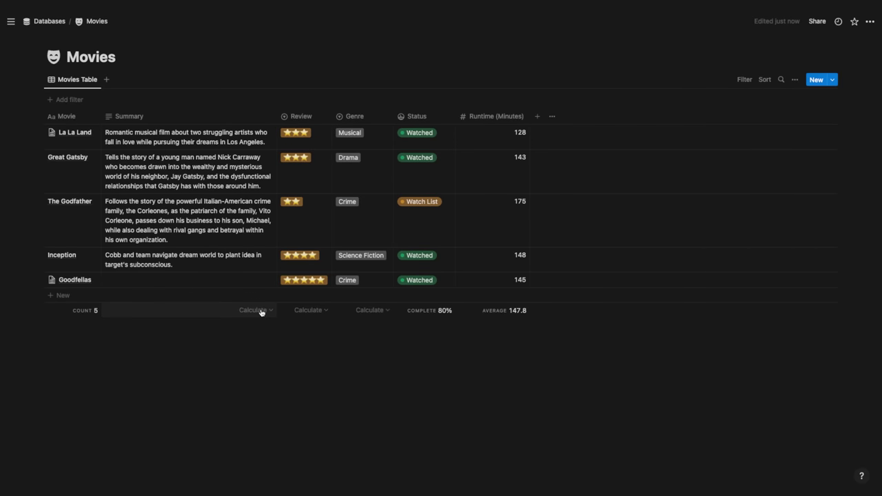
{"action": "left_click", "coordinate": [261, 311]}
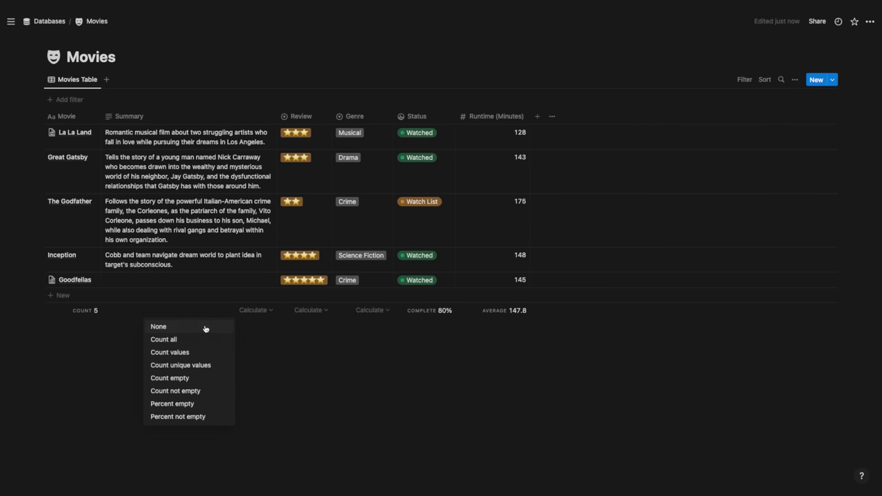
{"action": "left_click", "coordinate": [205, 328]}
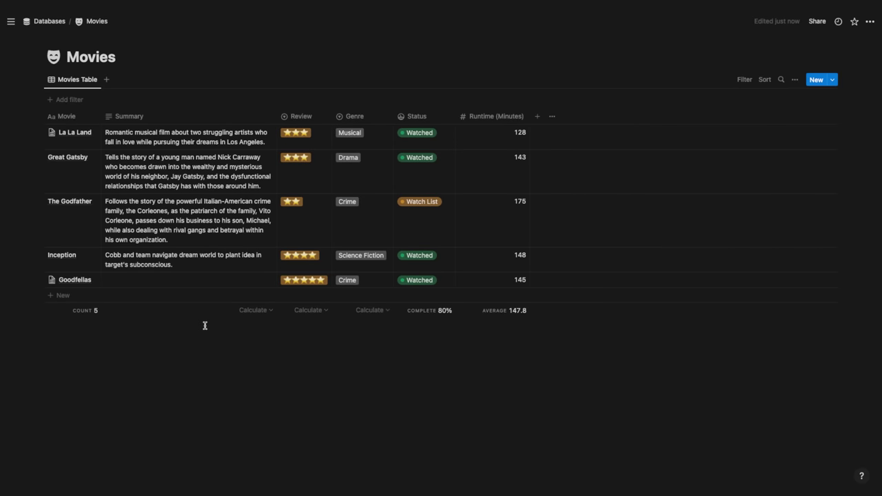
{"action": "left_click", "coordinate": [74, 312]}
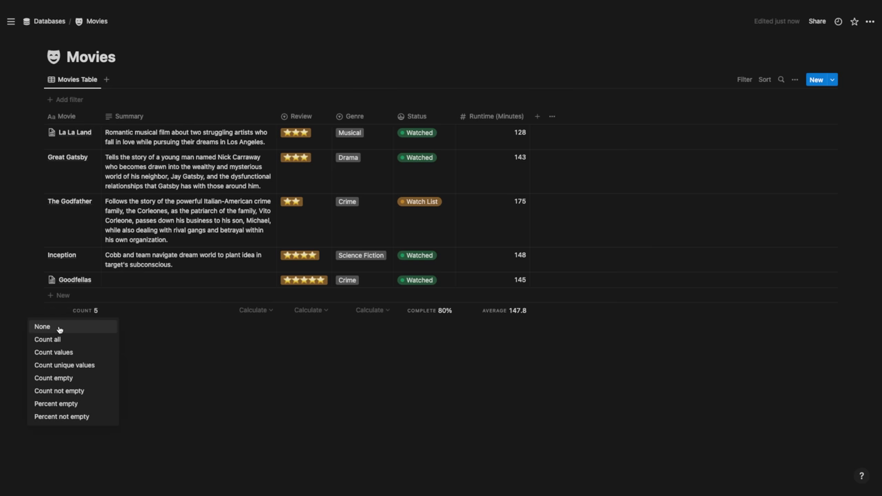
{"action": "left_click", "coordinate": [59, 328]}
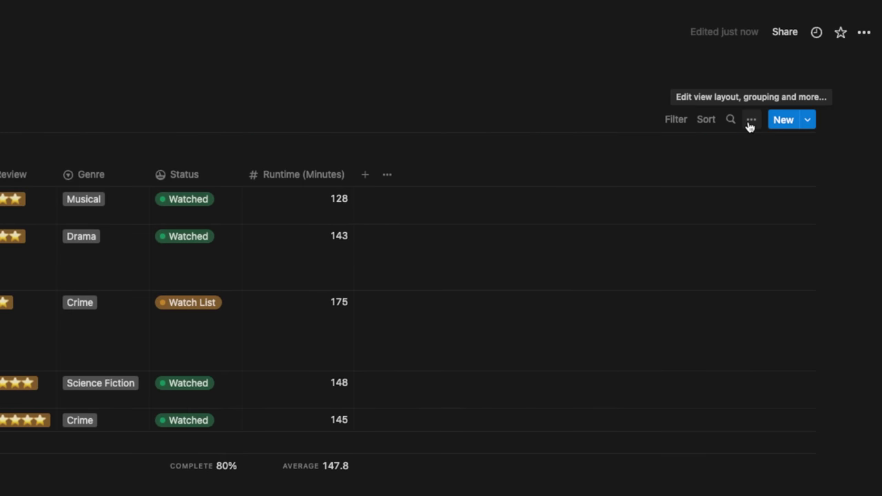
Step: Open the table view's layout options and toggle vertical lines and column wrapping off and back on
{"action": "left_click", "coordinate": [749, 125]}
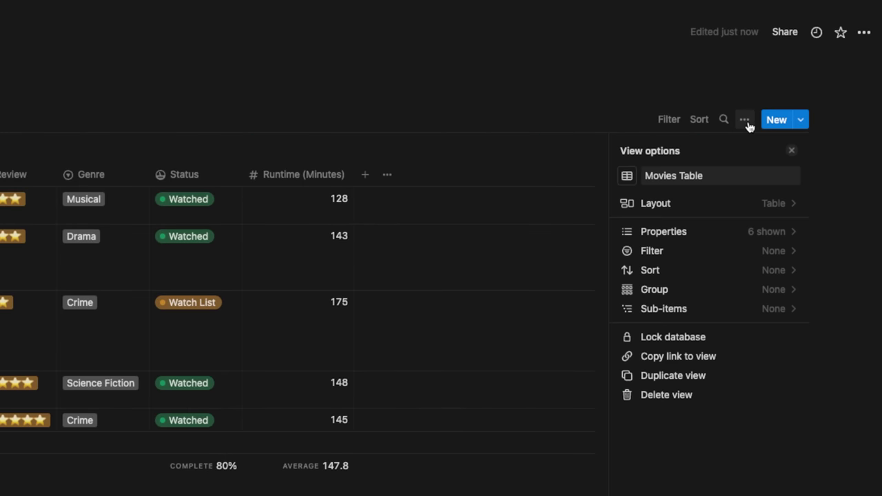
{"action": "left_click", "coordinate": [726, 211]}
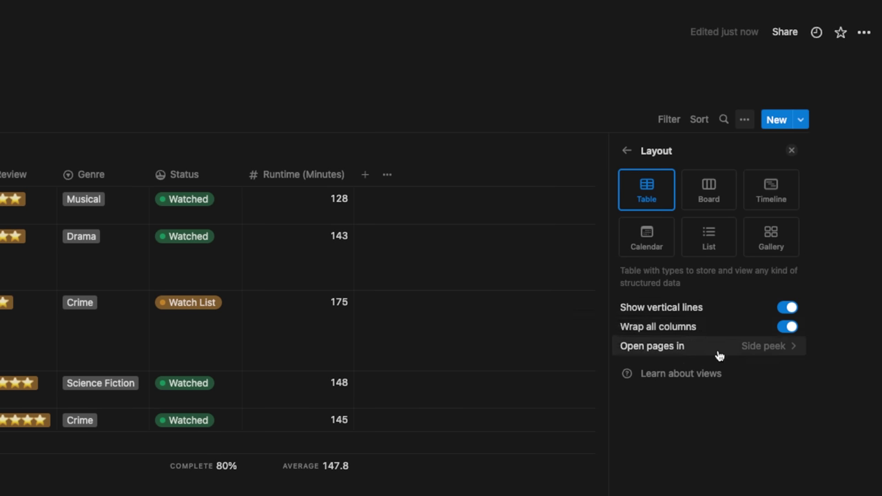
{"action": "left_click", "coordinate": [786, 309]}
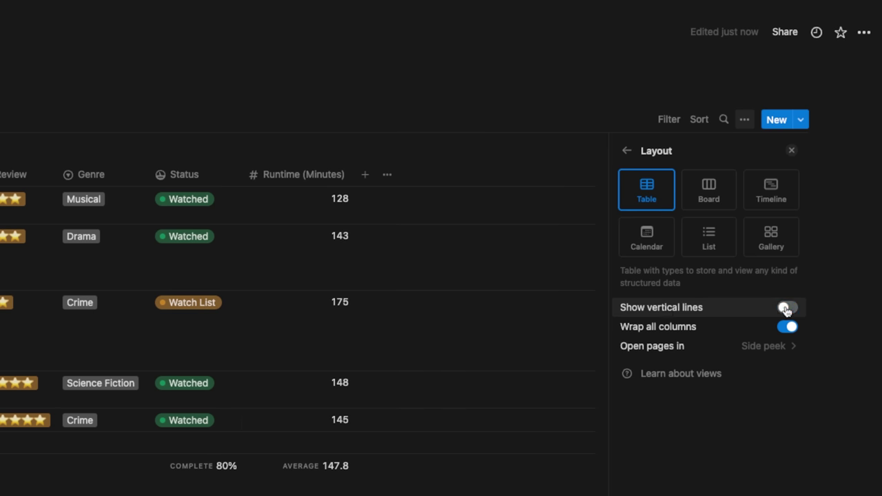
{"action": "left_click", "coordinate": [788, 311]}
{"action": "left_click", "coordinate": [789, 311]}
{"action": "left_click", "coordinate": [788, 310]}
{"action": "left_click", "coordinate": [788, 310]}
{"action": "left_click", "coordinate": [790, 311]}
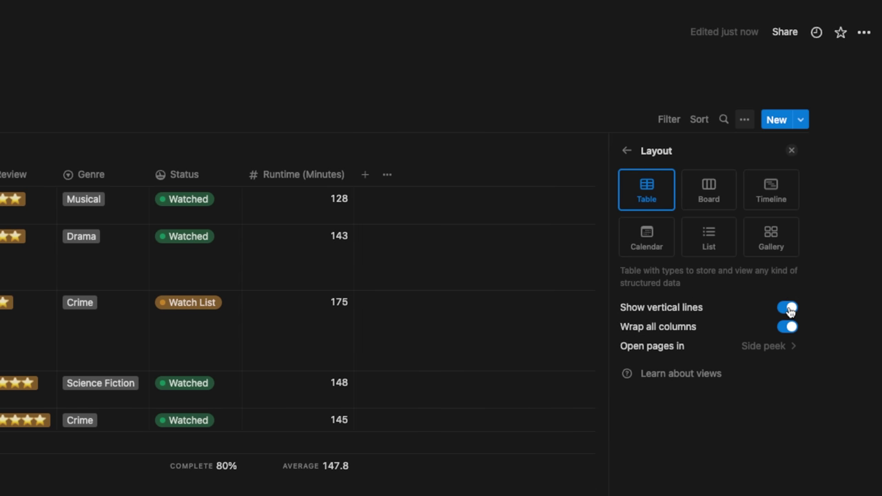
{"action": "left_click", "coordinate": [789, 312]}
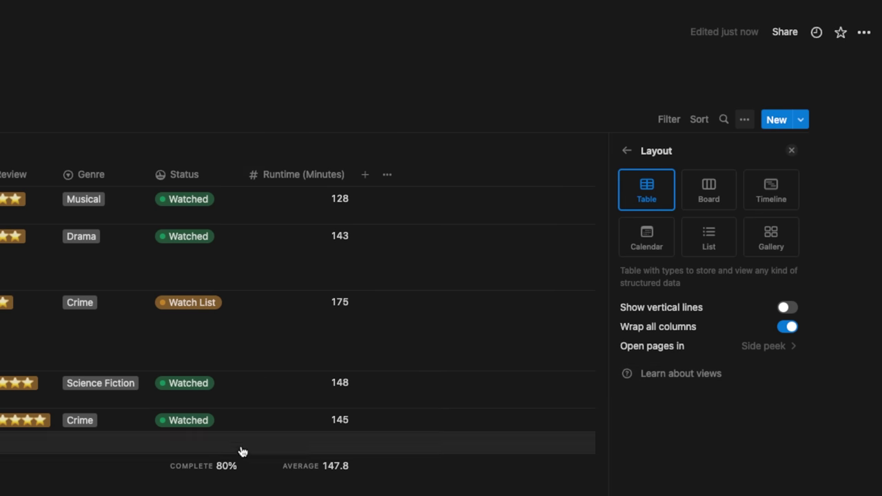
{"action": "left_click", "coordinate": [786, 308]}
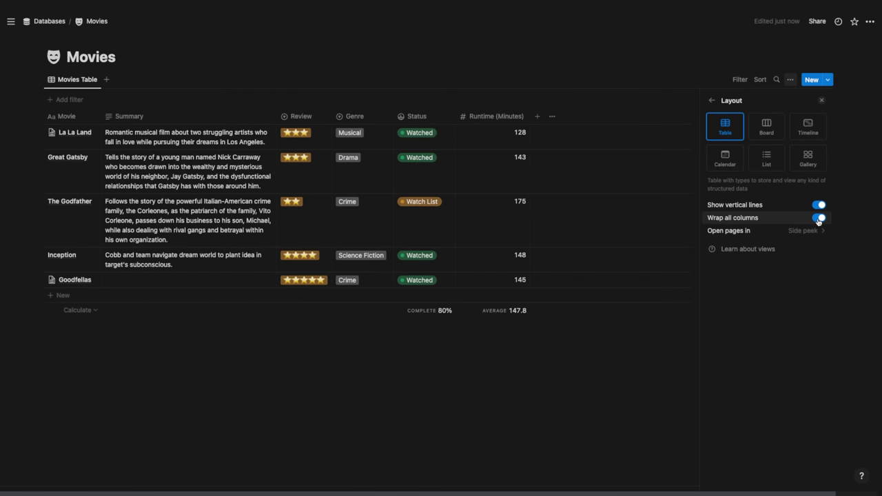
{"action": "left_click", "coordinate": [819, 218]}
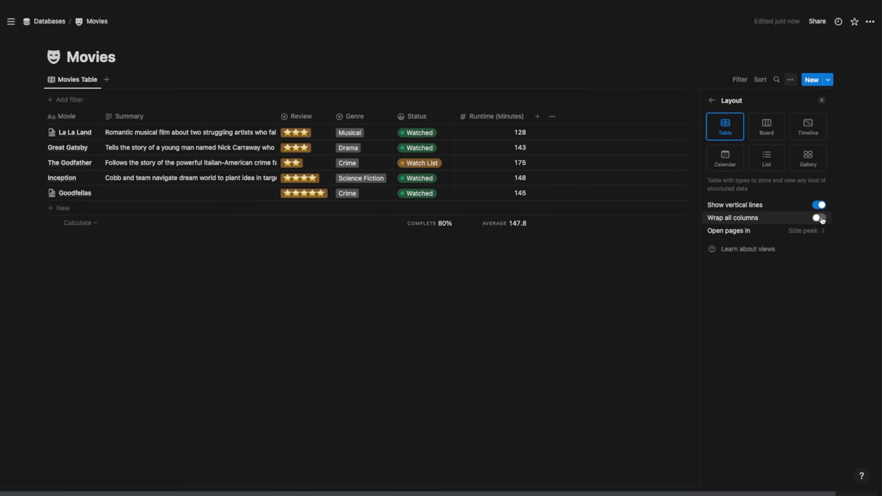
{"action": "left_click", "coordinate": [819, 219]}
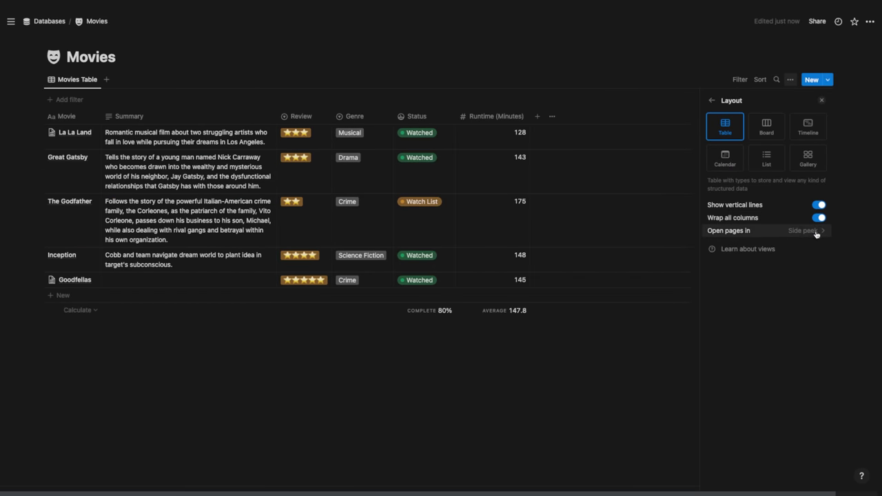
Step: Set the view's pages to open in Center peek, and preview the La La Land page that way
{"action": "left_click", "coordinate": [817, 234]}
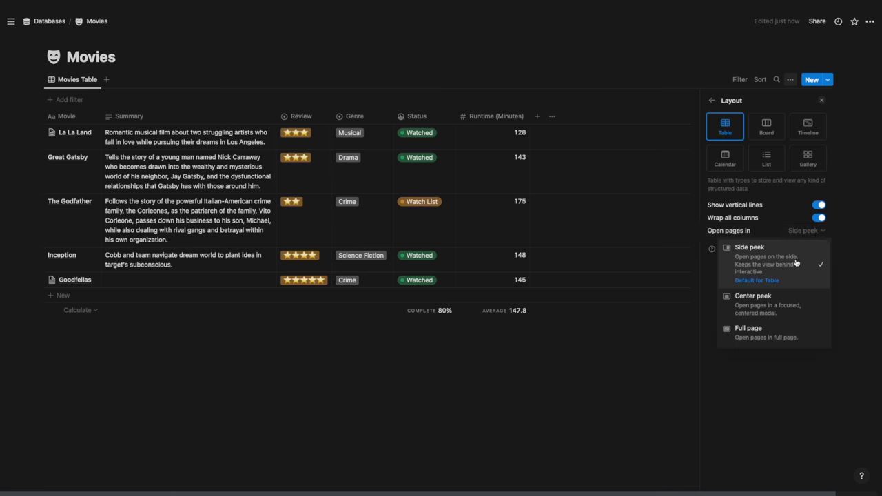
{"action": "left_click", "coordinate": [811, 310]}
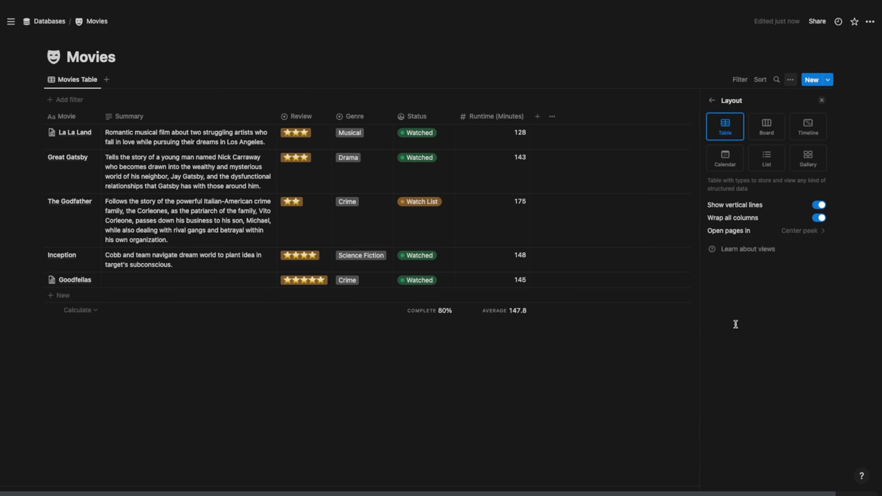
{"action": "left_click", "coordinate": [583, 396]}
{"action": "left_click", "coordinate": [77, 135]}
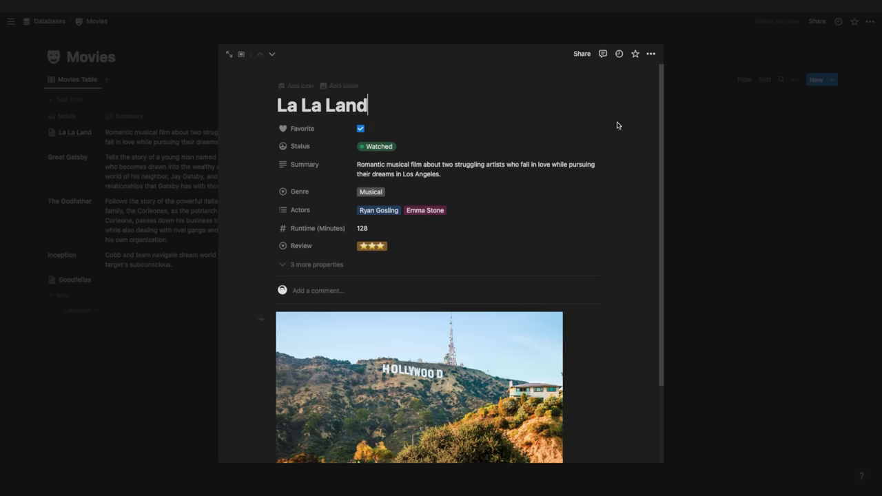
{"action": "left_click", "coordinate": [758, 149]}
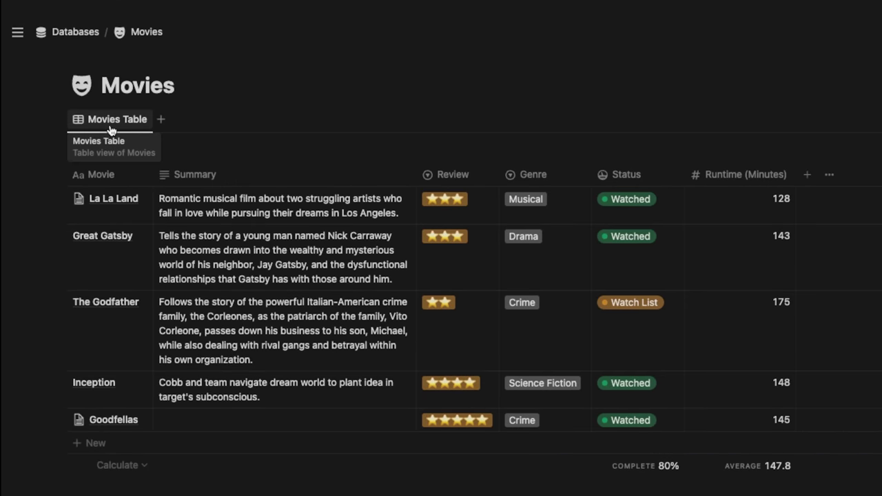
Step: Rename the Movies Table view as "All Movies (Sorted by Review)"
{"action": "left_click", "coordinate": [115, 122]}
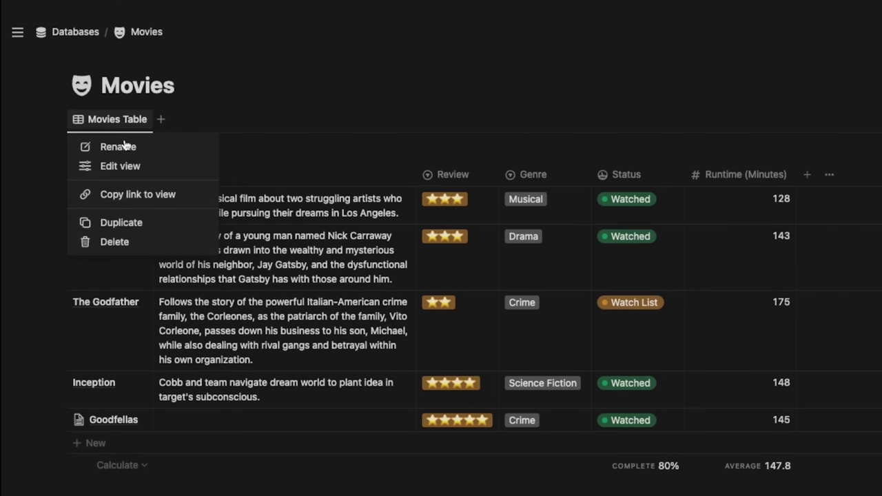
{"action": "left_click", "coordinate": [119, 145]}
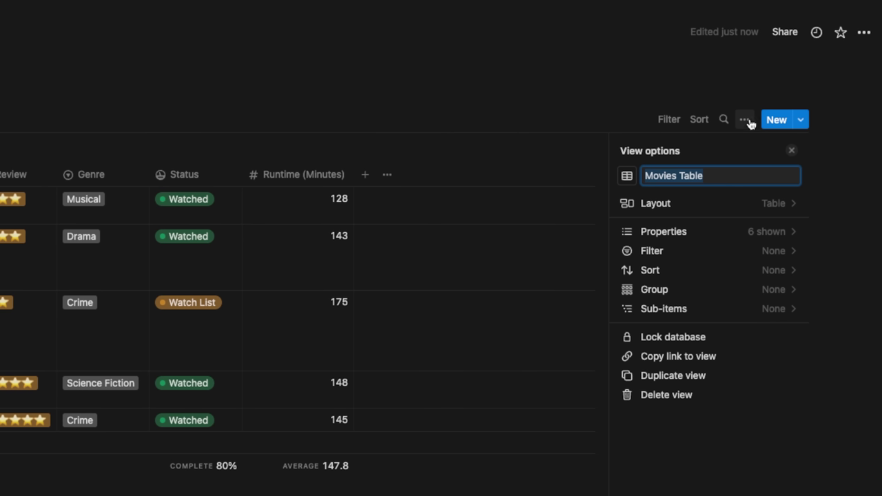
{"action": "left_click_drag", "start_coordinate": [718, 175], "coordinate": [648, 175]}
{"action": "type", "text": "All Movies (Sorted by"}
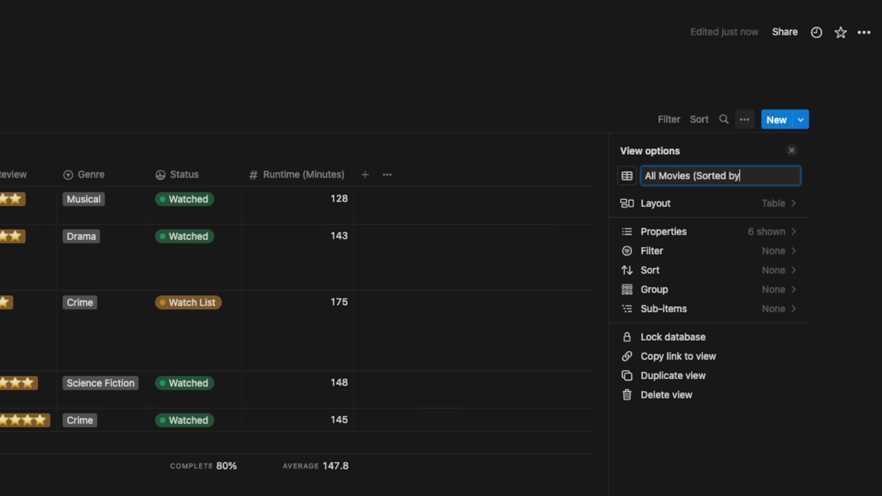
{"action": "type", "text": " Review"}
Step: Search the view's icon library for "star" and choose the solid star as the view icon
{"action": "left_click", "coordinate": [626, 176]}
{"action": "type", "text": "star"}
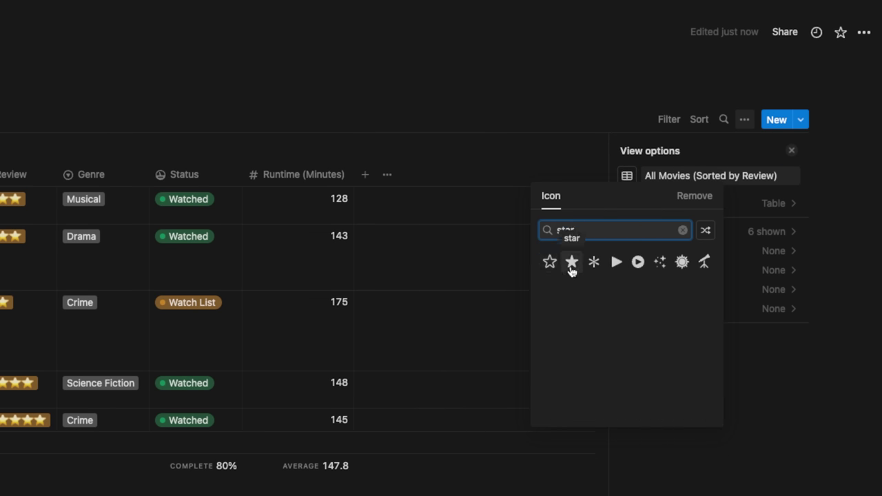
{"action": "left_click", "coordinate": [572, 262]}
Step: Shorten the view's name to "All Movies (by Review)" and close the view options
{"action": "left_click", "coordinate": [738, 175]}
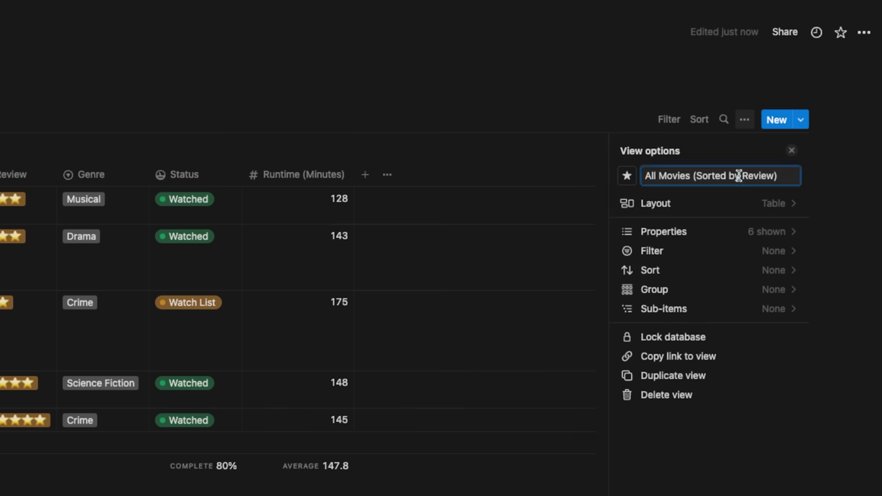
{"action": "left_click_drag", "start_coordinate": [696, 176], "coordinate": [740, 176]}
{"action": "key", "text": "BackSpace"}
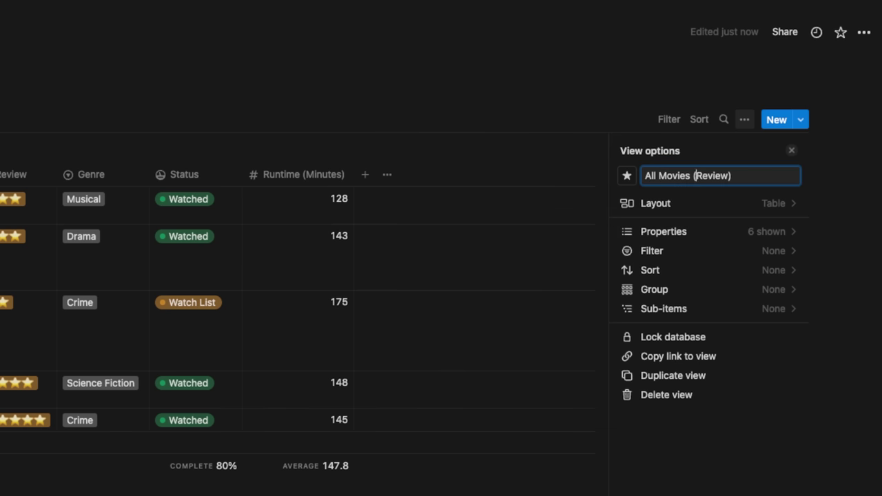
{"action": "type", "text": "by"}
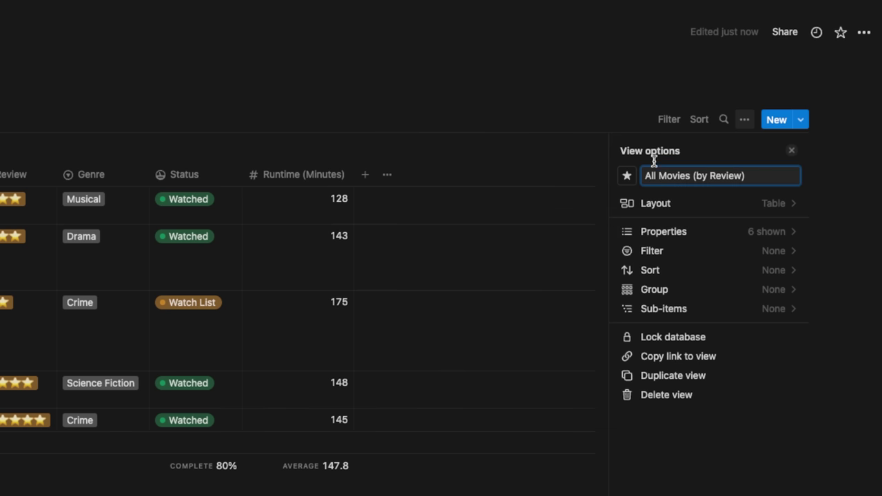
{"action": "left_click", "coordinate": [558, 98]}
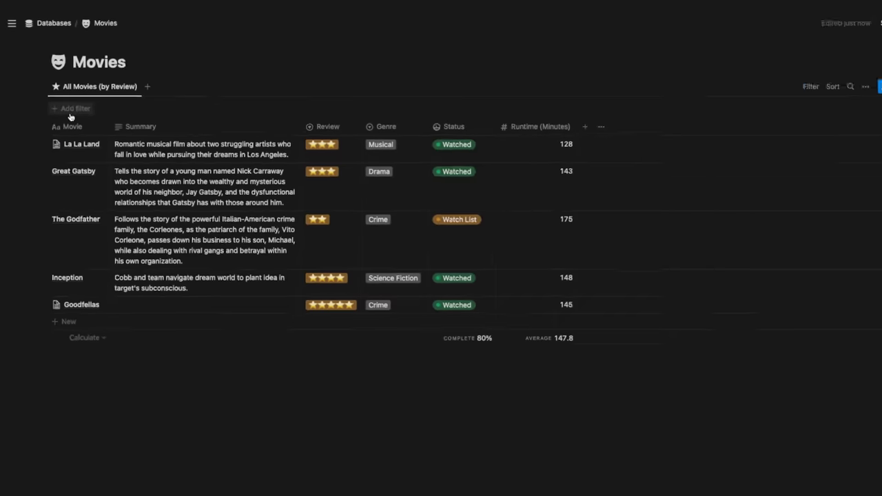
Step: Sort the table by Review in descending order and place a slightly widened Review column first
{"action": "left_click", "coordinate": [764, 79]}
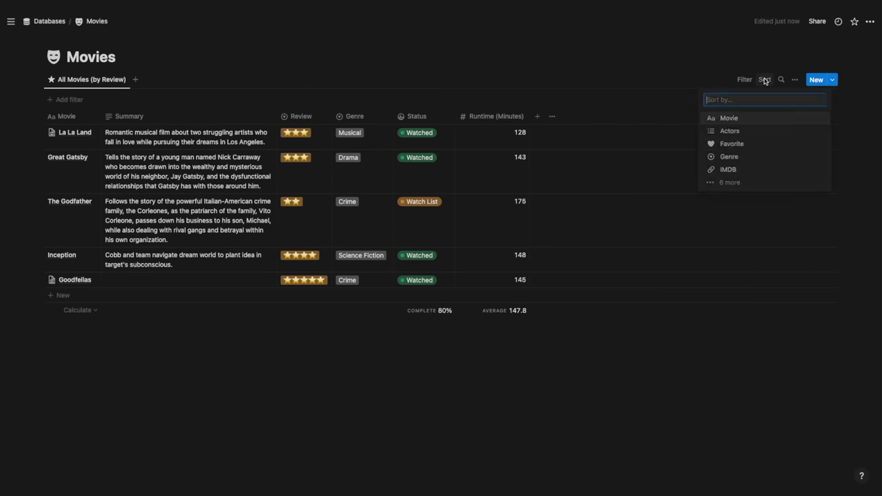
{"action": "type", "text": "review"}
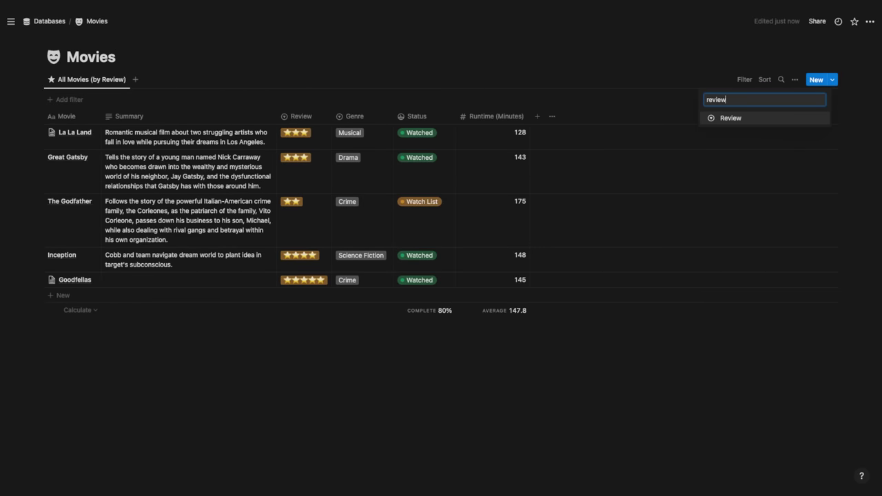
{"action": "key", "text": "Return"}
{"action": "left_click", "coordinate": [93, 120]}
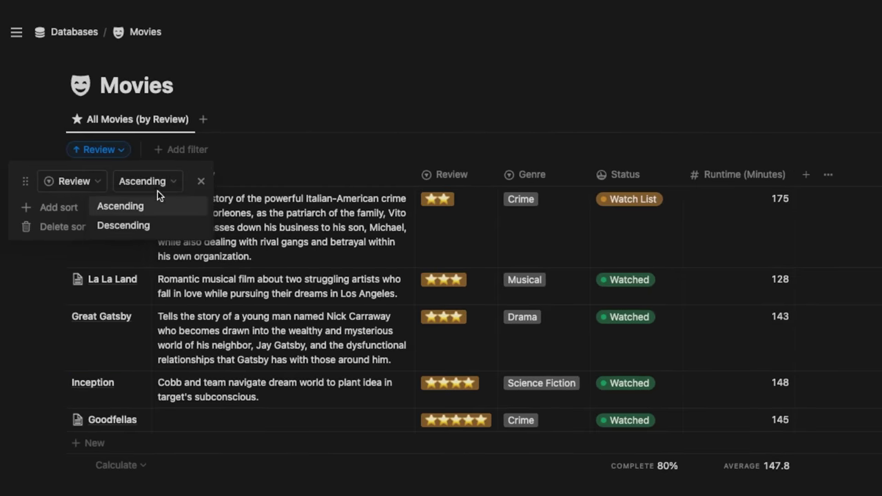
{"action": "left_click", "coordinate": [124, 225]}
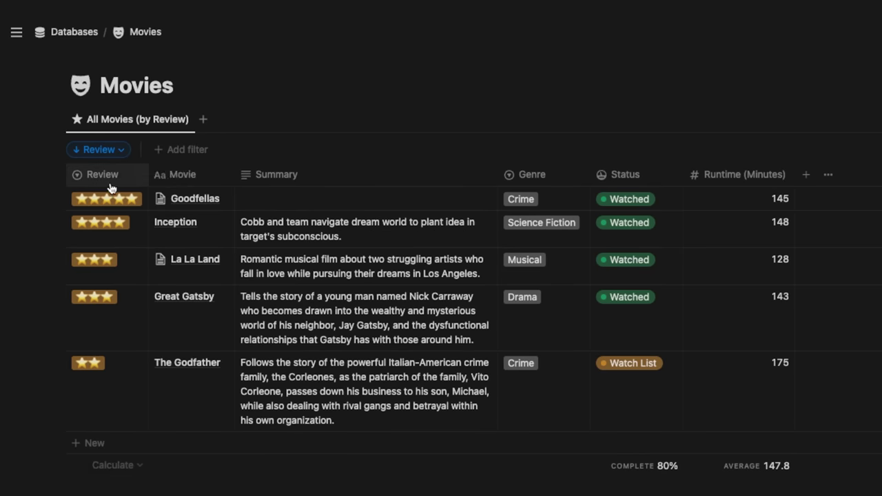
{"action": "left_click_drag", "start_coordinate": [146, 174], "coordinate": [150, 174]}
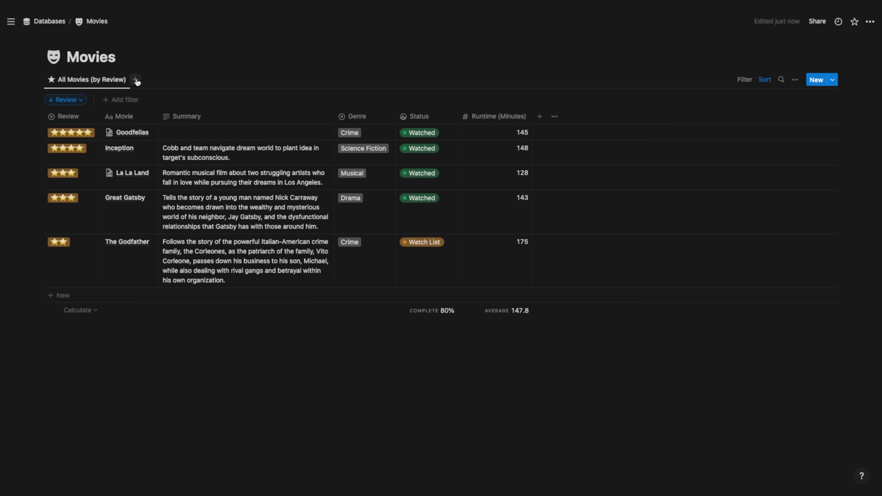
Step: Add a new board view named "All Movies (by Genre)" and give it the theater mask icon
{"action": "left_click", "coordinate": [136, 81]}
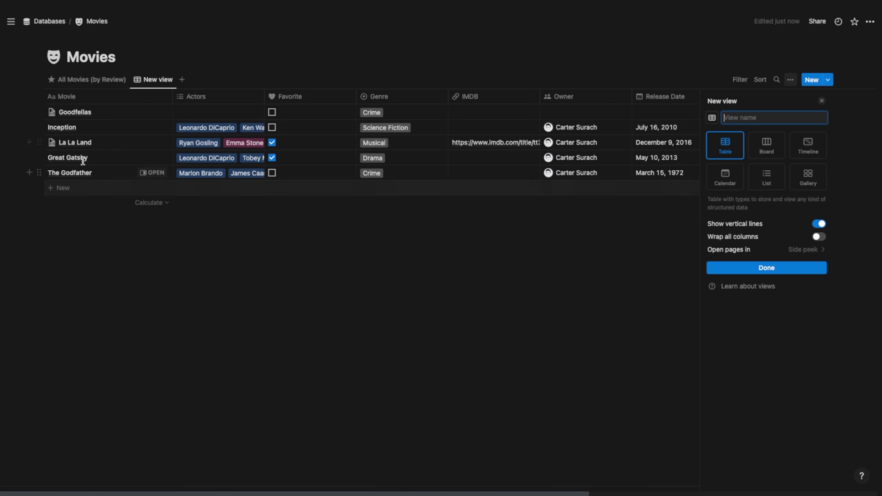
{"action": "left_click", "coordinate": [767, 147]}
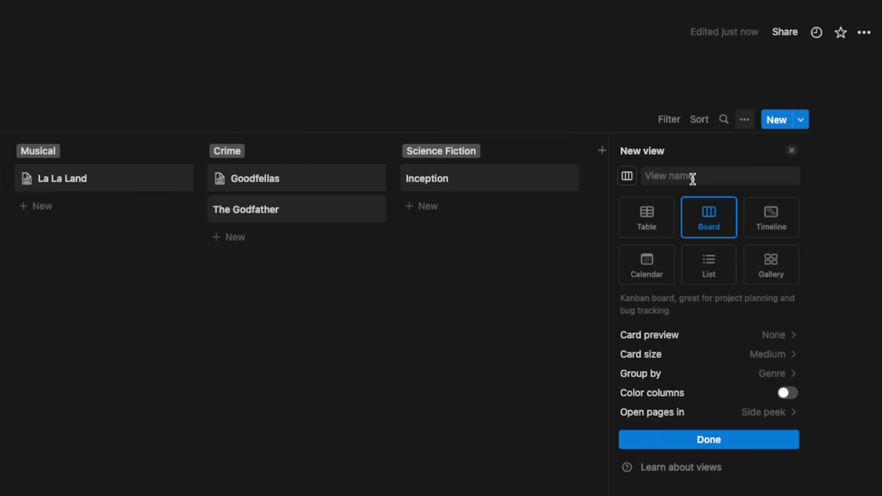
{"action": "left_click", "coordinate": [694, 176]}
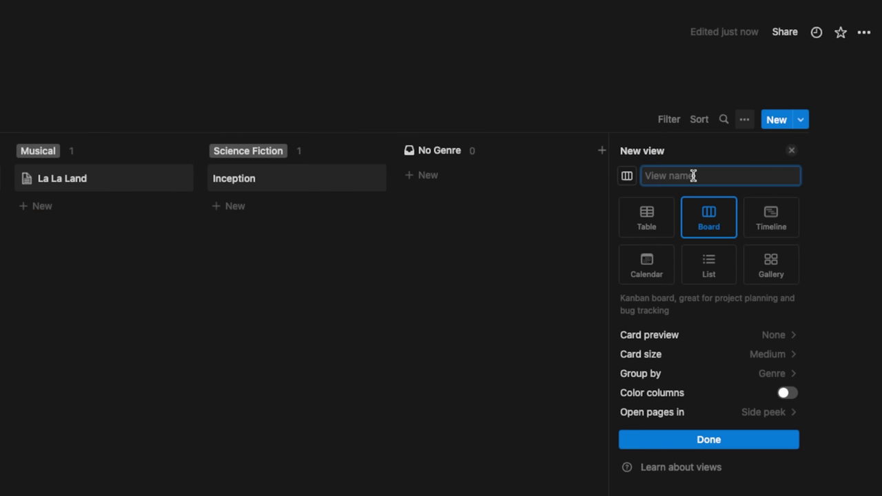
{"action": "type", "text": "All Movies (by Genre)"}
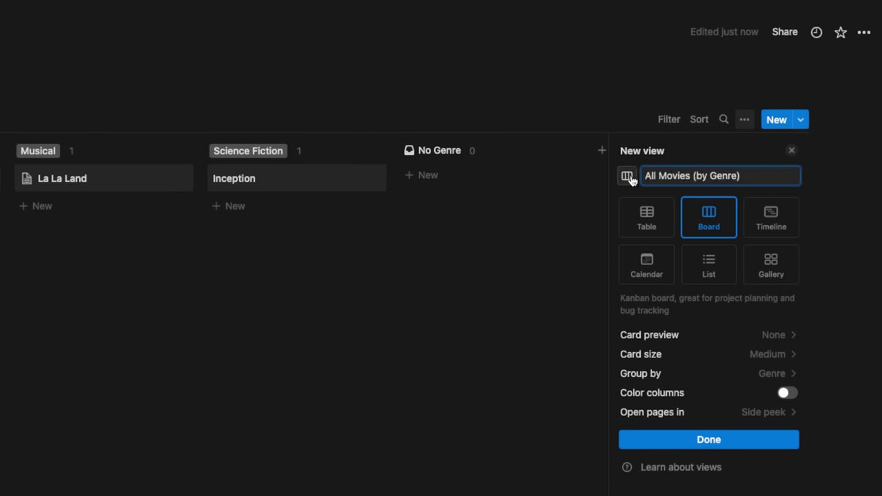
{"action": "left_click", "coordinate": [627, 176]}
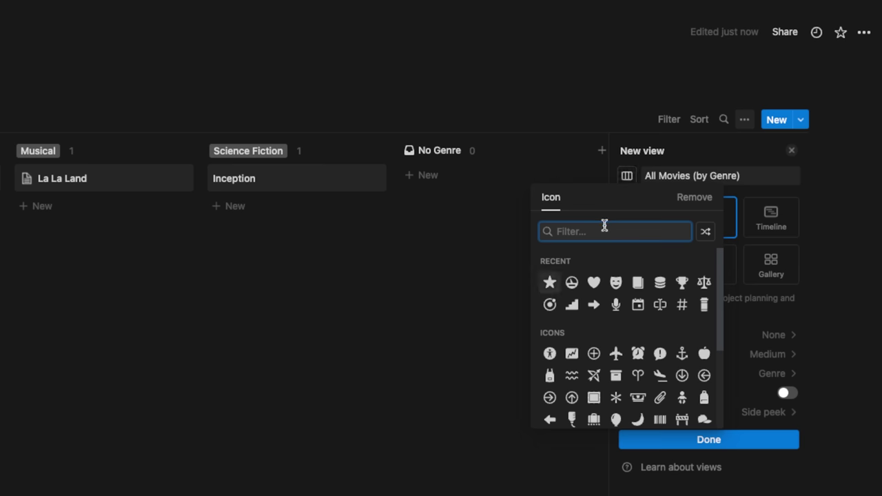
{"action": "left_click", "coordinate": [615, 283]}
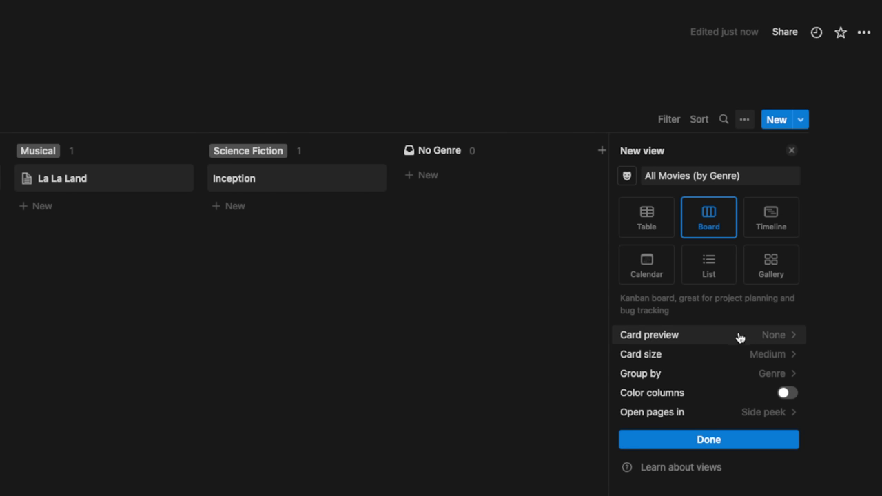
Step: Try the Page cover and Page content card previews on the board and look into the Great Gatsby page
{"action": "left_click", "coordinate": [743, 335]}
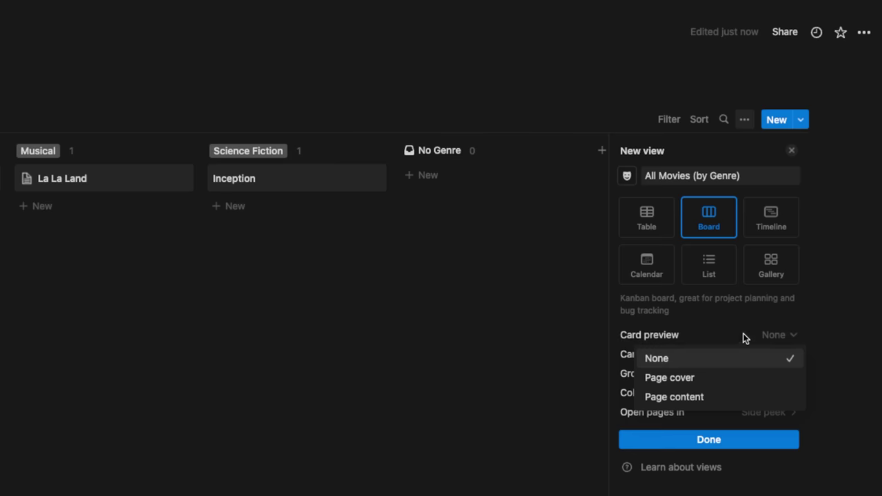
{"action": "left_click", "coordinate": [679, 378]}
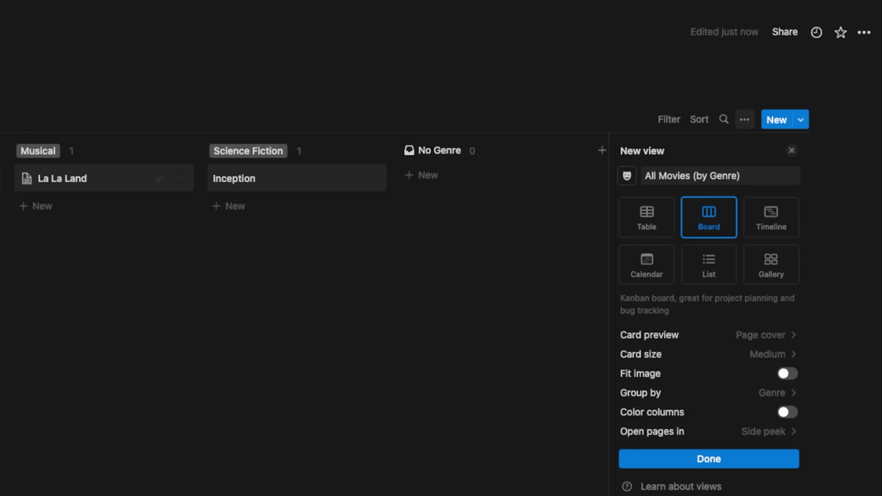
{"action": "left_click", "coordinate": [773, 336]}
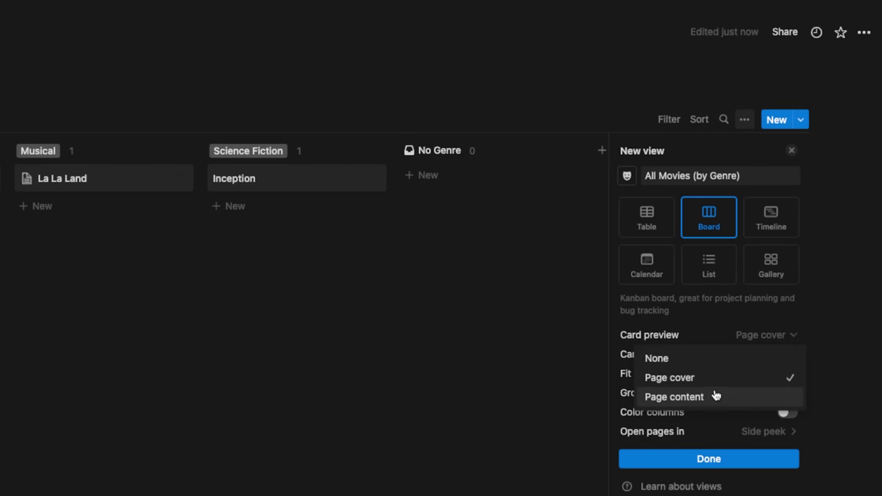
{"action": "left_click", "coordinate": [715, 396]}
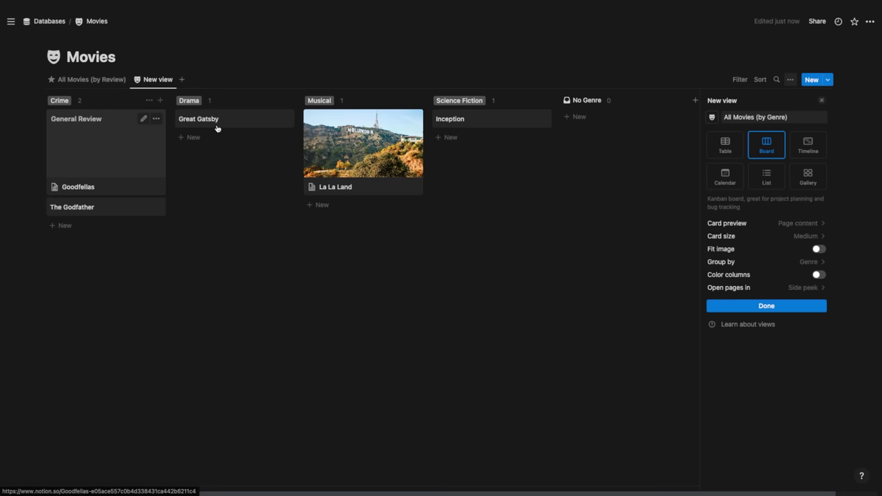
{"action": "left_click", "coordinate": [242, 120]}
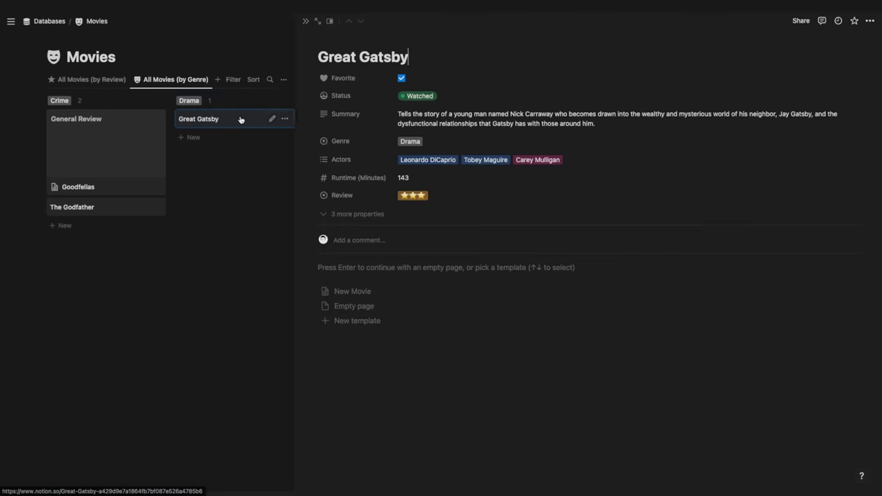
{"action": "left_click", "coordinate": [191, 264]}
Step: Set the board's card preview to None and its card size to Small
{"action": "left_click", "coordinate": [791, 80]}
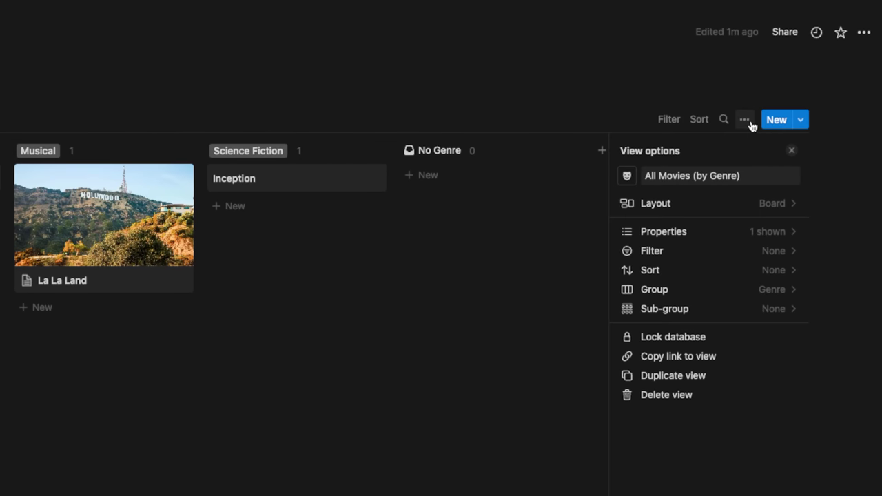
{"action": "left_click", "coordinate": [790, 134]}
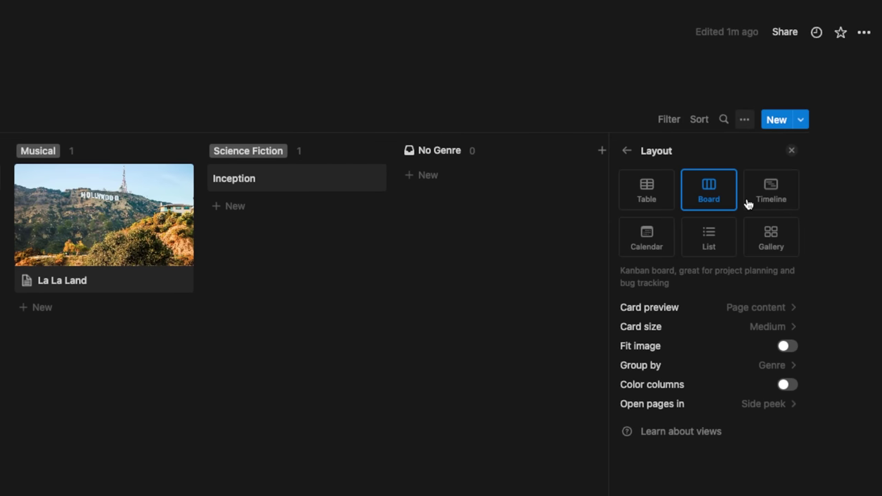
{"action": "left_click", "coordinate": [741, 309]}
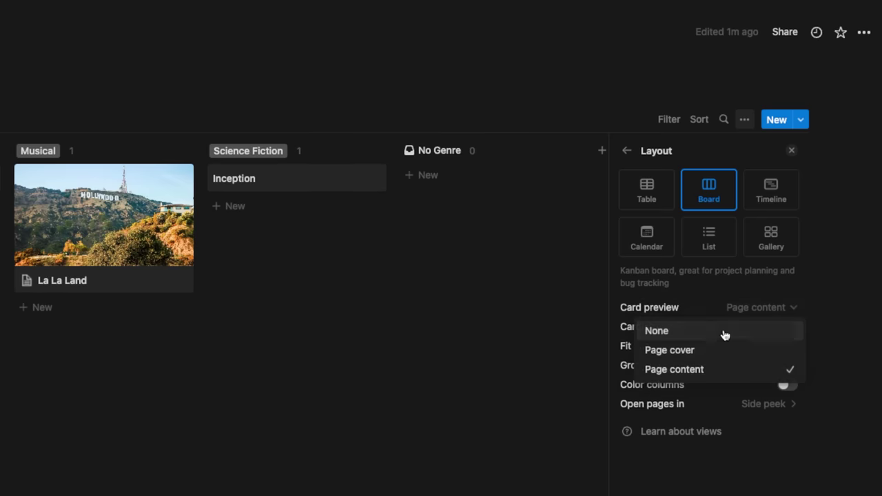
{"action": "left_click", "coordinate": [724, 335]}
{"action": "left_click", "coordinate": [755, 328]}
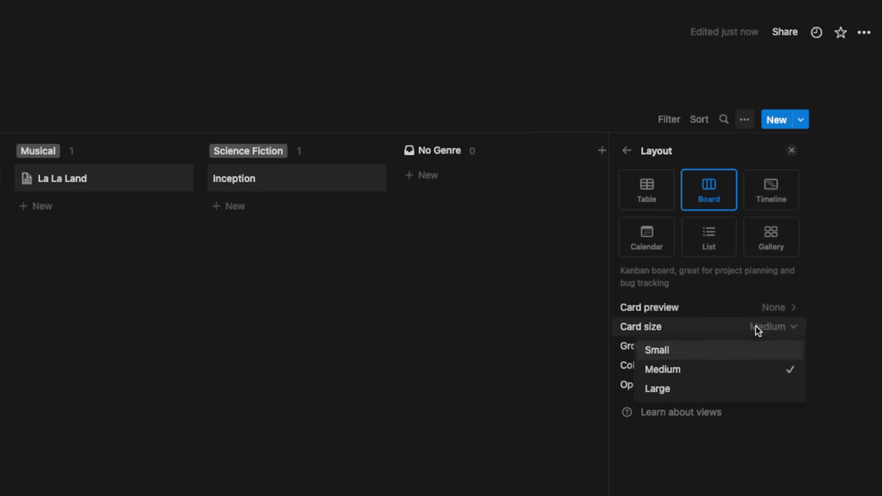
{"action": "left_click", "coordinate": [726, 353]}
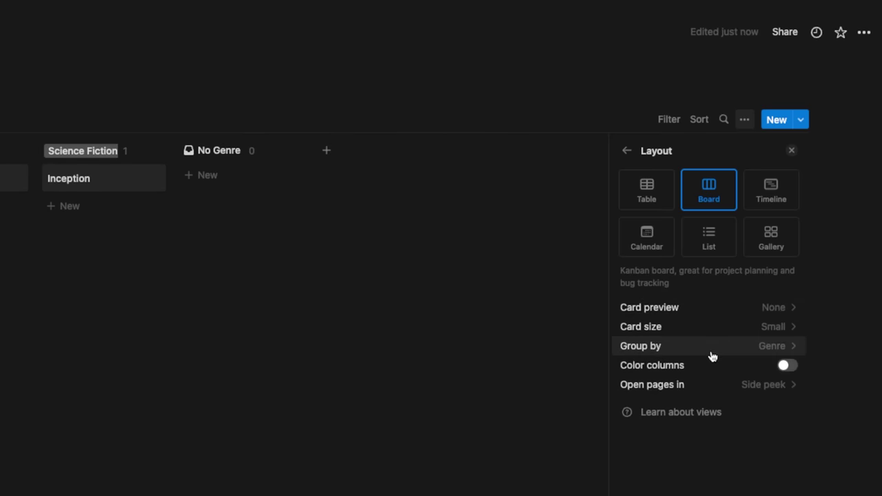
Step: Turn on Color columns, check the options for opening pages, and hide empty groups on the board
{"action": "left_click", "coordinate": [787, 366]}
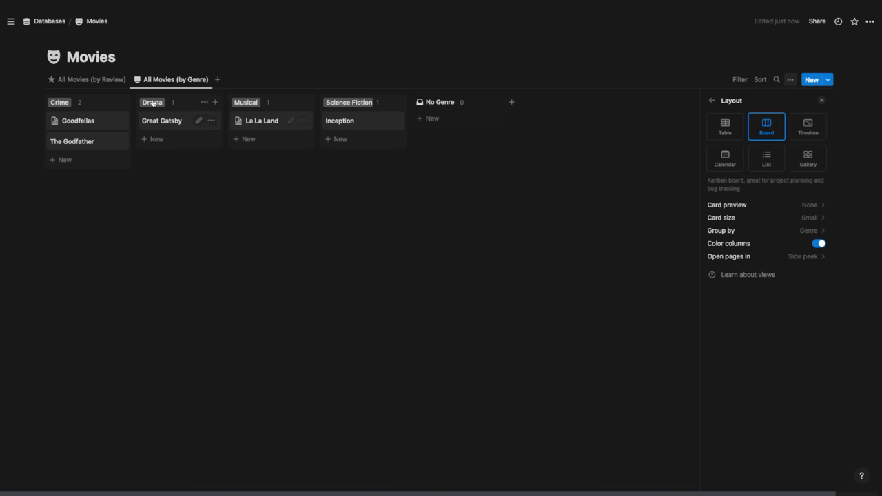
{"action": "left_click", "coordinate": [790, 258]}
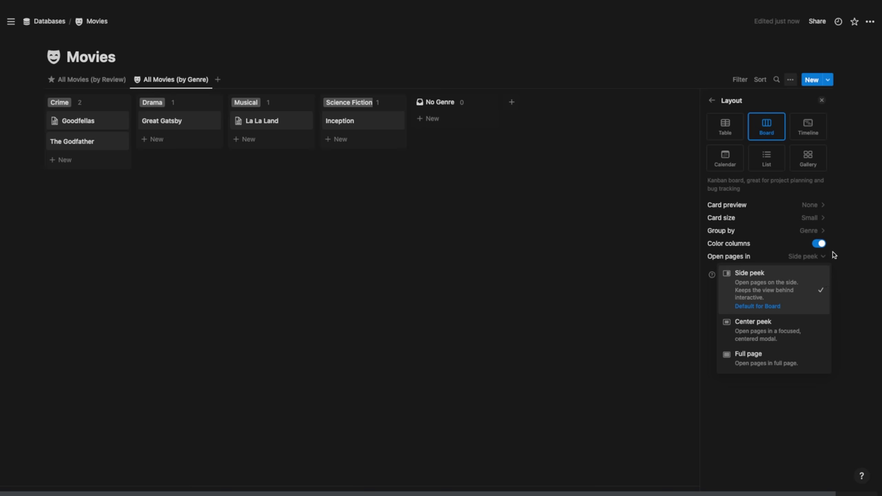
{"action": "left_click", "coordinate": [845, 229]}
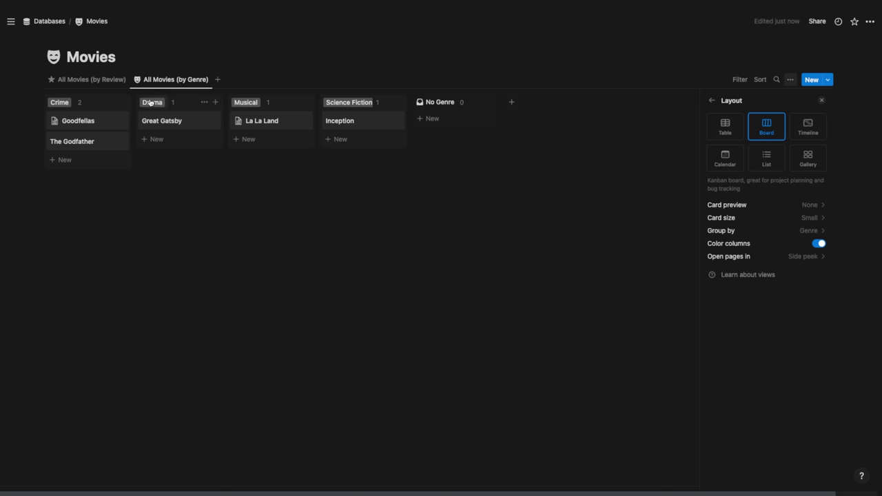
{"action": "left_click", "coordinate": [712, 102]}
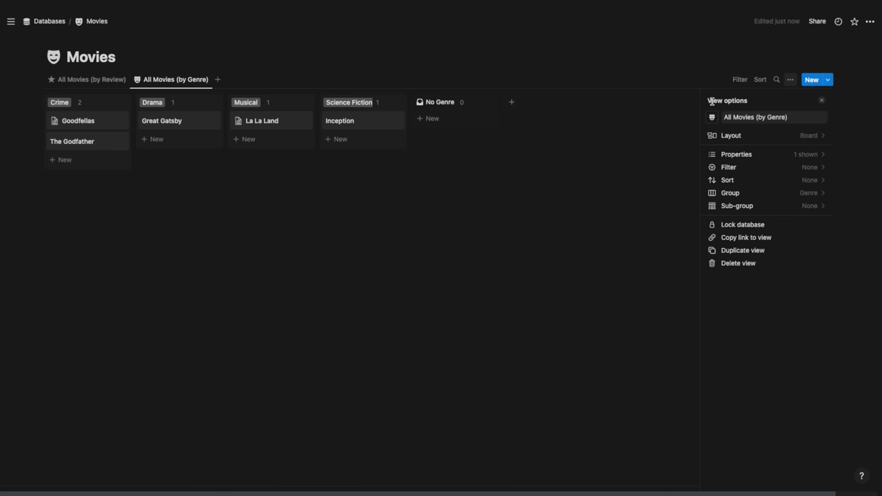
{"action": "left_click", "coordinate": [765, 195]}
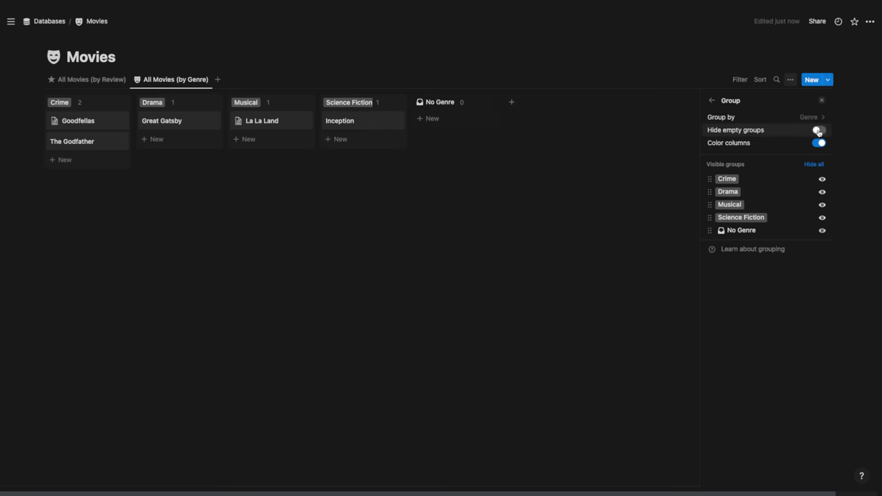
{"action": "left_click", "coordinate": [818, 131]}
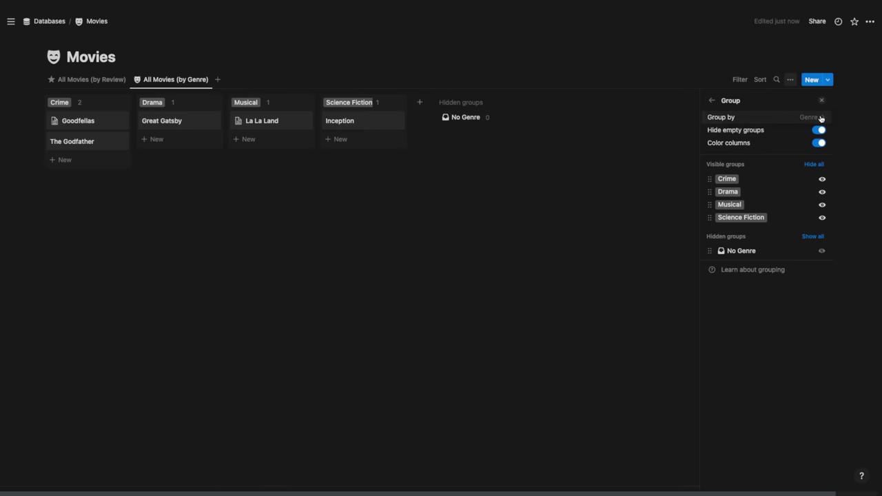
Step: Try grouping the board by Favorite and by Review, hiding the No Review group and all empty groups
{"action": "left_click", "coordinate": [821, 118]}
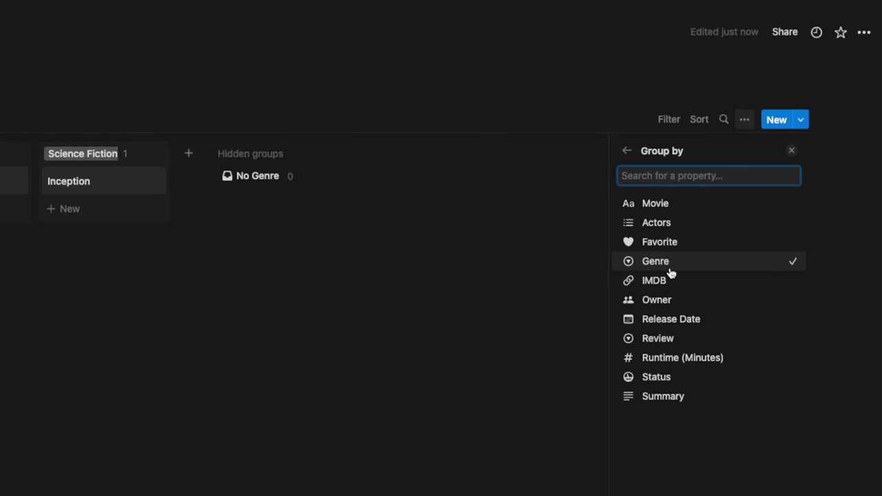
{"action": "left_click", "coordinate": [693, 249]}
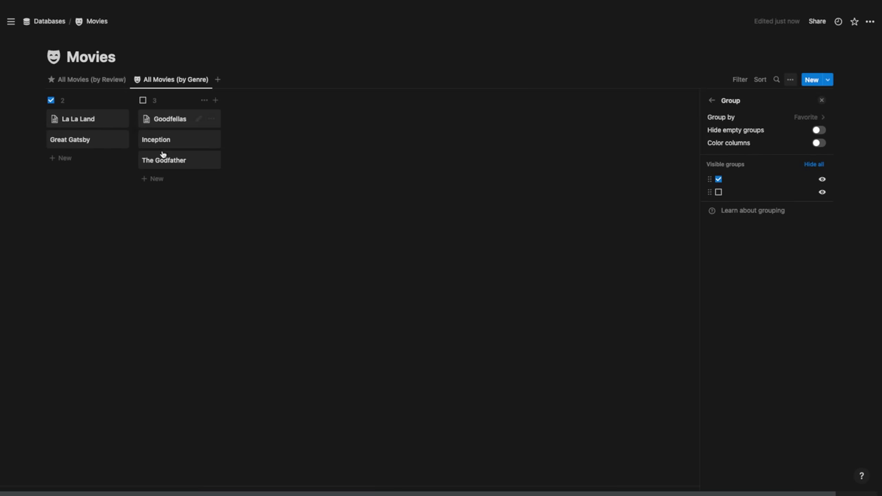
{"action": "left_click", "coordinate": [790, 117]}
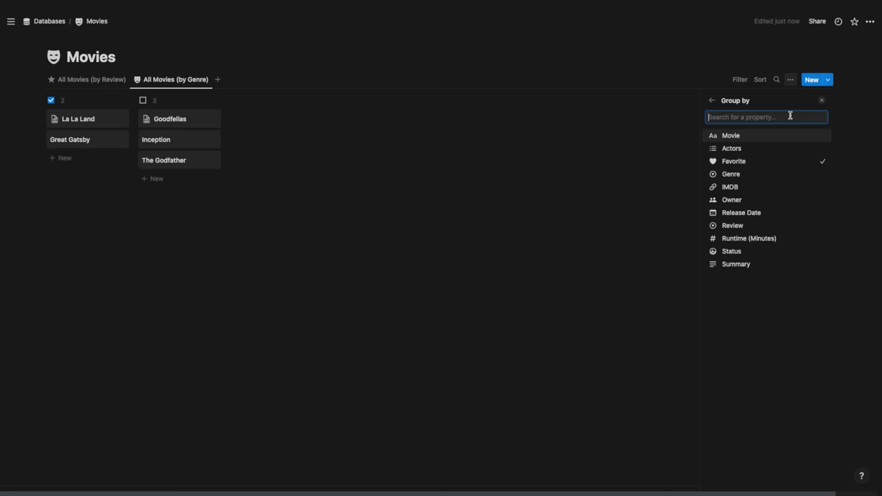
{"action": "left_click", "coordinate": [733, 225]}
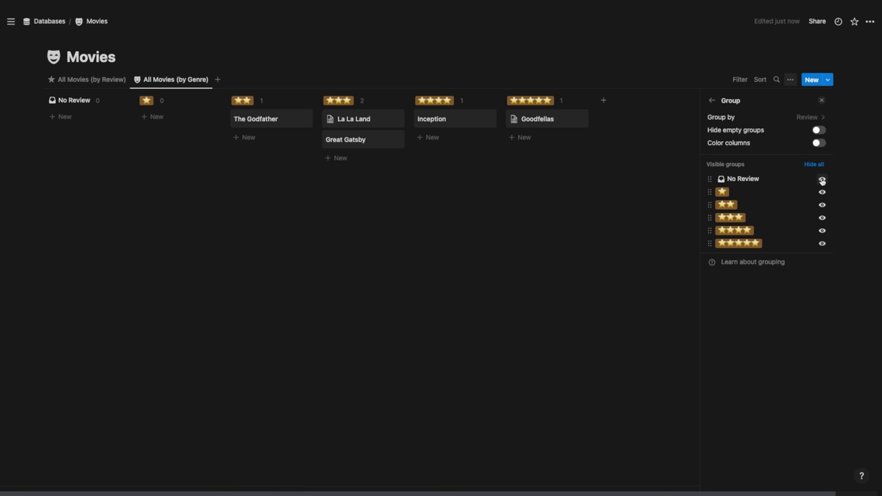
{"action": "left_click", "coordinate": [823, 180]}
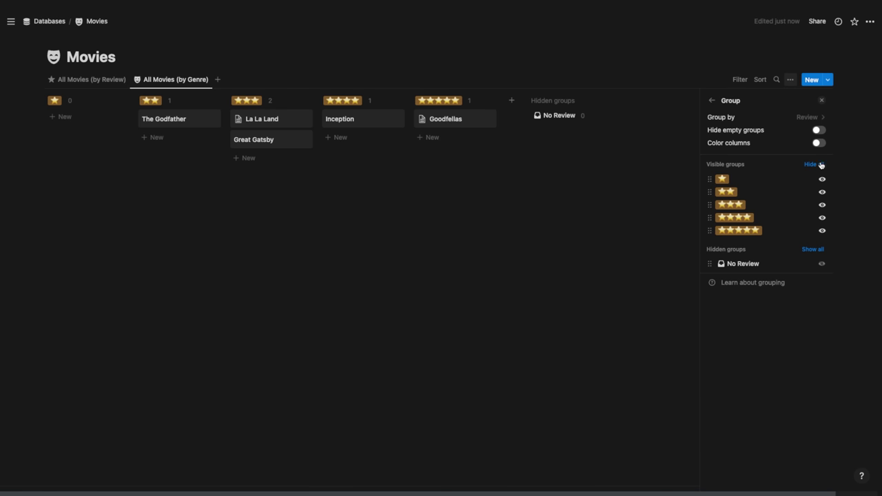
{"action": "left_click", "coordinate": [818, 131]}
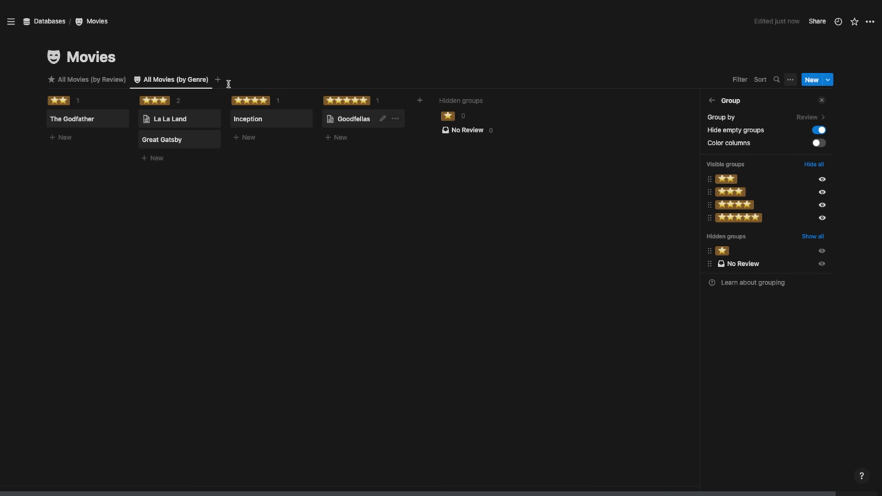
Step: Group the board by Genre again and close the view options
{"action": "left_click", "coordinate": [813, 118]}
{"action": "left_click", "coordinate": [774, 173]}
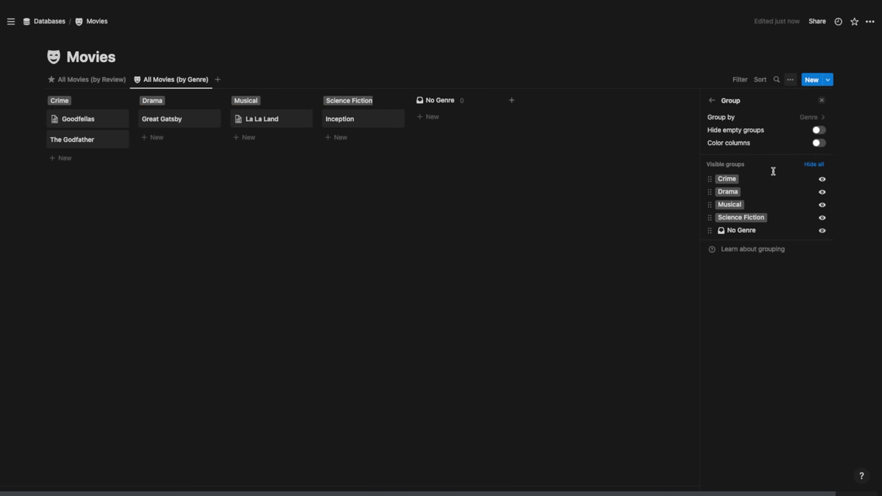
{"action": "left_click", "coordinate": [822, 102]}
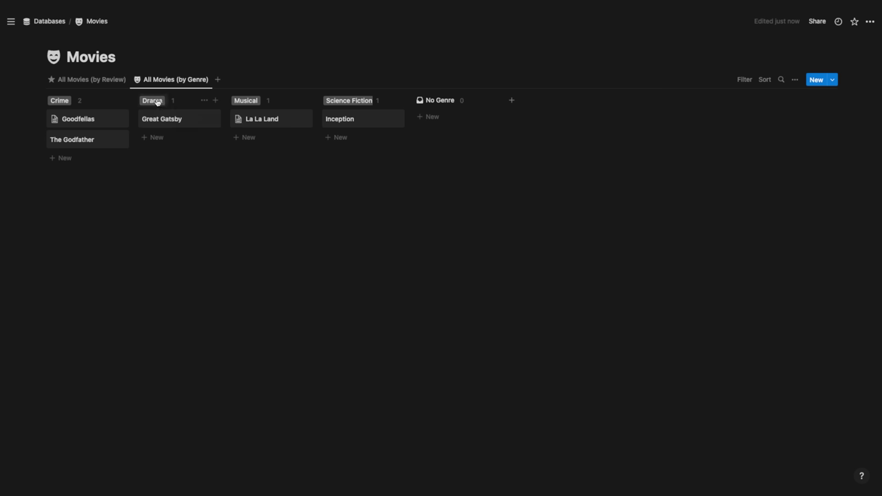
Step: Add a New Movie card to the Drama group and inspect its page in side peek
{"action": "left_click", "coordinate": [153, 138]}
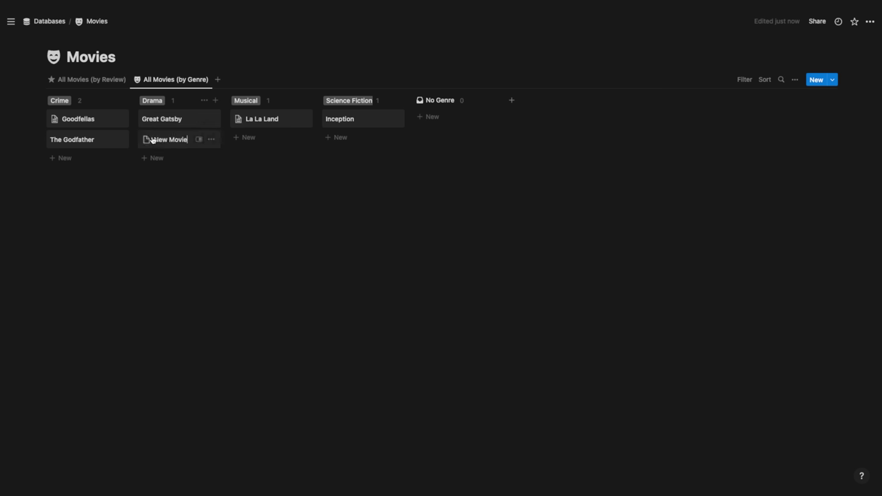
{"action": "left_click", "coordinate": [198, 140]}
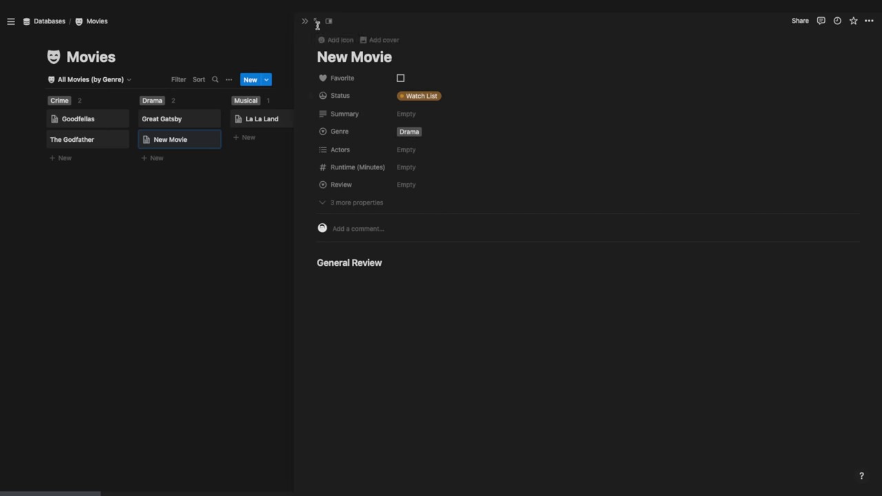
{"action": "left_click", "coordinate": [221, 163]}
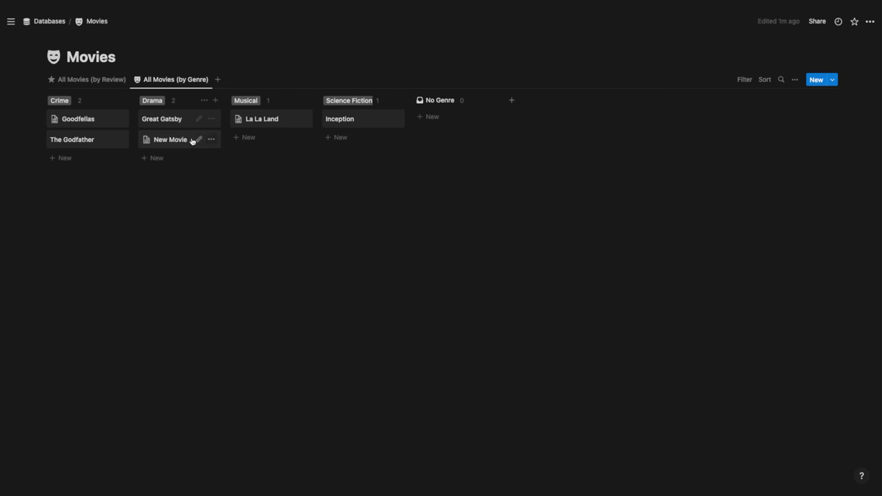
Step: Move the New Movie card to the Science Fiction group and open its page to check the Genre property
{"action": "left_click_drag", "start_coordinate": [186, 142], "coordinate": [331, 140]}
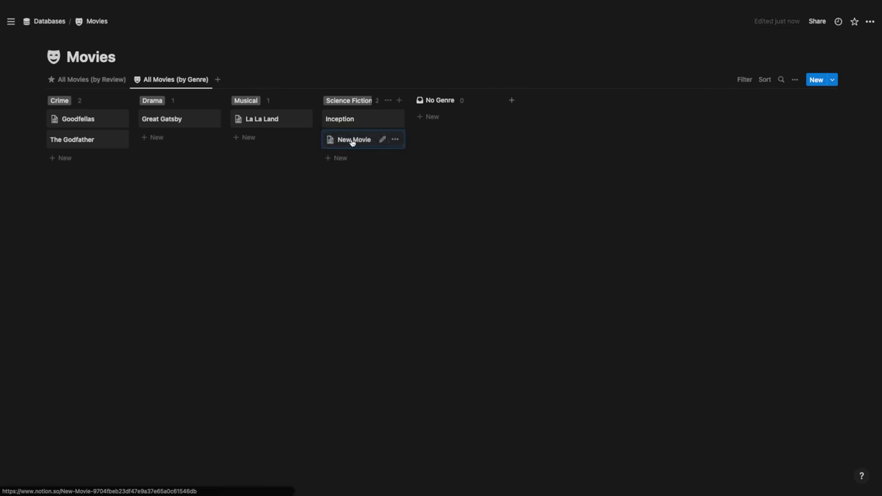
{"action": "left_click", "coordinate": [353, 141]}
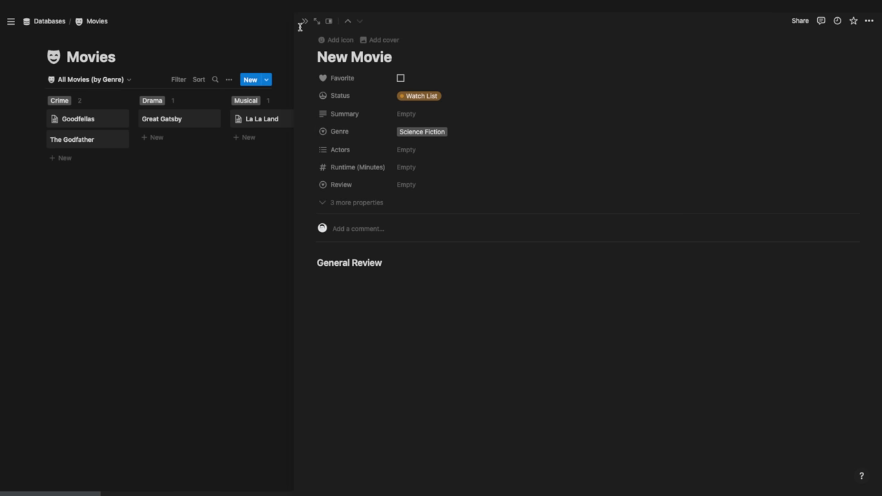
Step: Close the New Movie page and delete its card from the Science Fiction group
{"action": "key", "text": "Escape"}
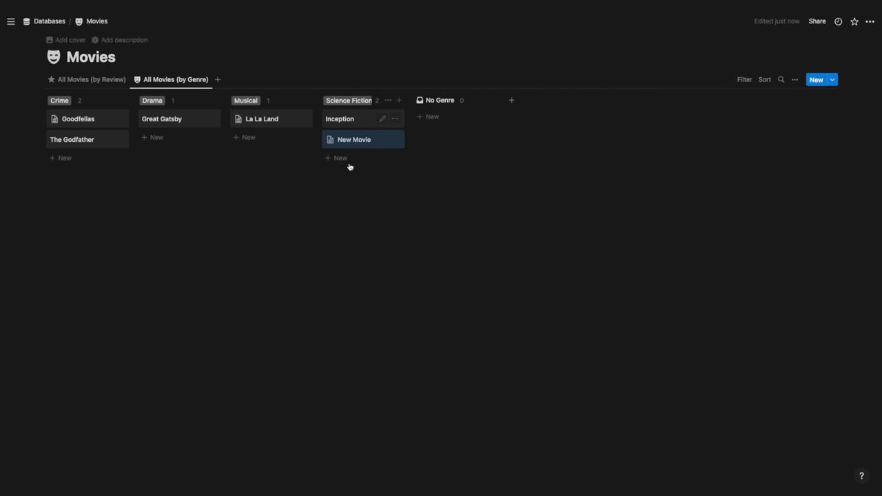
{"action": "left_click", "coordinate": [397, 141]}
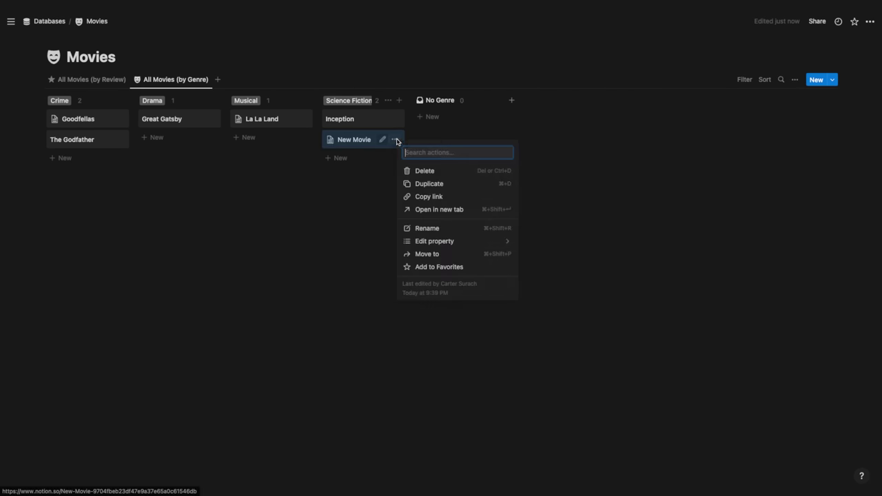
{"action": "left_click", "coordinate": [419, 170]}
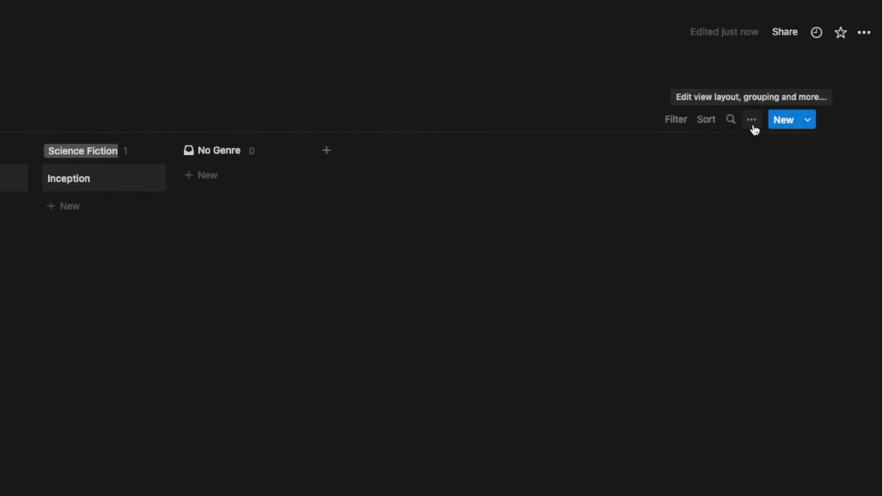
Step: Show the Status property on the cards of the All Movies (by Genre) board
{"action": "left_click", "coordinate": [752, 124]}
{"action": "left_click", "coordinate": [740, 233]}
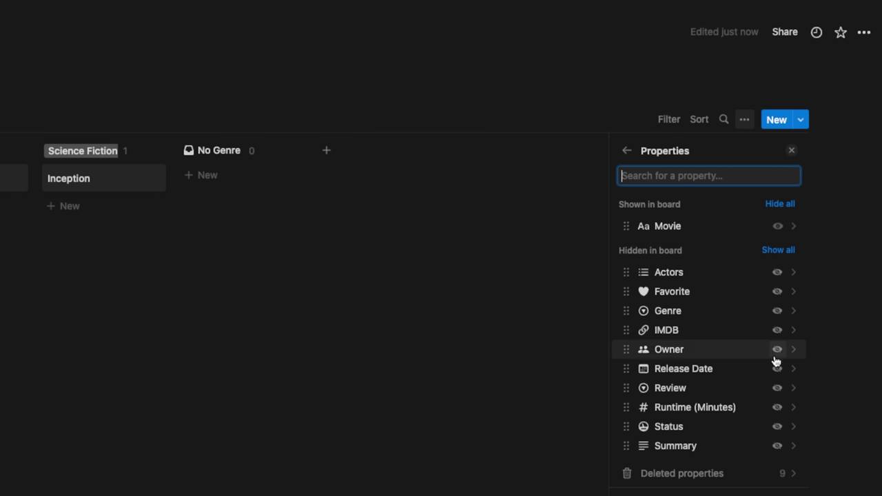
{"action": "left_click", "coordinate": [776, 428]}
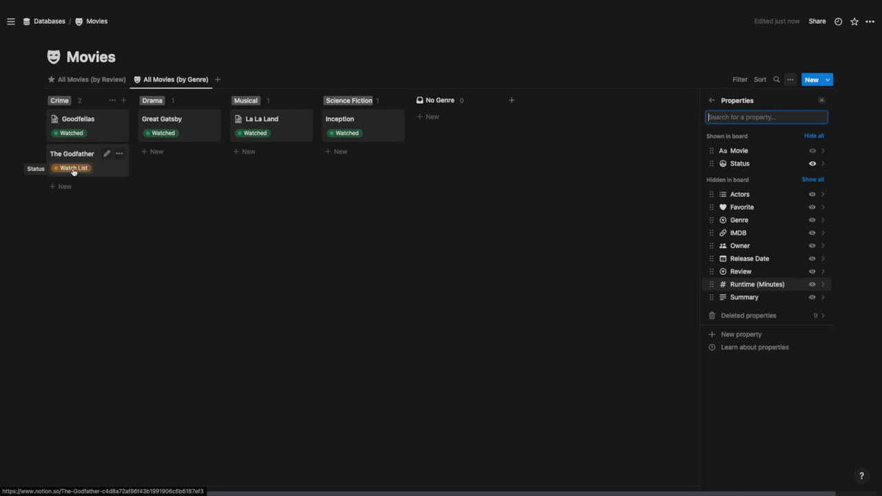
Step: Set the Status of Goodfellas to Watching and the Status of La La Land to Watch List
{"action": "left_click", "coordinate": [71, 134]}
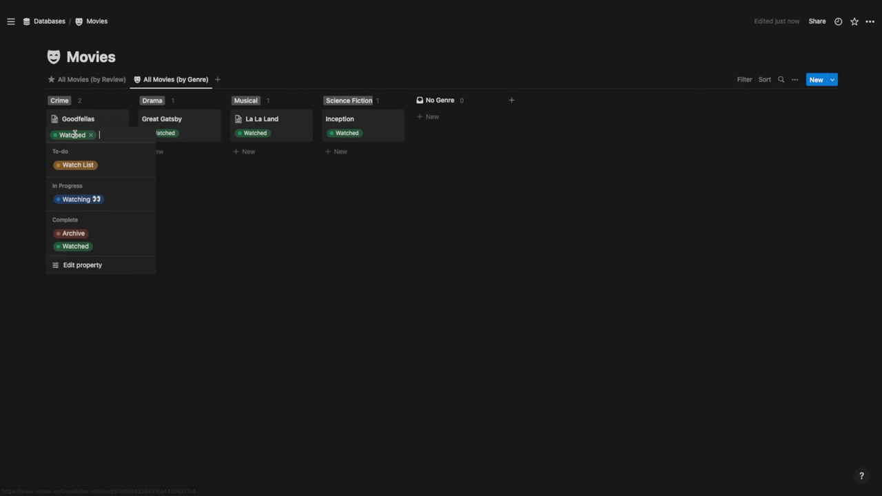
{"action": "left_click", "coordinate": [90, 199]}
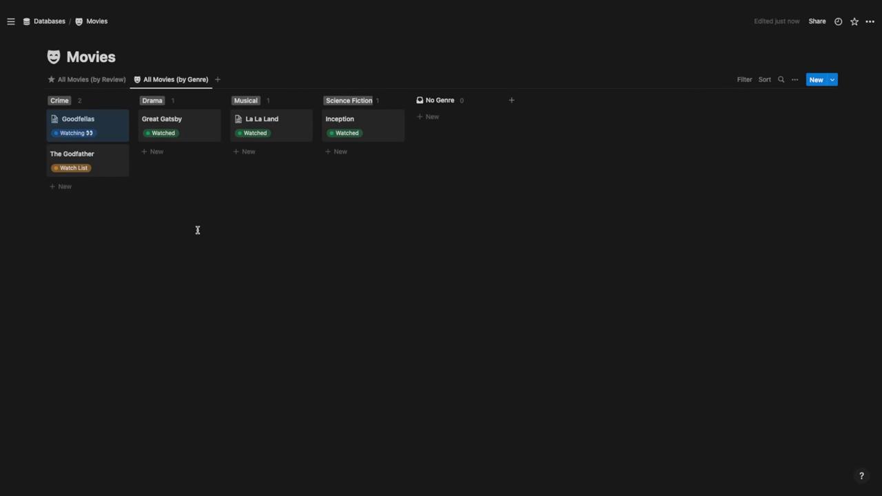
{"action": "left_click", "coordinate": [262, 134]}
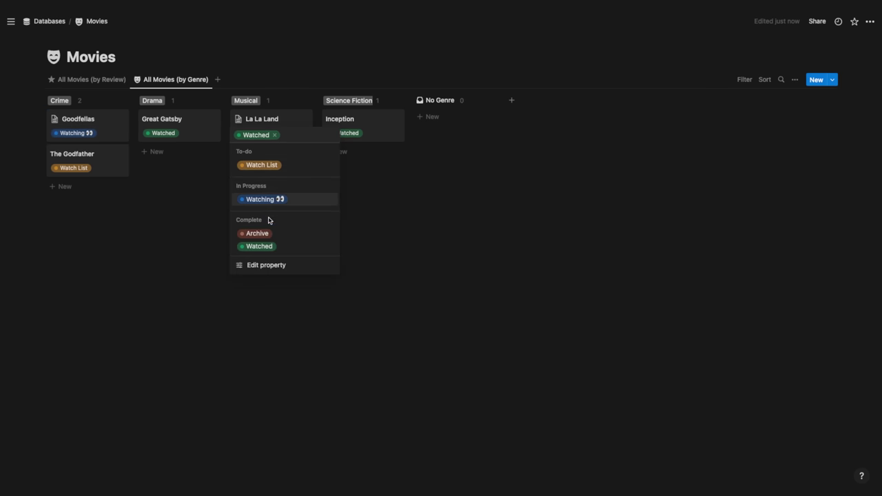
{"action": "left_click", "coordinate": [271, 165]}
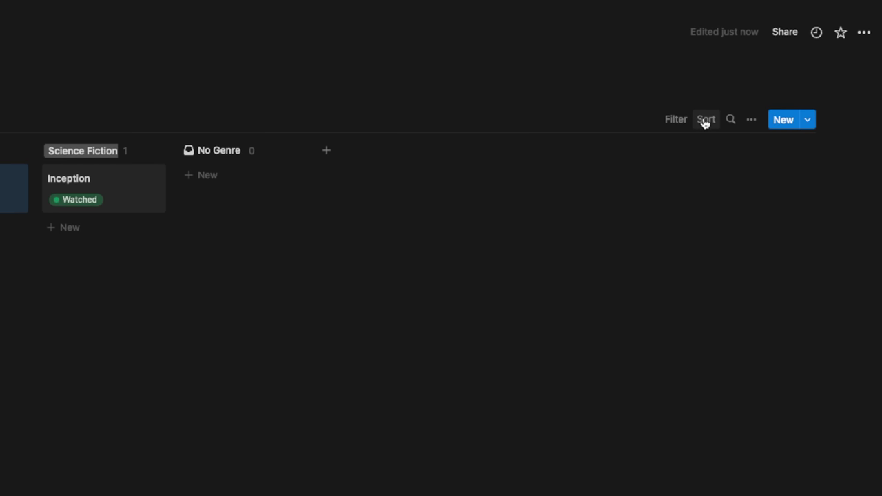
Step: Sort the All Movies (by Genre) board by the Status property
{"action": "left_click", "coordinate": [705, 121]}
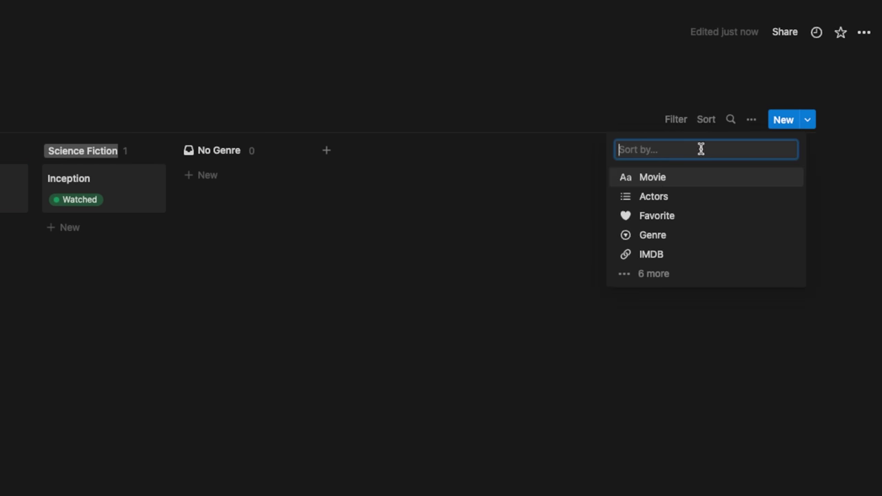
{"action": "left_click", "coordinate": [662, 283]}
{"action": "left_click", "coordinate": [655, 344]}
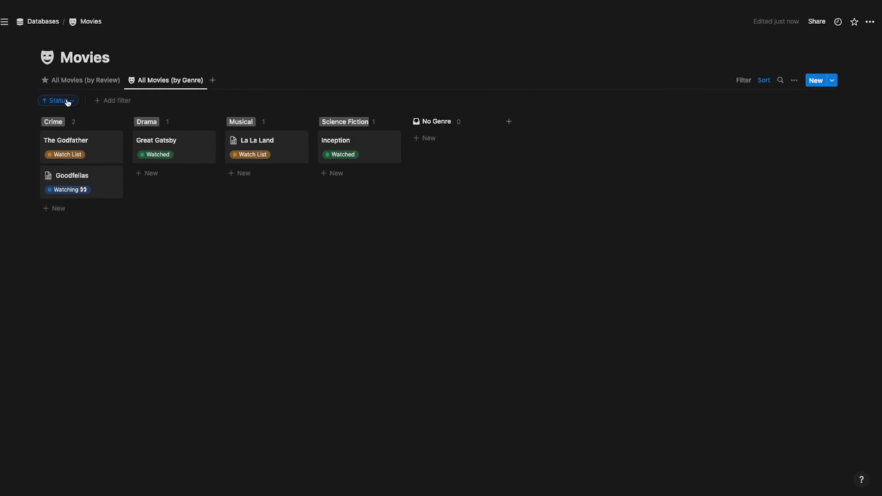
Step: Try descending order for the Status sort and return it to ascending
{"action": "left_click", "coordinate": [86, 121]}
{"action": "left_click", "coordinate": [78, 151]}
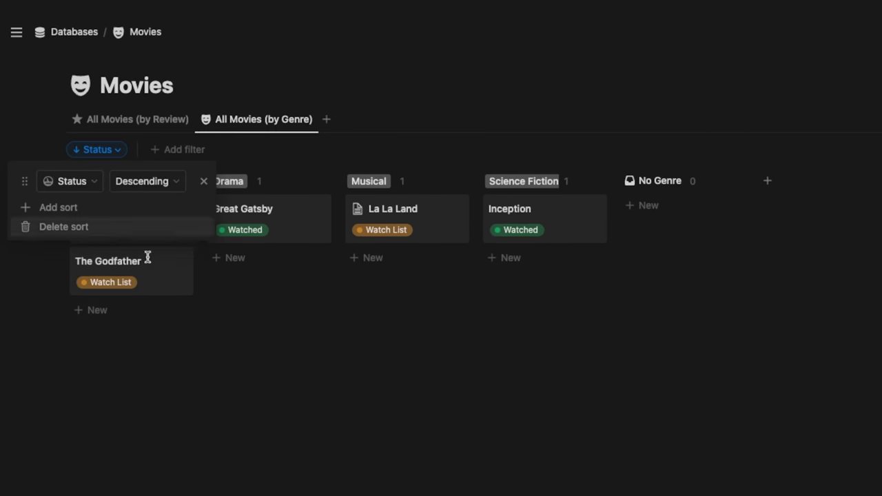
{"action": "left_click", "coordinate": [144, 180]}
{"action": "left_click", "coordinate": [144, 203]}
{"action": "key", "text": "Escape"}
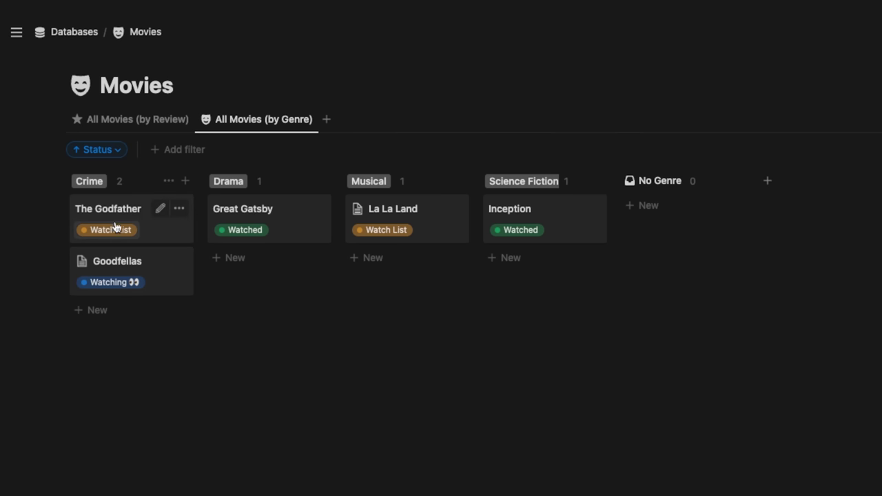
Step: Look over the Status sort settings and the order of The Godfather's Status options without changing them
{"action": "left_click", "coordinate": [119, 150]}
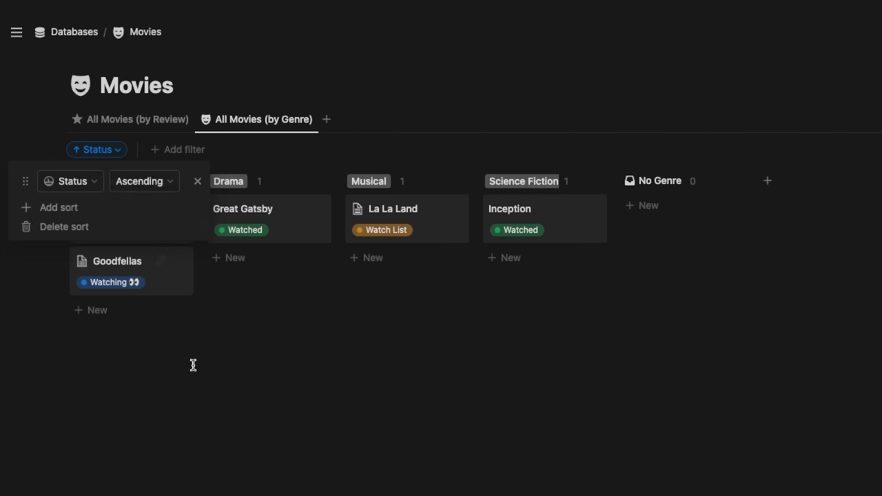
{"action": "left_click", "coordinate": [193, 364]}
{"action": "left_click", "coordinate": [107, 236]}
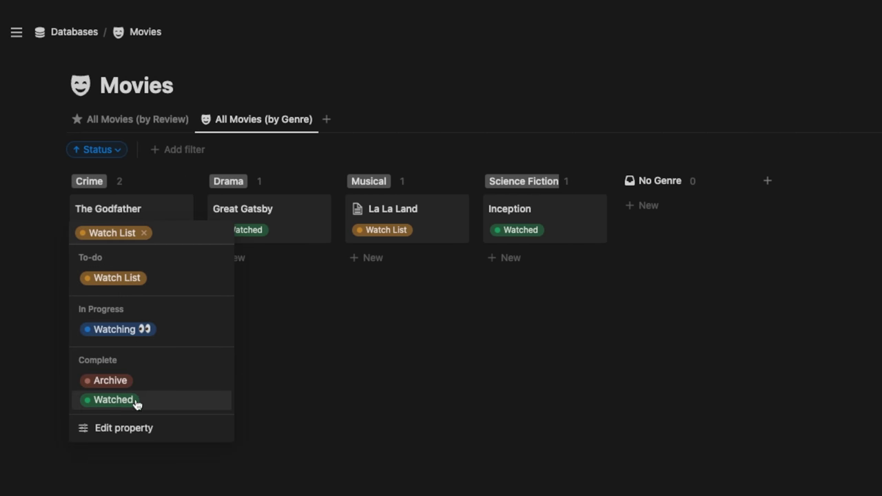
{"action": "key", "text": "Escape"}
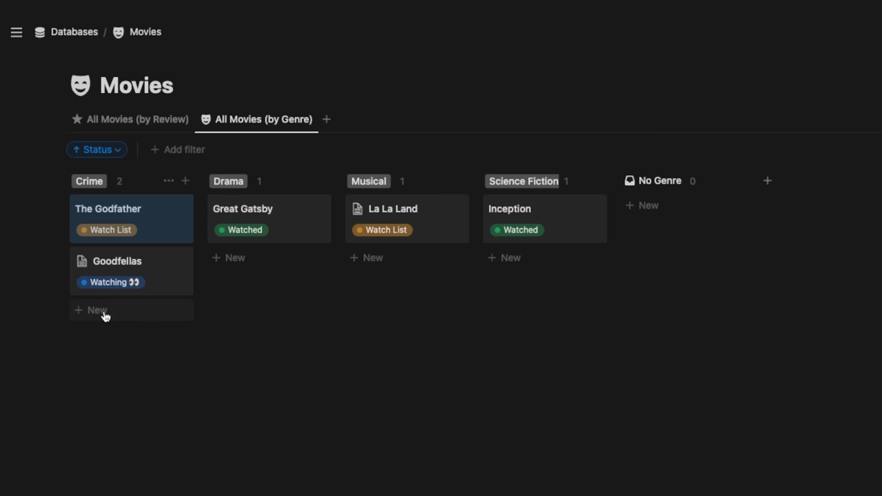
Step: Add a New Movie card to the Crime group and set its Status to Watched
{"action": "left_click", "coordinate": [104, 316]}
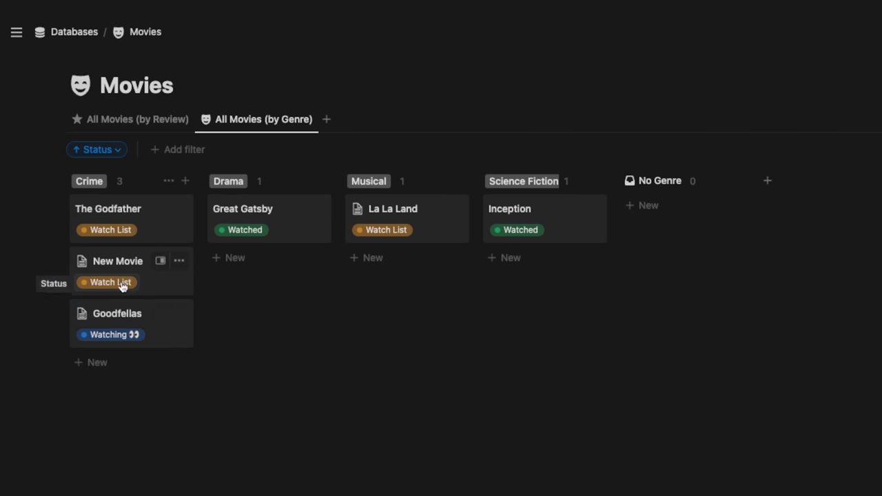
{"action": "left_click", "coordinate": [123, 286]}
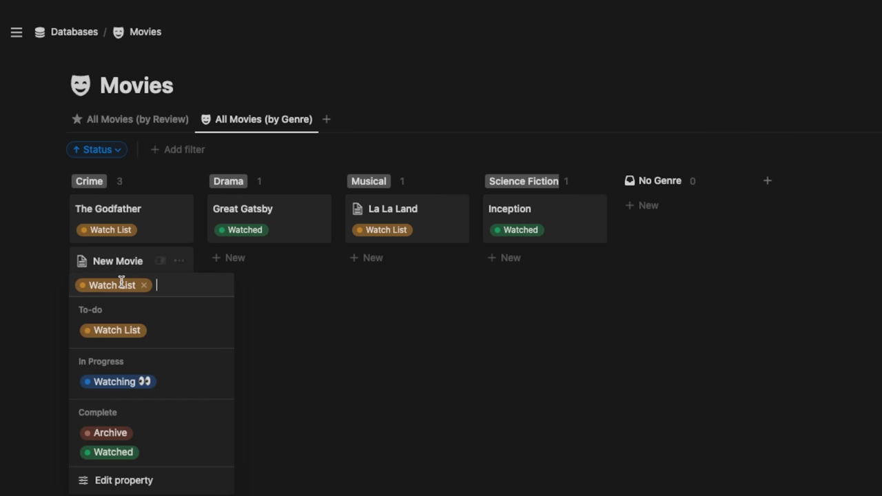
{"action": "left_click", "coordinate": [118, 453]}
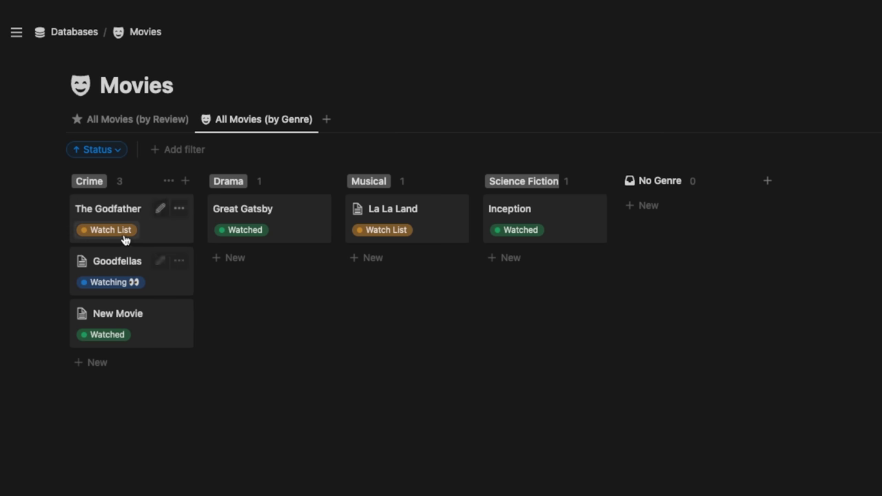
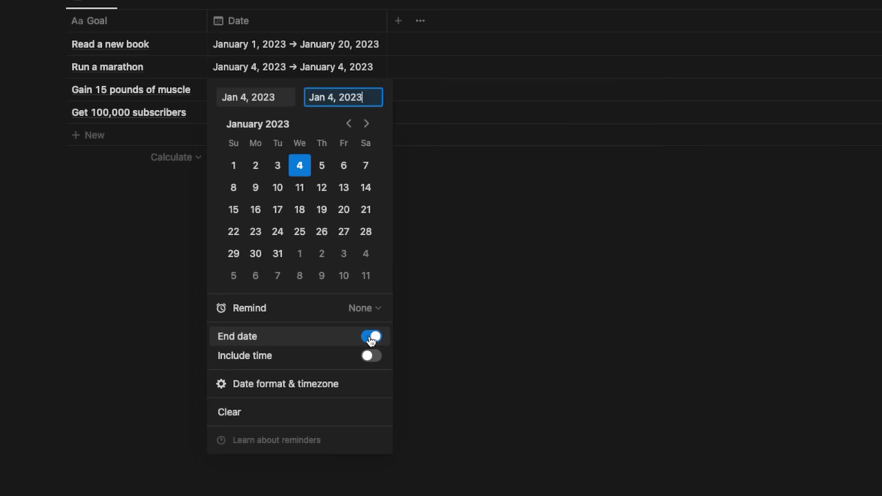
Step: In the Goals database, set the Run a marathon date range to January 1, 2023 through March 31, 2023
{"action": "key", "text": "shift+Tab"}
{"action": "left_click", "coordinate": [235, 165]}
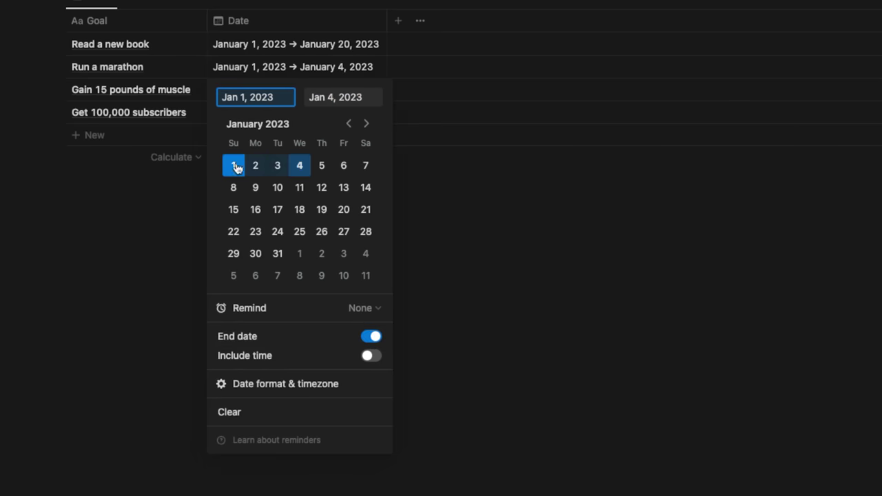
{"action": "left_click", "coordinate": [366, 123]}
{"action": "left_click", "coordinate": [347, 104]}
{"action": "left_click", "coordinate": [366, 124]}
{"action": "left_click", "coordinate": [366, 123]}
{"action": "left_click", "coordinate": [343, 254]}
{"action": "left_click", "coordinate": [449, 250]}
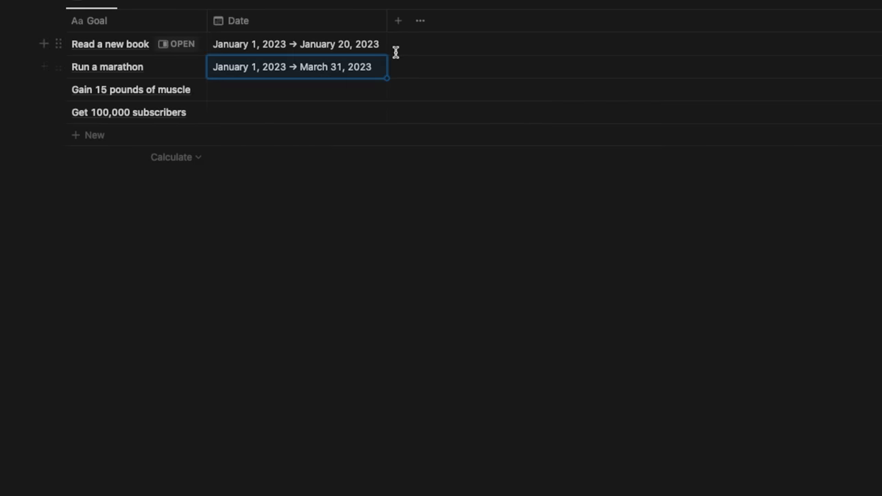
Step: Set the Gain 15 pounds of muscle date range to January 1, 2023 through September 30, 2023
{"action": "left_click", "coordinate": [272, 97]}
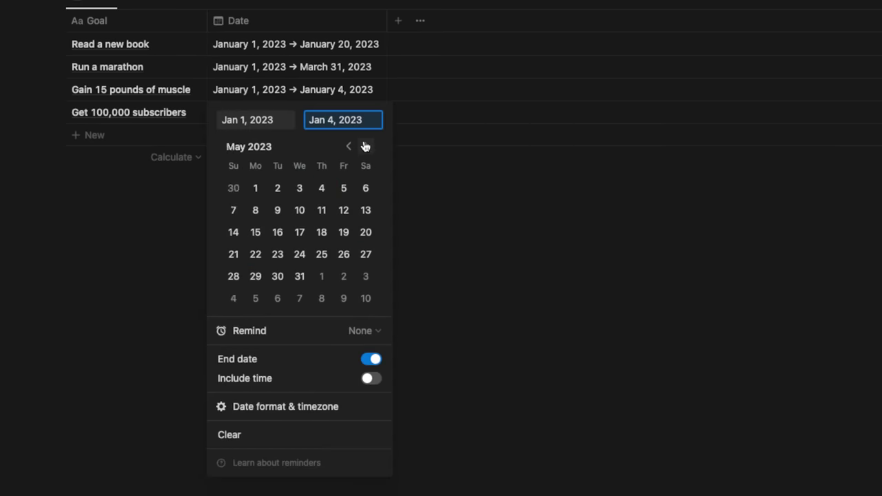
{"action": "left_click", "coordinate": [366, 146]}
{"action": "left_click", "coordinate": [365, 146]}
{"action": "left_click", "coordinate": [366, 146]}
{"action": "left_click", "coordinate": [366, 146]}
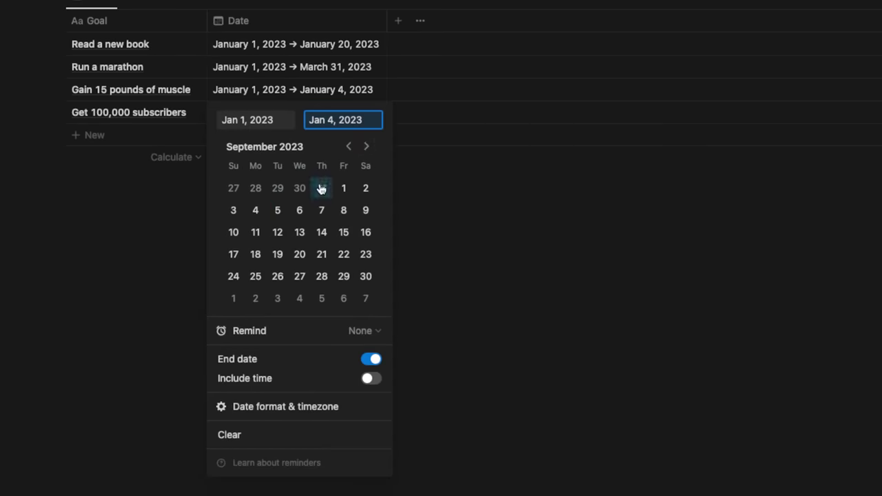
{"action": "left_click", "coordinate": [365, 277]}
{"action": "left_click", "coordinate": [425, 171]}
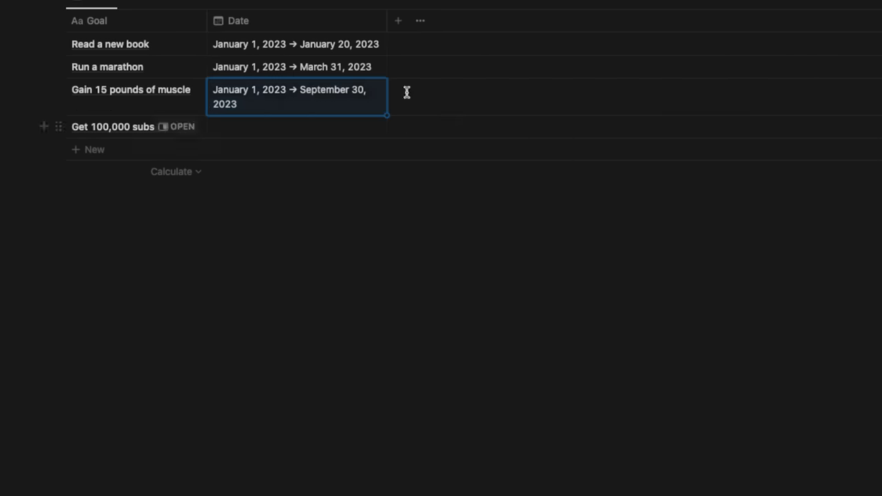
Step: Give the Get 100,000 subscribers goal a date range with an end date, from January 1, 2023 to December 31, 2023
{"action": "left_click", "coordinate": [311, 112]}
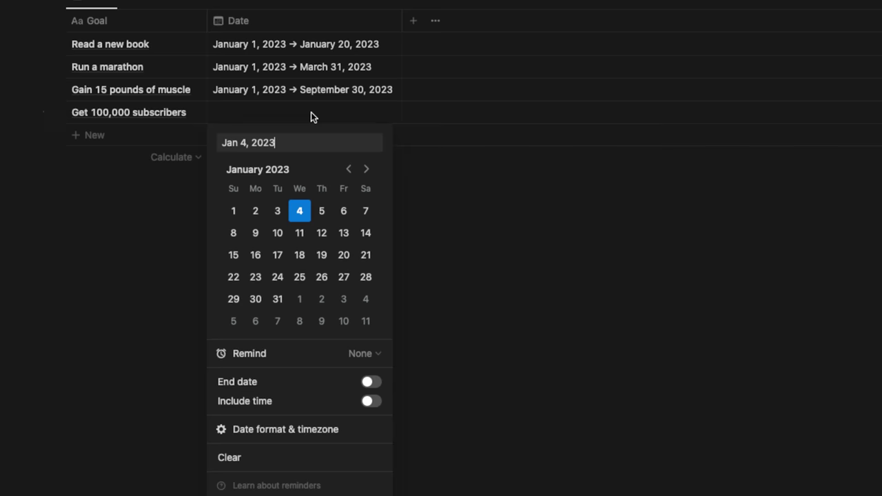
{"action": "left_click", "coordinate": [235, 211]}
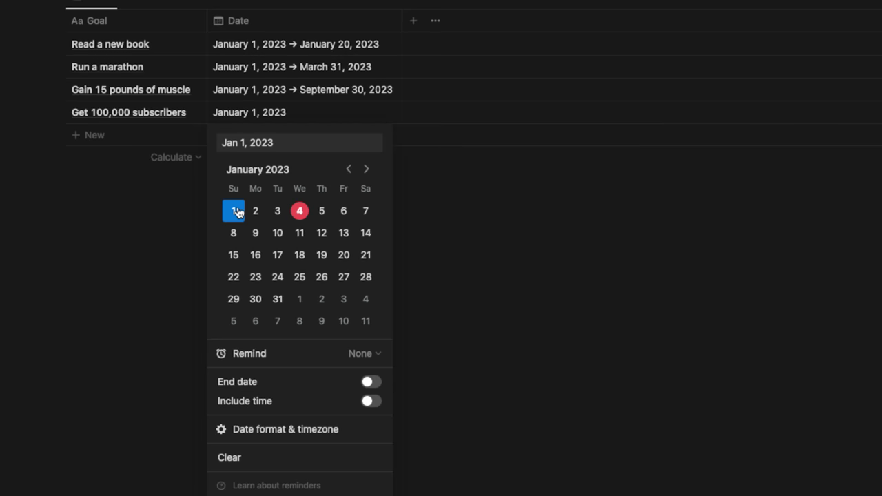
{"action": "left_click", "coordinate": [371, 382]}
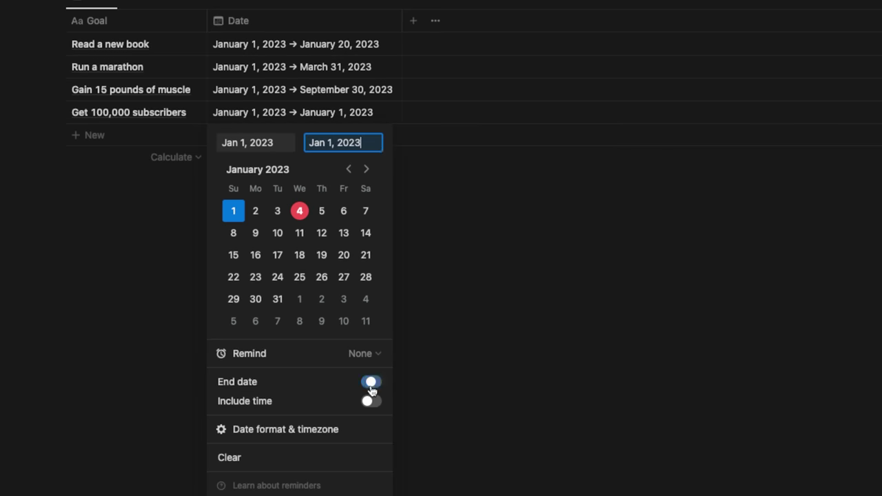
{"action": "triple_click", "coordinate": [369, 171]}
{"action": "triple_click", "coordinate": [369, 171]}
{"action": "double_click", "coordinate": [369, 171]}
{"action": "left_click", "coordinate": [369, 170]}
{"action": "left_click", "coordinate": [368, 171]}
{"action": "left_click", "coordinate": [368, 171]}
{"action": "left_click", "coordinate": [234, 321]}
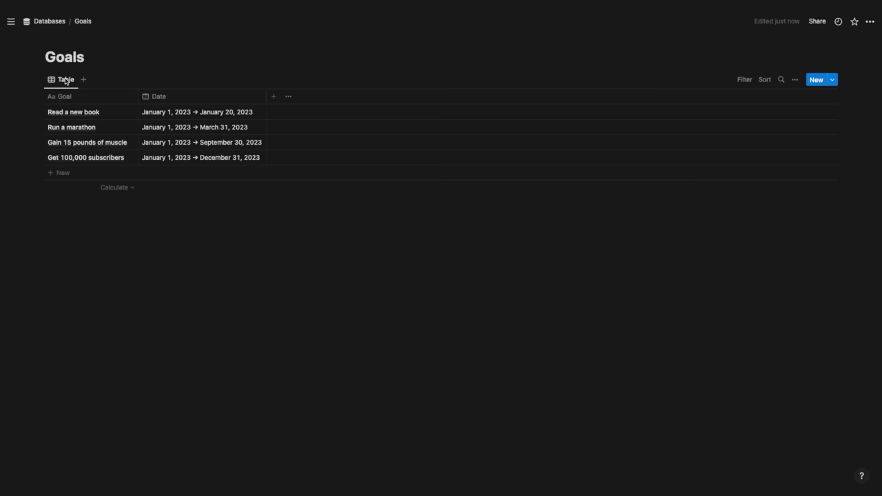
Step: Rename the Goals table view to All Goals and give it a trophy icon
{"action": "left_click", "coordinate": [65, 80]}
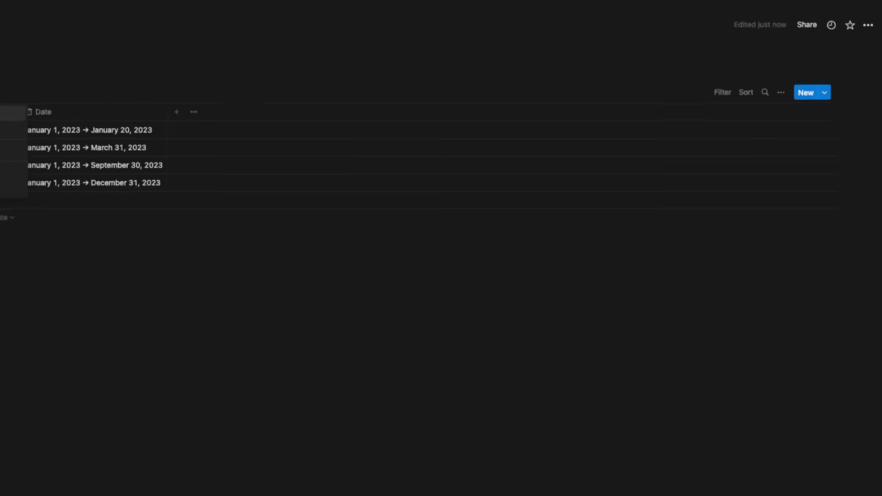
{"action": "type", "text": "All Goals"}
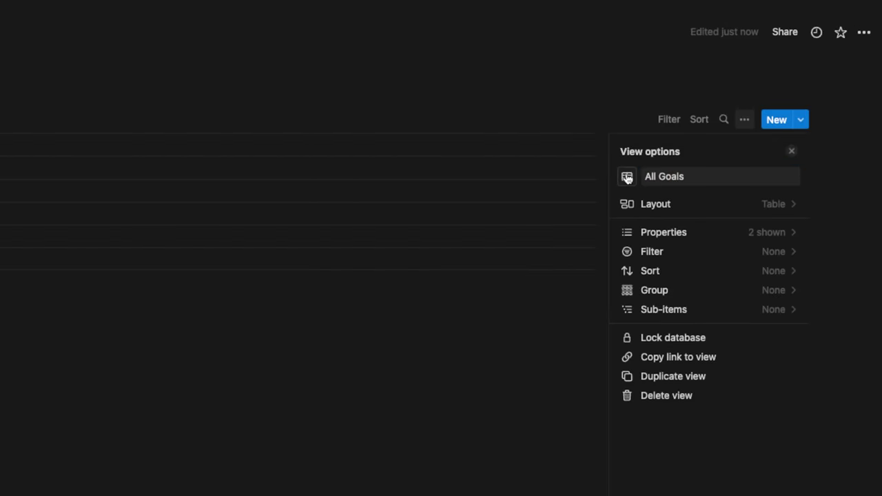
{"action": "left_click", "coordinate": [626, 177]}
{"action": "type", "text": "trophy"}
{"action": "left_click", "coordinate": [549, 264]}
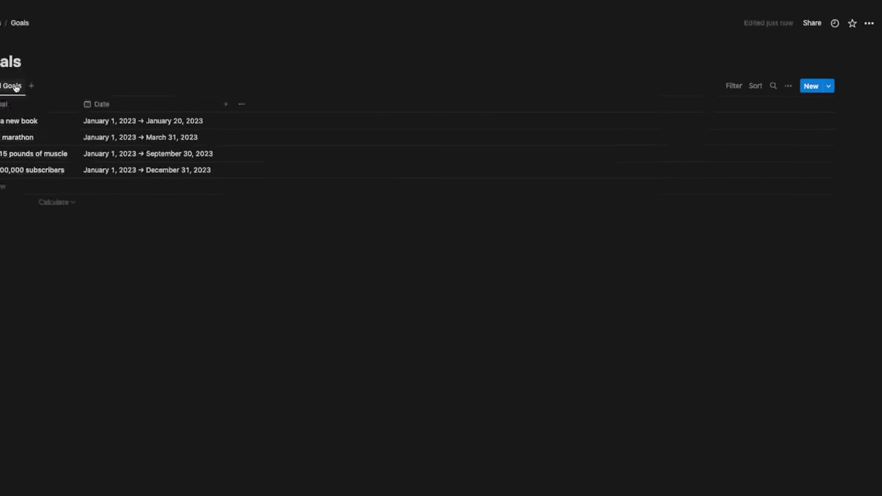
Step: Add a timeline view named Timeline to the Goals database, with the timeline shown by Date
{"action": "left_click", "coordinate": [92, 81]}
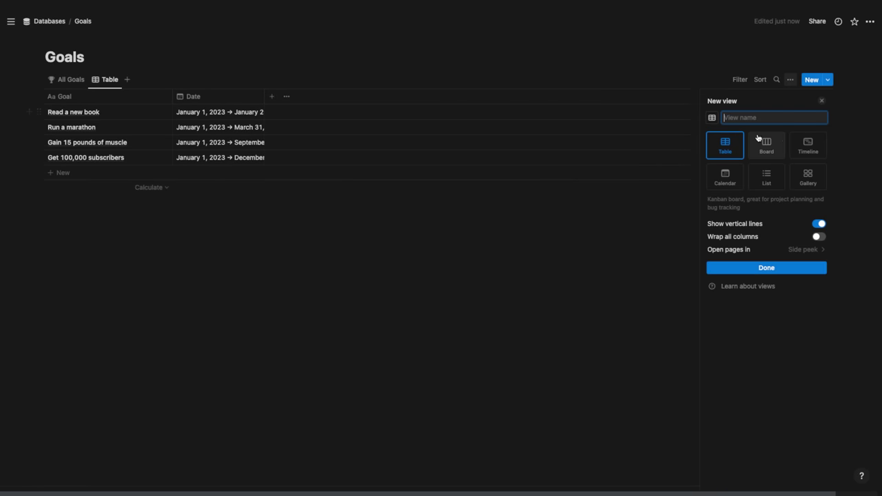
{"action": "left_click", "coordinate": [799, 145]}
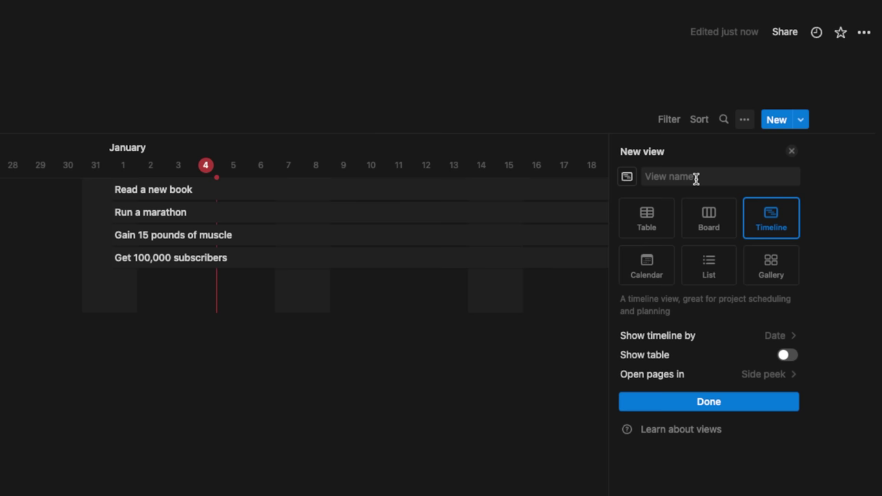
{"action": "left_click", "coordinate": [696, 179]}
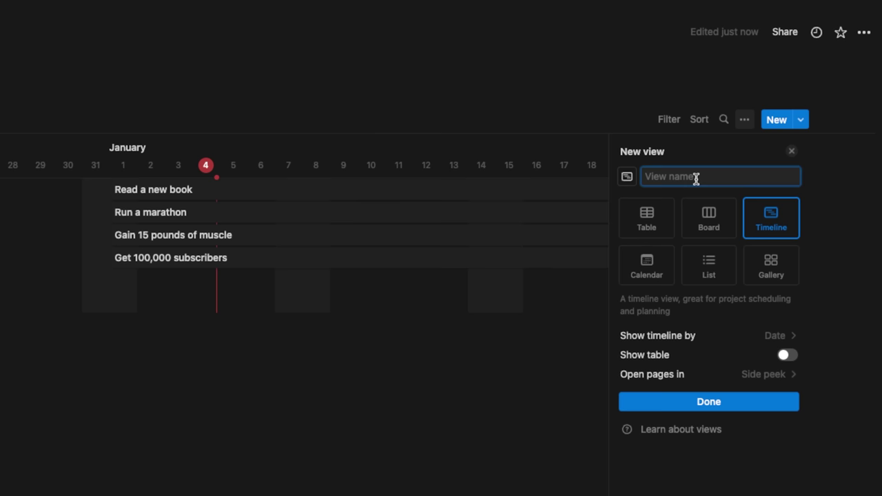
{"action": "type", "text": "Time line"}
{"action": "left_click", "coordinate": [777, 336]}
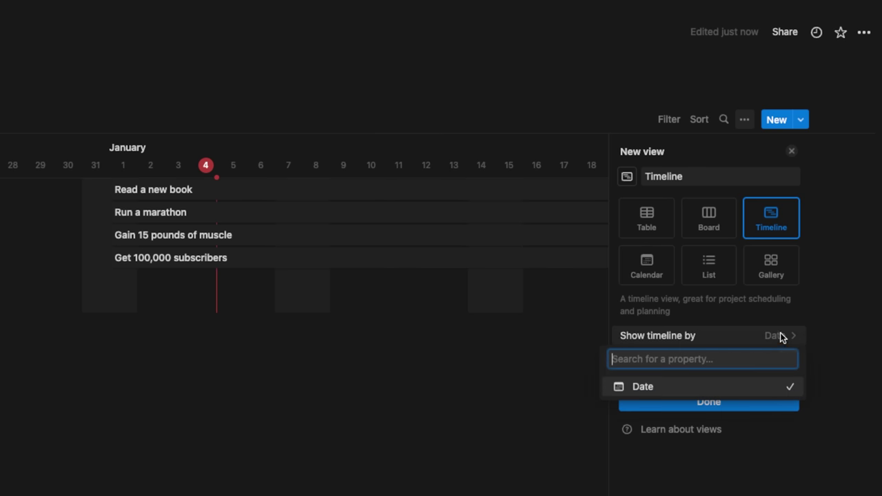
{"action": "left_click", "coordinate": [664, 389]}
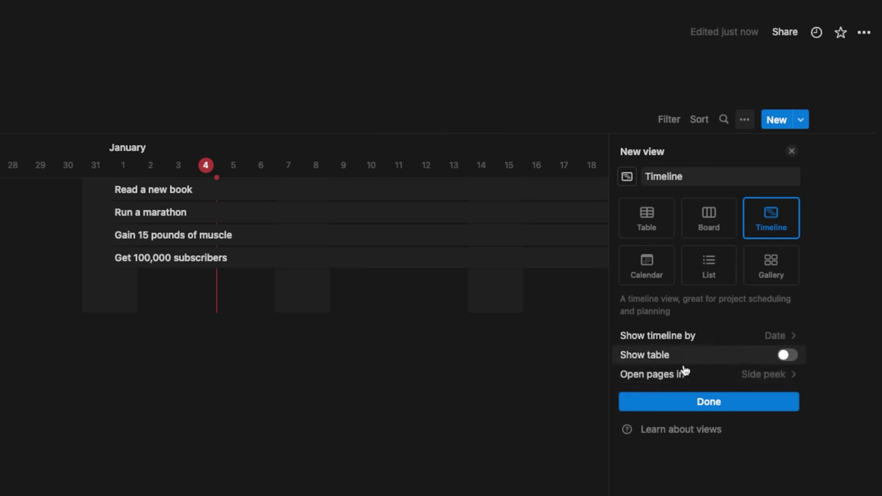
Step: Show the table beside the Goals timeline, widen its pane and finish the new view's setup
{"action": "left_click", "coordinate": [787, 356]}
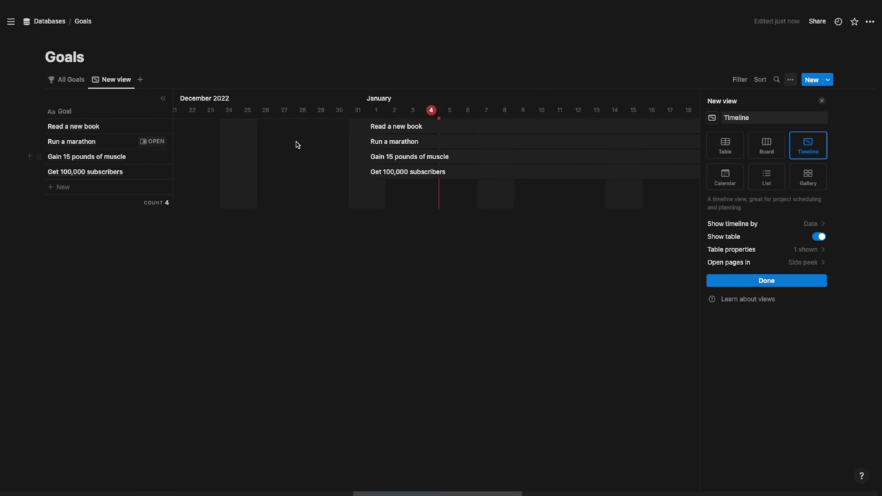
{"action": "left_click_drag", "start_coordinate": [173, 105], "coordinate": [237, 112]}
{"action": "left_click", "coordinate": [794, 83]}
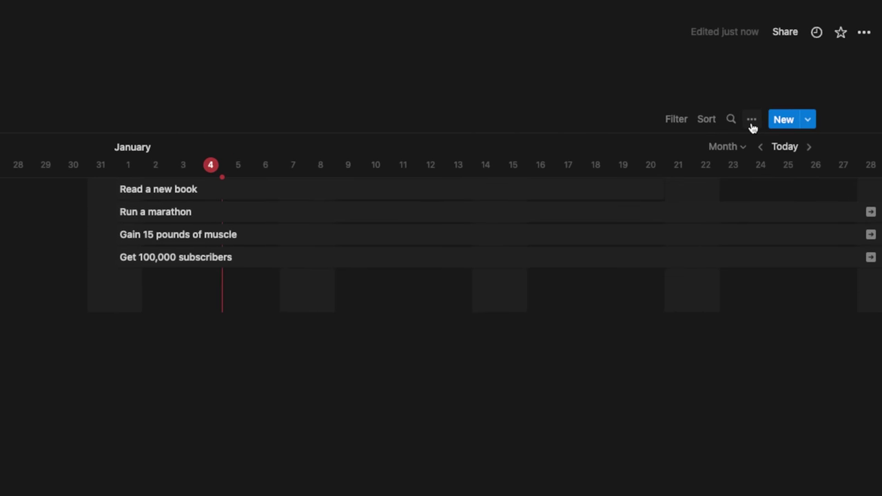
Step: Show the Date property in the timeline's table and widen the table pane to fit the full date ranges
{"action": "left_click", "coordinate": [794, 83]}
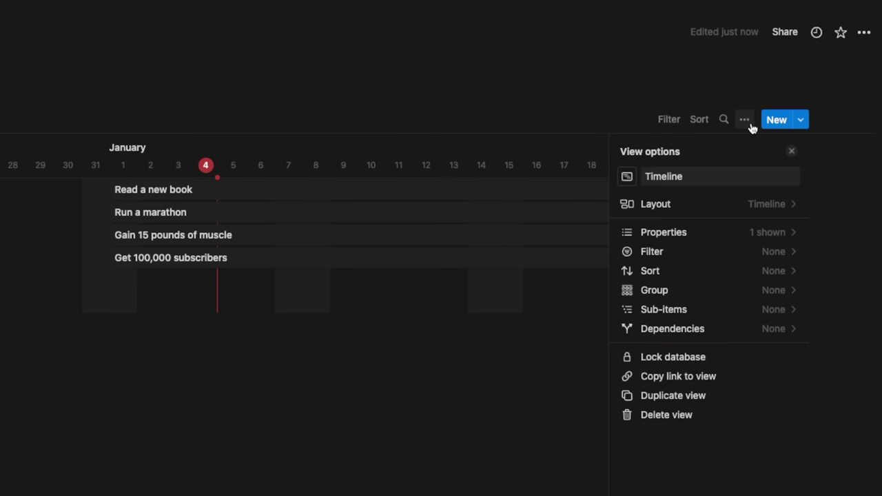
{"action": "left_click", "coordinate": [773, 204]}
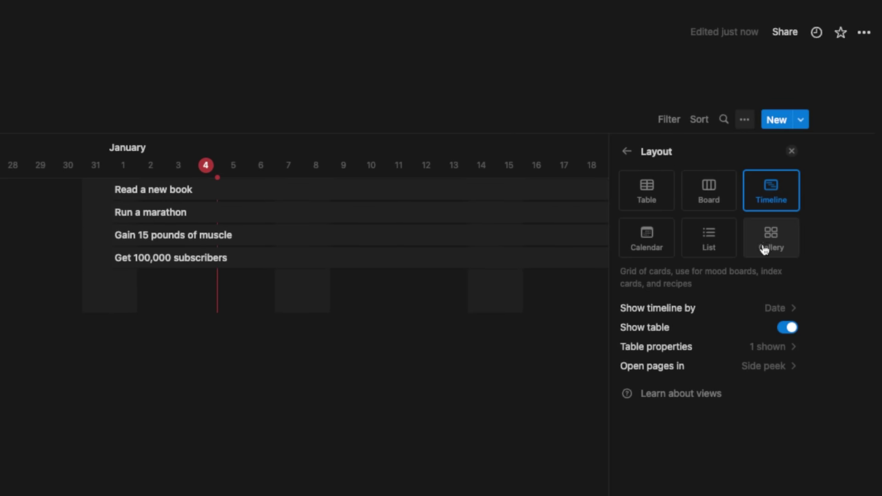
{"action": "left_click", "coordinate": [777, 354]}
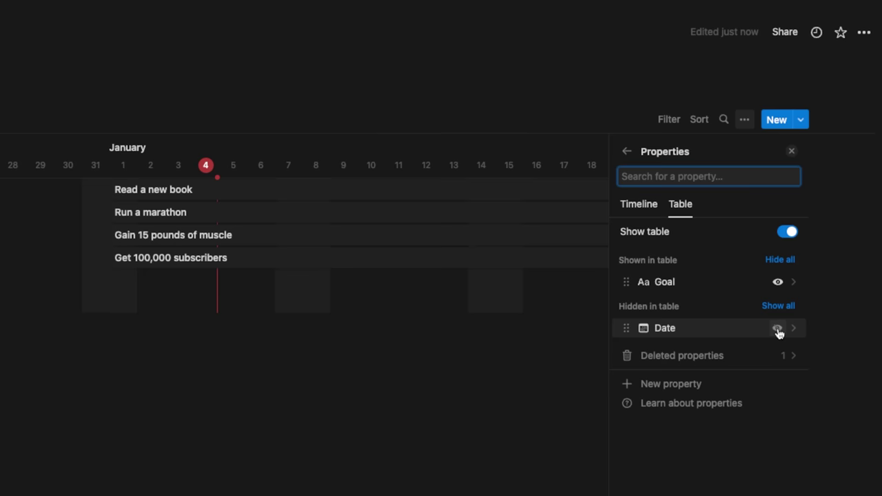
{"action": "left_click", "coordinate": [777, 330]}
{"action": "key", "text": "Escape"}
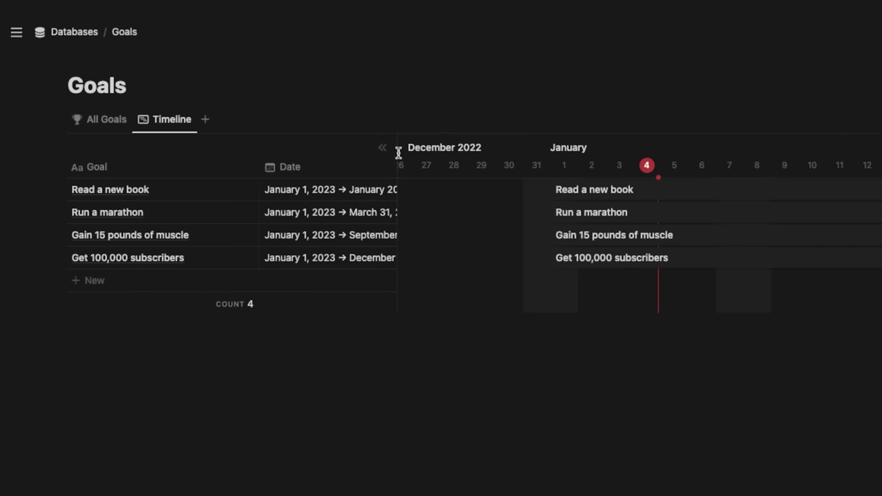
{"action": "left_click_drag", "start_coordinate": [395, 151], "coordinate": [428, 153]}
{"action": "scroll", "coordinate": [394, 159], "scroll_direction": "right", "scroll_amount": 2}
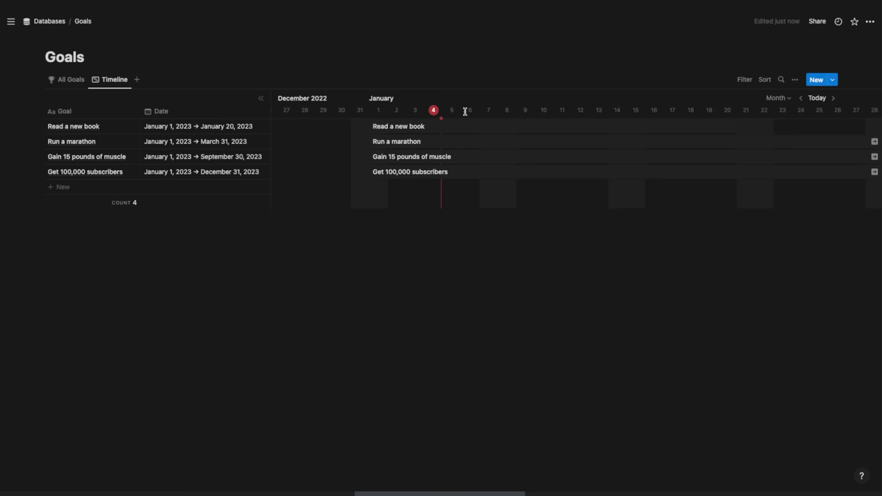
Step: Check the layout options for how pages open from the Timeline view
{"action": "left_click", "coordinate": [795, 79]}
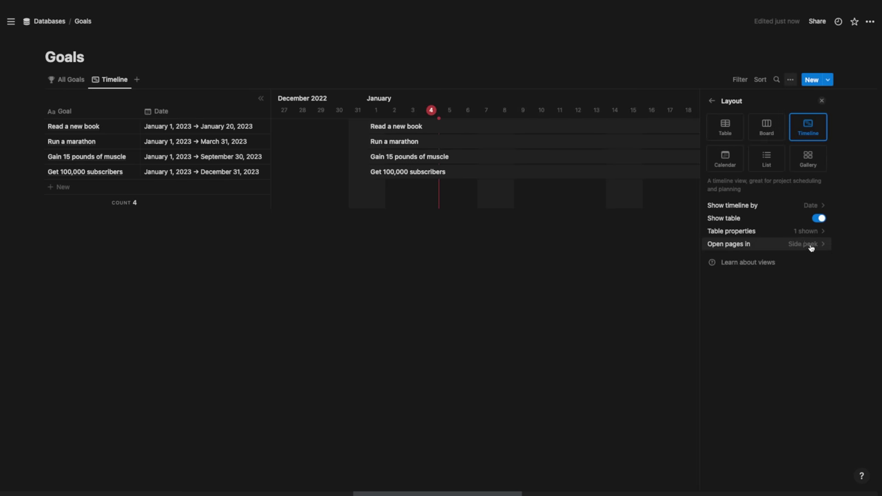
{"action": "left_click", "coordinate": [810, 245]}
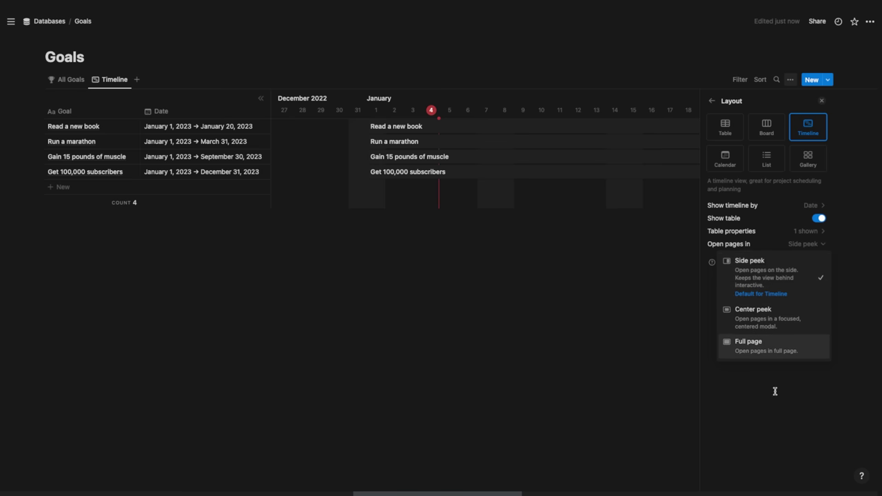
{"action": "key", "text": "Escape"}
{"action": "key", "text": "Escape"}
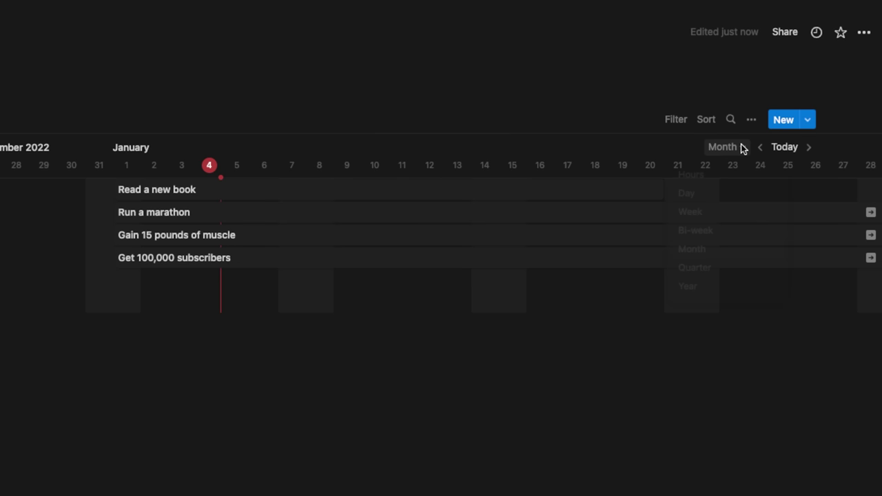
Step: Set the timeline scale to Year and move the Run a marathon bar to February 1 through May 1, 2023
{"action": "left_click", "coordinate": [741, 147]}
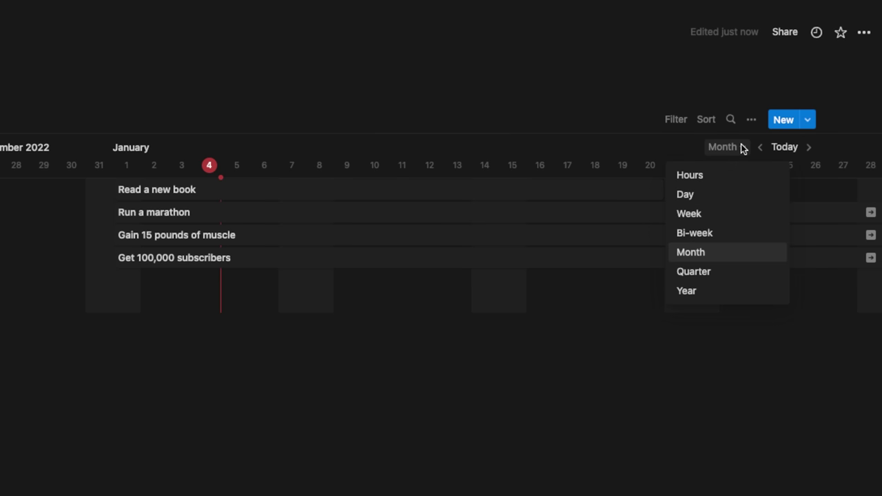
{"action": "left_click", "coordinate": [703, 295]}
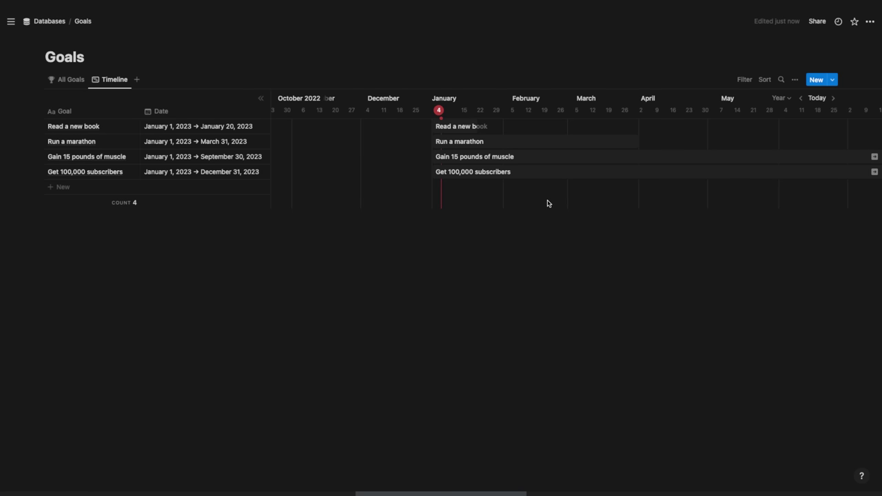
{"action": "scroll", "coordinate": [548, 203], "scroll_direction": "right", "scroll_amount": 10}
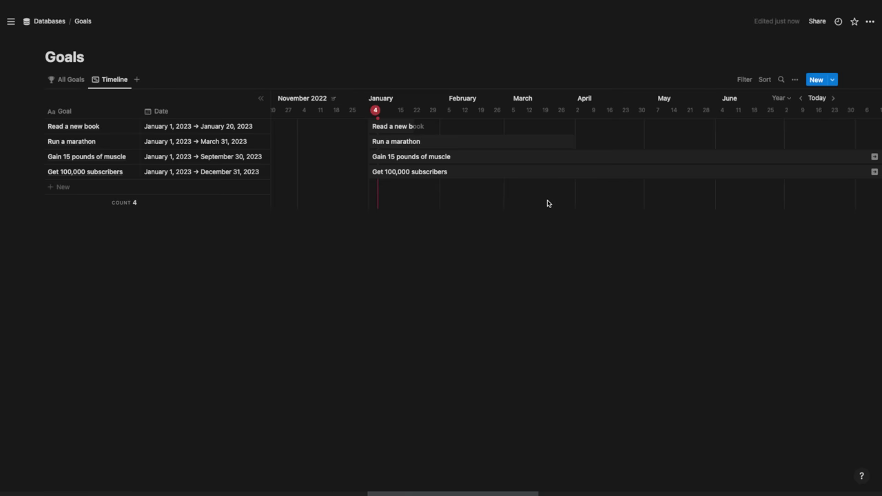
{"action": "scroll", "coordinate": [548, 203], "scroll_direction": "right", "scroll_amount": 4}
{"action": "scroll", "coordinate": [551, 186], "scroll_direction": "left", "scroll_amount": 5}
{"action": "scroll", "coordinate": [608, 173], "scroll_direction": "left", "scroll_amount": 5}
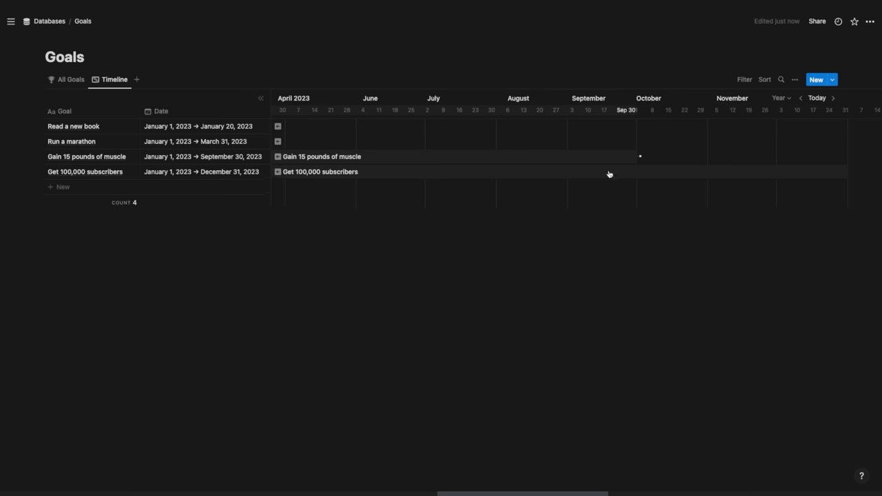
{"action": "scroll", "coordinate": [683, 148], "scroll_direction": "right", "scroll_amount": 5}
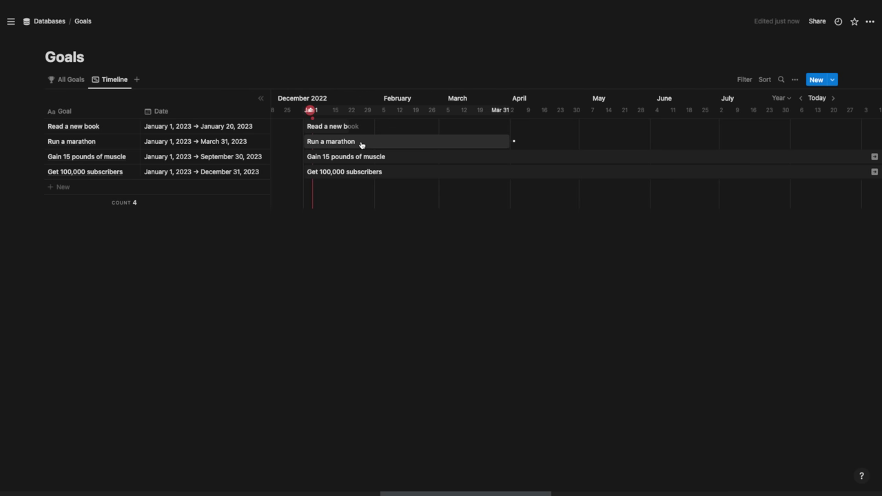
{"action": "left_click_drag", "start_coordinate": [359, 145], "coordinate": [429, 144]}
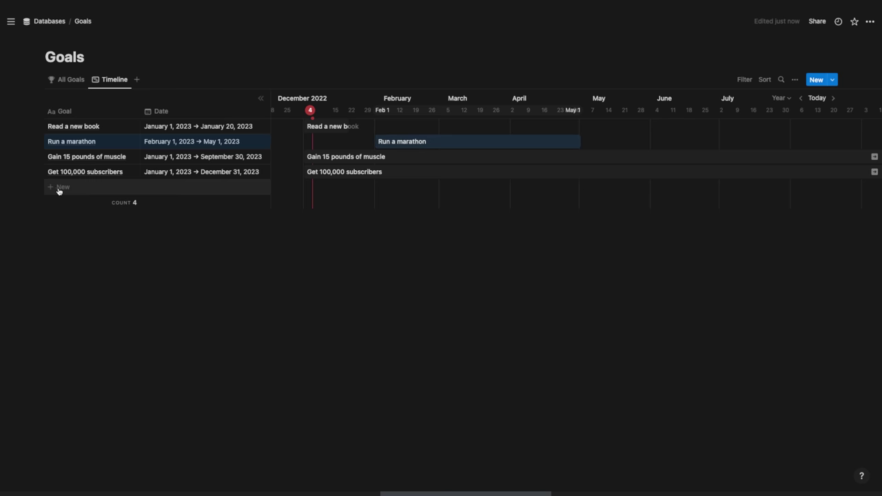
Step: Add a goal named Train for marathon with a date range from January 4, 2023 to January 20, 2023
{"action": "left_click", "coordinate": [59, 188]}
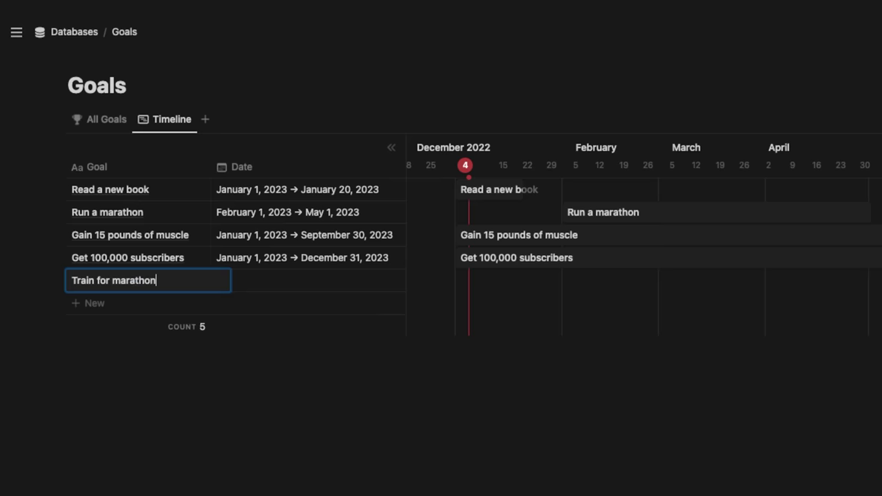
{"action": "key", "text": "Return"}
{"action": "left_click", "coordinate": [276, 280]}
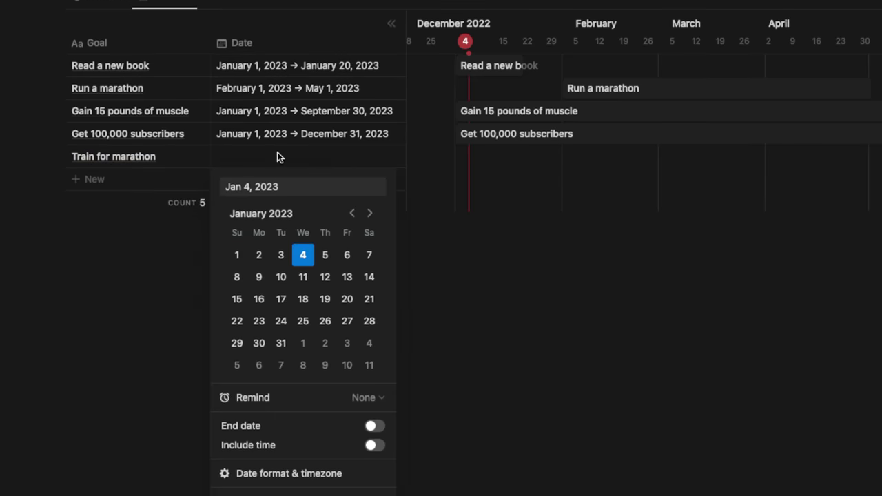
{"action": "left_click", "coordinate": [372, 428]}
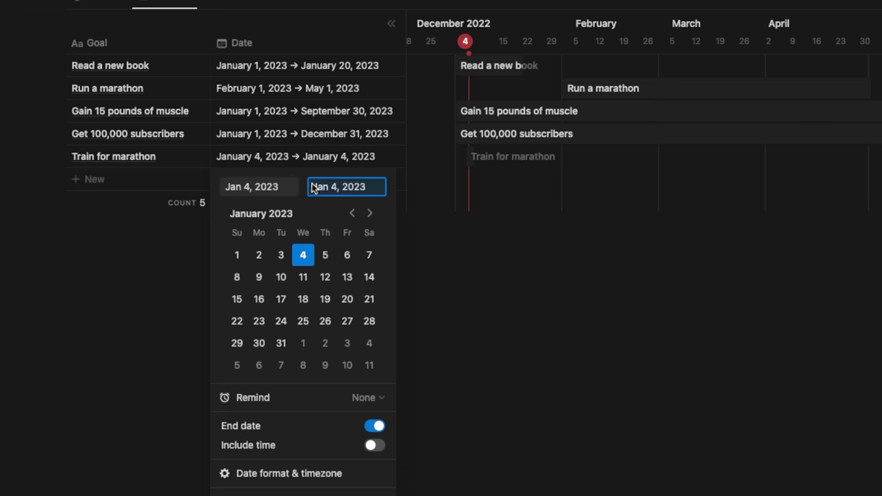
{"action": "left_click", "coordinate": [348, 303]}
{"action": "key", "text": "Escape"}
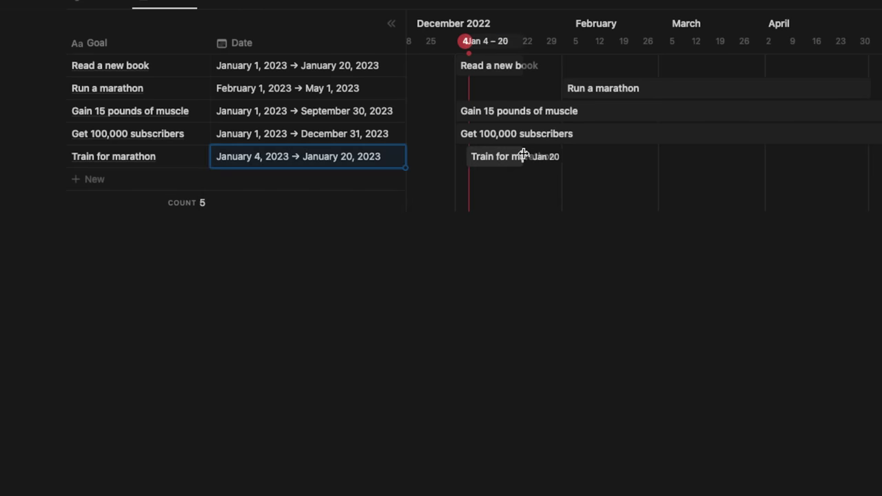
Step: Stretch the Train for marathon bar to January 1 through January 31, 2023, and place its row directly above Run a marathon
{"action": "left_click_drag", "start_coordinate": [562, 157], "coordinate": [559, 156]}
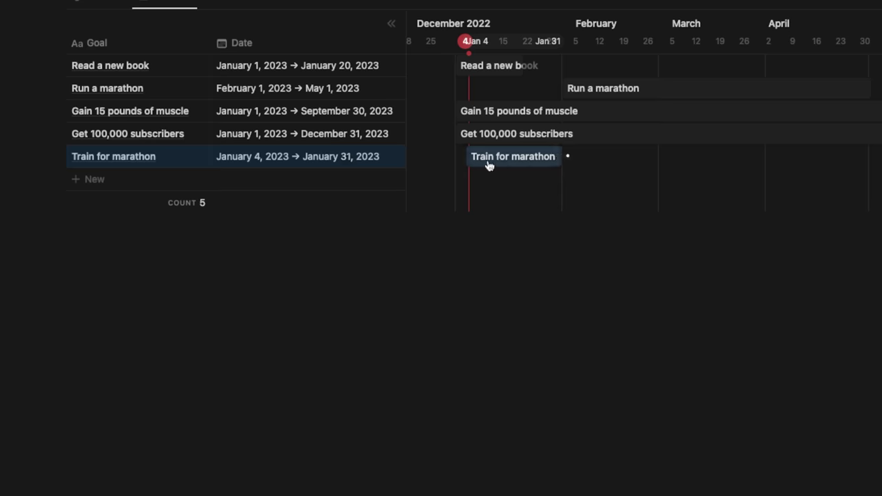
{"action": "left_click_drag", "start_coordinate": [468, 158], "coordinate": [557, 156]}
{"action": "left_click_drag", "start_coordinate": [61, 156], "coordinate": [63, 78]}
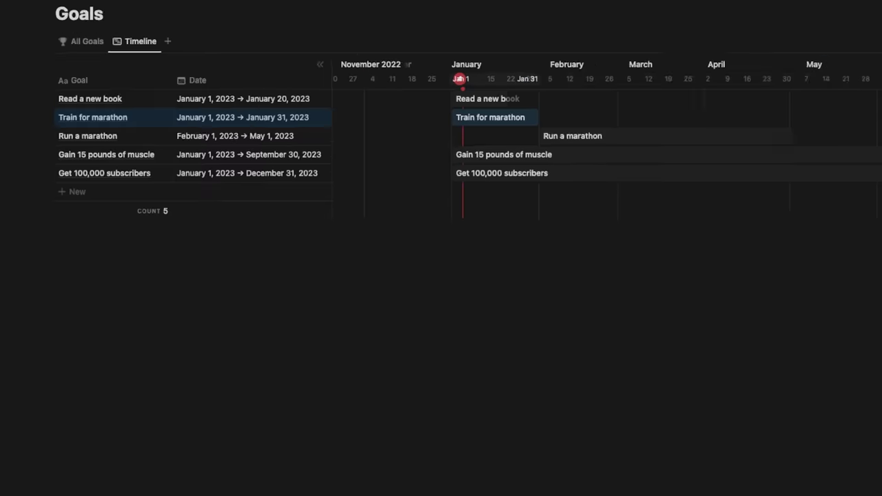
Step: Create dependencies for the Timeline view, keeping the property names Blocking and Blocked by
{"action": "left_click", "coordinate": [881, 41]}
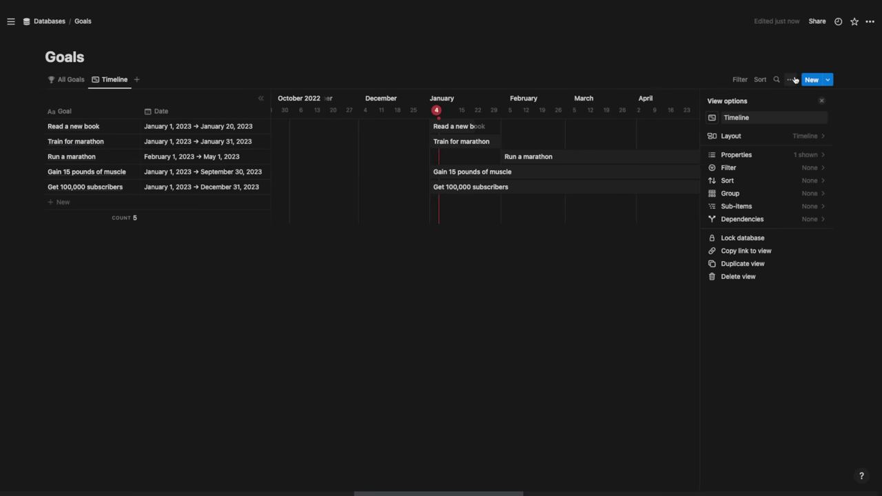
{"action": "left_click", "coordinate": [804, 222]}
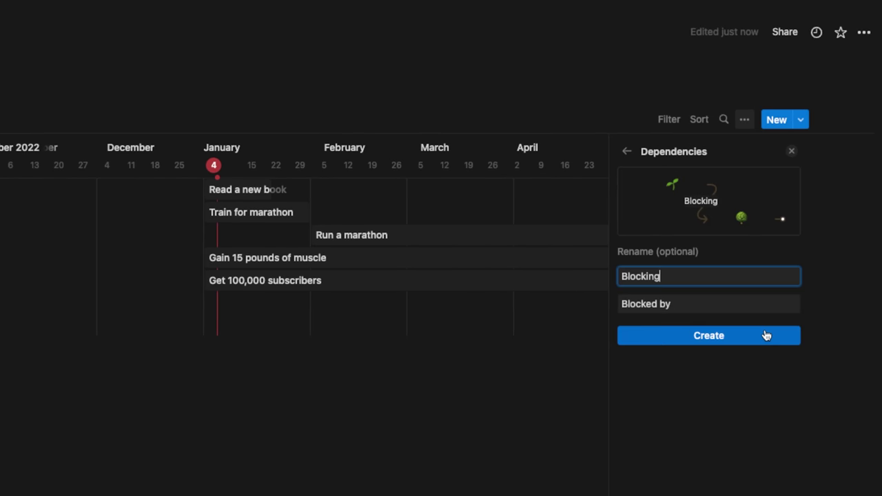
{"action": "left_click", "coordinate": [675, 303]}
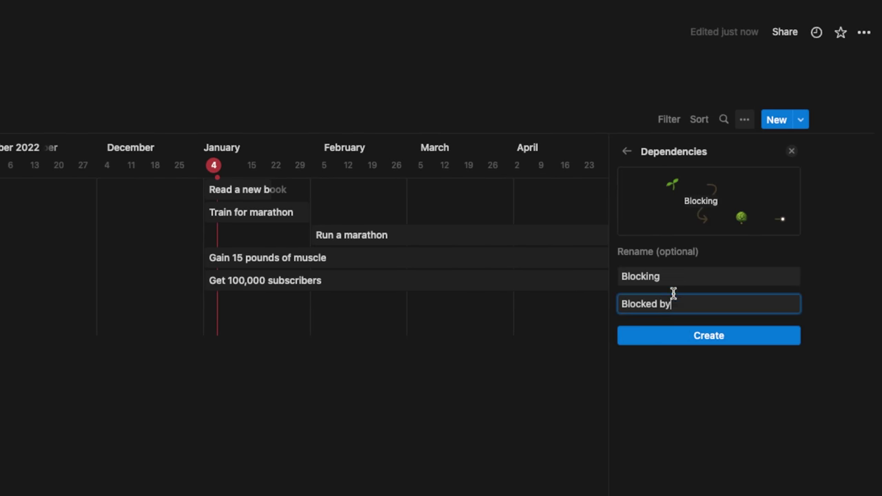
{"action": "left_click", "coordinate": [666, 276]}
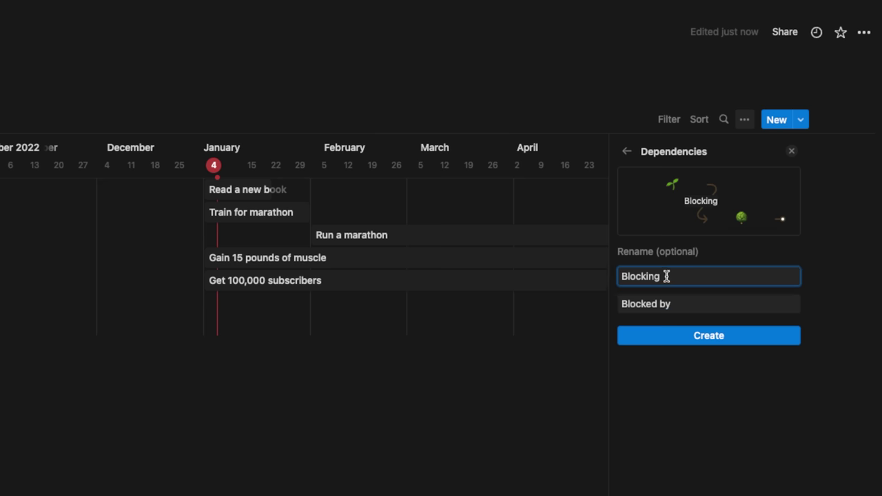
{"action": "left_click", "coordinate": [678, 301]}
{"action": "left_click", "coordinate": [684, 279]}
{"action": "left_click", "coordinate": [689, 304]}
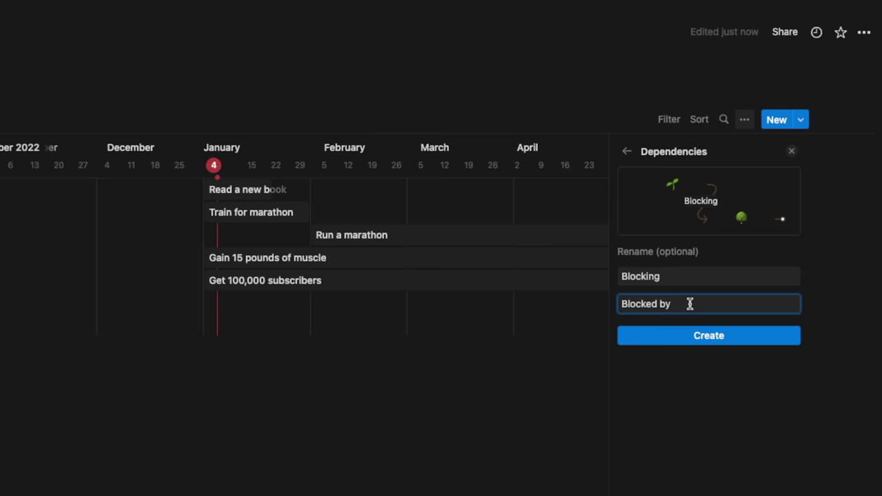
{"action": "left_click", "coordinate": [687, 281]}
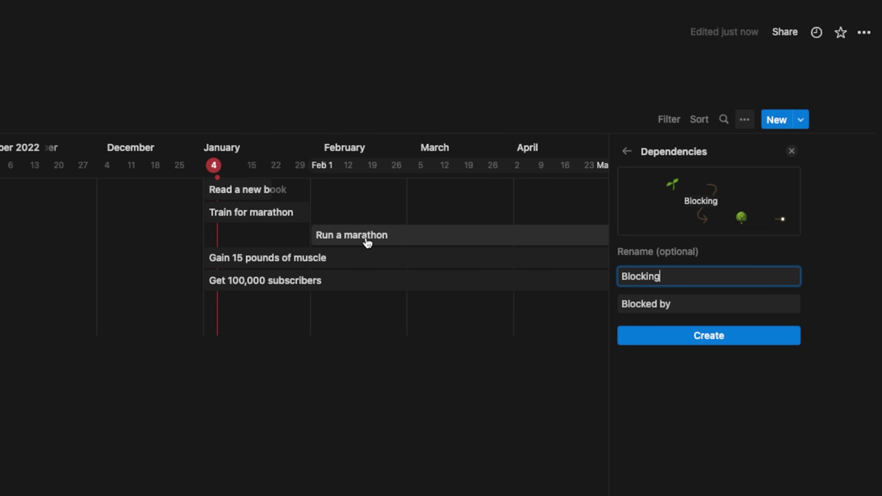
{"action": "left_click", "coordinate": [683, 302]}
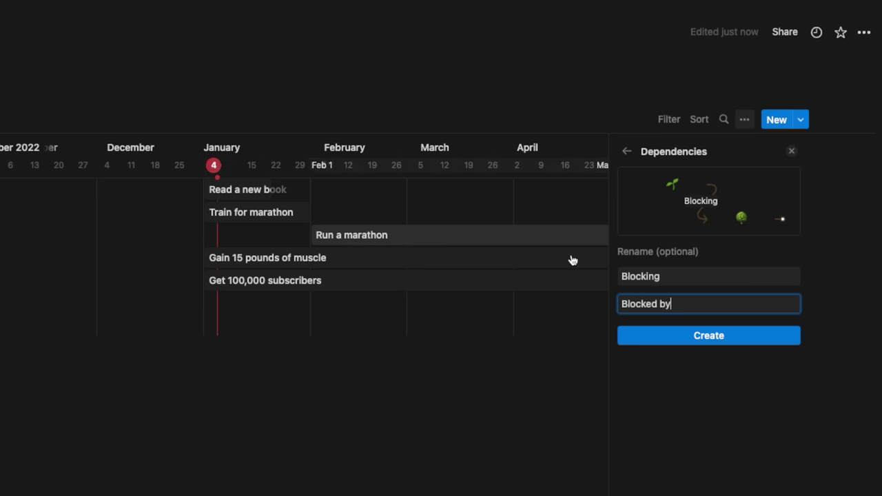
{"action": "left_click", "coordinate": [742, 347]}
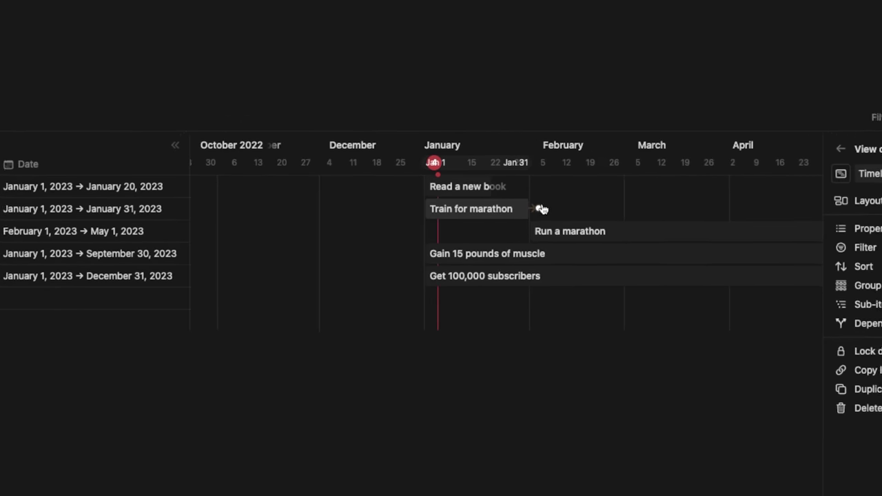
Step: Link the Train for marathon bar to the Run a marathon bar so that training blocks the run
{"action": "left_click_drag", "start_coordinate": [542, 215], "coordinate": [528, 235]}
{"action": "left_click", "coordinate": [666, 377]}
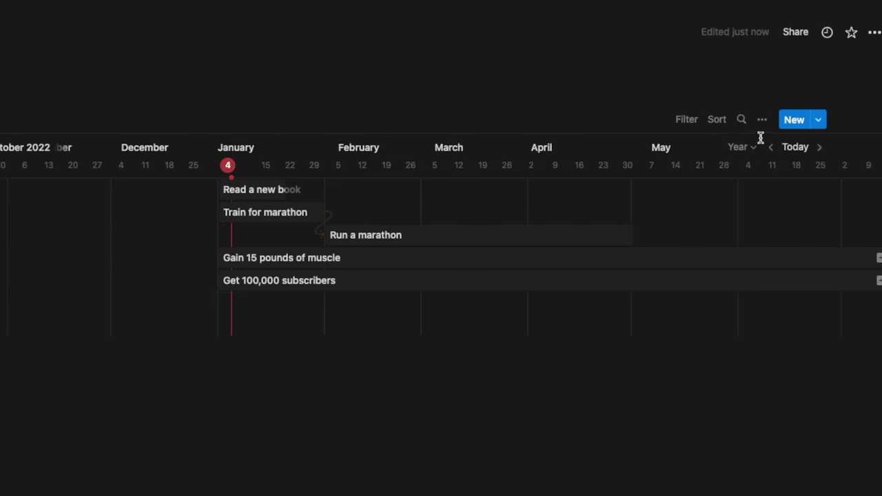
Step: Show the Blocked by and Blocking properties in the table of the Timeline view
{"action": "left_click", "coordinate": [770, 119]}
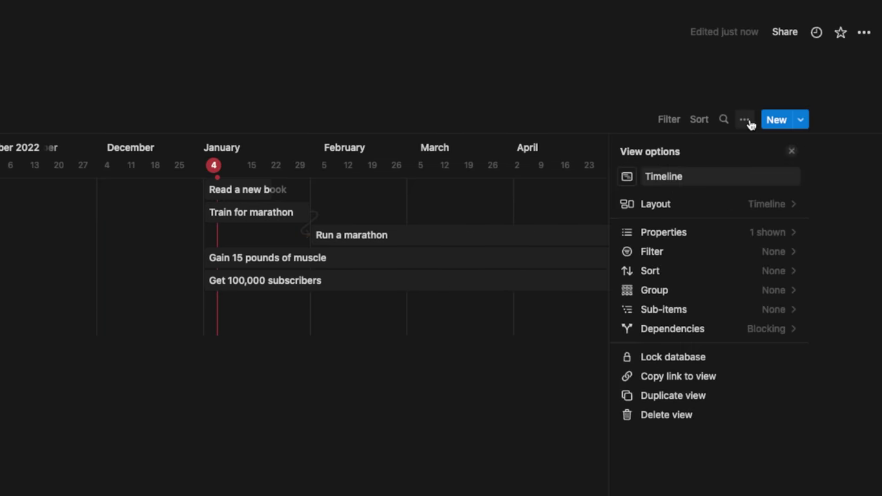
{"action": "left_click", "coordinate": [761, 206]}
{"action": "left_click", "coordinate": [744, 349]}
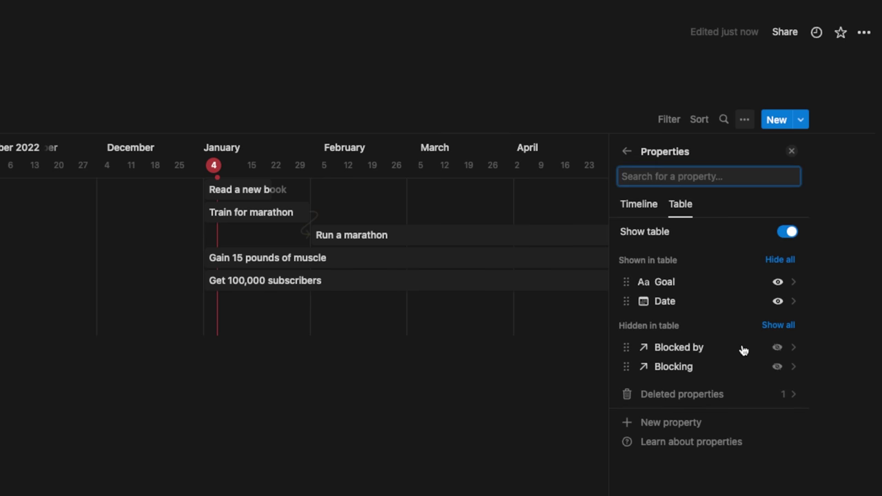
{"action": "left_click", "coordinate": [777, 349]}
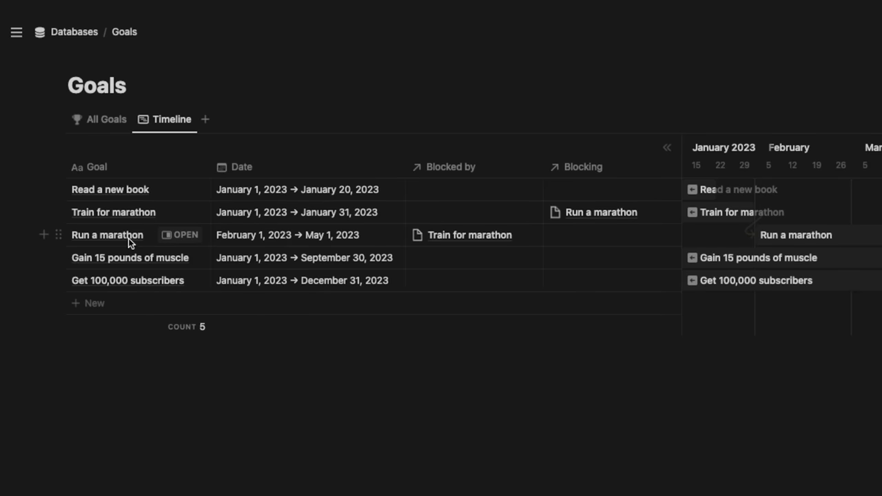
Step: Place the Blocking column before Blocked by in the timeline's table and narrow the Blocking column
{"action": "left_click_drag", "start_coordinate": [455, 166], "coordinate": [604, 167]}
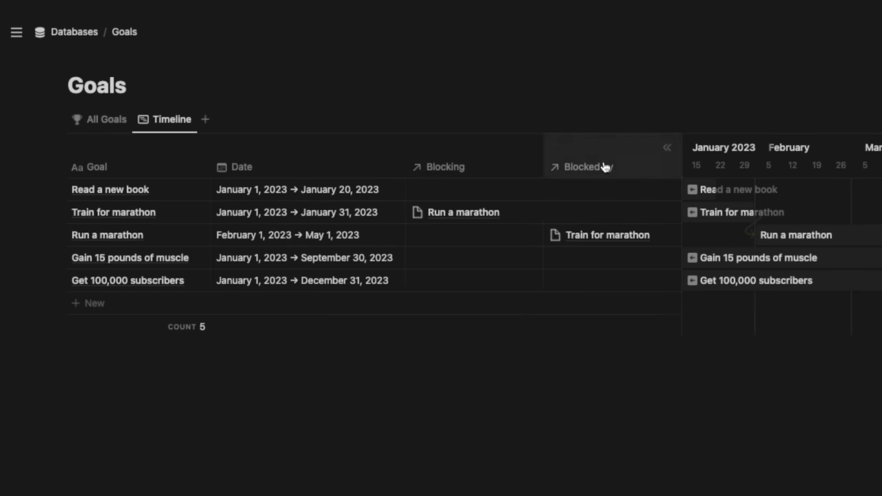
{"action": "left_click_drag", "start_coordinate": [543, 164], "coordinate": [475, 165]}
{"action": "left_click_drag", "start_coordinate": [572, 164], "coordinate": [574, 165]}
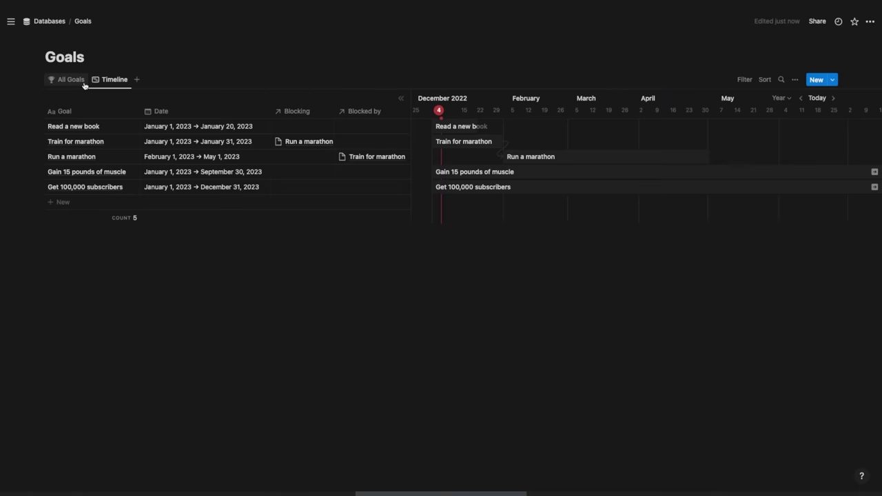
Step: Add a Status property directly after Date in the All Goals table and set Run a marathon to In progress
{"action": "left_click", "coordinate": [71, 81]}
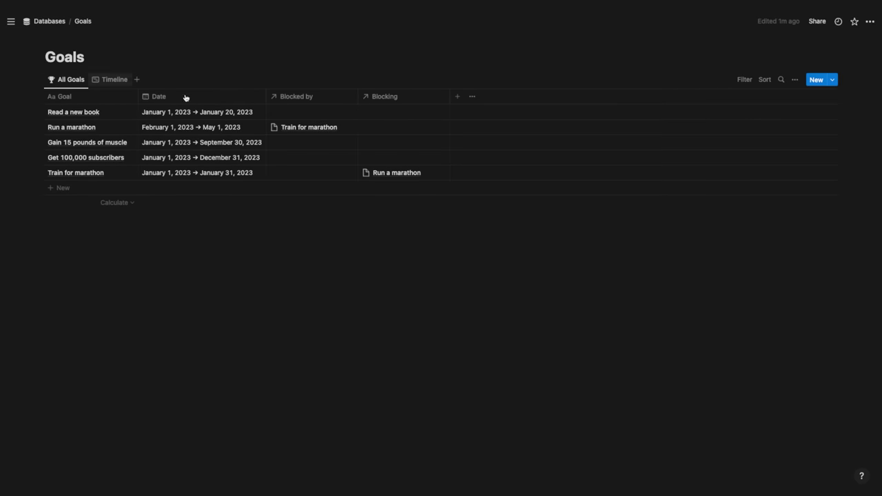
{"action": "left_click", "coordinate": [457, 97]}
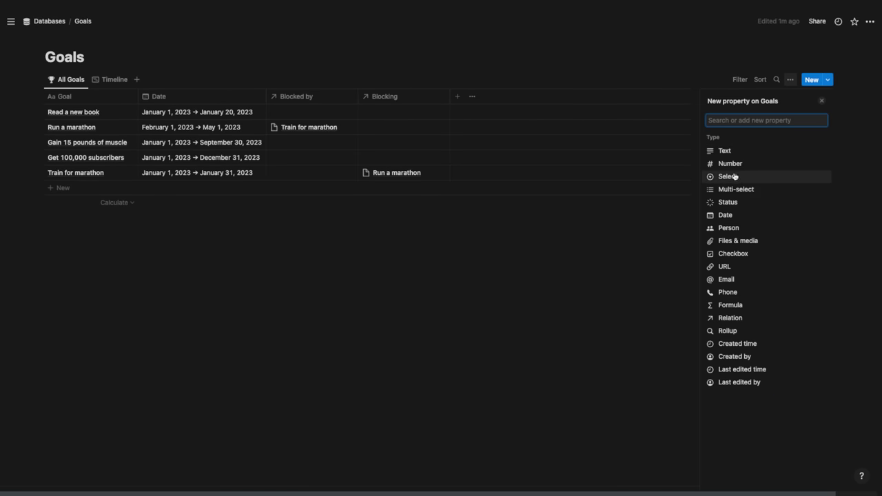
{"action": "left_click", "coordinate": [728, 202]}
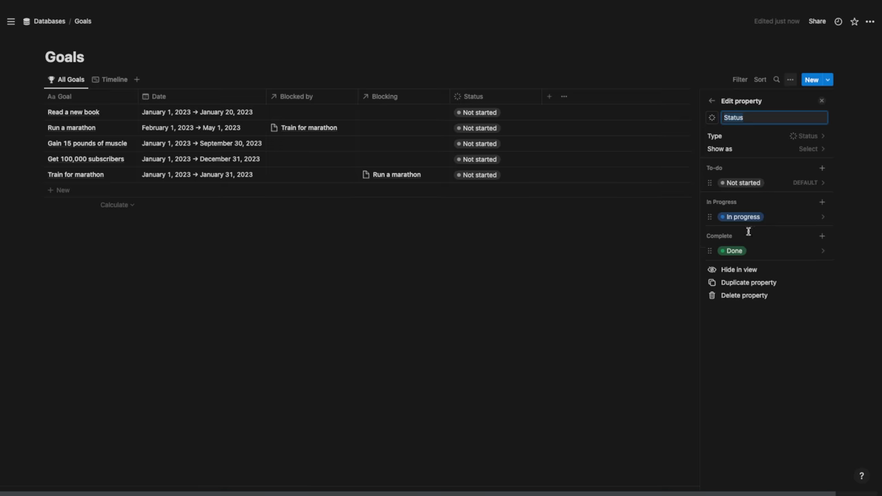
{"action": "left_click_drag", "start_coordinate": [492, 96], "coordinate": [356, 95]}
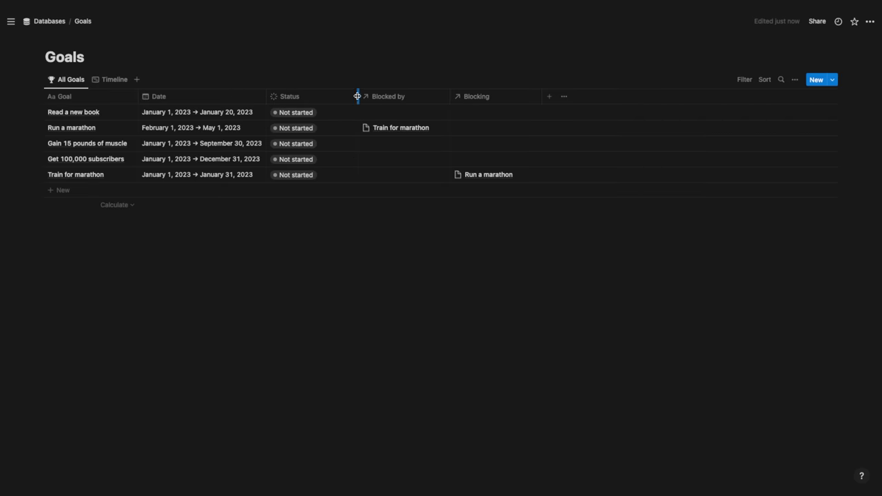
{"action": "left_click", "coordinate": [301, 131]}
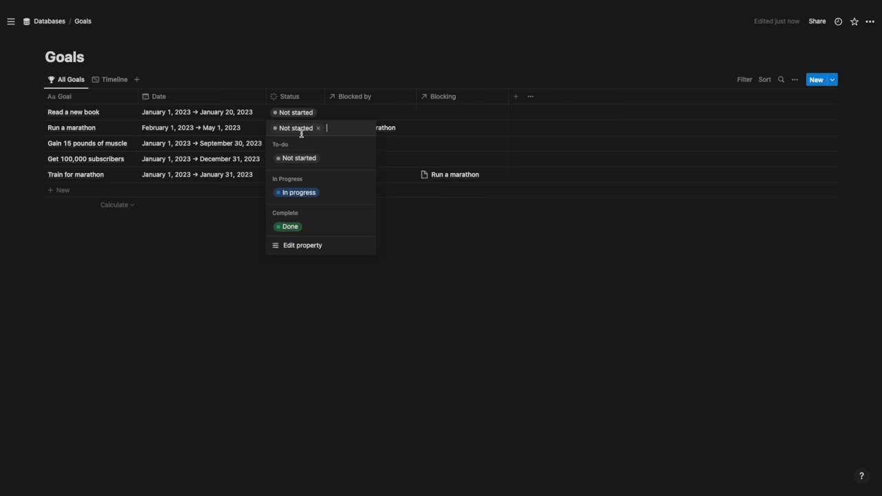
{"action": "left_click", "coordinate": [296, 192]}
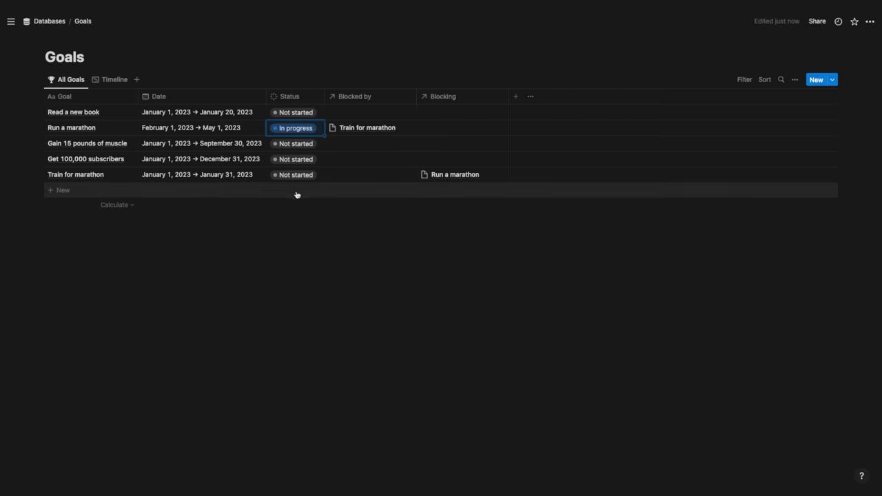
Step: Show the Status property on the goal bars of the Timeline view
{"action": "left_click", "coordinate": [102, 81]}
{"action": "left_click_drag", "start_coordinate": [411, 110], "coordinate": [356, 117]}
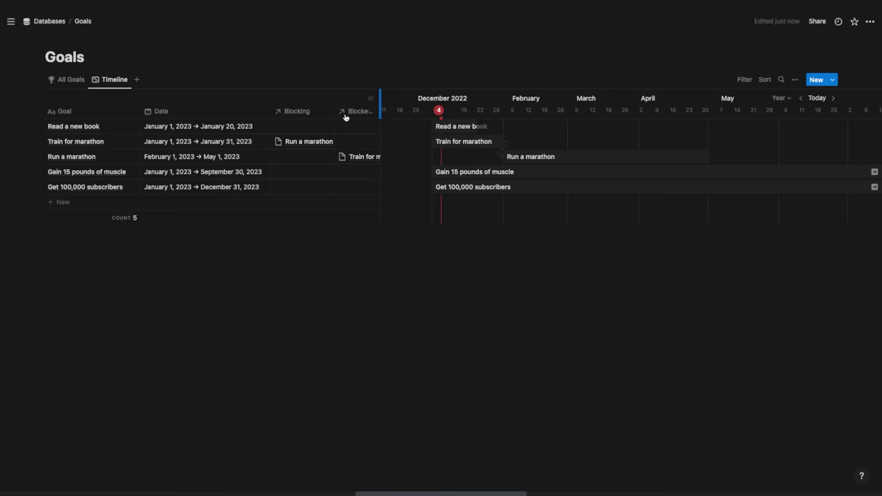
{"action": "left_click_drag", "start_coordinate": [381, 108], "coordinate": [410, 108]}
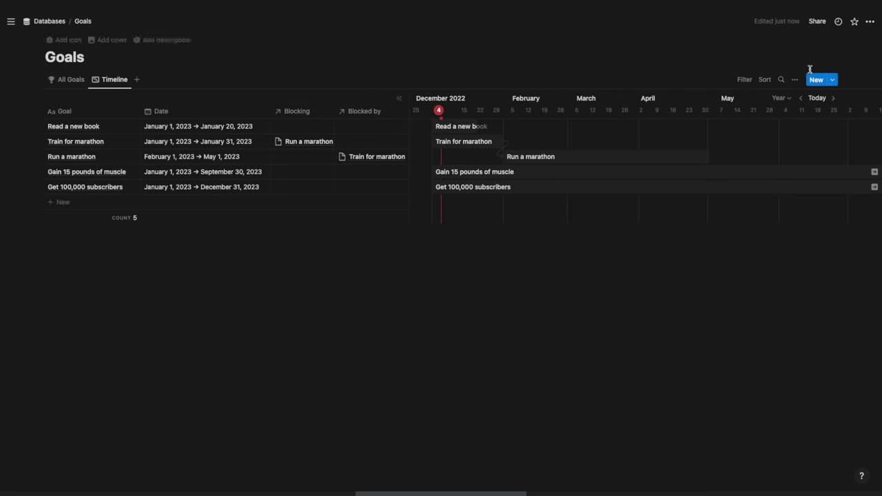
{"action": "left_click", "coordinate": [796, 81]}
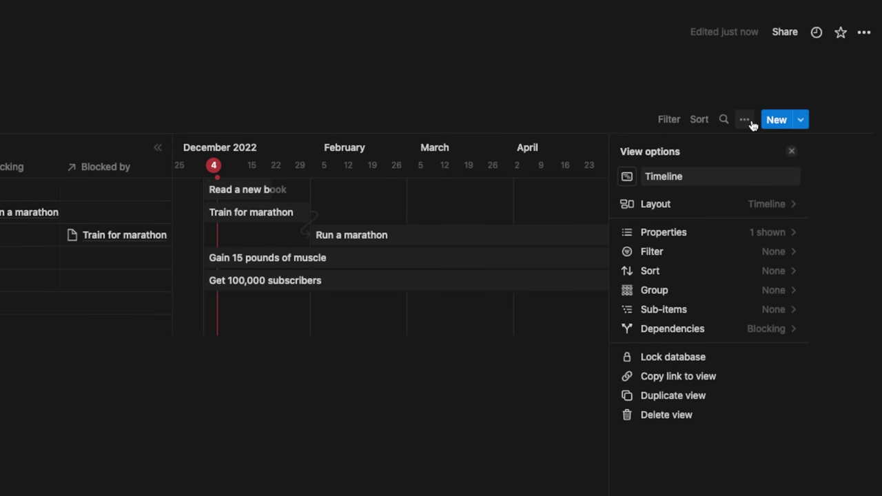
{"action": "left_click", "coordinate": [755, 238]}
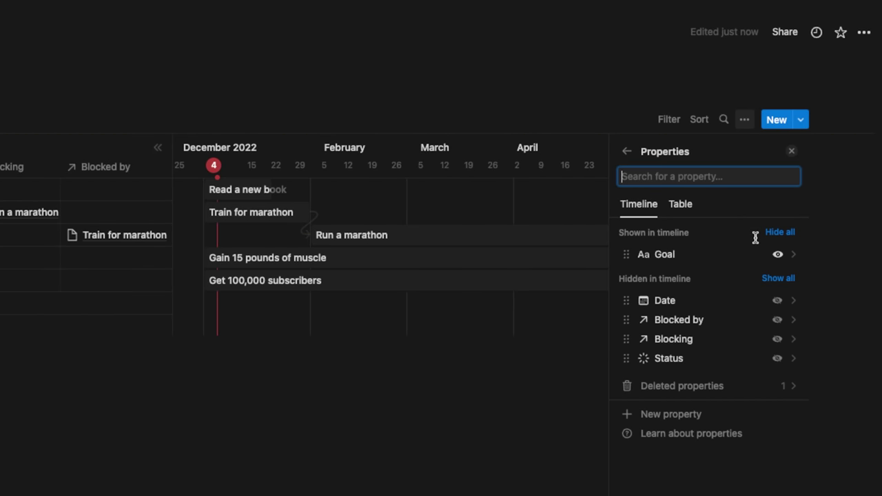
{"action": "left_click", "coordinate": [776, 359]}
{"action": "left_click", "coordinate": [469, 429]}
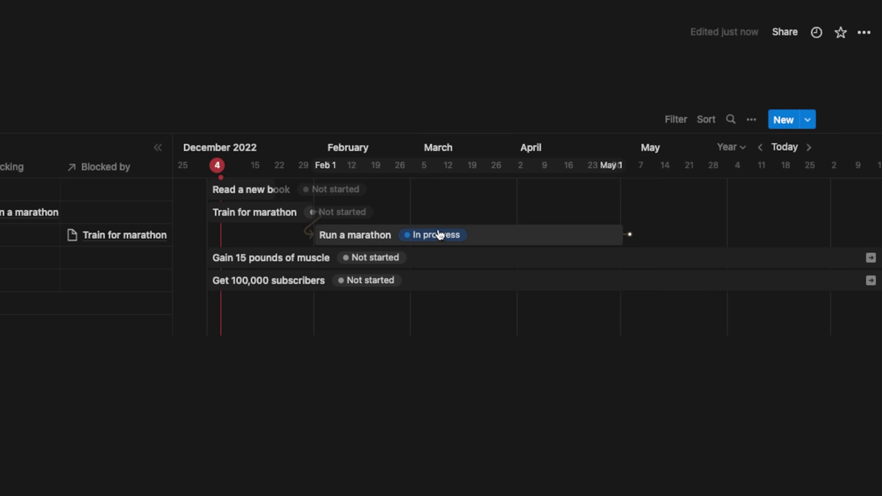
Step: Open the Run a marathon goal from the timeline, view its Status options and close the page without changes
{"action": "left_click", "coordinate": [354, 236]}
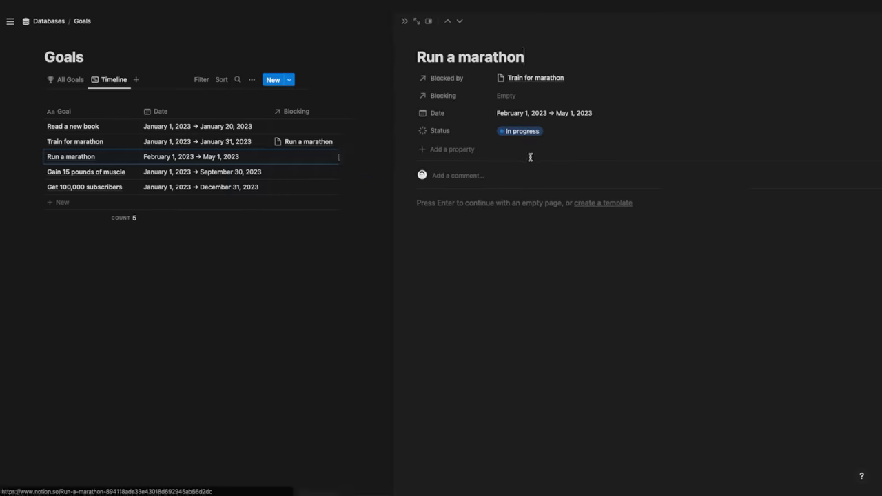
{"action": "left_click", "coordinate": [434, 131]}
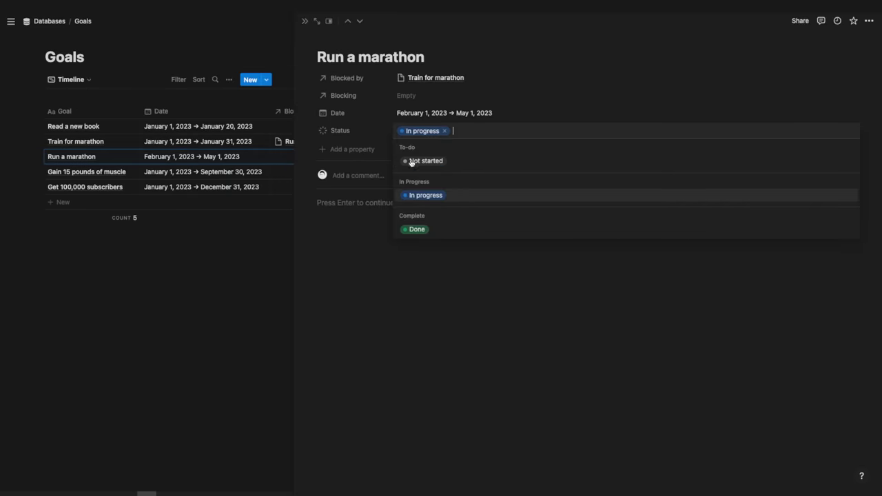
{"action": "key", "text": "Escape"}
{"action": "key", "text": "Escape"}
Step: Hide the timeline's table, look along the goal bars across the months, and show the table again
{"action": "left_click", "coordinate": [400, 102]}
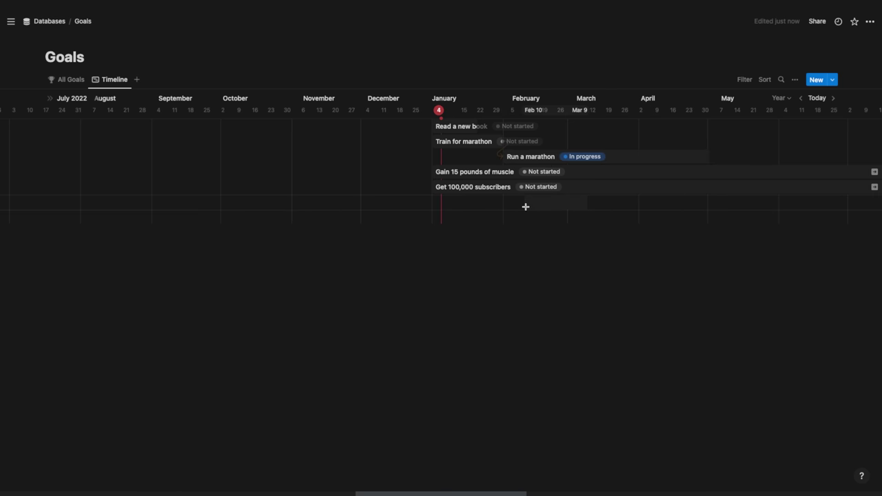
{"action": "scroll", "coordinate": [526, 207], "scroll_direction": "left", "scroll_amount": 3}
{"action": "scroll", "coordinate": [526, 208], "scroll_direction": "right", "scroll_amount": 12}
{"action": "scroll", "coordinate": [525, 209], "scroll_direction": "left", "scroll_amount": 6}
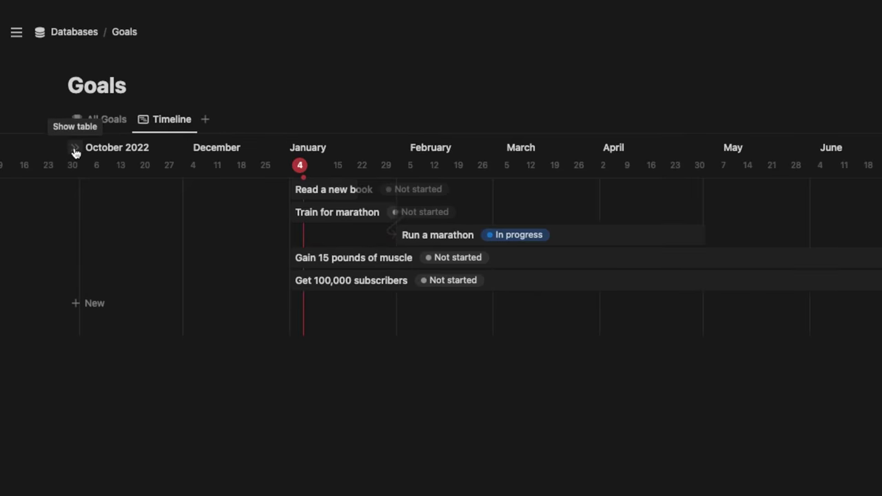
{"action": "left_click", "coordinate": [75, 152]}
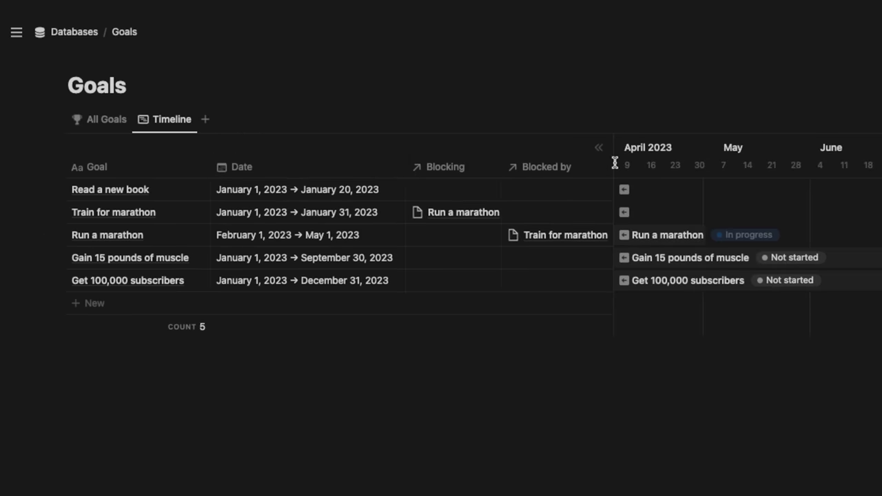
Step: Narrow the Blocked by and Blocking columns in the timeline's table
{"action": "left_click_drag", "start_coordinate": [613, 163], "coordinate": [561, 166]}
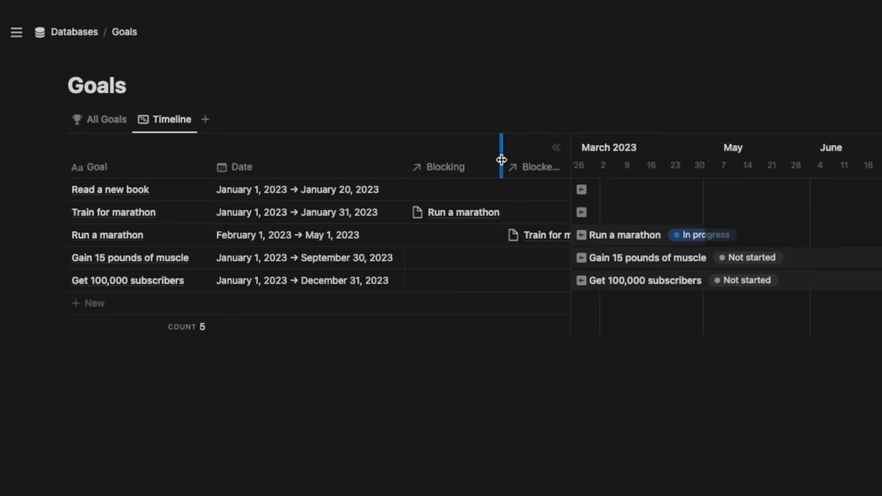
{"action": "left_click_drag", "start_coordinate": [501, 162], "coordinate": [478, 159]}
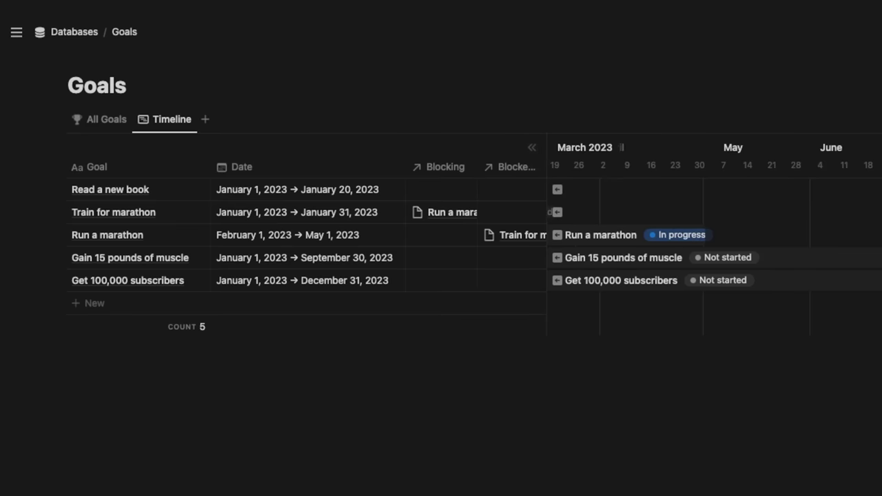
Step: Hide the Date, Blocked by and Blocking properties from the timeline's table, leaving only Goal
{"action": "left_click", "coordinate": [809, 120]}
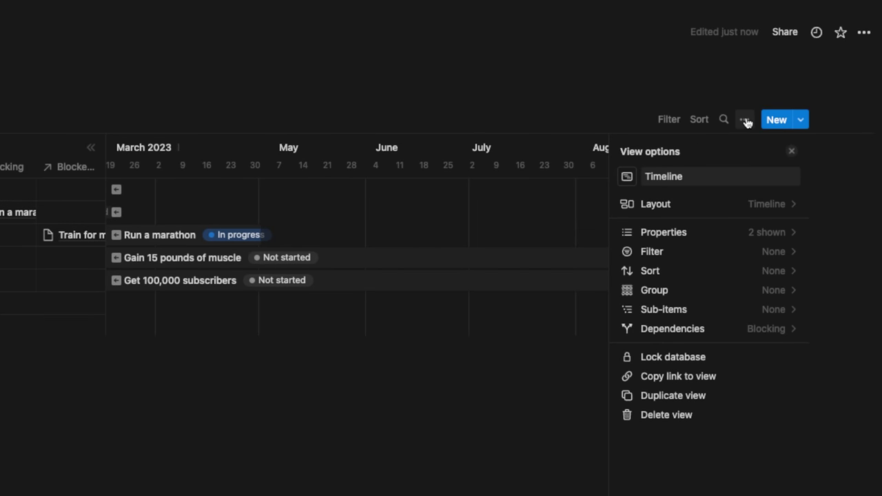
{"action": "left_click", "coordinate": [751, 204]}
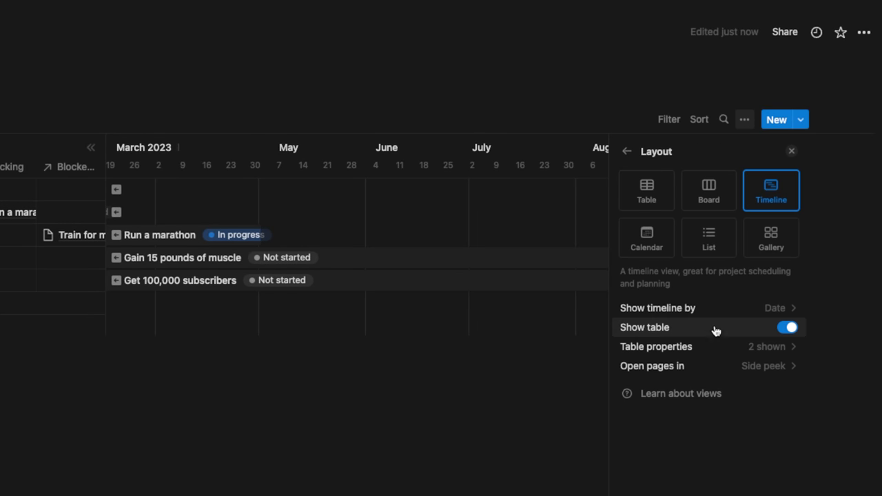
{"action": "left_click", "coordinate": [785, 350]}
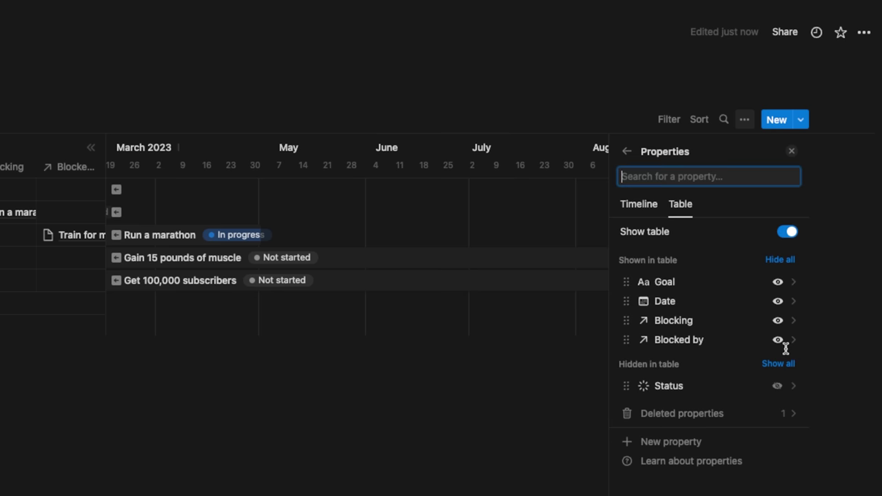
{"action": "left_click", "coordinate": [777, 302]}
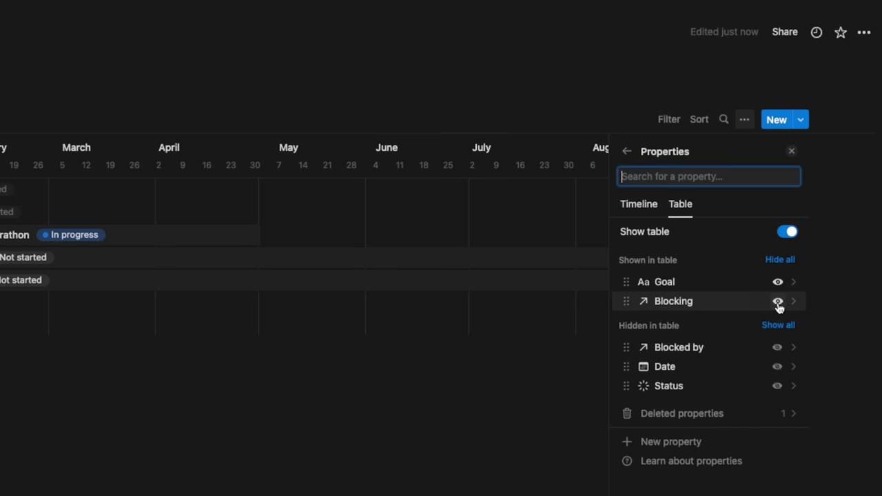
{"action": "left_click", "coordinate": [778, 302]}
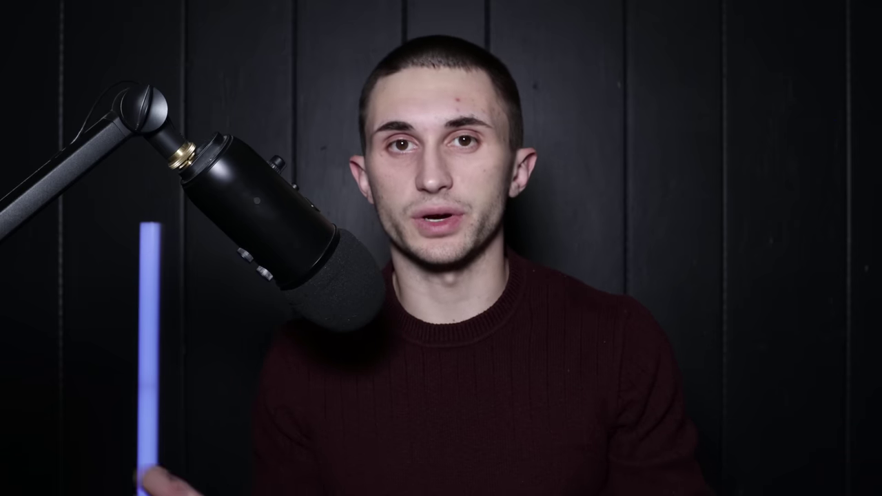
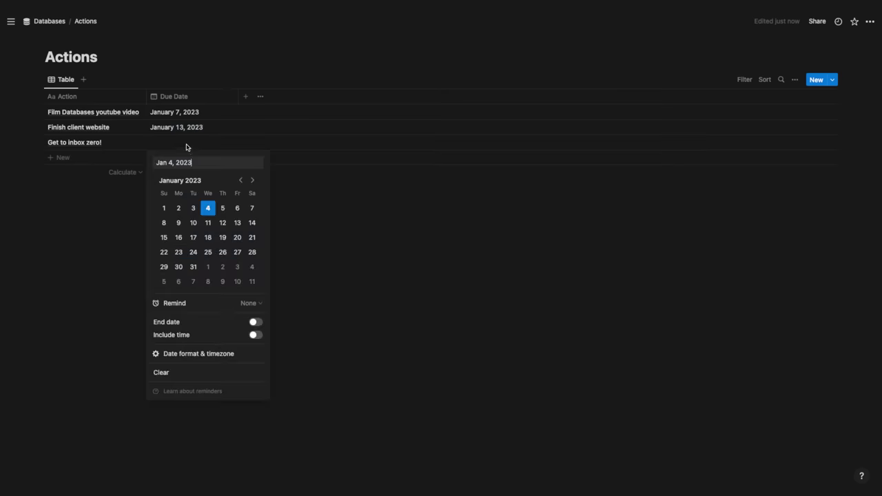
Step: Set the due date of Get to inbox zero! to January 20, 2023 in the Actions database
{"action": "left_click", "coordinate": [237, 238]}
{"action": "left_click", "coordinate": [355, 236]}
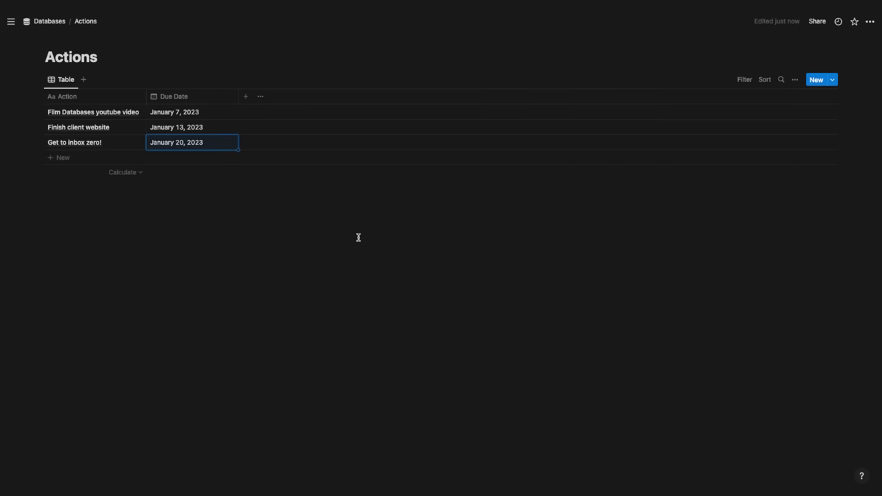
Step: Add a checkbox property named Complete to Actions and tick it for Film Databases youtube video and Finish client website
{"action": "left_click", "coordinate": [249, 102]}
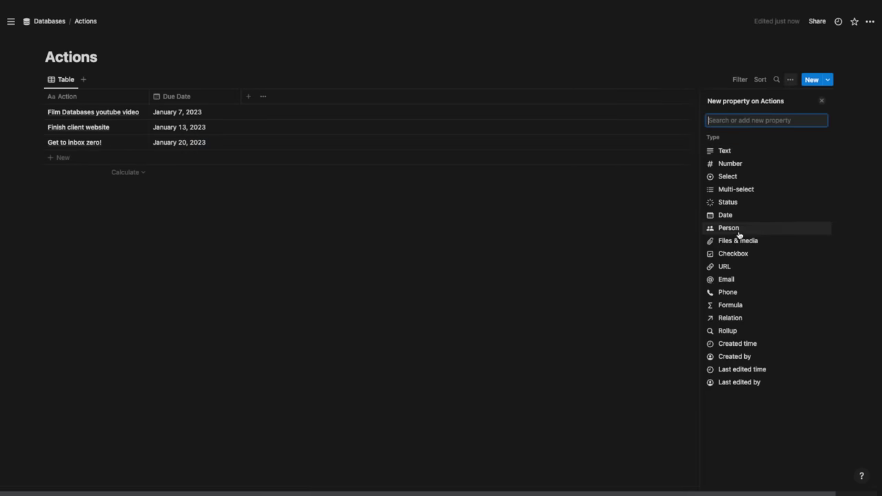
{"action": "left_click", "coordinate": [736, 253]}
{"action": "key", "text": "BackSpace"}
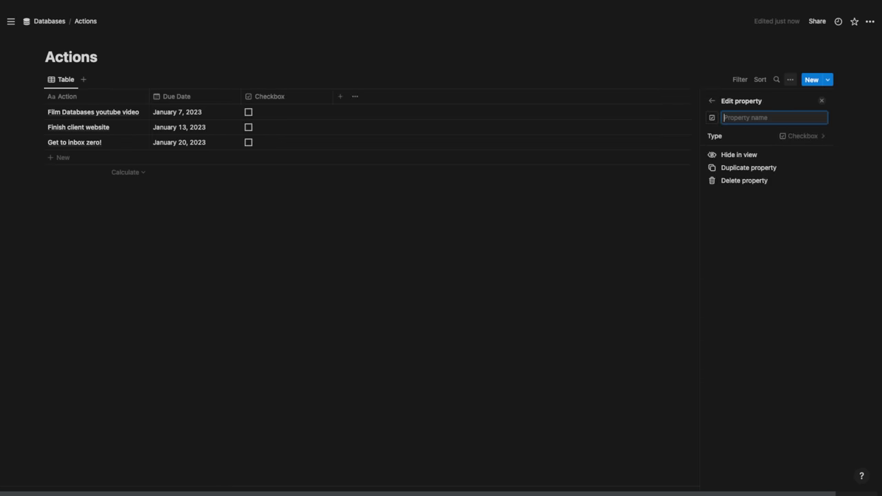
{"action": "left_click", "coordinate": [248, 112]}
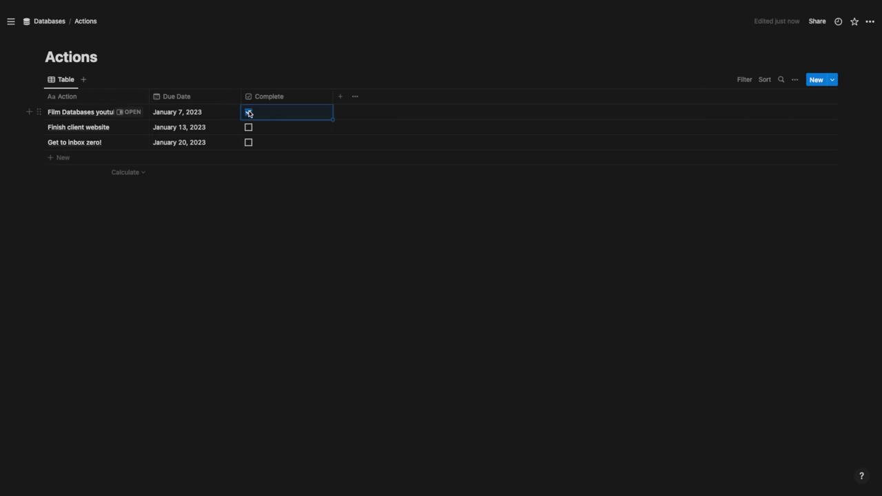
{"action": "left_click", "coordinate": [248, 127]}
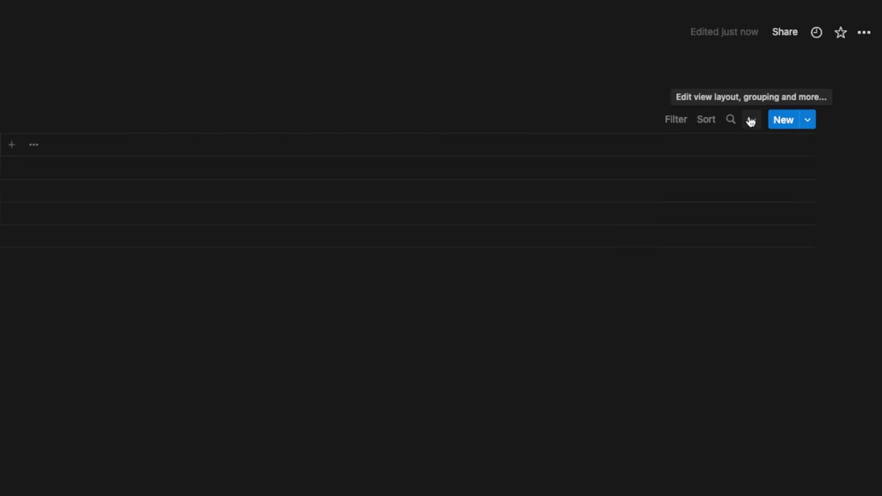
Step: Switch the Actions database view to the Calendar layout and view the Film Databases youtube video entry's properties
{"action": "left_click", "coordinate": [751, 121]}
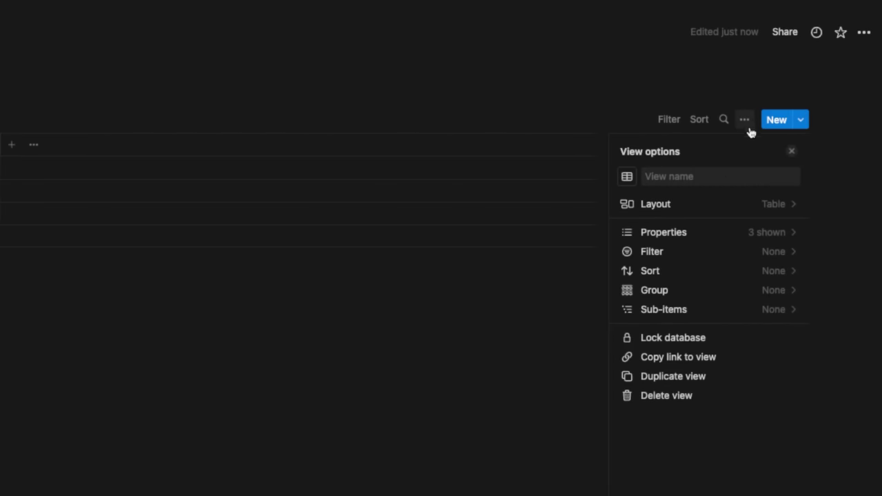
{"action": "left_click", "coordinate": [750, 209]}
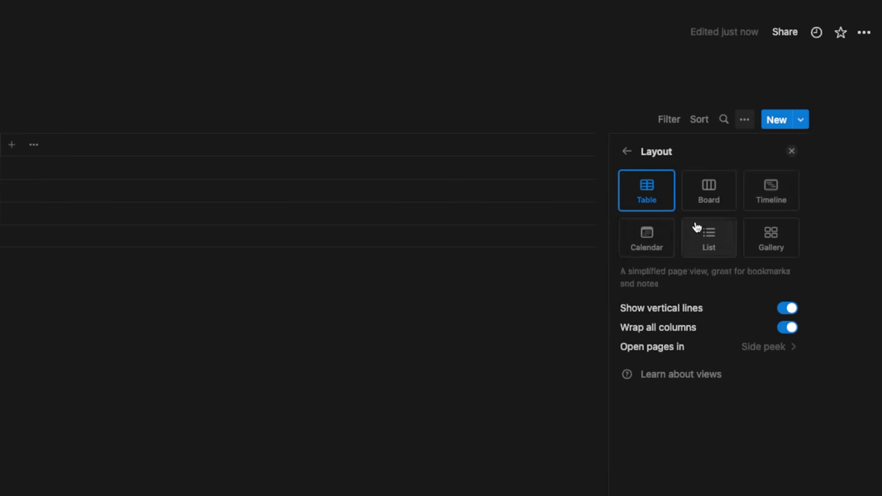
{"action": "left_click", "coordinate": [647, 237]}
{"action": "key", "text": "Escape"}
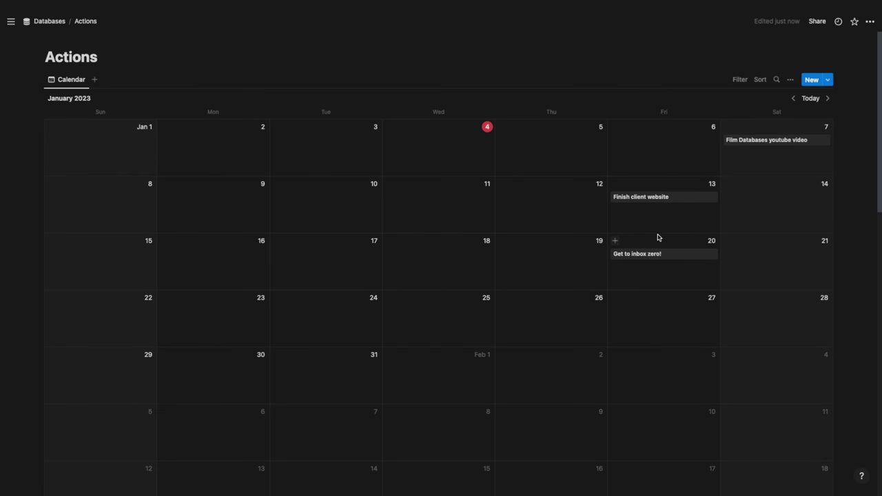
{"action": "left_click", "coordinate": [764, 142]}
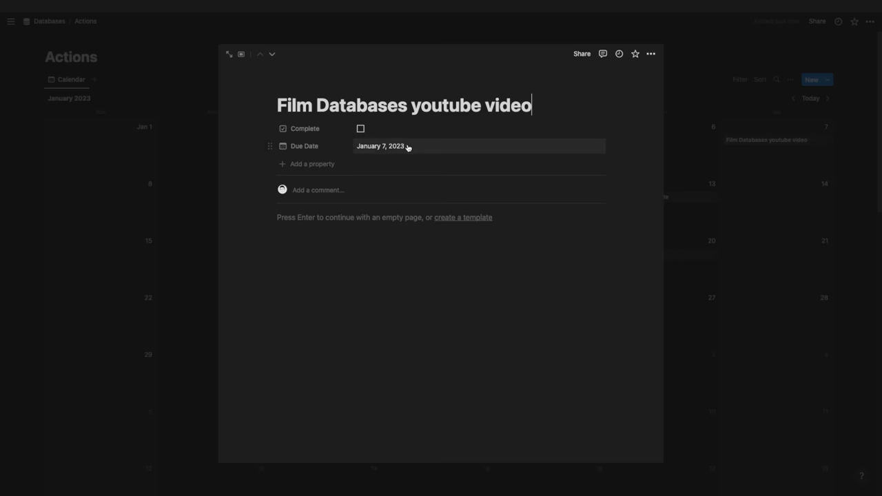
{"action": "left_click", "coordinate": [703, 133]}
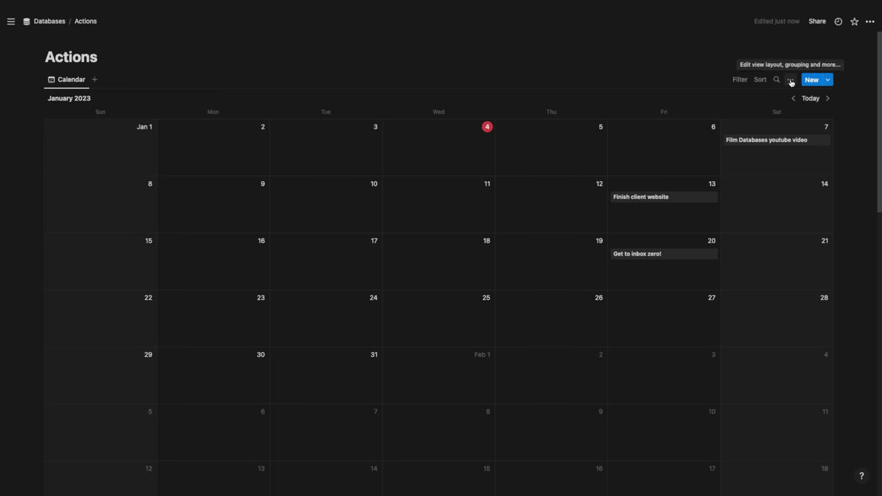
Step: Review the calendar layout's options for the date property it uses and how its pages open
{"action": "left_click", "coordinate": [745, 121]}
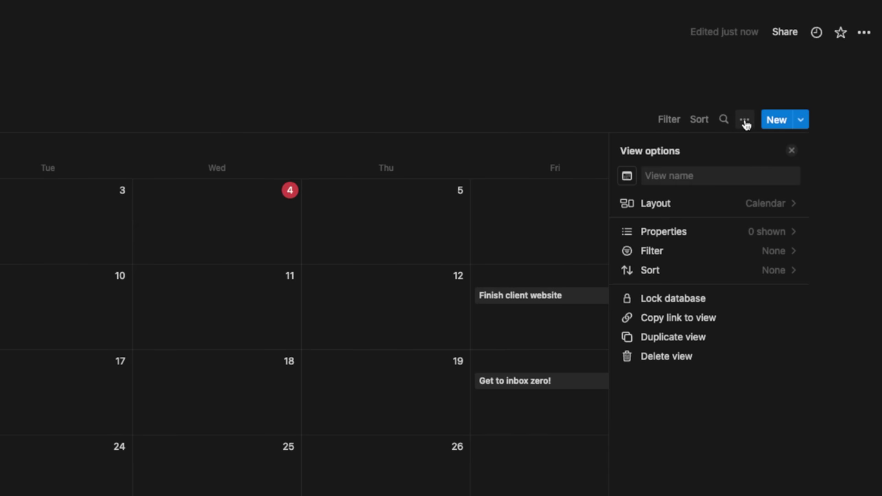
{"action": "left_click", "coordinate": [782, 209]}
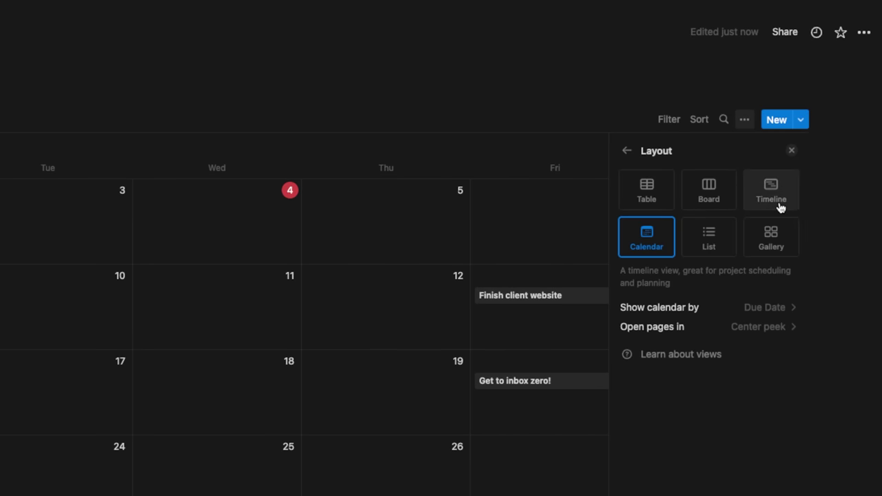
{"action": "left_click", "coordinate": [796, 307]}
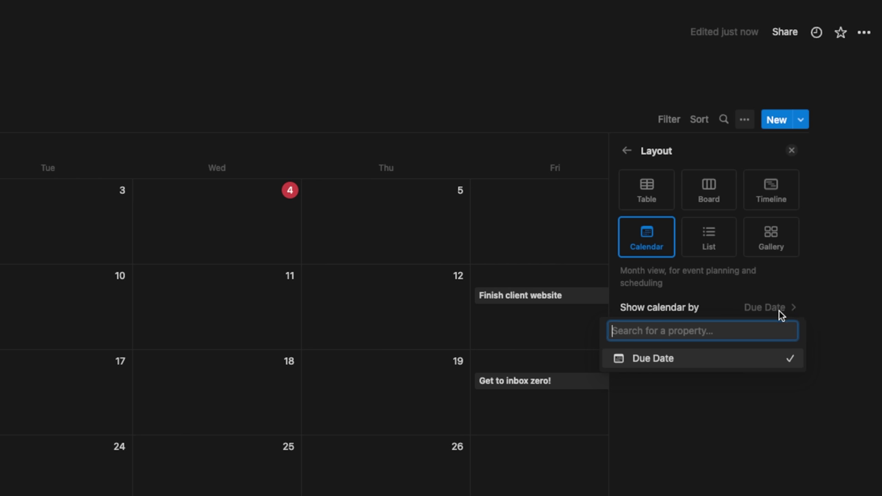
{"action": "left_click", "coordinate": [694, 288]}
{"action": "left_click", "coordinate": [740, 329]}
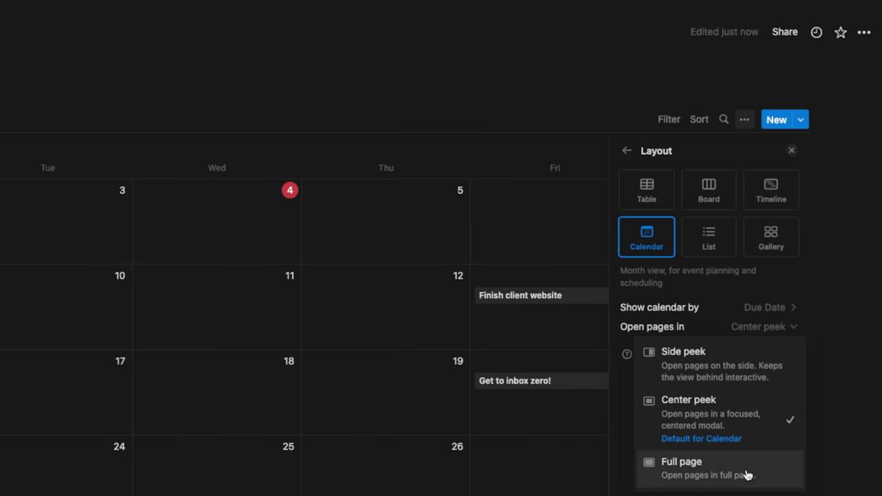
{"action": "left_click", "coordinate": [691, 433]}
Step: Show the Complete property on the Actions calendar's entries
{"action": "left_click", "coordinate": [626, 151]}
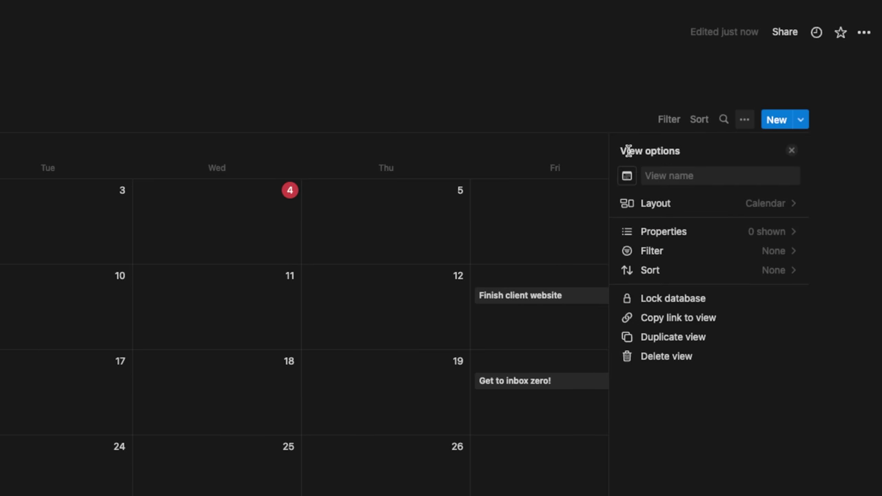
{"action": "left_click", "coordinate": [772, 235]}
{"action": "left_click", "coordinate": [776, 228]}
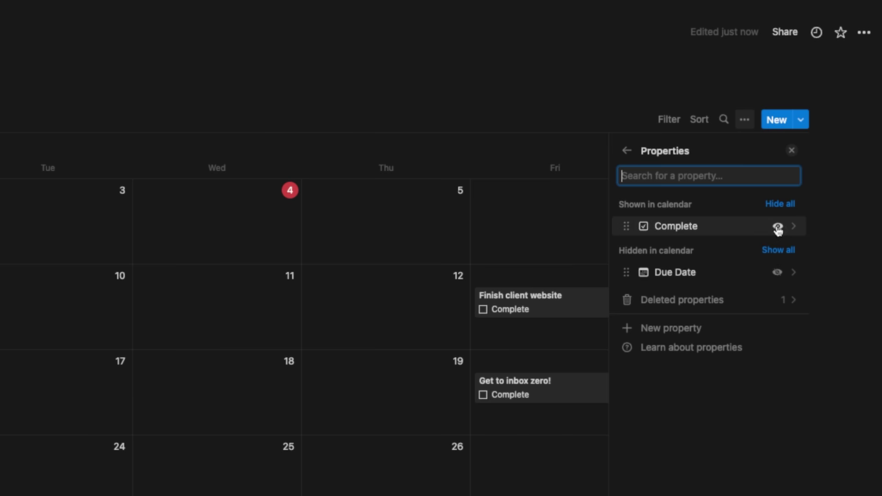
{"action": "left_click", "coordinate": [626, 151]}
{"action": "left_click", "coordinate": [562, 129]}
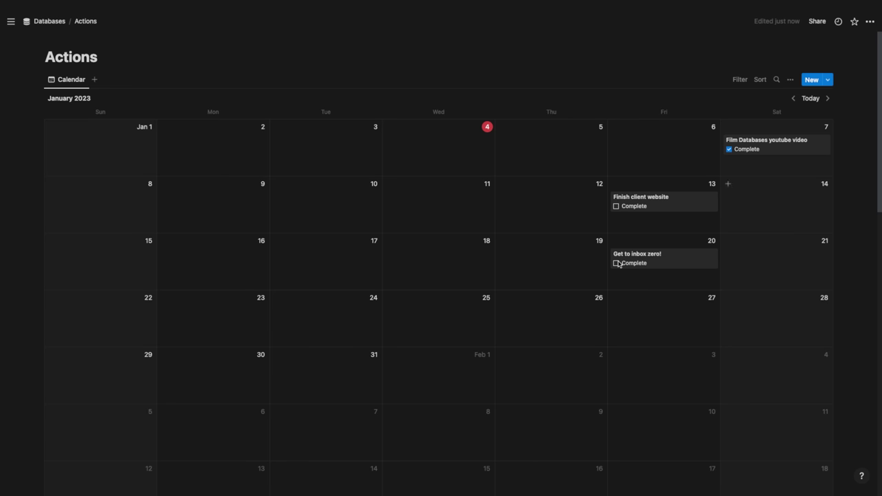
Step: Filter the calendar to entries with Complete unchecked, and mark Finish client website as complete
{"action": "left_click", "coordinate": [740, 79]}
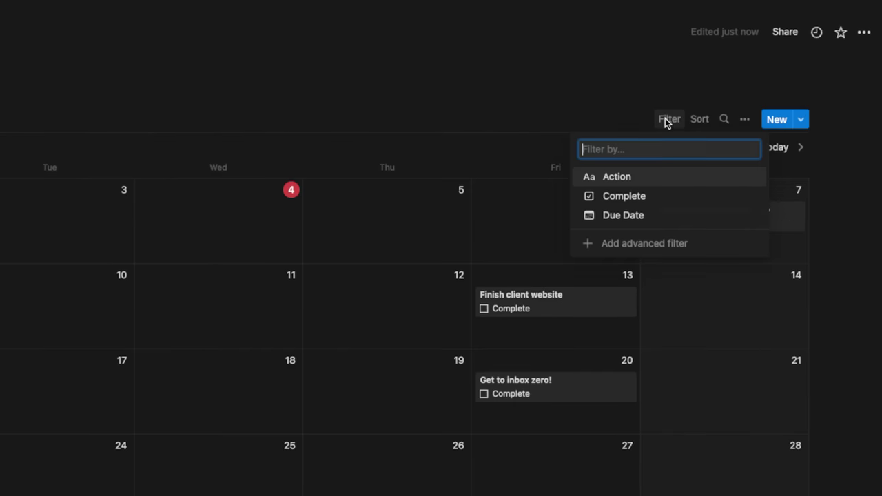
{"action": "left_click", "coordinate": [653, 198]}
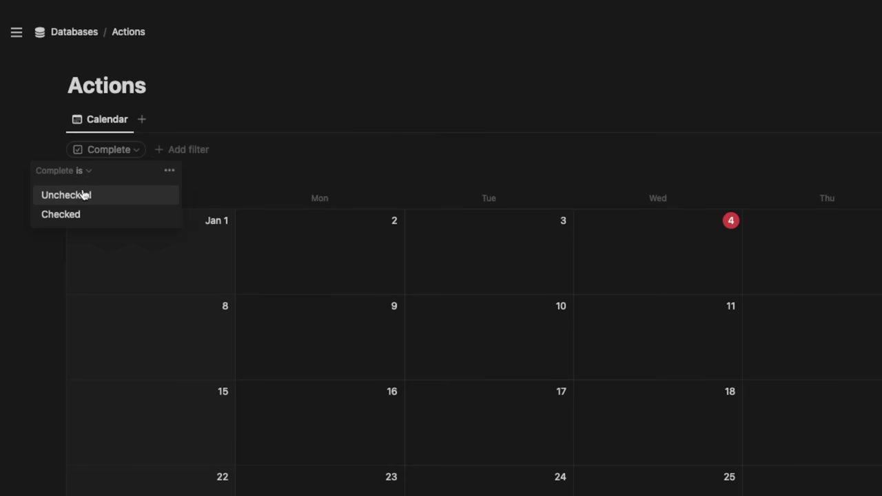
{"action": "left_click", "coordinate": [83, 195]}
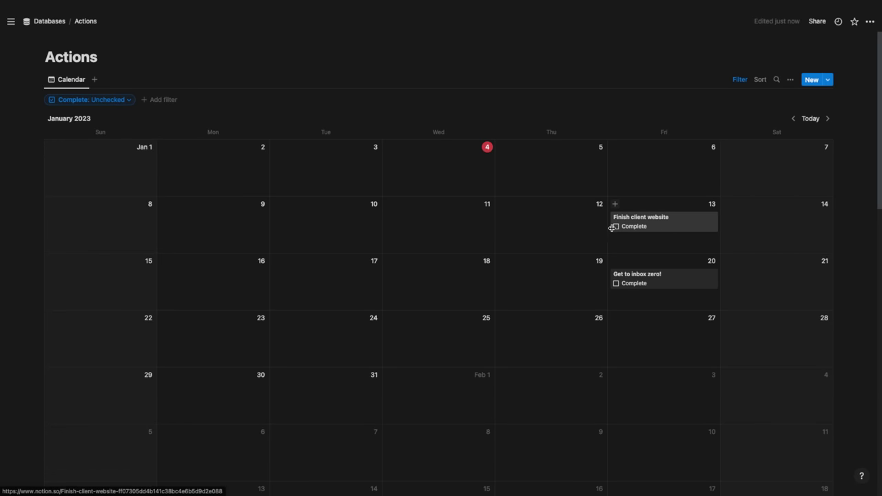
{"action": "left_click", "coordinate": [616, 227]}
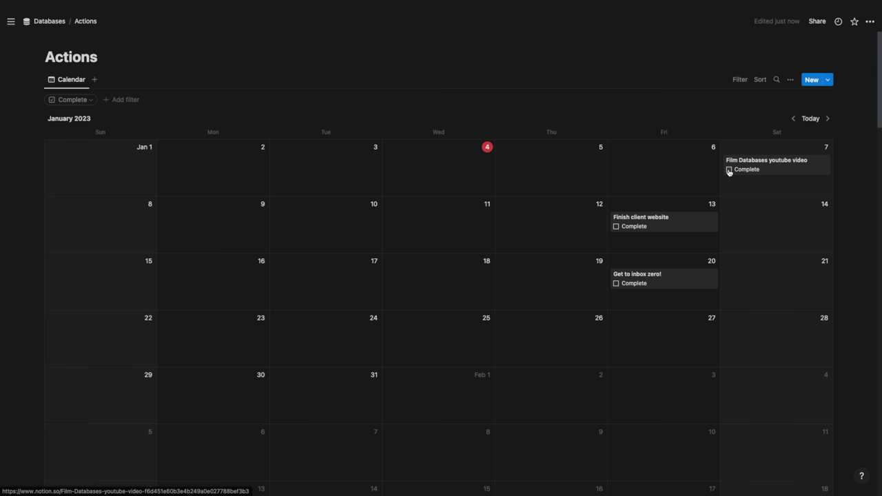
Step: Mark Film Databases youtube video and Finish client website as complete, and leave Get to inbox zero! unchecked
{"action": "left_click", "coordinate": [729, 169]}
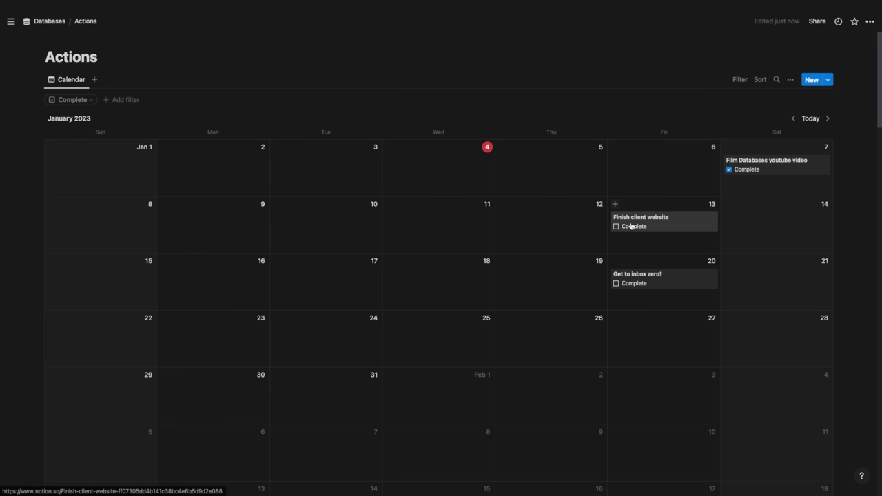
{"action": "left_click", "coordinate": [616, 227]}
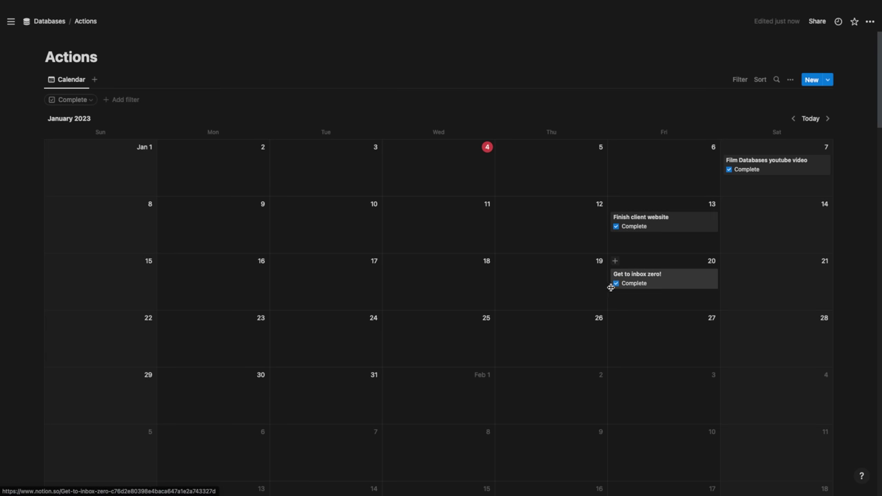
{"action": "left_click", "coordinate": [616, 283]}
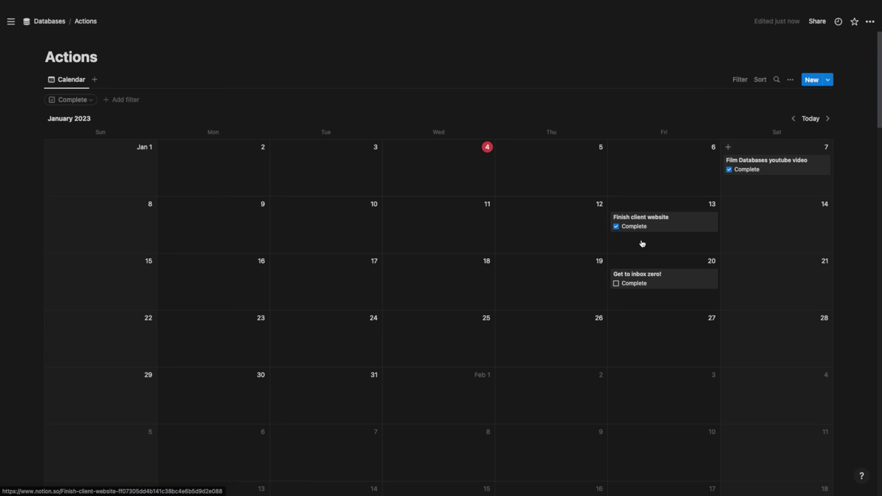
Step: Replace the calendar's empty Complete filter with a new one where Complete is Unchecked
{"action": "left_click", "coordinate": [69, 100]}
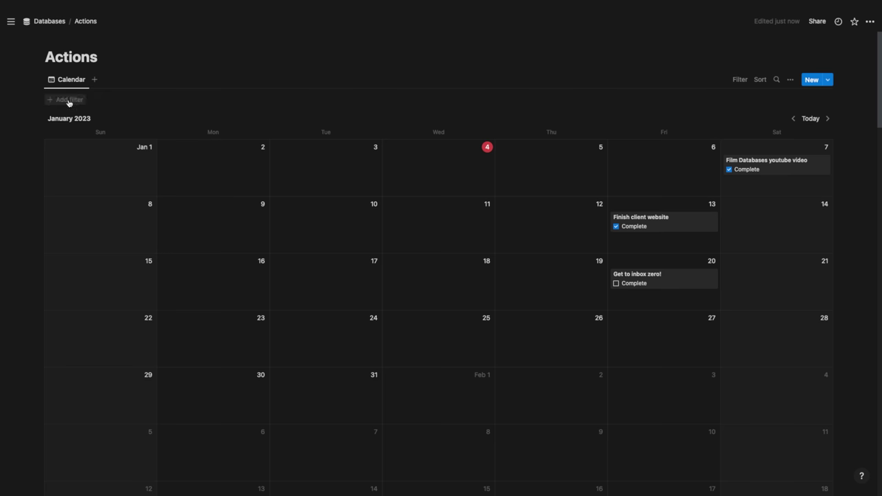
{"action": "left_click", "coordinate": [69, 101]}
{"action": "left_click", "coordinate": [59, 150]}
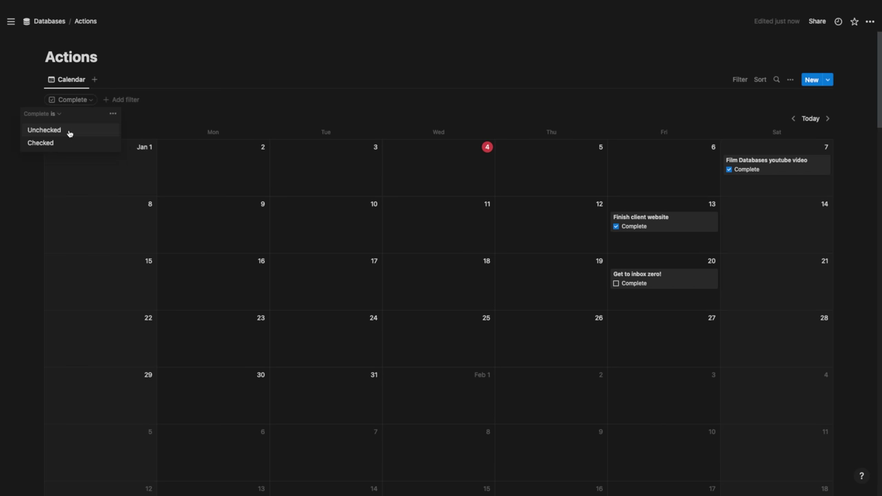
{"action": "left_click", "coordinate": [69, 130]}
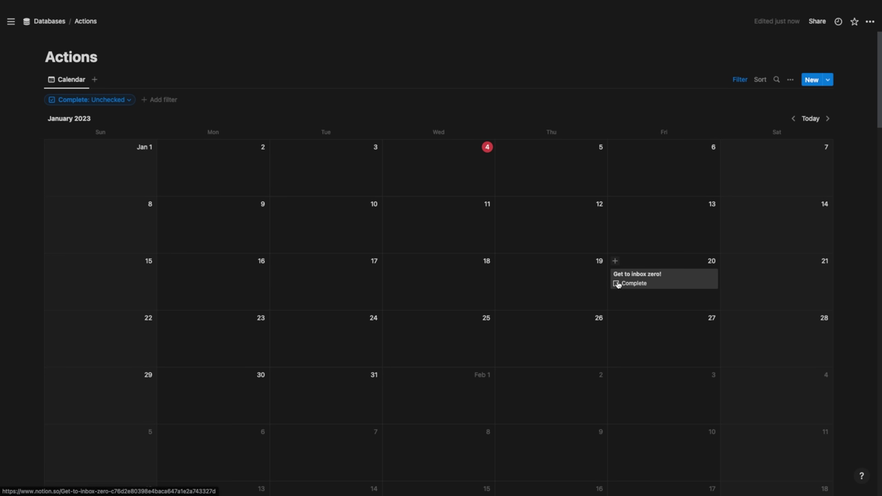
Step: Rename the calendar view as To-Do List Calendar
{"action": "left_click", "coordinate": [69, 81]}
{"action": "left_click", "coordinate": [70, 97]}
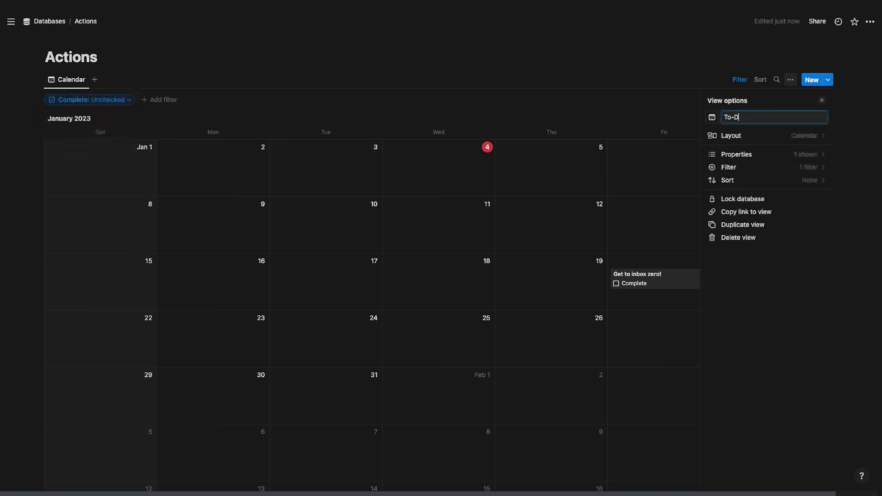
{"action": "type", "text": "To-Do List Calendar"}
{"action": "key", "text": "Return"}
Step: Add a new view with the List layout to Actions, with pages opening in Side peek
{"action": "left_click", "coordinate": [126, 80]}
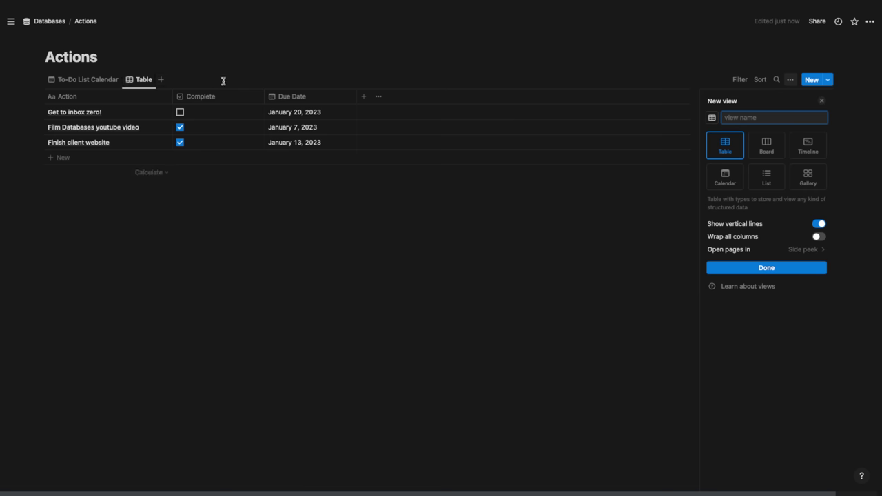
{"action": "left_click", "coordinate": [778, 181]}
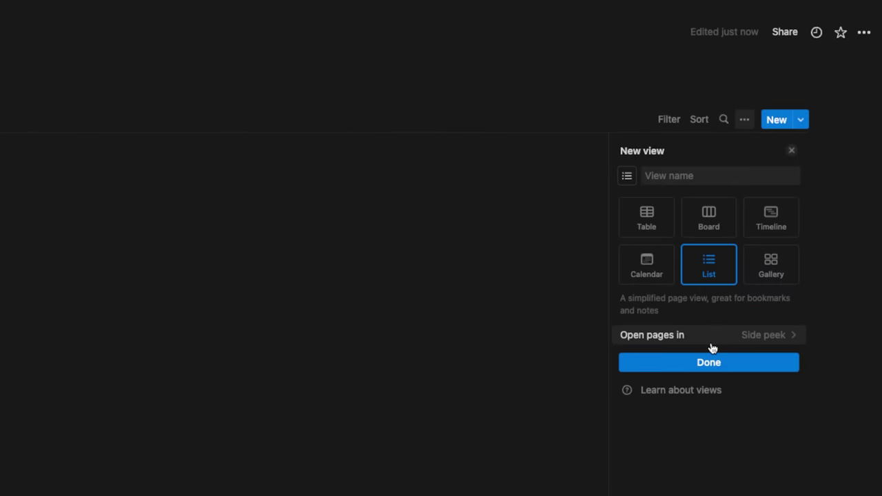
{"action": "left_click", "coordinate": [723, 338]}
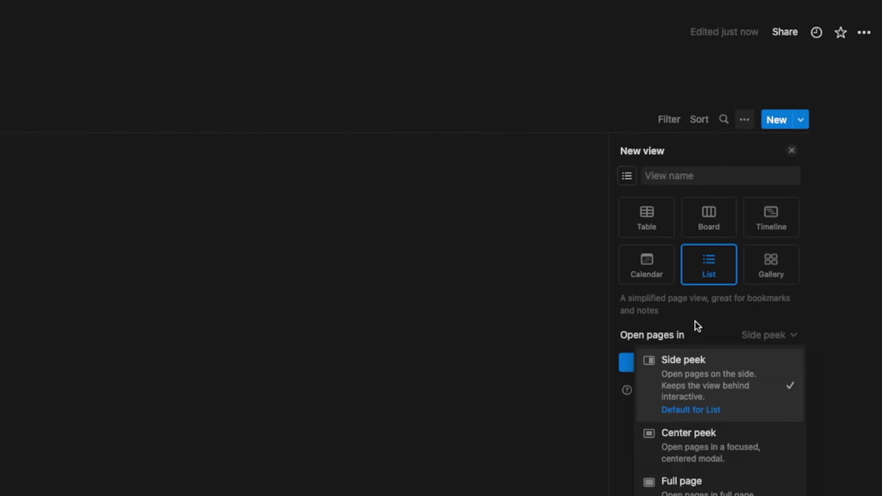
{"action": "left_click", "coordinate": [694, 329]}
{"action": "left_click", "coordinate": [705, 366]}
Step: Show both the Due Date and Complete properties in the list view
{"action": "left_click", "coordinate": [776, 235]}
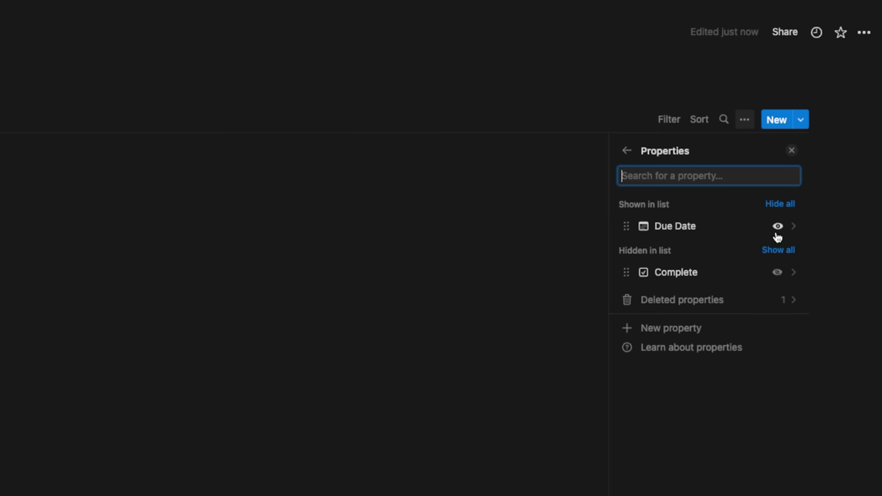
{"action": "left_click", "coordinate": [777, 274]}
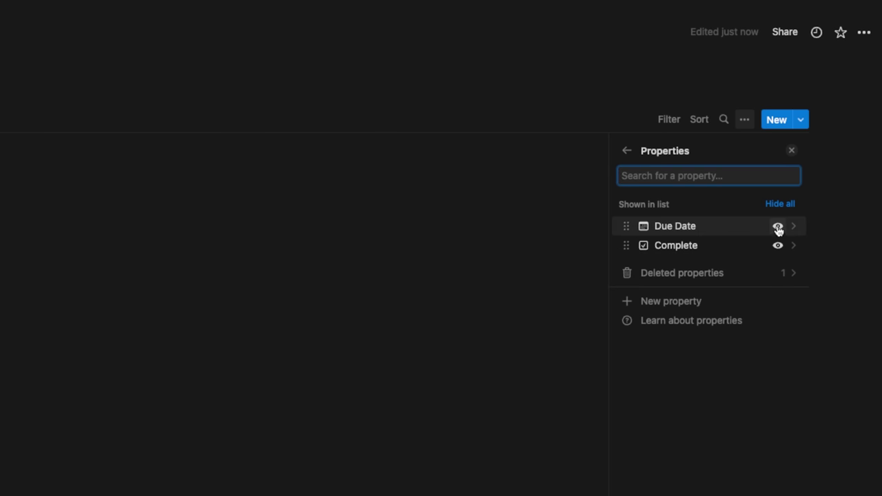
{"action": "left_click", "coordinate": [777, 227]}
{"action": "left_click", "coordinate": [777, 233]}
{"action": "left_click", "coordinate": [777, 273]}
{"action": "left_click", "coordinate": [776, 273]}
{"action": "left_click", "coordinate": [517, 335]}
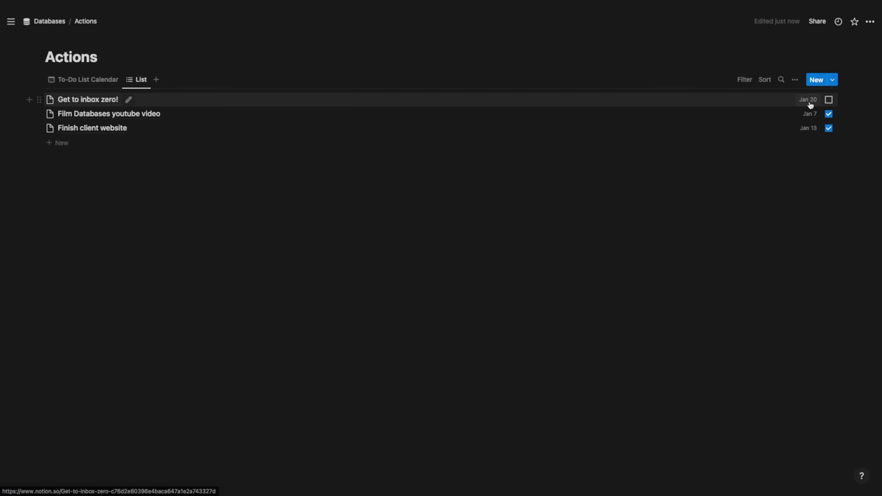
Step: Open and close the due date of Get to inbox zero! in the list, and toggle its Complete checkbox on and off
{"action": "left_click", "coordinate": [810, 103]}
{"action": "left_click", "coordinate": [680, 157]}
{"action": "left_click", "coordinate": [829, 100]}
{"action": "left_click", "coordinate": [829, 99]}
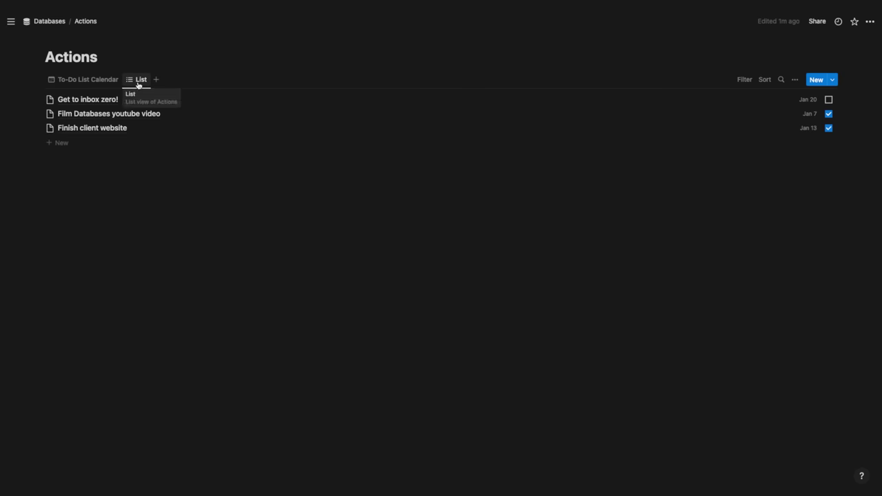
Step: Open the options of the List view
{"action": "left_click", "coordinate": [138, 83]}
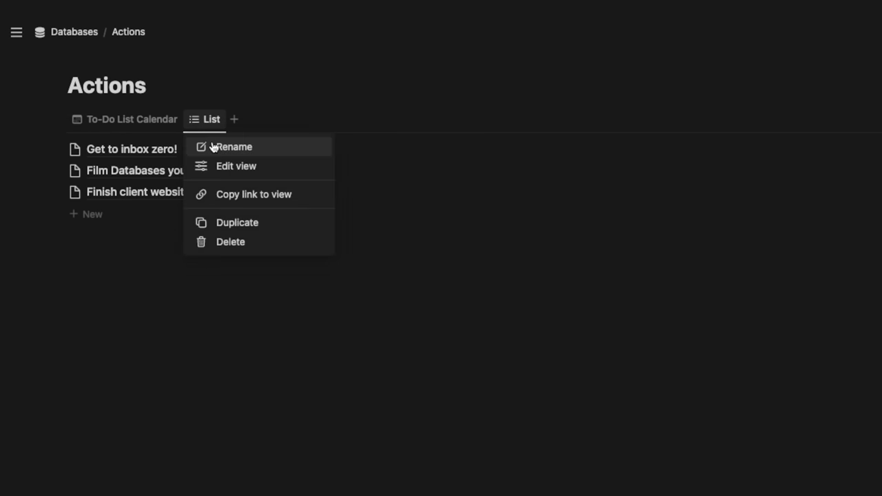
Step: Rename the List view of the Actions database to Archive and give it the round checkmark icon
{"action": "left_click", "coordinate": [213, 147]}
{"action": "type", "text": "Archive"}
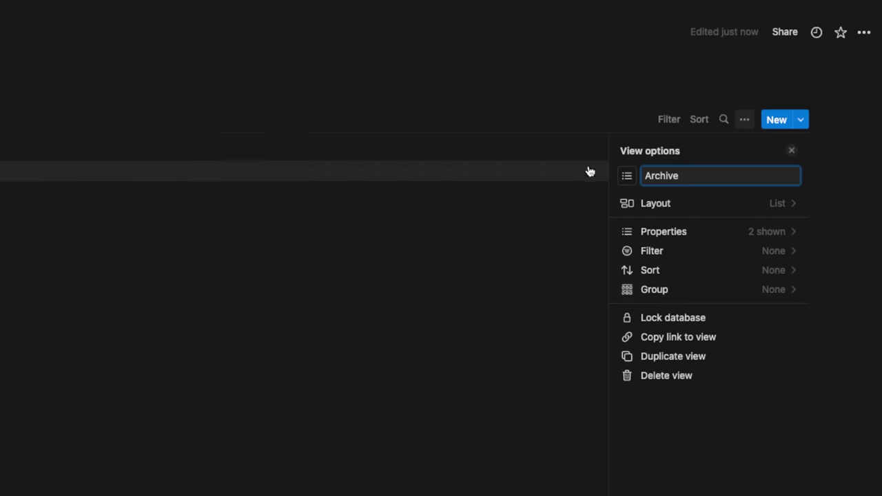
{"action": "left_click", "coordinate": [628, 176]}
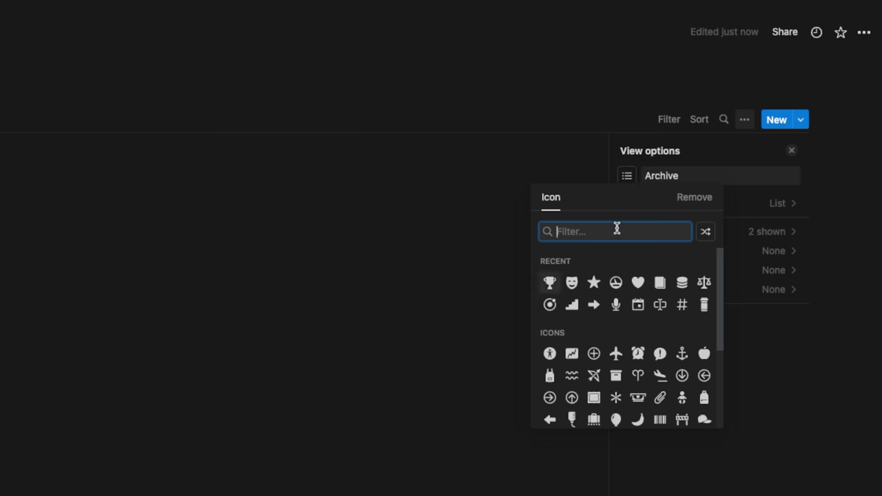
{"action": "type", "text": "check"}
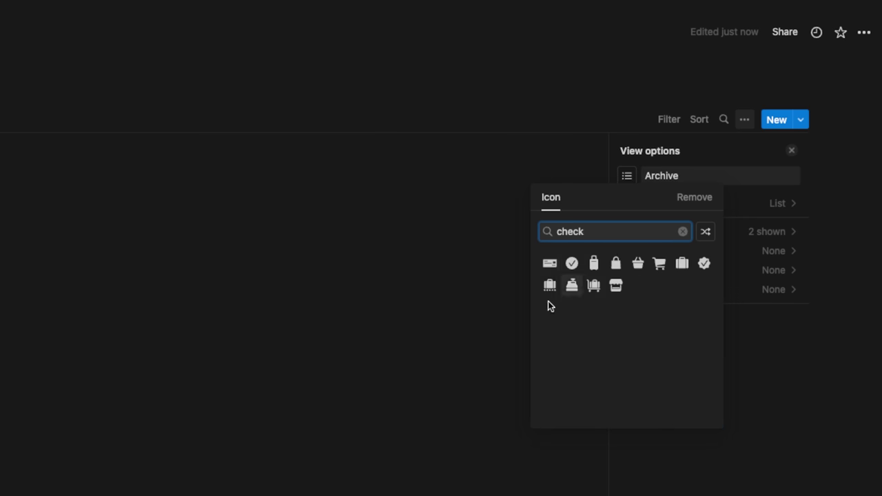
{"action": "left_click", "coordinate": [571, 263]}
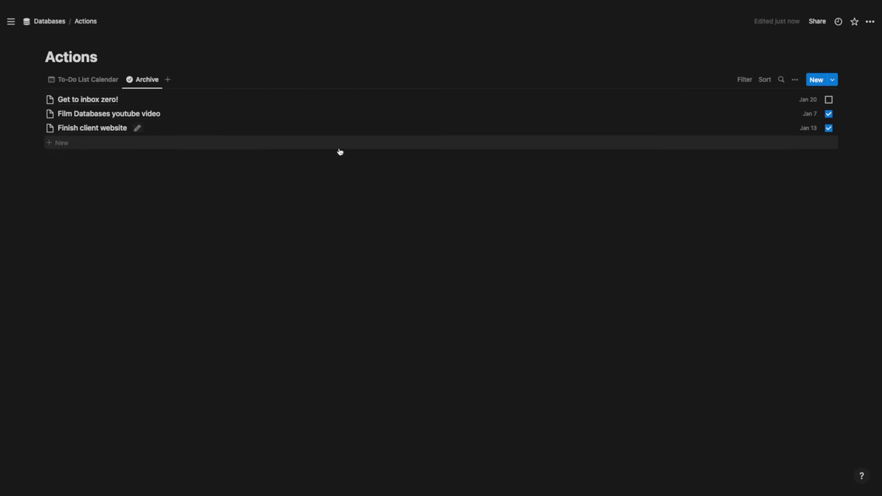
Step: Filter the Archive view to show only actions whose Complete property is Checked
{"action": "left_click", "coordinate": [743, 80]}
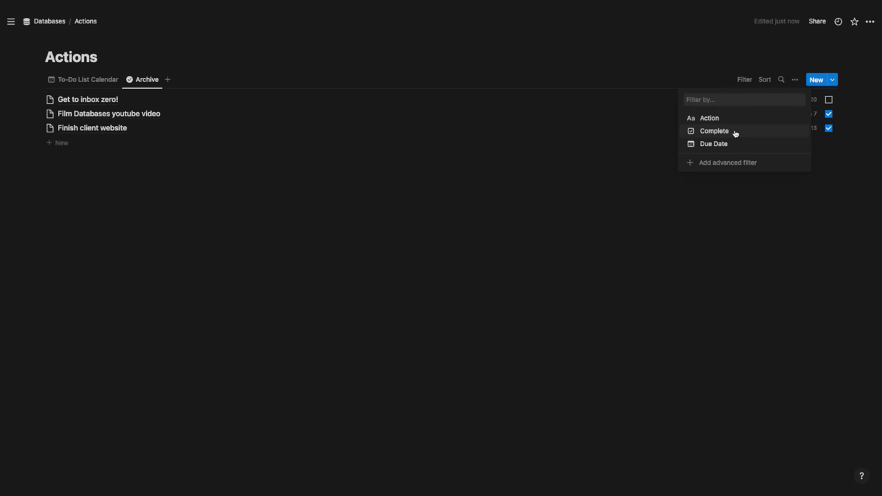
{"action": "left_click", "coordinate": [735, 134]}
{"action": "left_click", "coordinate": [99, 143]}
{"action": "left_click", "coordinate": [200, 190]}
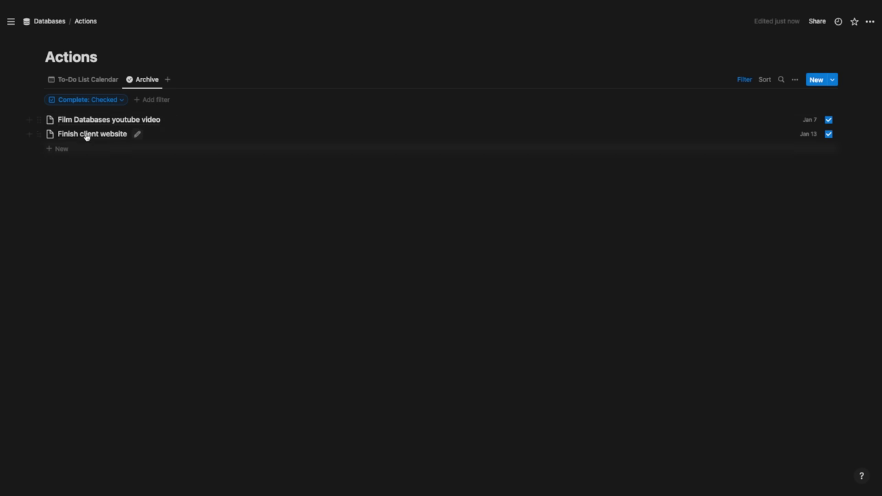
Step: Mark "Get to inbox zero!" as complete in the To-Do List Calendar and return to the Archive view
{"action": "left_click", "coordinate": [105, 80]}
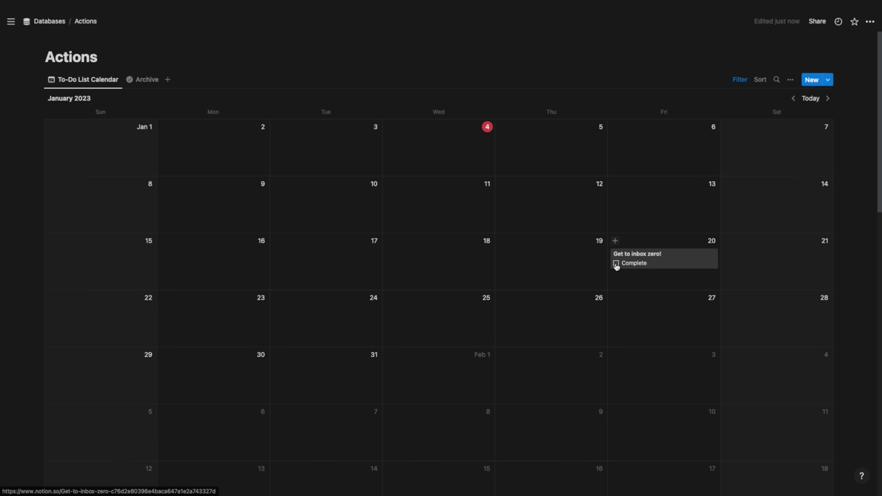
{"action": "left_click", "coordinate": [616, 263]}
{"action": "left_click", "coordinate": [130, 79]}
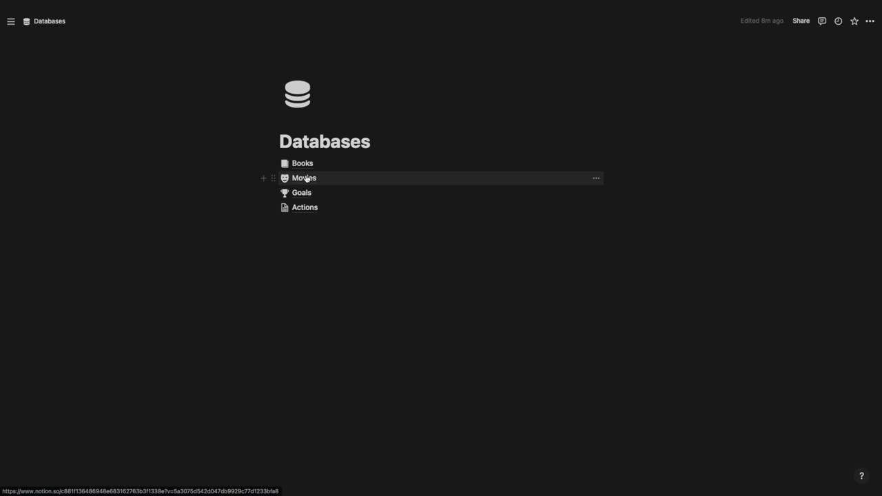
Step: Open the Movies database and add a new view with the Gallery layout
{"action": "left_click", "coordinate": [308, 178]}
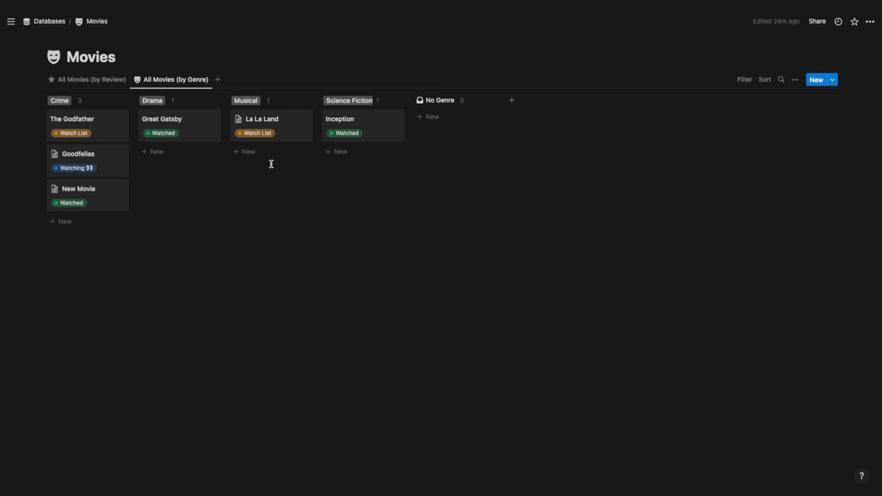
{"action": "left_click", "coordinate": [217, 80]}
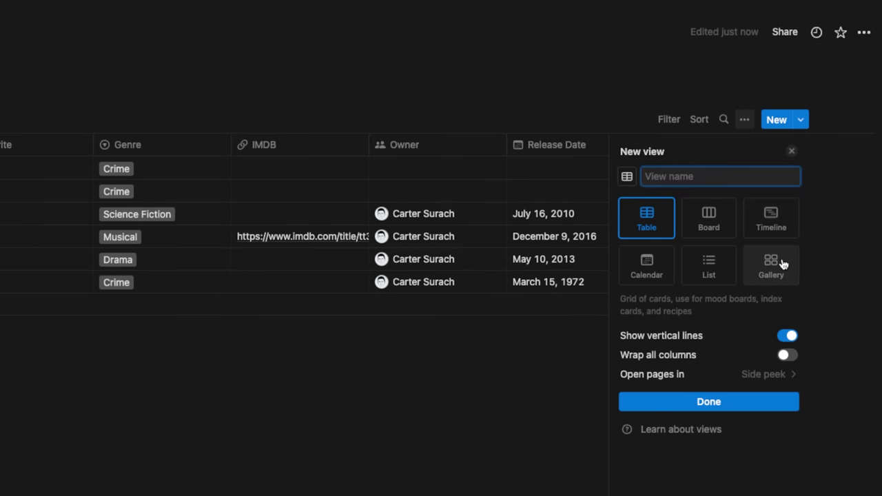
{"action": "left_click", "coordinate": [781, 260]}
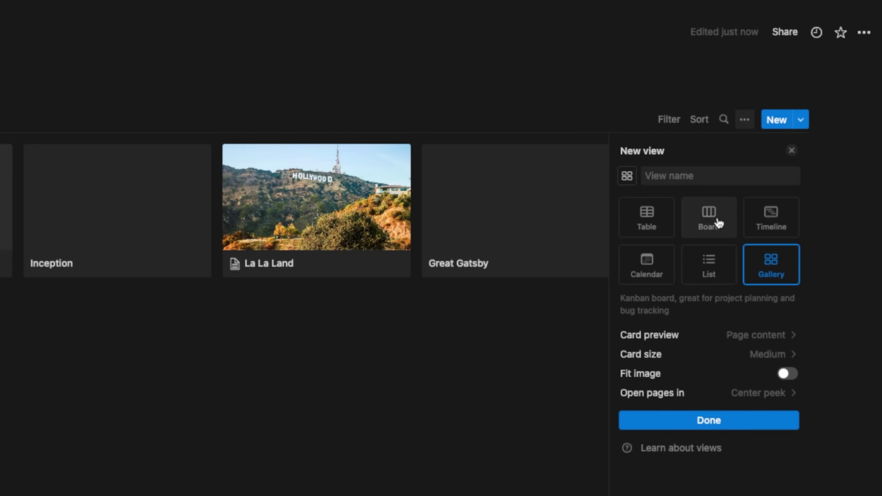
Step: Set the new gallery's card preview to Page cover and its card size to Small
{"action": "left_click", "coordinate": [765, 340]}
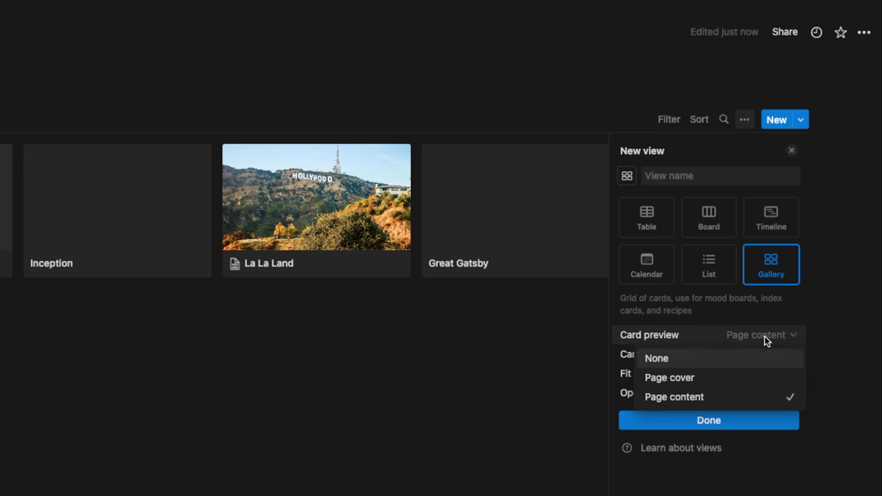
{"action": "left_click", "coordinate": [751, 383]}
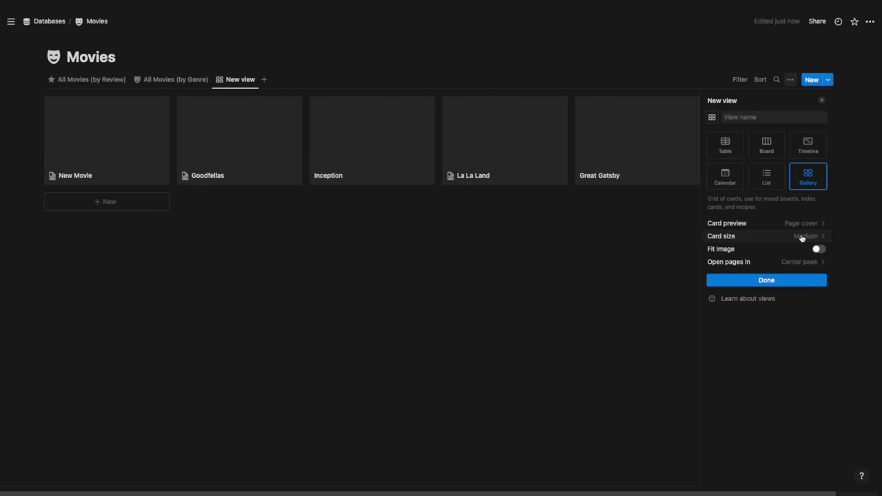
{"action": "left_click", "coordinate": [801, 238]}
{"action": "left_click", "coordinate": [753, 254]}
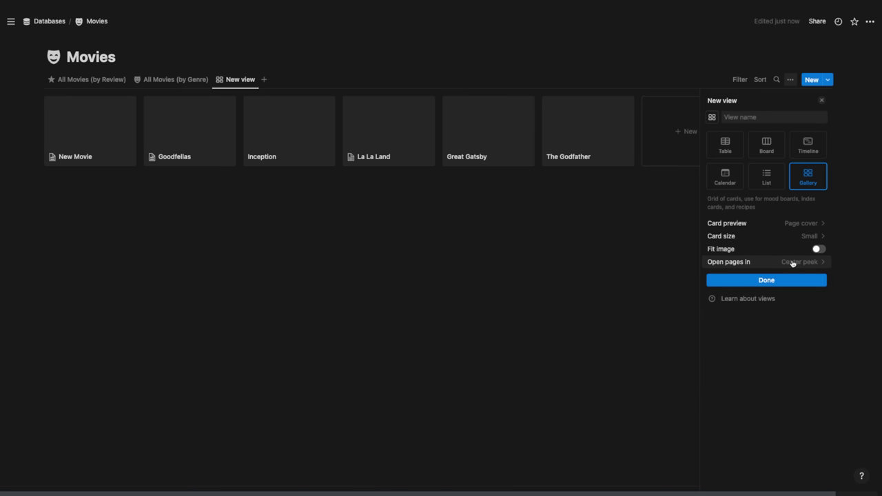
Step: Name the new gallery view "Movie Shelf (by Review)"
{"action": "left_click", "coordinate": [751, 117]}
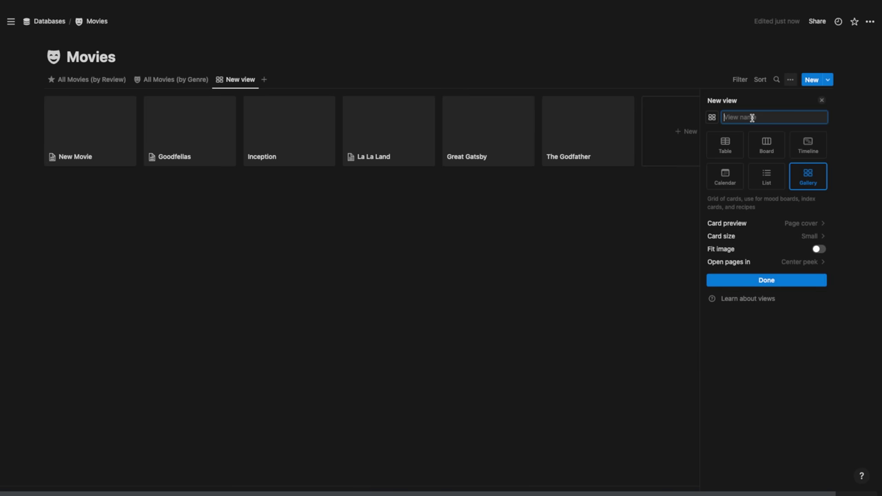
{"action": "type", "text": "Movie Shelf"}
{"action": "key", "text": "Return"}
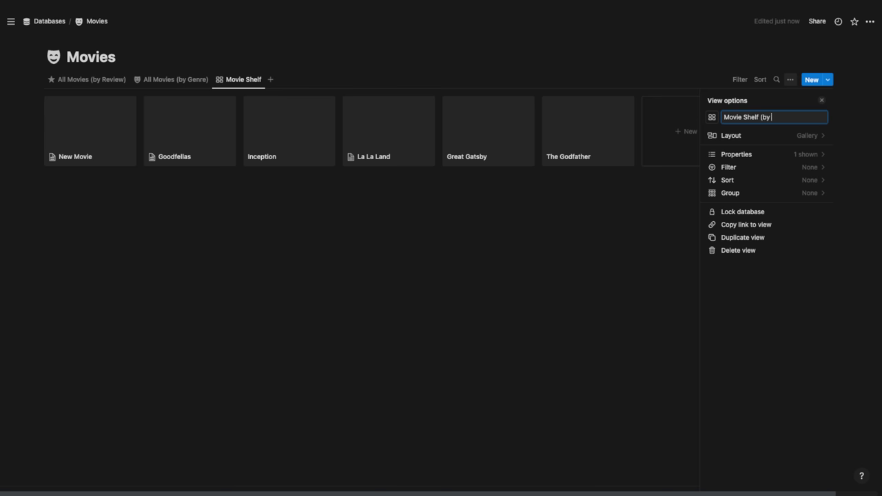
{"action": "type", "text": "(by Review)"}
{"action": "key", "text": "Return"}
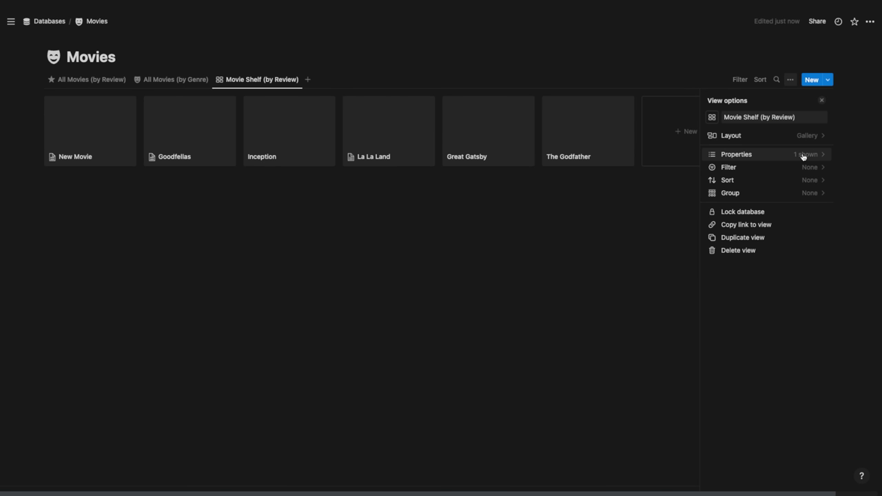
Step: Show the Genre and Review properties on the Movie Shelf gallery cards
{"action": "left_click", "coordinate": [803, 156]}
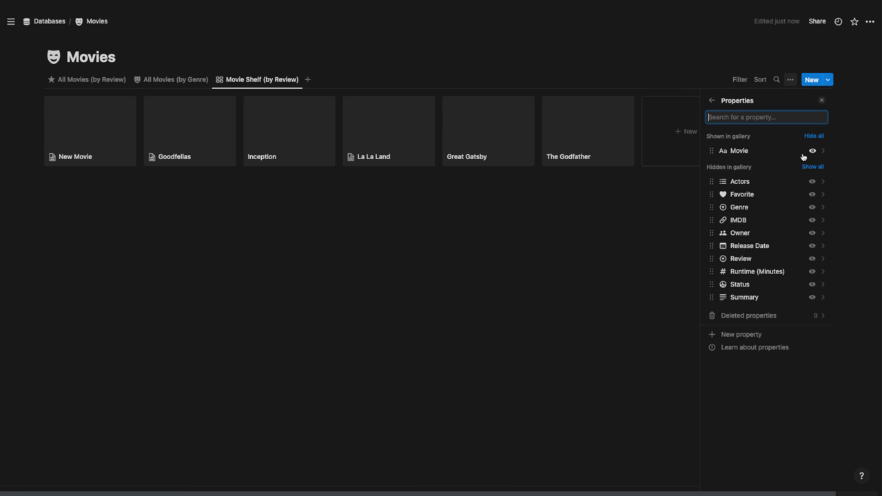
{"action": "left_click", "coordinate": [812, 208]}
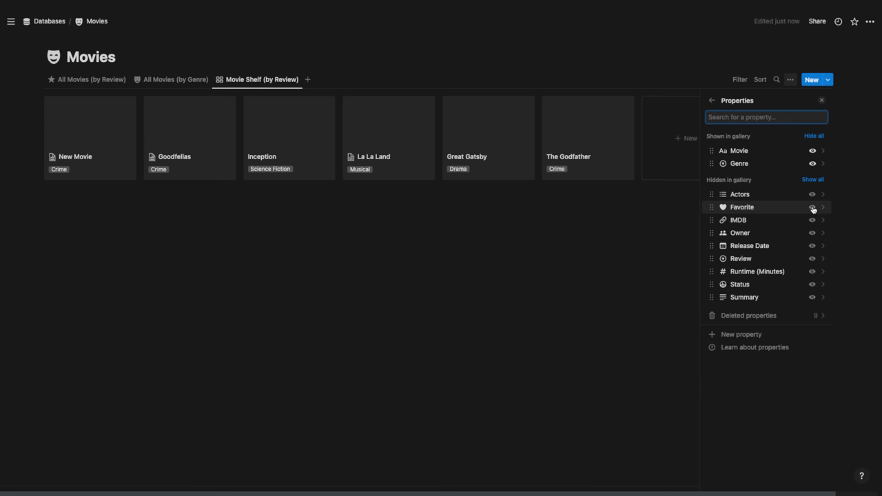
{"action": "left_click", "coordinate": [812, 259]}
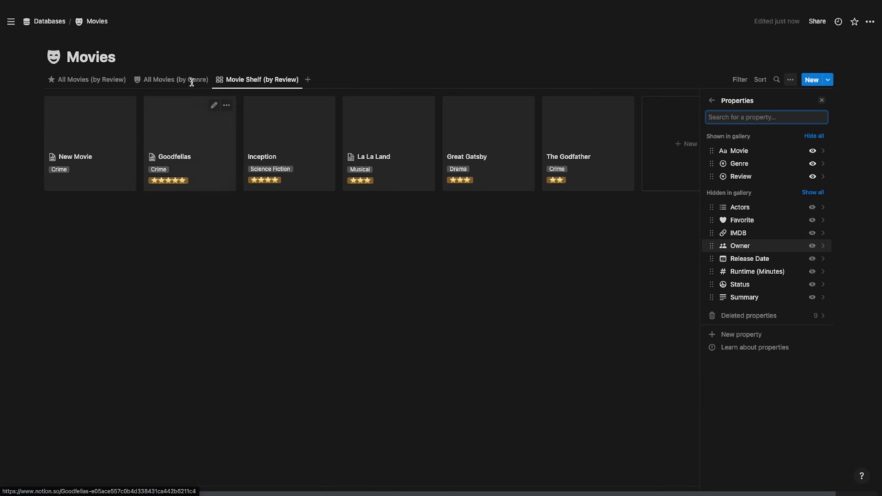
{"action": "left_click", "coordinate": [711, 100]}
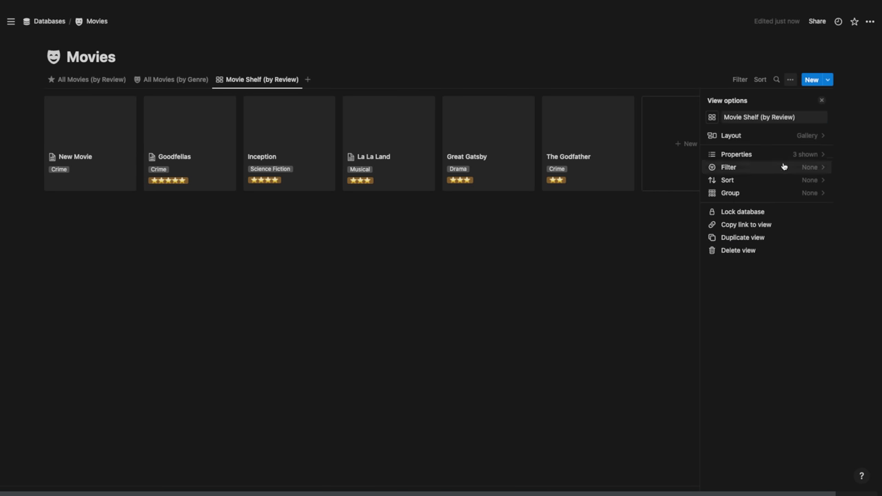
Step: Try the gallery layout with card preview set to None, and restore the Page cover preview
{"action": "left_click", "coordinate": [821, 137]}
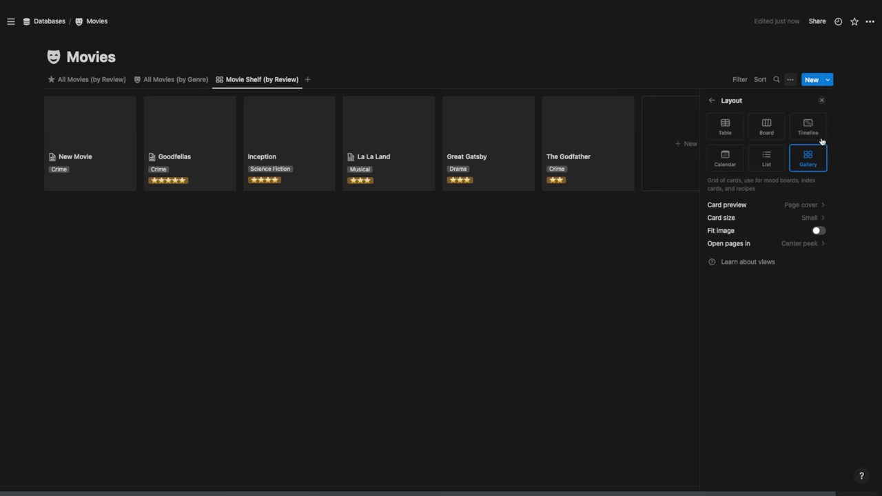
{"action": "left_click", "coordinate": [820, 207]}
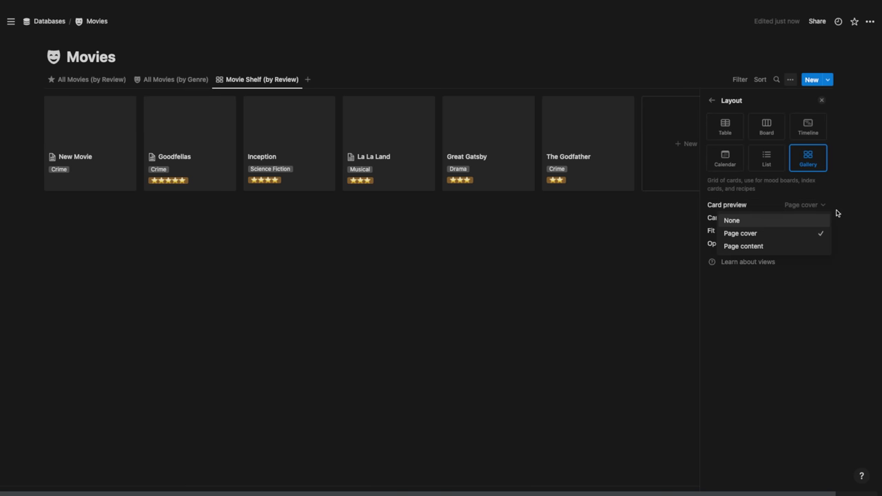
{"action": "left_click", "coordinate": [784, 221]}
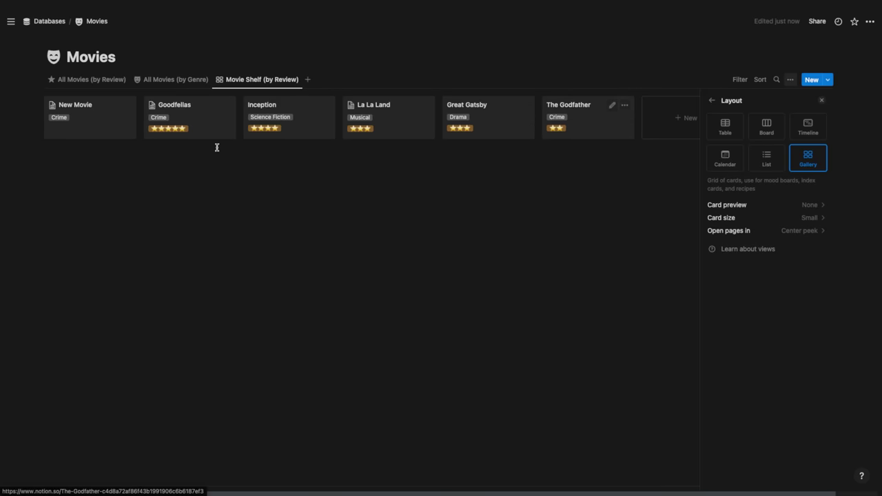
{"action": "left_click", "coordinate": [828, 205]}
{"action": "left_click", "coordinate": [798, 233]}
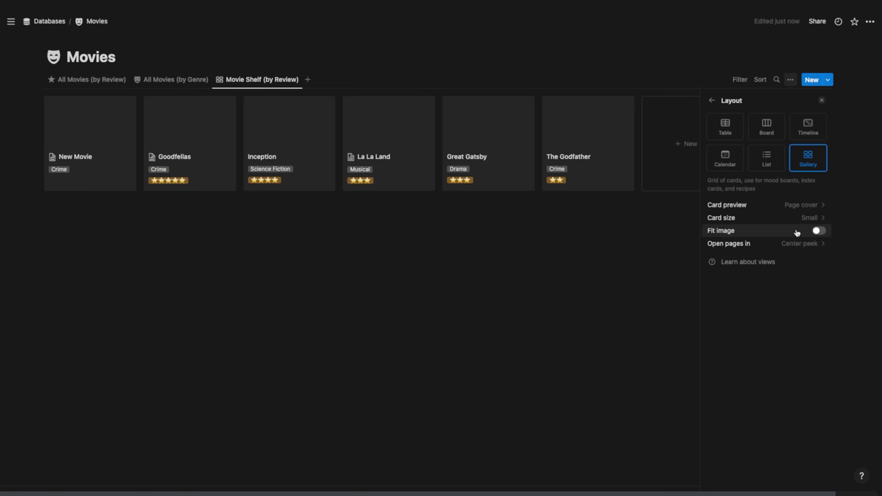
{"action": "left_click", "coordinate": [540, 270]}
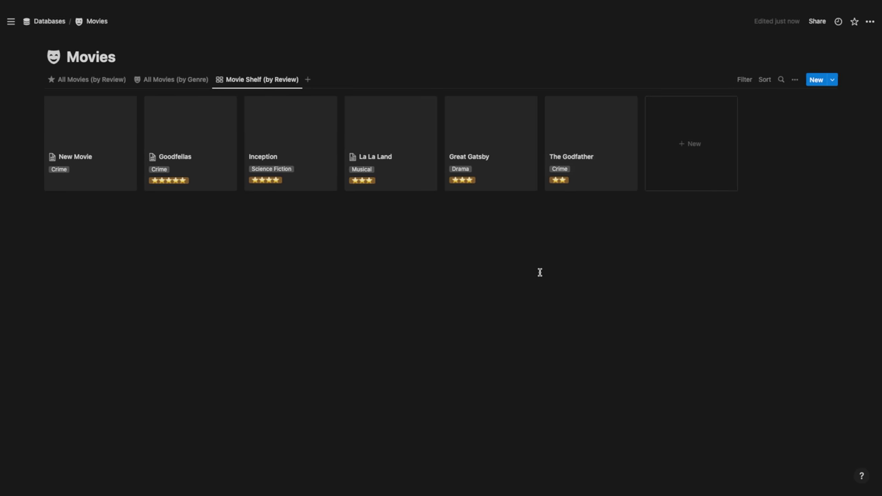
Step: Add a cover to The Godfather's page, using the first Unsplash image found for "gangster"
{"action": "left_click", "coordinate": [576, 144]}
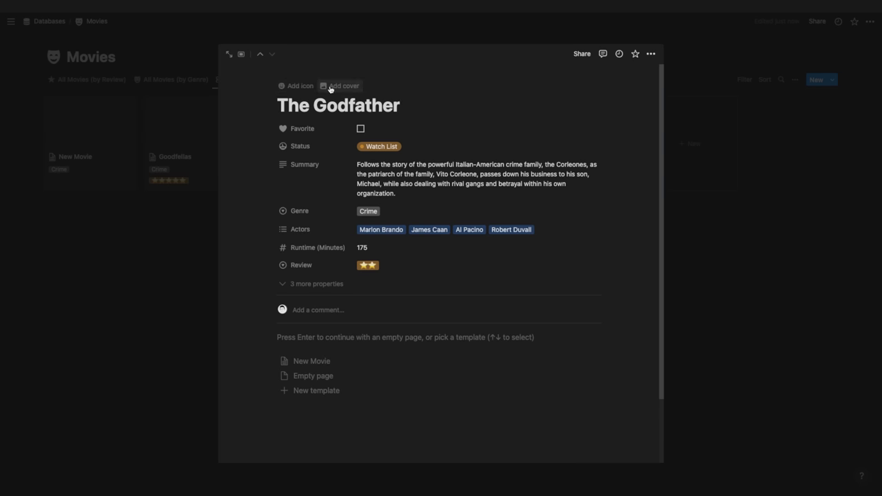
{"action": "left_click", "coordinate": [330, 86]}
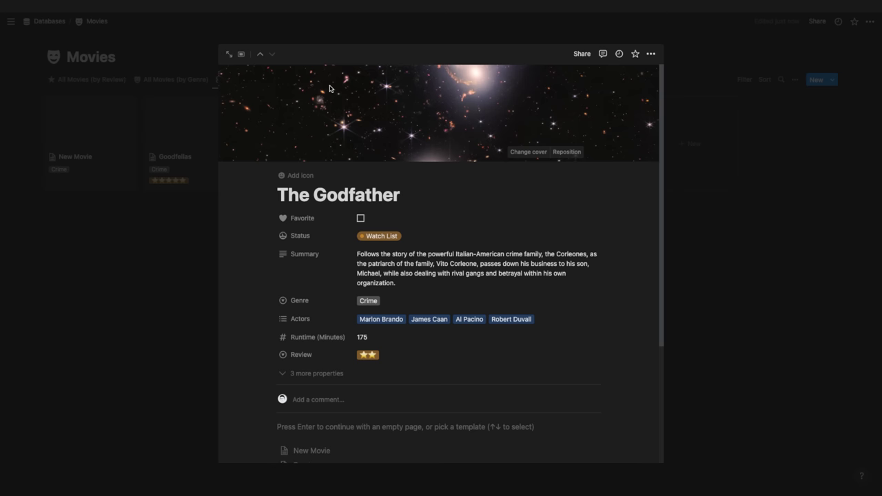
{"action": "left_click", "coordinate": [537, 152]}
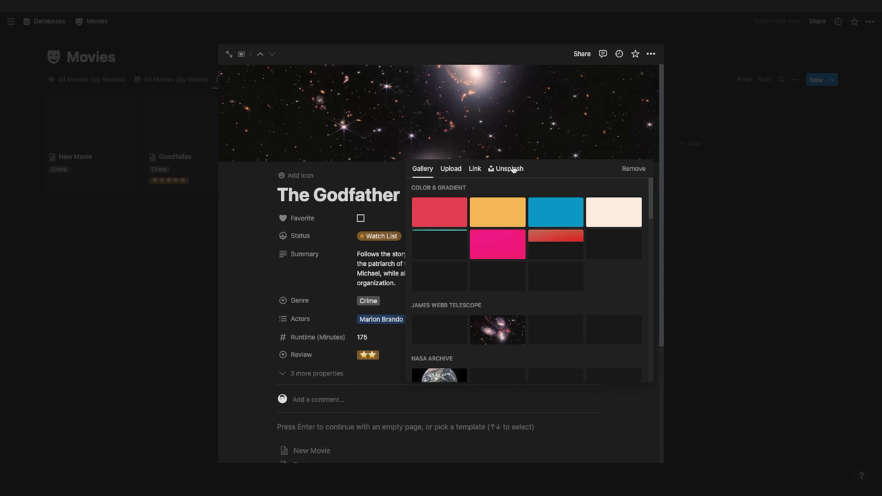
{"action": "left_click", "coordinate": [507, 168]}
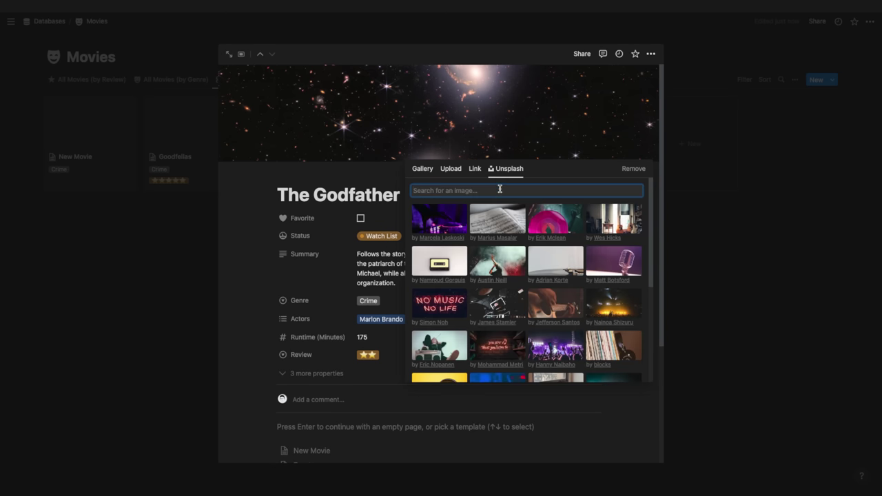
{"action": "type", "text": "gangster"}
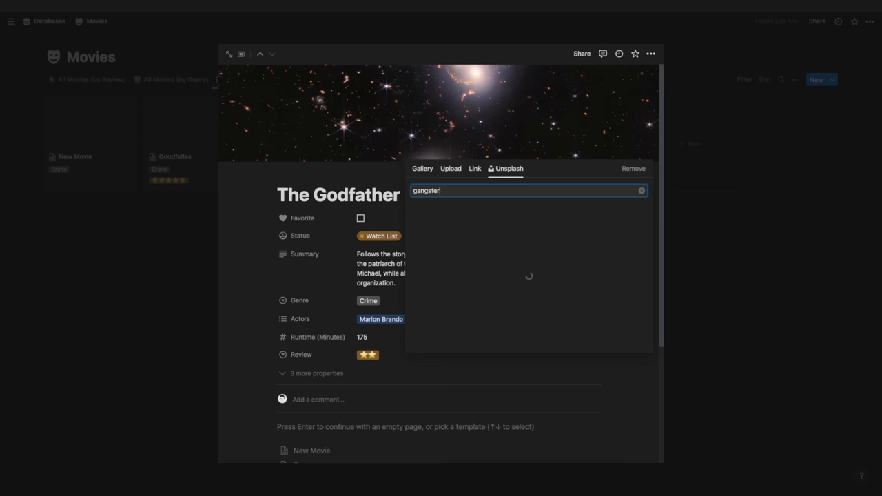
{"action": "left_click", "coordinate": [445, 219]}
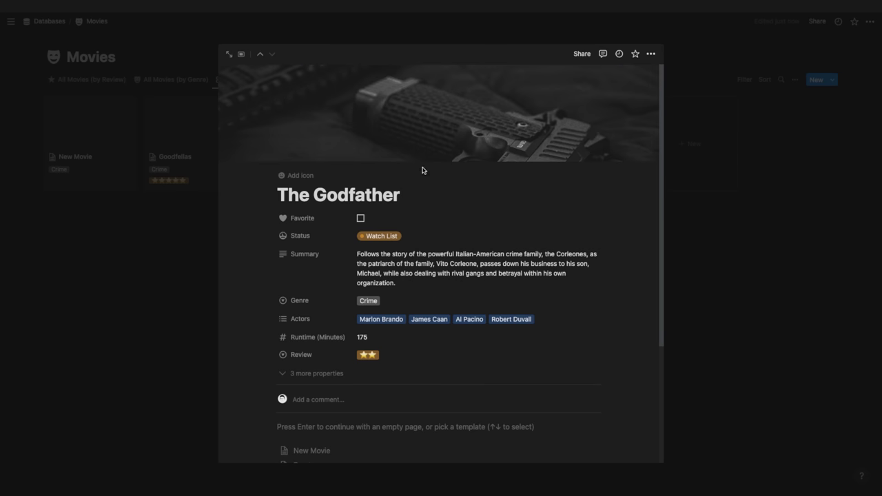
Step: Reposition The Godfather's cover to show a lower part of the image, save the position and close the page
{"action": "left_click", "coordinate": [569, 153]}
{"action": "left_click_drag", "start_coordinate": [397, 126], "coordinate": [453, 45]}
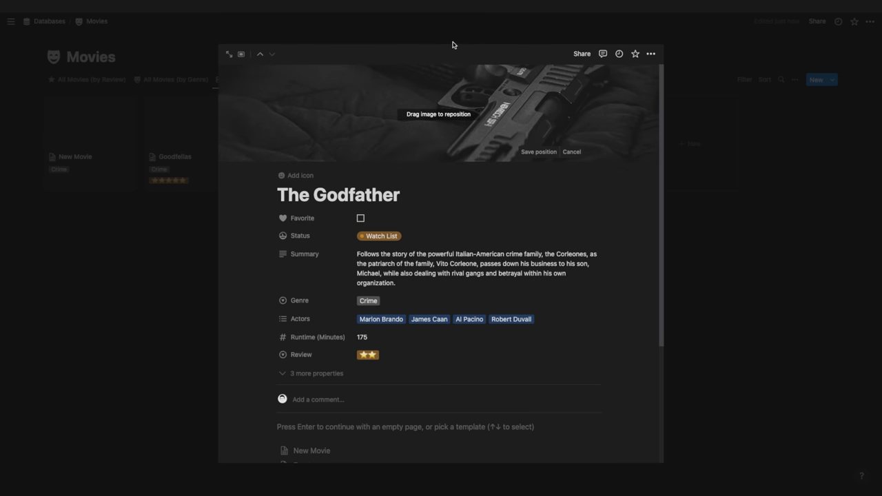
{"action": "left_click", "coordinate": [539, 153]}
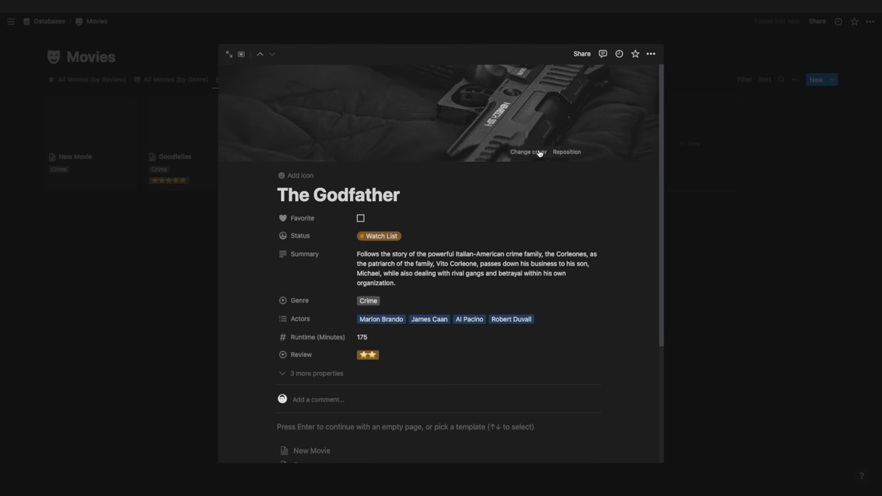
{"action": "left_click", "coordinate": [748, 182]}
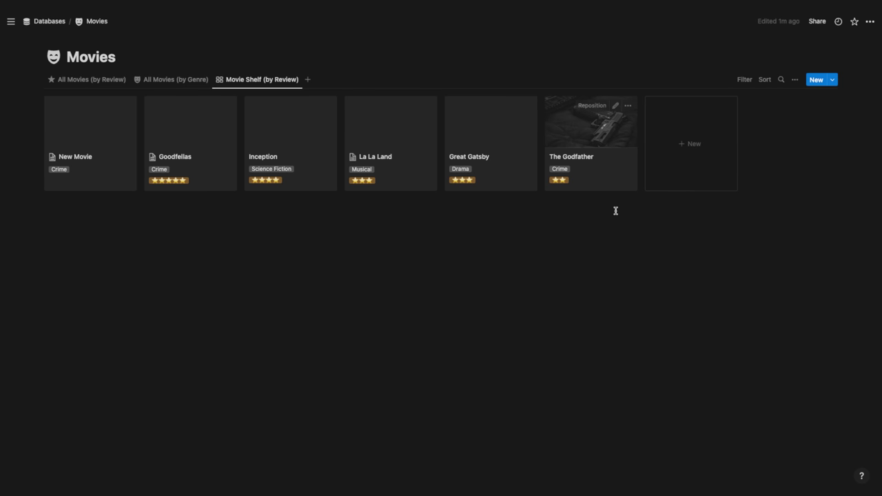
Step: Reposition The Godfather's cover directly on its gallery card to show a different part of the image
{"action": "left_click", "coordinate": [590, 109]}
{"action": "left_click_drag", "start_coordinate": [599, 129], "coordinate": [603, 251]}
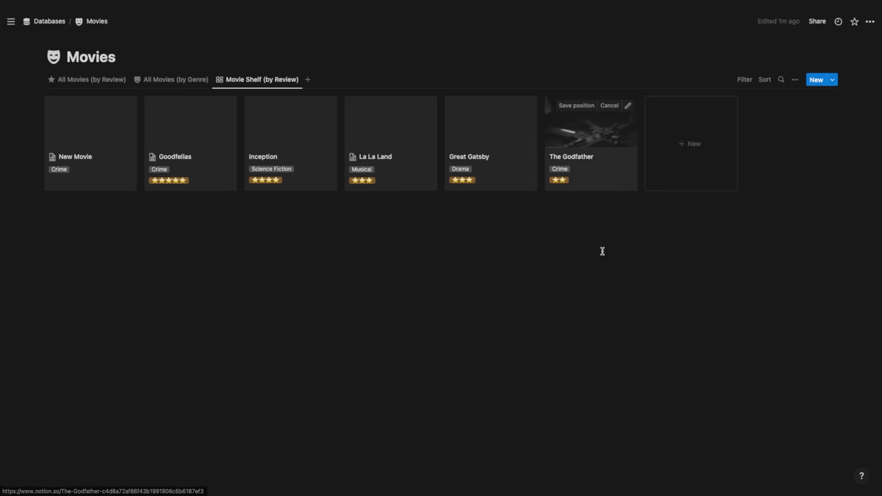
{"action": "left_click", "coordinate": [603, 251]}
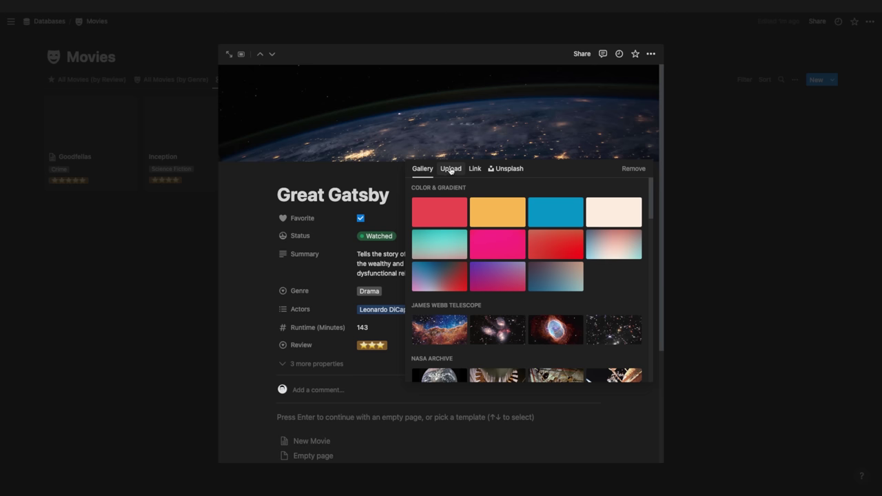
Step: Set Great Gatsby's cover to the first Unsplash image found for "art deco", after looking through the gallery and link cover sources
{"action": "scroll", "coordinate": [496, 234], "scroll_direction": "down", "scroll_amount": 5}
{"action": "scroll", "coordinate": [508, 310], "scroll_direction": "down", "scroll_amount": 2}
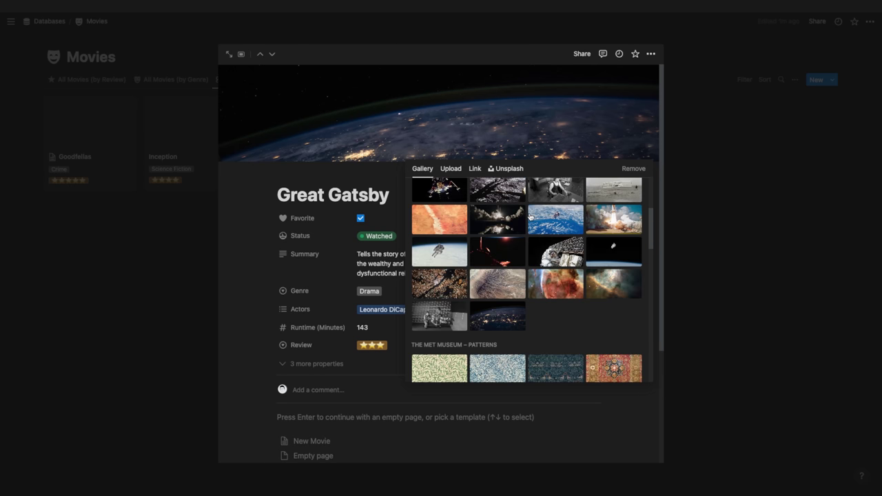
{"action": "left_click", "coordinate": [474, 169]}
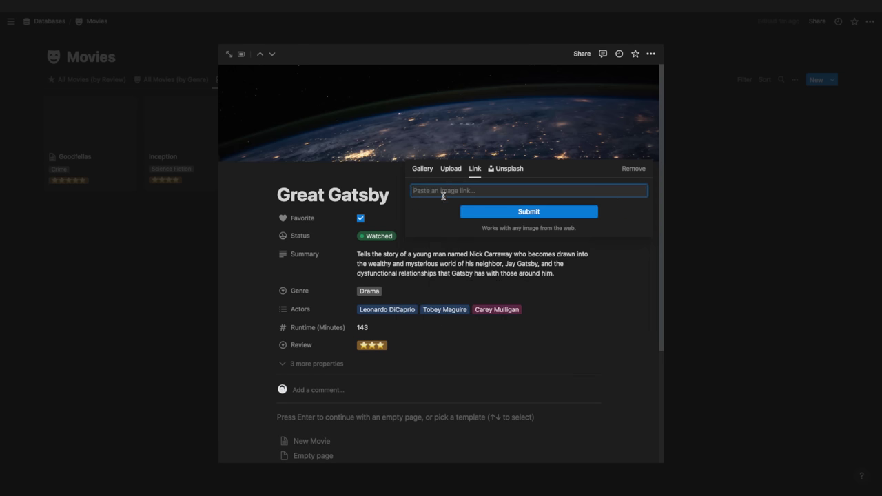
{"action": "left_click", "coordinate": [515, 173]}
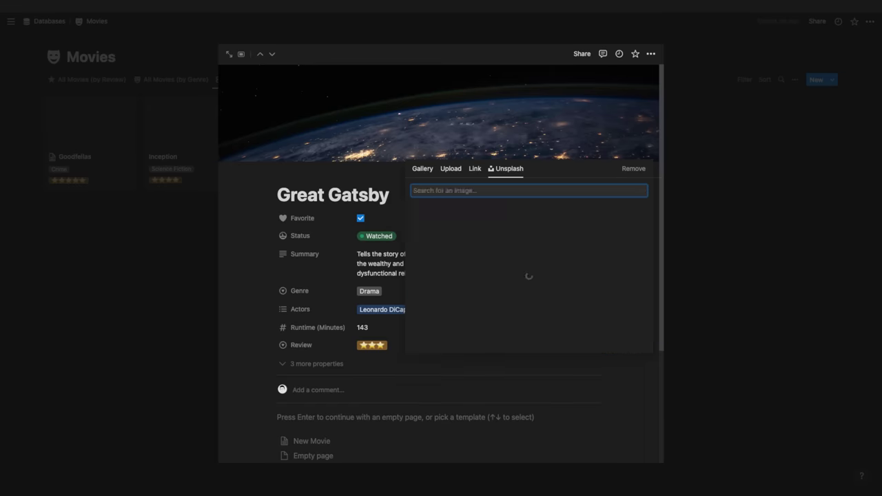
{"action": "type", "text": "art deco"}
{"action": "left_click", "coordinate": [439, 219]}
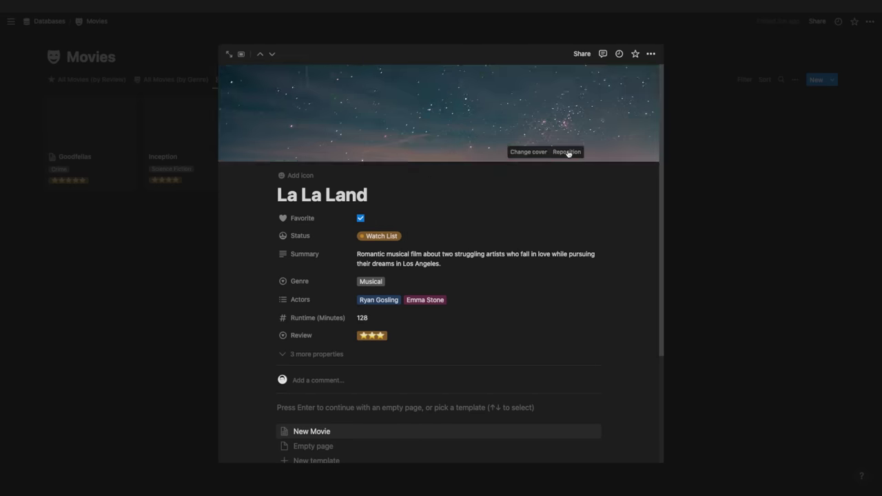
Step: Reposition La La Land's cover, and search Unsplash for "gangster" for Goodfellas's cover
{"action": "left_click", "coordinate": [569, 151]}
{"action": "left_click", "coordinate": [340, 87]}
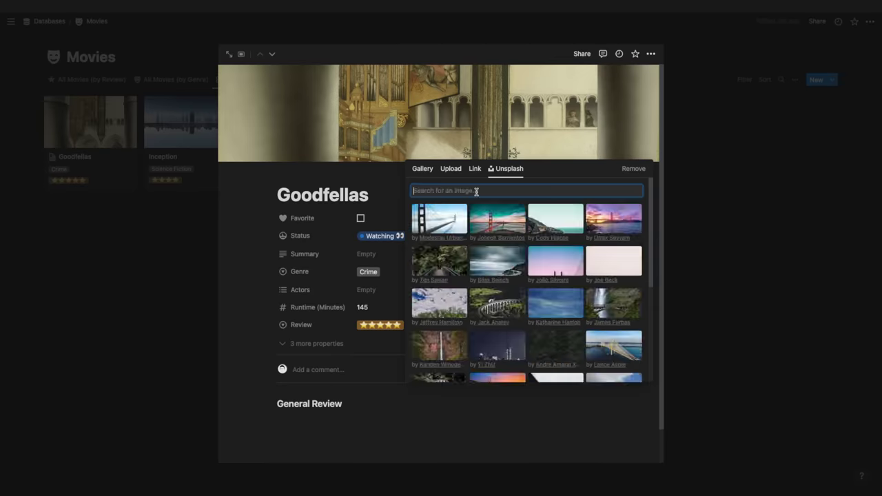
{"action": "type", "text": "gangster"}
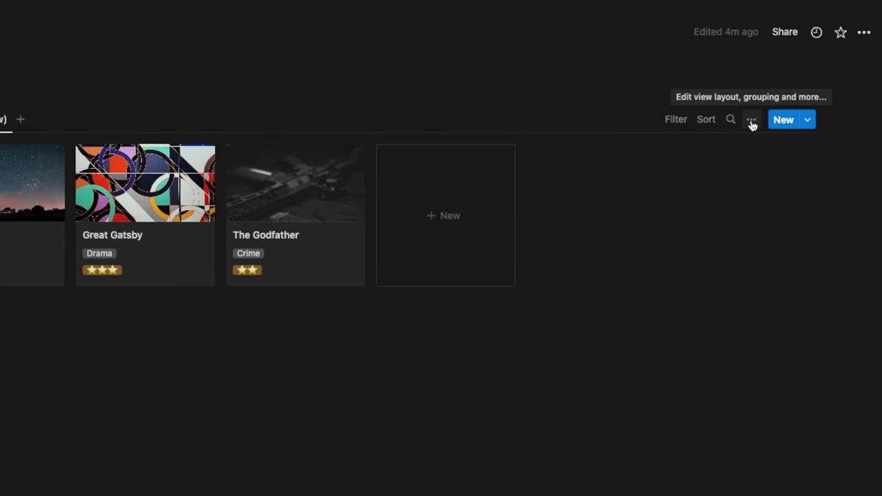
Step: Lock the Movies database from the Movie Shelf view's options
{"action": "left_click", "coordinate": [752, 121]}
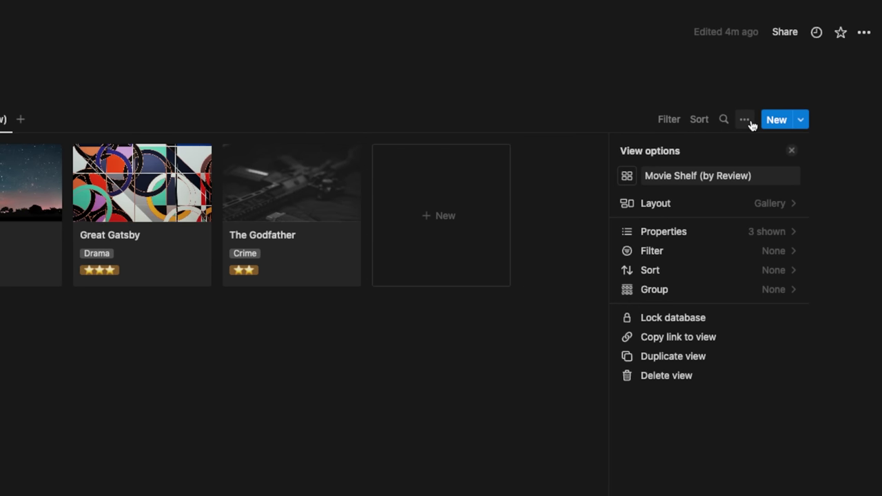
{"action": "left_click", "coordinate": [713, 321]}
{"action": "left_click", "coordinate": [374, 394]}
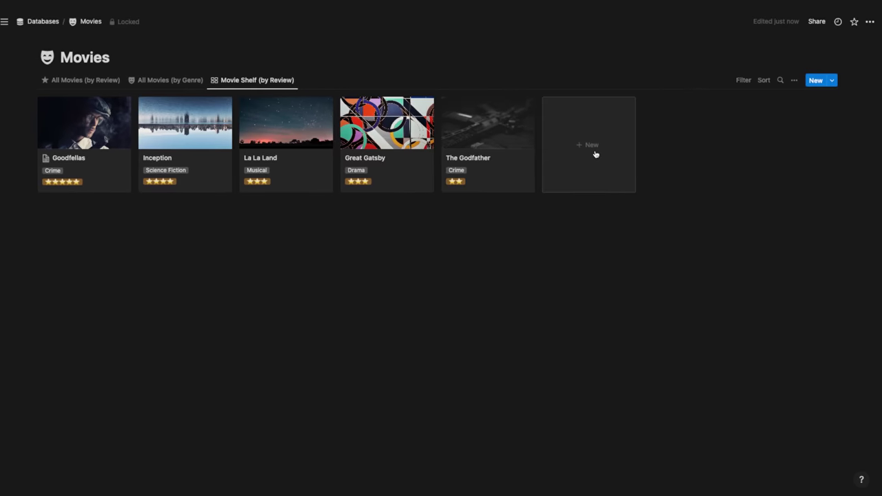
Step: Add a new page to the locked Movies gallery, close it, and unlock the database
{"action": "left_click", "coordinate": [595, 148]}
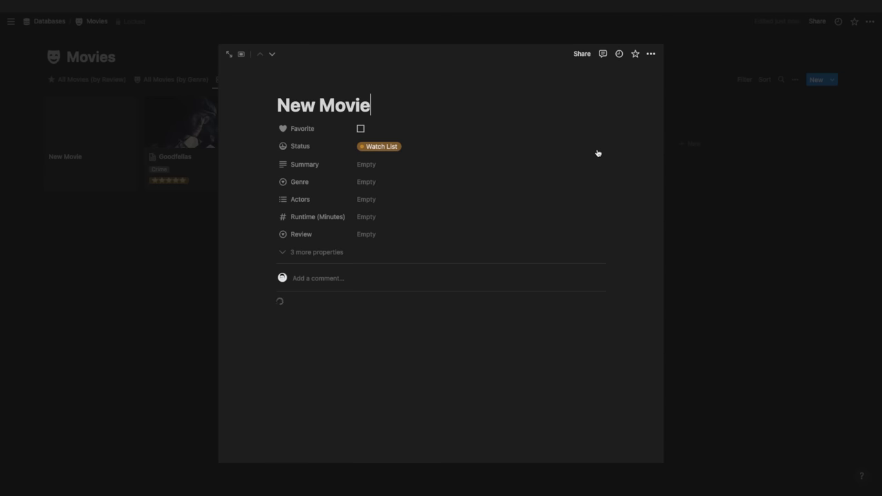
{"action": "left_click", "coordinate": [771, 90]}
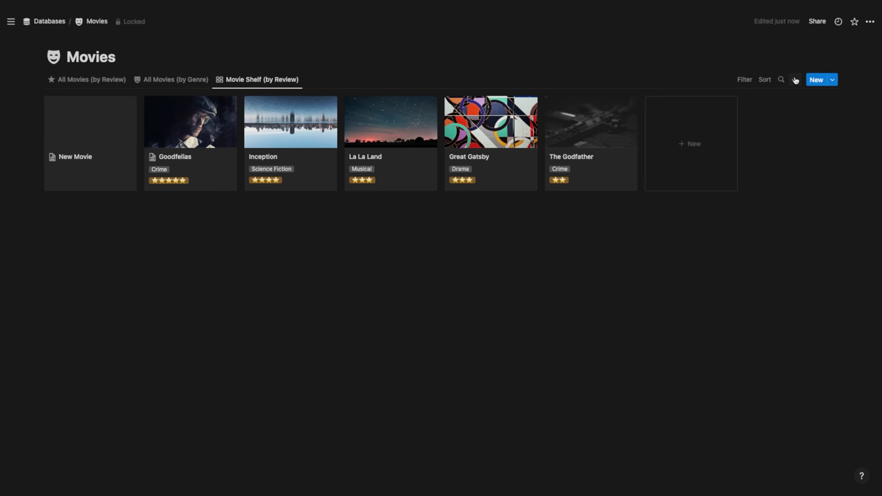
{"action": "left_click", "coordinate": [794, 79]}
{"action": "left_click", "coordinate": [798, 154]}
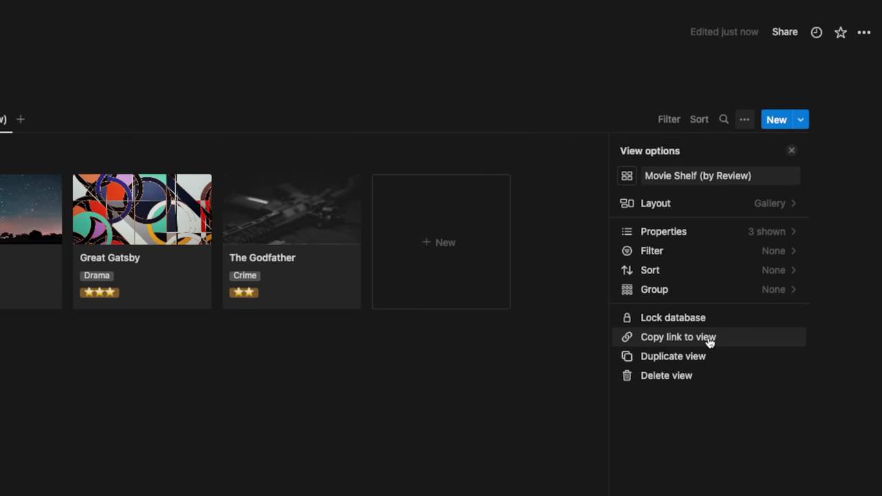
Step: Copy the link to the Movie Shelf (by Review) view and open the Media Library page
{"action": "left_click", "coordinate": [704, 337]}
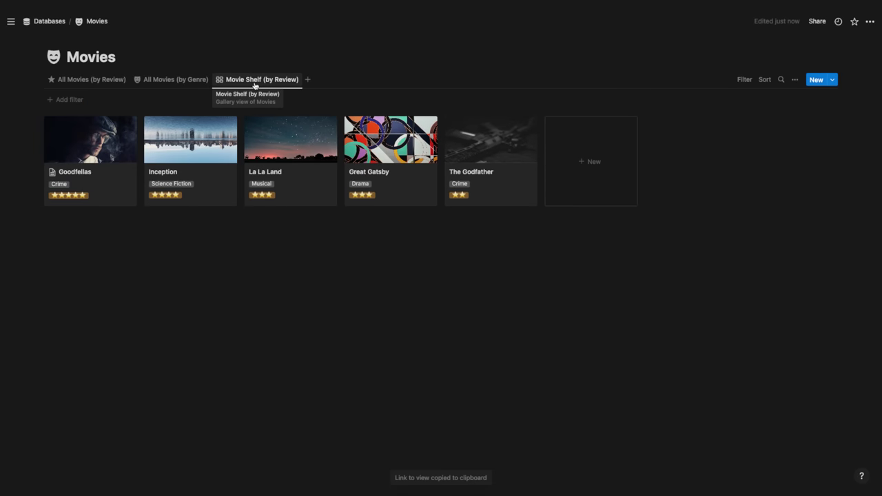
{"action": "left_click", "coordinate": [40, 23]}
{"action": "mouse_move", "coordinate": [12, 24]}
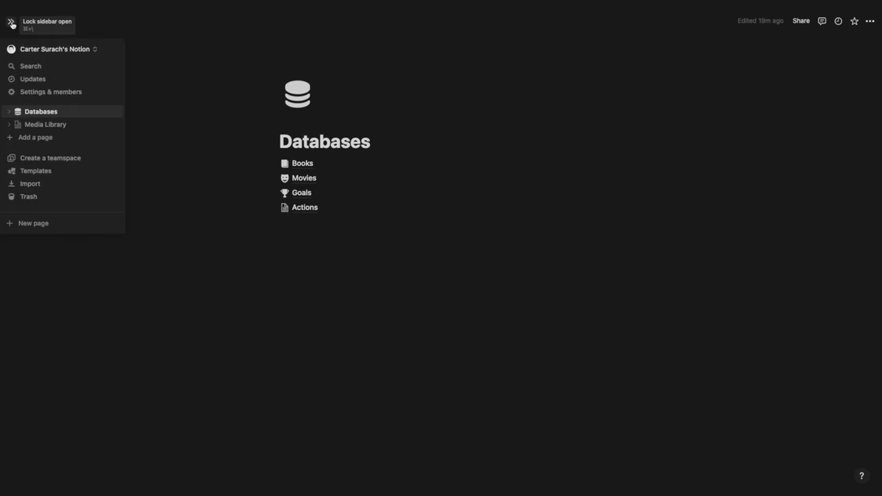
{"action": "left_click", "coordinate": [41, 127]}
{"action": "scroll", "coordinate": [366, 206], "scroll_direction": "down", "scroll_amount": 3}
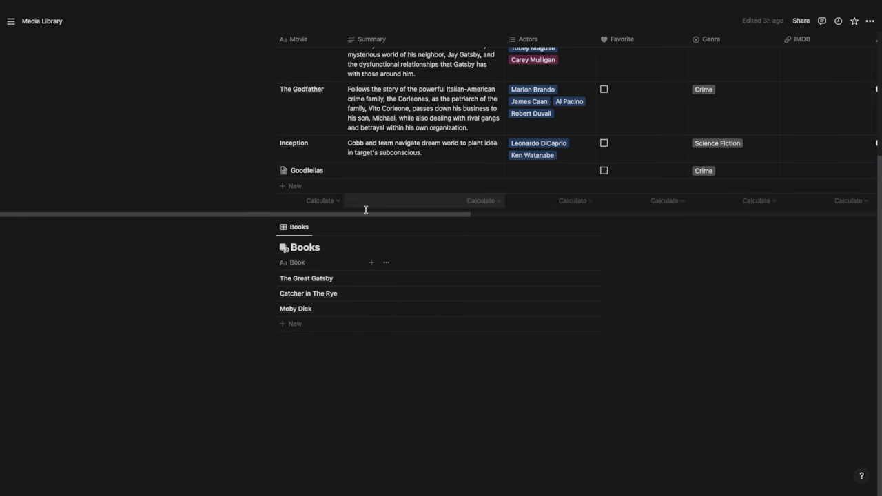
Step: Paste the copied view link below the Books table in Media Library and create a linked view of the database
{"action": "left_click", "coordinate": [345, 366]}
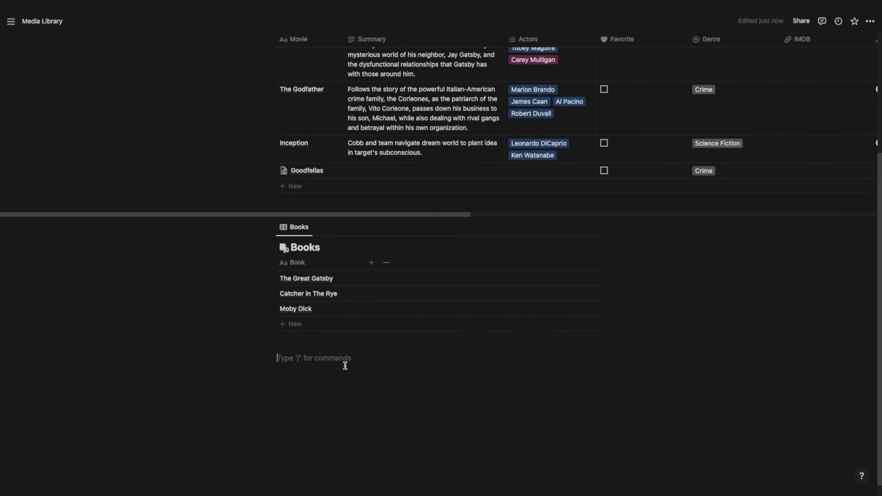
{"action": "key", "text": "ctrl+v"}
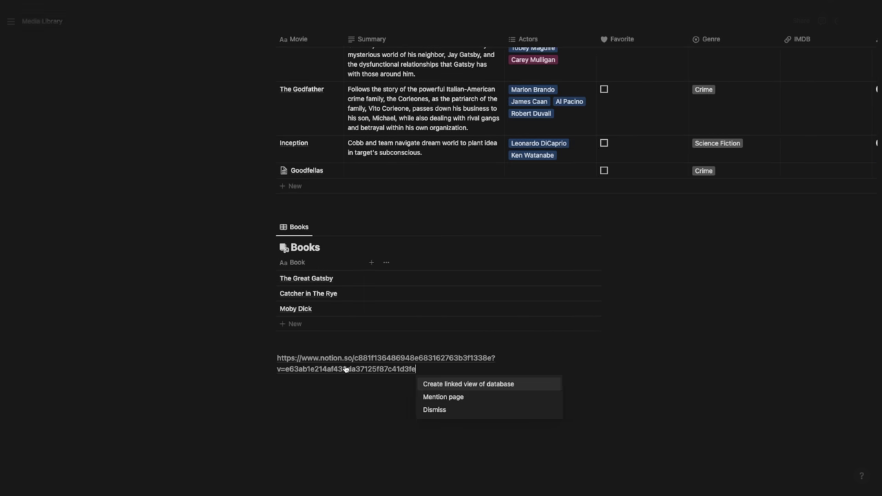
{"action": "left_click", "coordinate": [455, 385]}
{"action": "left_click", "coordinate": [524, 319]}
Step: Hide the Movies database title on the linked Movie Shelf view
{"action": "scroll", "coordinate": [477, 276], "scroll_direction": "down", "scroll_amount": 3}
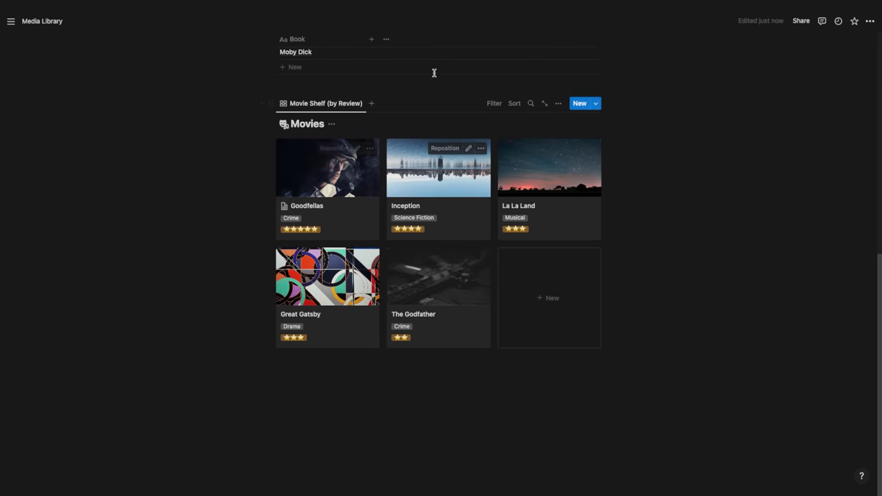
{"action": "left_click", "coordinate": [333, 126]}
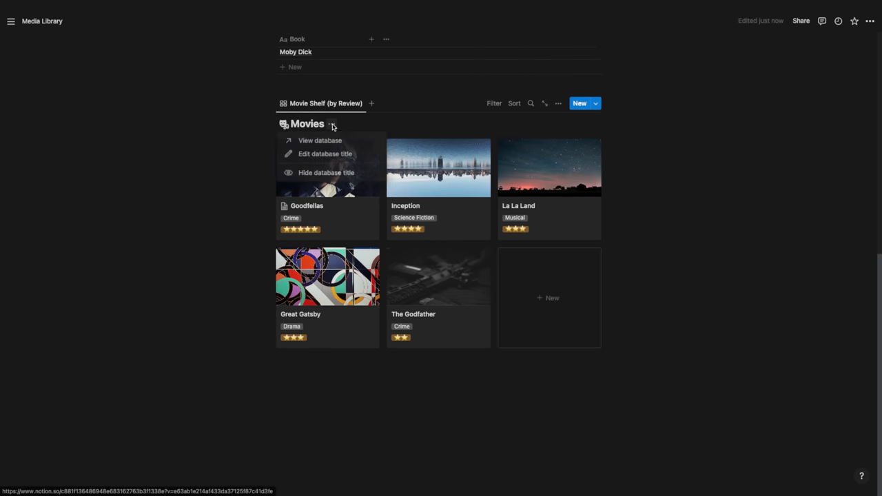
{"action": "left_click", "coordinate": [331, 175]}
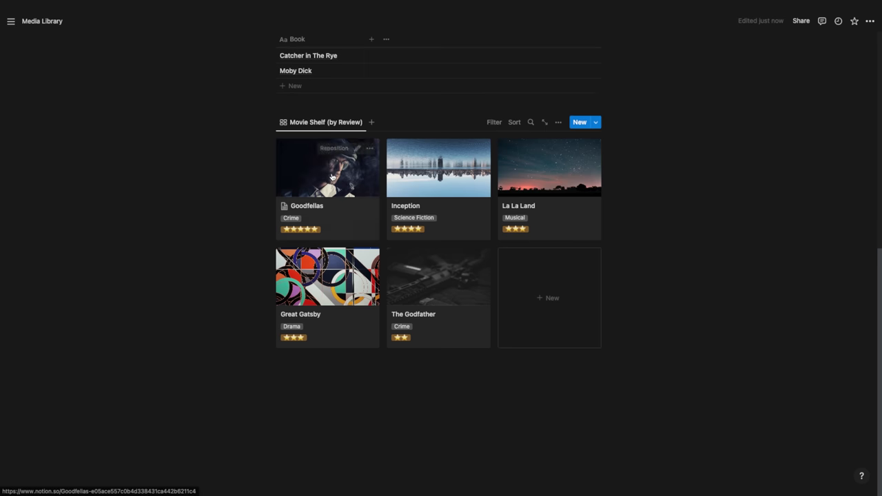
Step: Delete the Movies Table and Books database blocks from Media Library, keeping only the linked Movie Shelf gallery
{"action": "scroll", "coordinate": [430, 316], "scroll_direction": "up", "scroll_amount": 5}
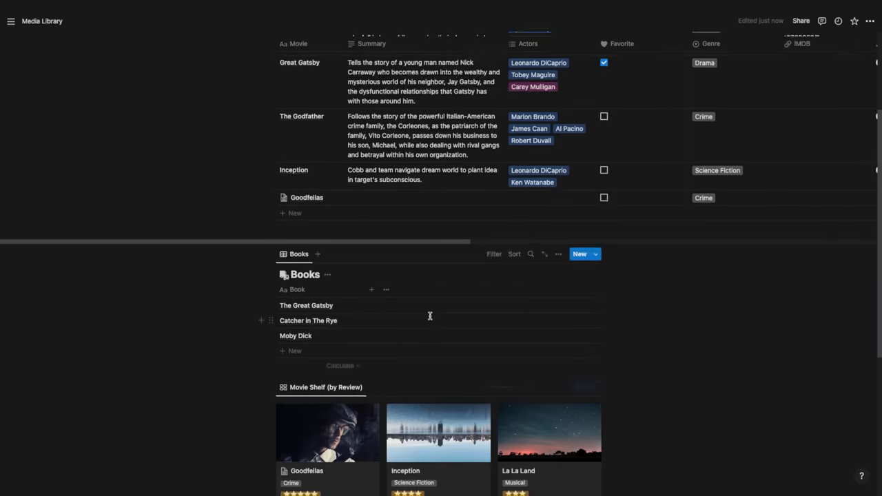
{"action": "scroll", "coordinate": [430, 315], "scroll_direction": "up", "scroll_amount": 3}
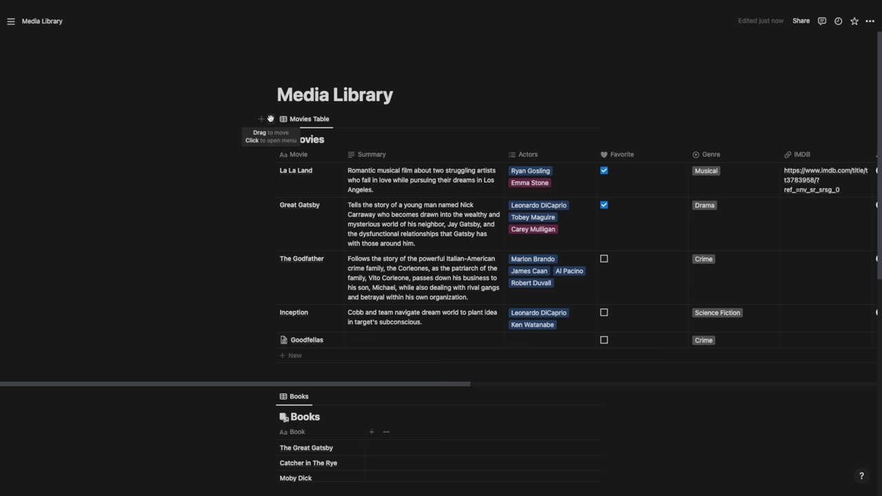
{"action": "left_click", "coordinate": [271, 119]}
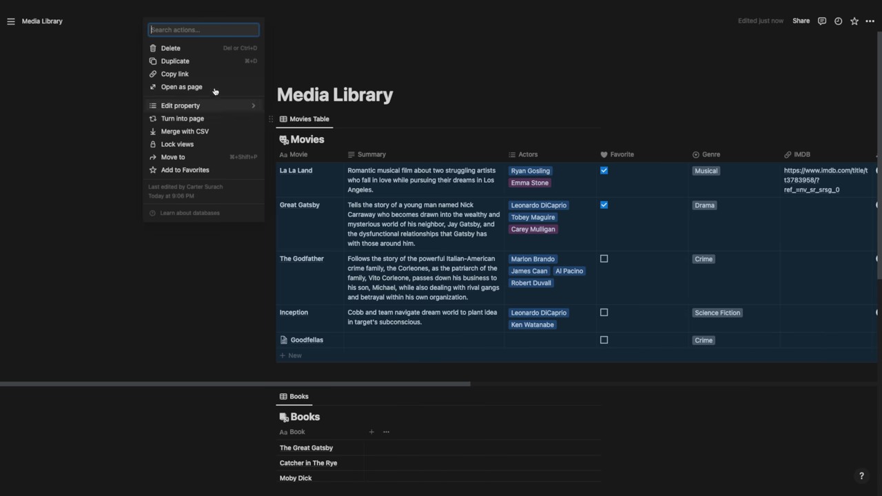
{"action": "left_click", "coordinate": [209, 50]}
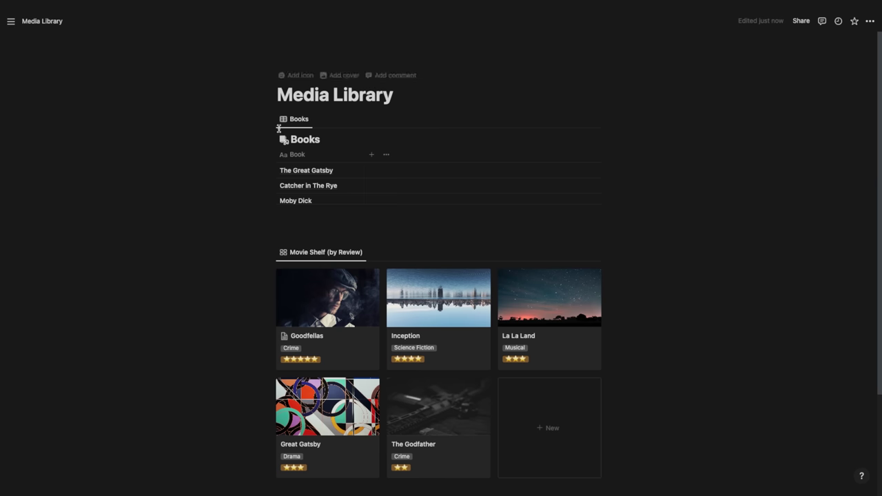
{"action": "left_click", "coordinate": [272, 120]}
{"action": "left_click", "coordinate": [185, 50]}
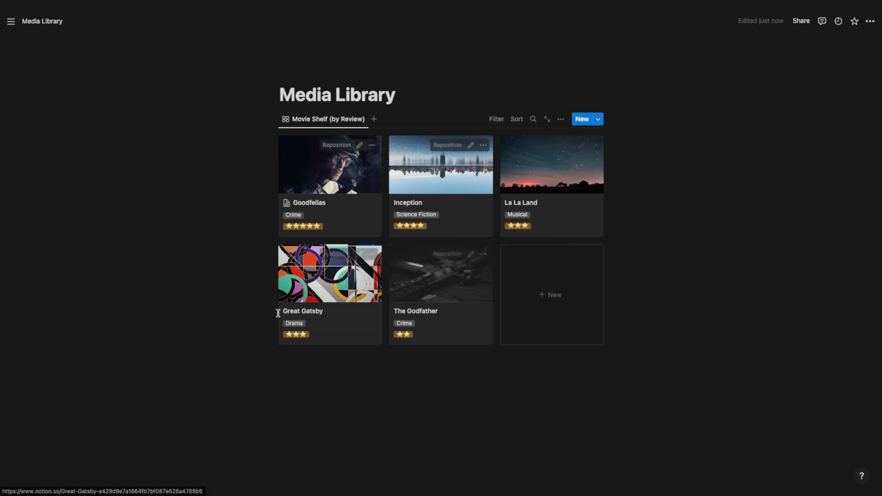
{"action": "left_click", "coordinate": [561, 119]}
{"action": "left_click", "coordinate": [541, 277]}
{"action": "left_click", "coordinate": [541, 277]}
{"action": "left_click", "coordinate": [627, 265]}
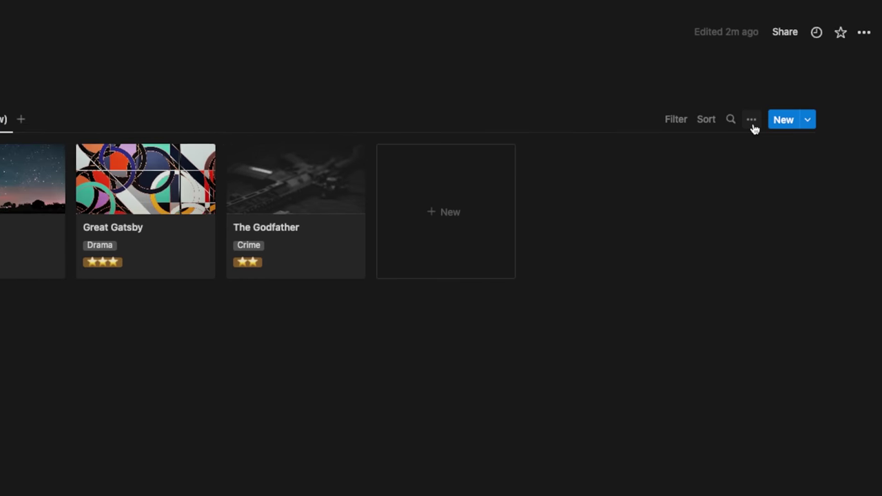
Step: Duplicate the Movie Shelf (by Review) view in the Movies database and close the view options
{"action": "left_click", "coordinate": [791, 83]}
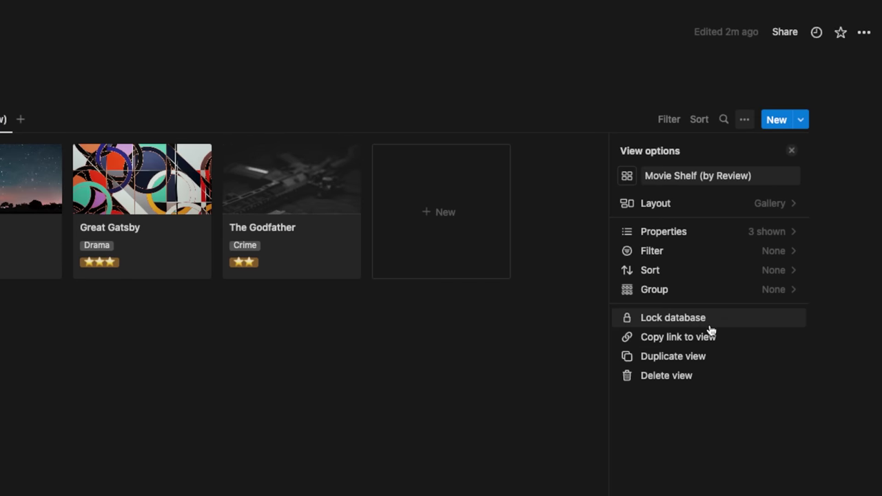
{"action": "left_click", "coordinate": [703, 355]}
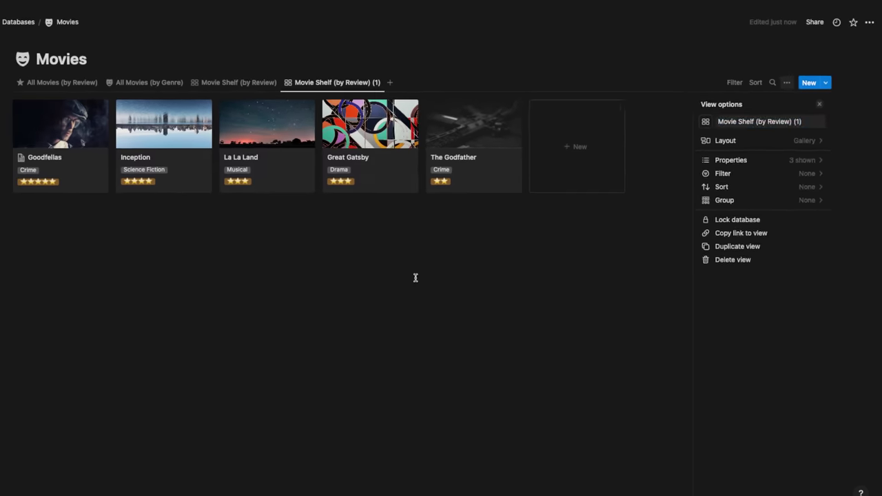
{"action": "left_click", "coordinate": [416, 278]}
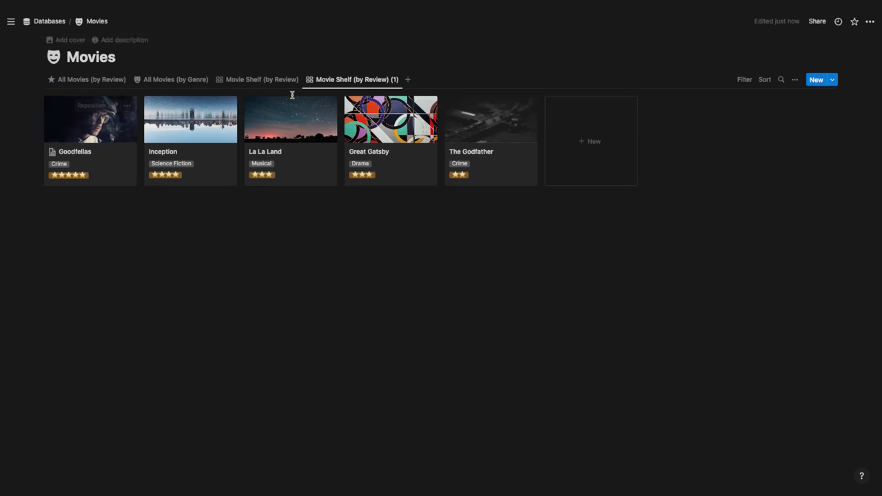
Step: Compare the original shelf view with its copy, and rename the copy as Movie Shelf (Favorites)
{"action": "left_click", "coordinate": [263, 82]}
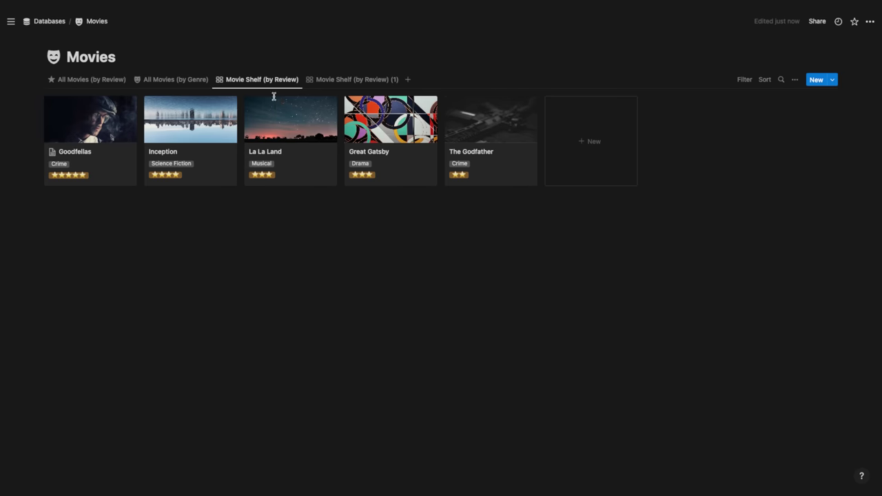
{"action": "left_click", "coordinate": [338, 79]}
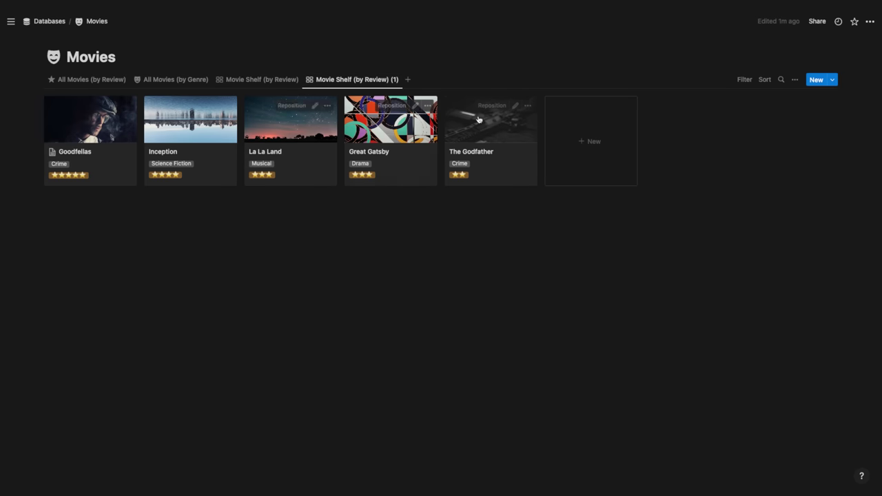
{"action": "left_click", "coordinate": [379, 81]}
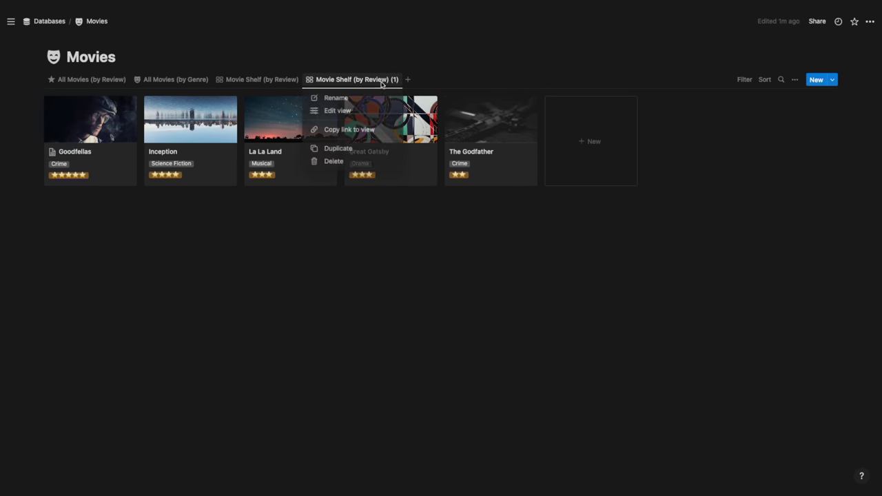
{"action": "left_click", "coordinate": [365, 100]}
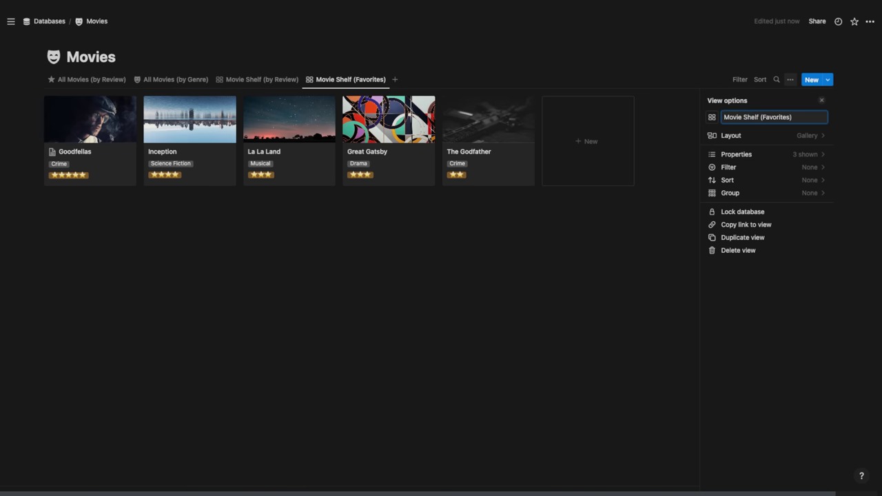
Step: Filter the Movie Shelf (Favorites) view to movies whose Favorite is Checked, and inspect the Favorite property on the Great Gatsby page
{"action": "left_click", "coordinate": [739, 79]}
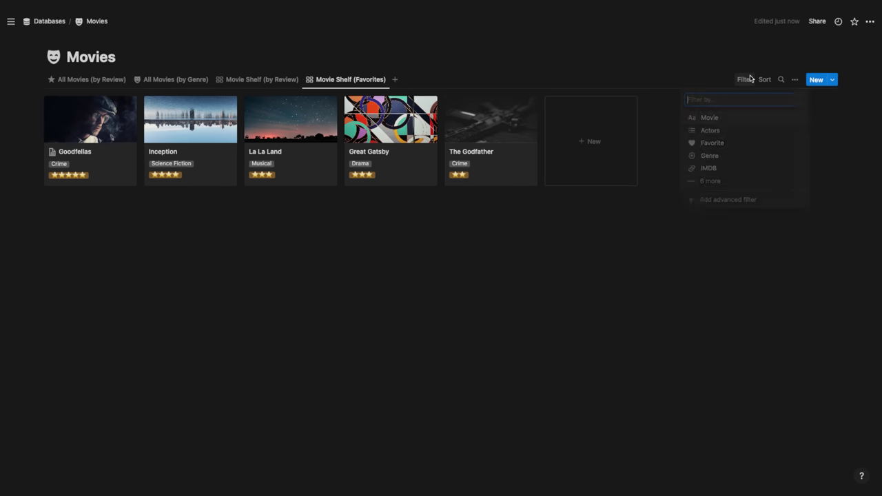
{"action": "left_click", "coordinate": [718, 147]}
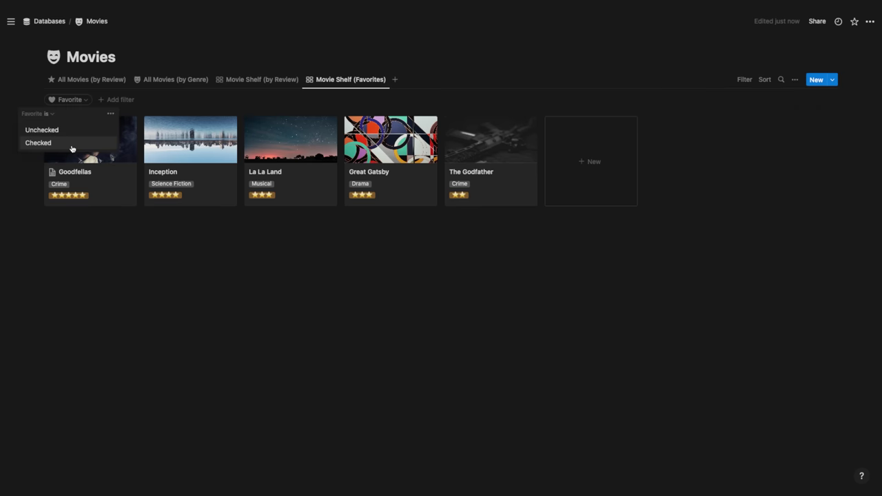
{"action": "left_click", "coordinate": [71, 146]}
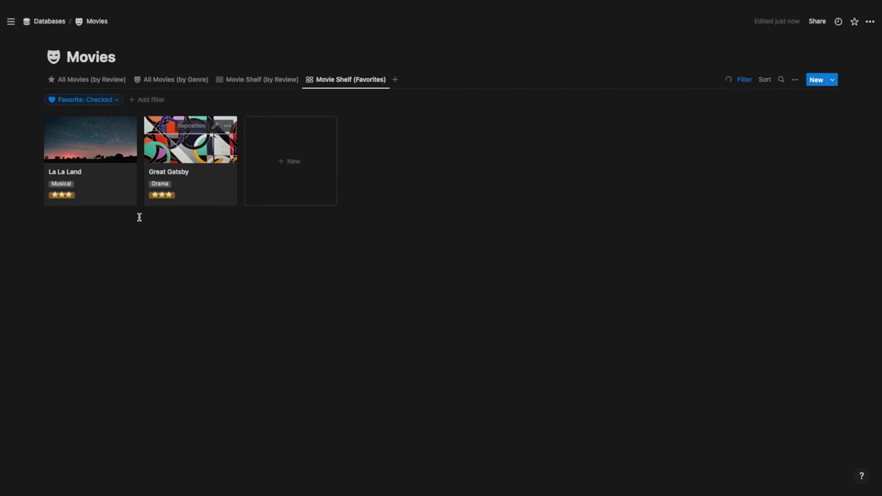
{"action": "left_click", "coordinate": [205, 163]}
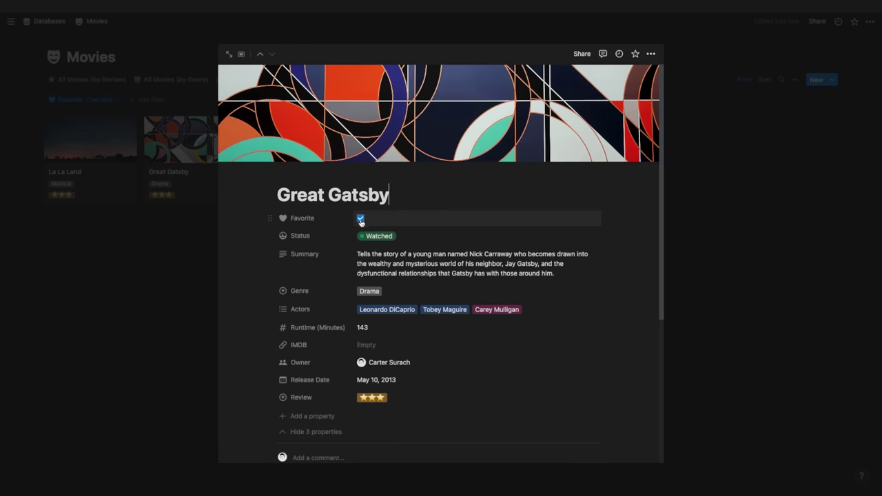
{"action": "left_click", "coordinate": [682, 211]}
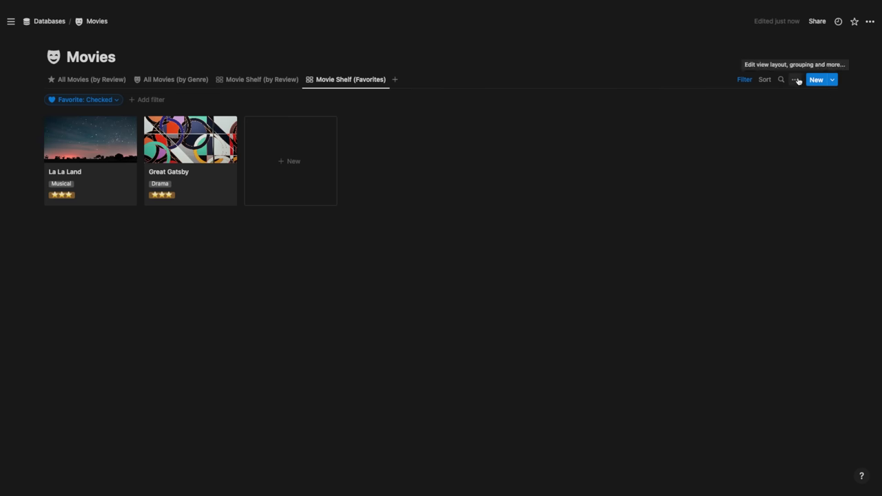
Step: Show the Favorite property on the cards of the Movie Shelf (Favorites) gallery and close the view options
{"action": "left_click", "coordinate": [797, 81]}
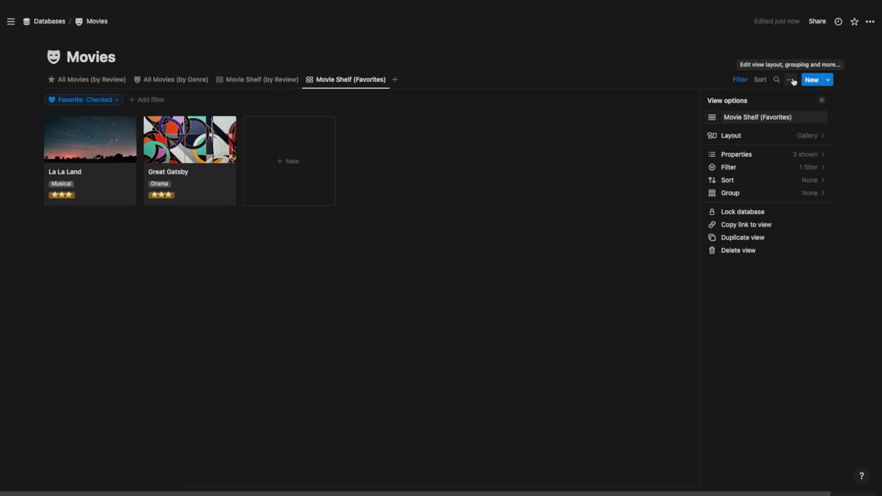
{"action": "left_click", "coordinate": [780, 153]}
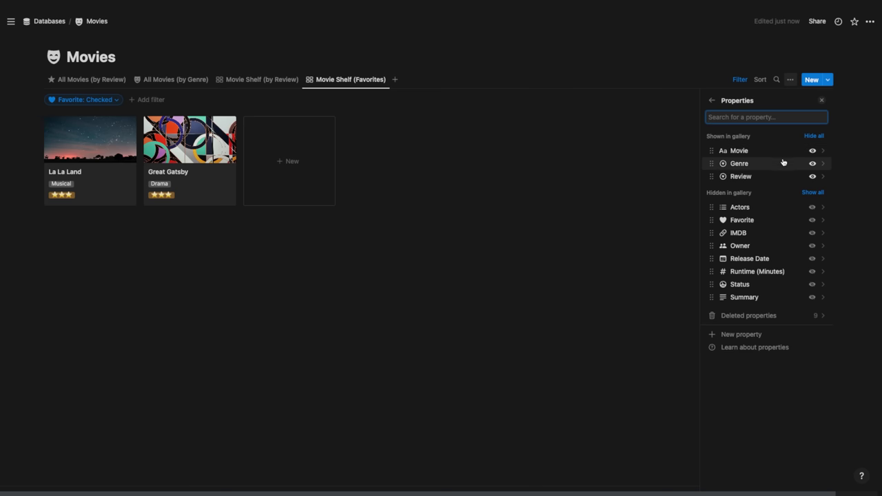
{"action": "left_click", "coordinate": [812, 222]}
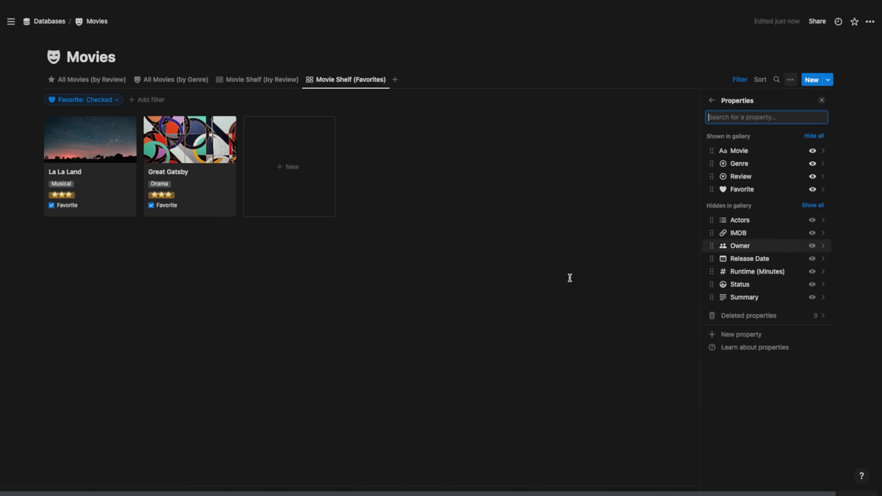
{"action": "left_click", "coordinate": [500, 306]}
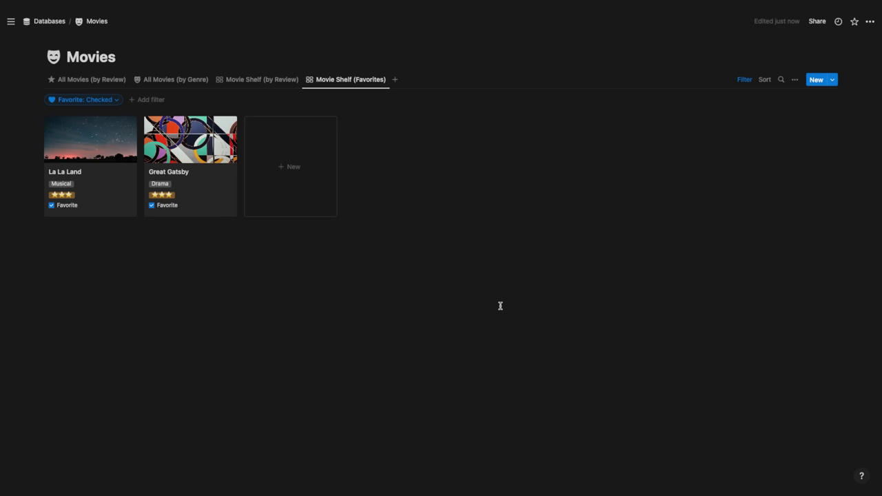
Step: Clear Great Gatsby's Favorite checkbox in the Favorites shelf and restore it from its page in Movie Shelf (by Review)
{"action": "left_click", "coordinate": [152, 205]}
{"action": "left_click", "coordinate": [258, 79]}
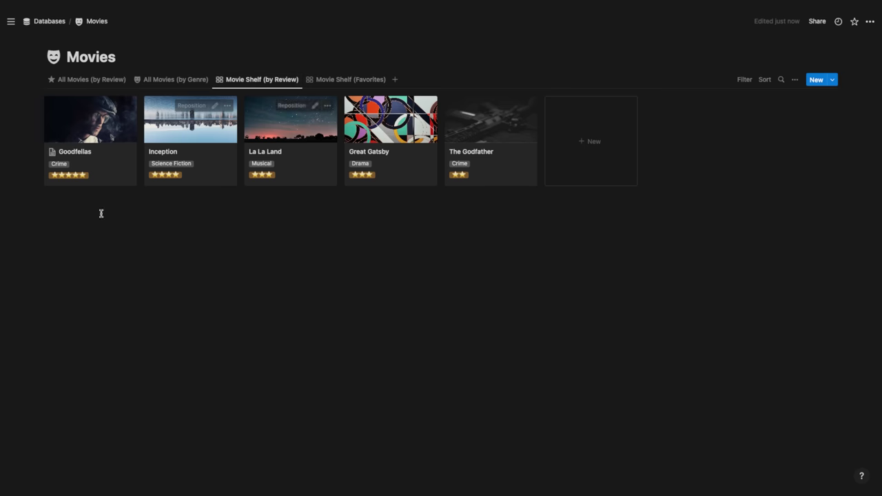
{"action": "left_click", "coordinate": [394, 159]}
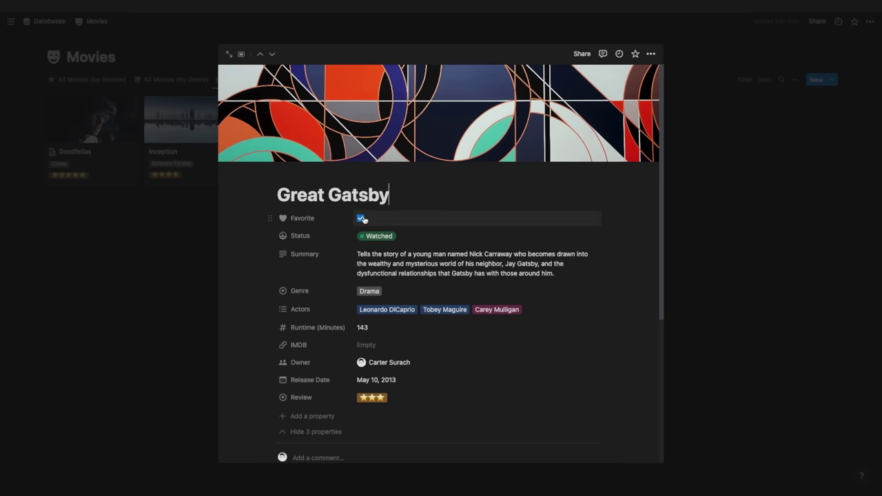
{"action": "left_click", "coordinate": [126, 278]}
{"action": "left_click", "coordinate": [322, 80]}
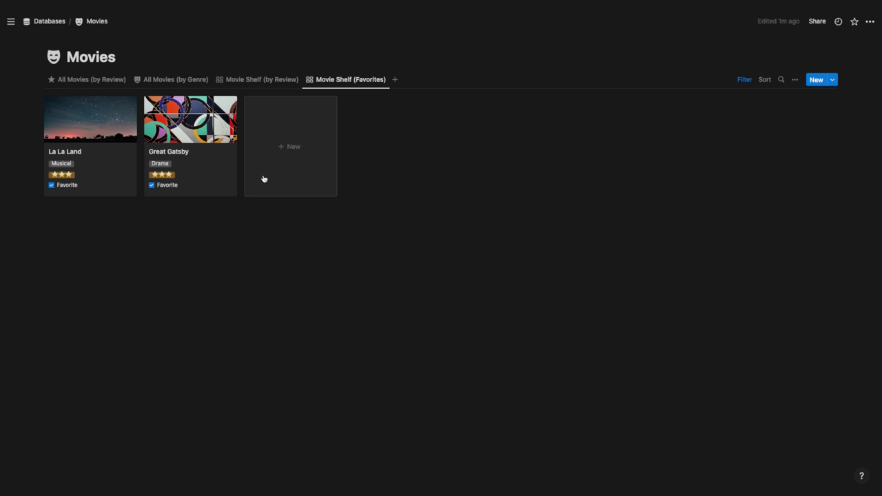
Step: Group the Movie Shelf (by Review) gallery by Genre
{"action": "left_click", "coordinate": [795, 79]}
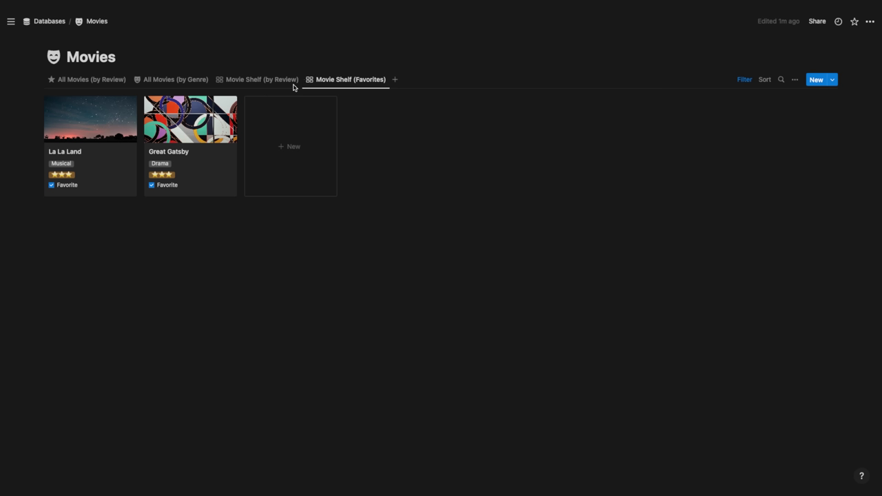
{"action": "left_click", "coordinate": [265, 81]}
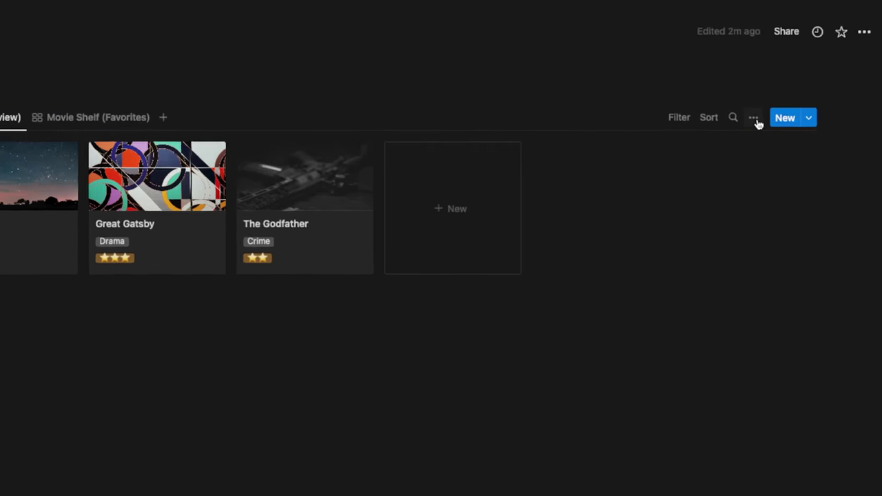
{"action": "left_click", "coordinate": [754, 119]}
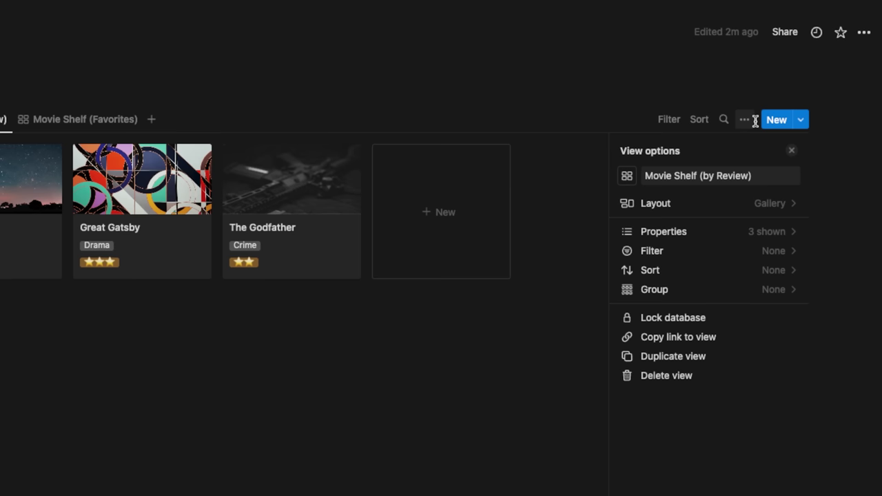
{"action": "left_click", "coordinate": [783, 297]}
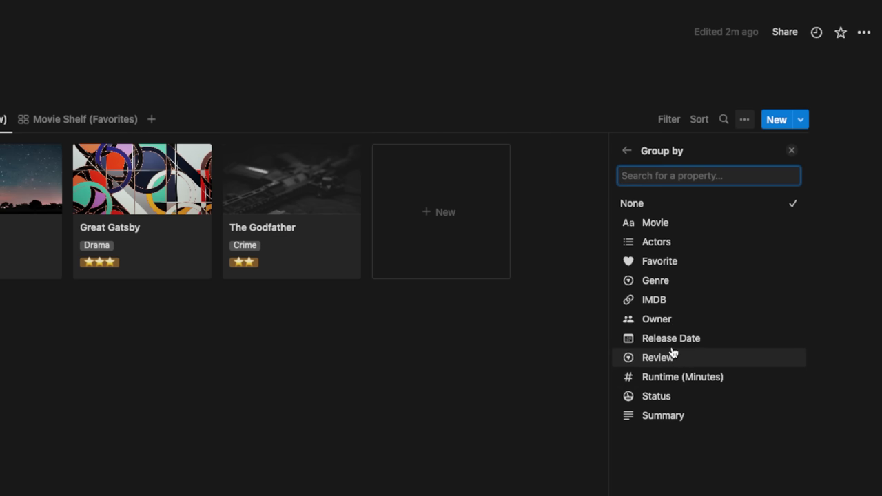
{"action": "left_click", "coordinate": [680, 283]}
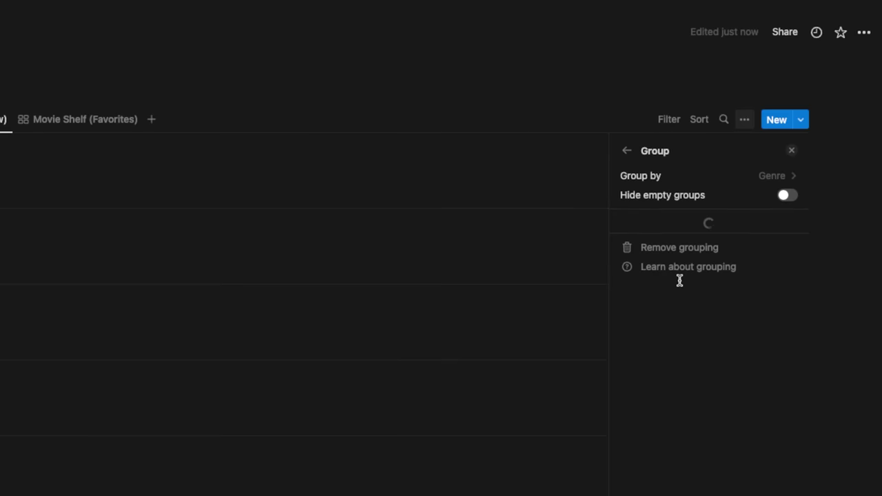
{"action": "left_click", "coordinate": [268, 260]}
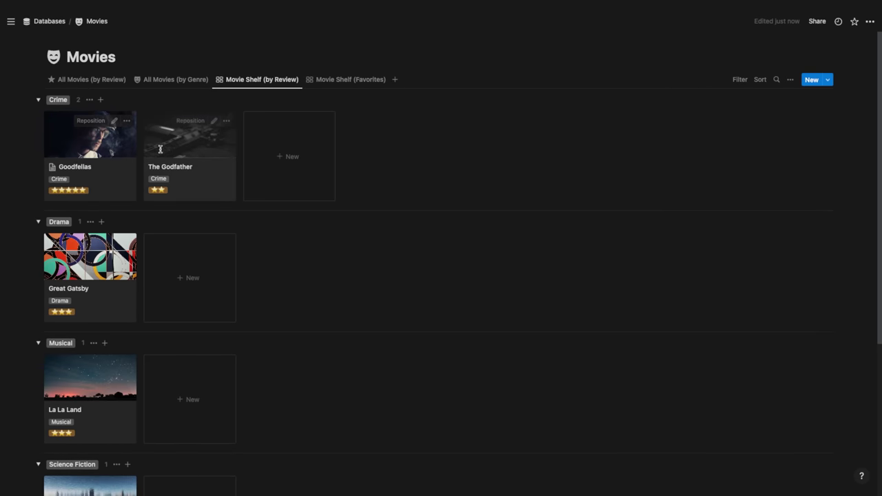
Step: Collapse the Crime, Drama, Musical and Science Fiction groups and hide the No Genre group
{"action": "left_click", "coordinate": [39, 100]}
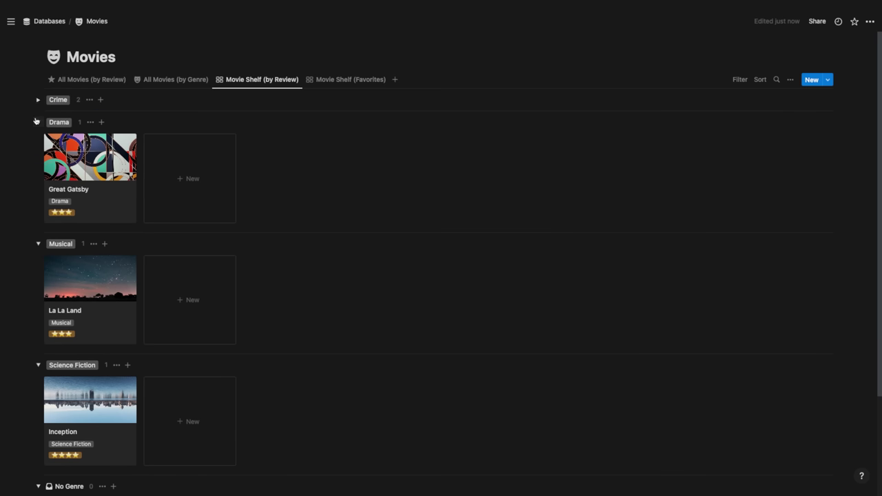
{"action": "left_click", "coordinate": [38, 124]}
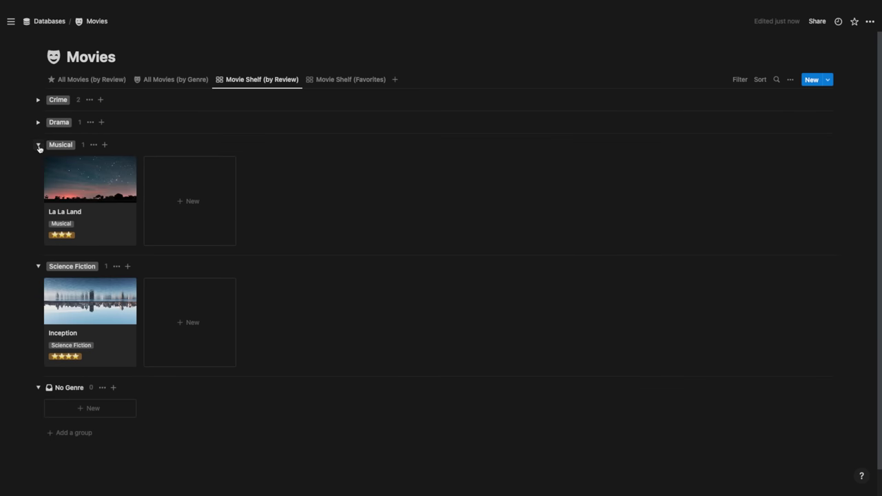
{"action": "left_click", "coordinate": [39, 146]}
{"action": "left_click", "coordinate": [39, 168]}
{"action": "left_click", "coordinate": [103, 190]}
{"action": "left_click", "coordinate": [86, 206]}
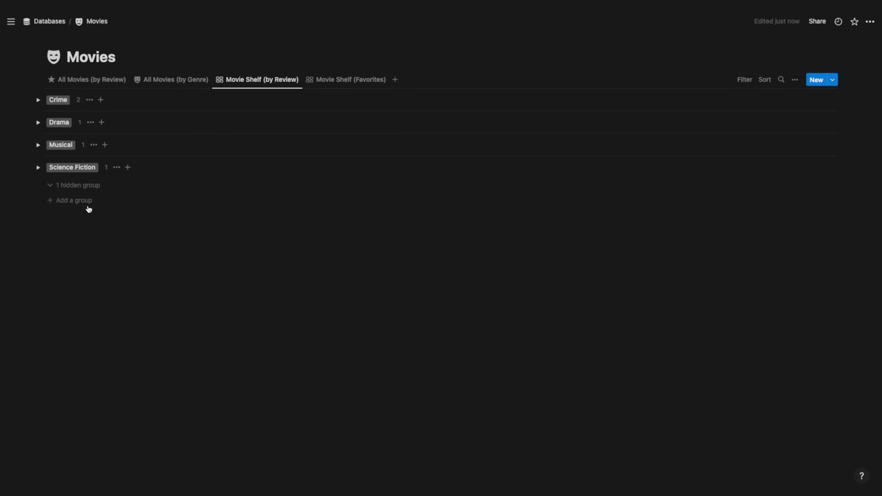
{"action": "left_click", "coordinate": [37, 100]}
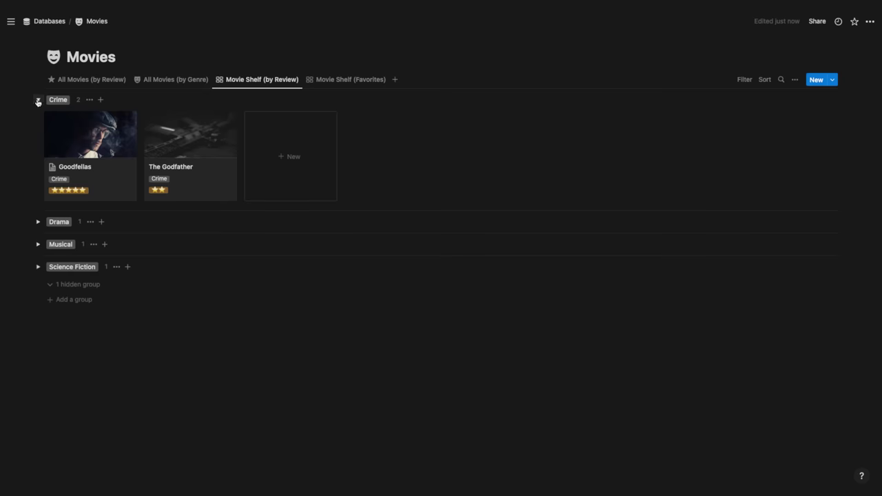
{"action": "left_click", "coordinate": [38, 101]}
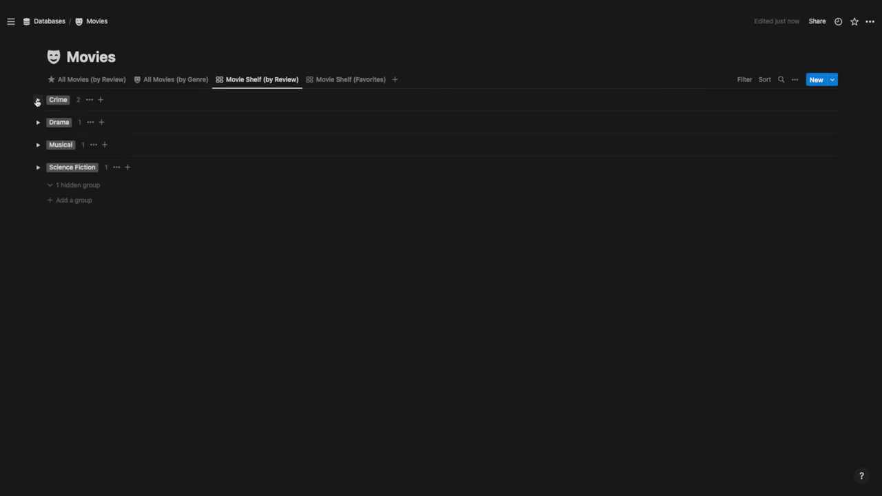
Step: Try the Hide empty groups option and the No Genre group's visibility, and remove the grouping from Movie Shelf (by Review)
{"action": "left_click", "coordinate": [794, 81]}
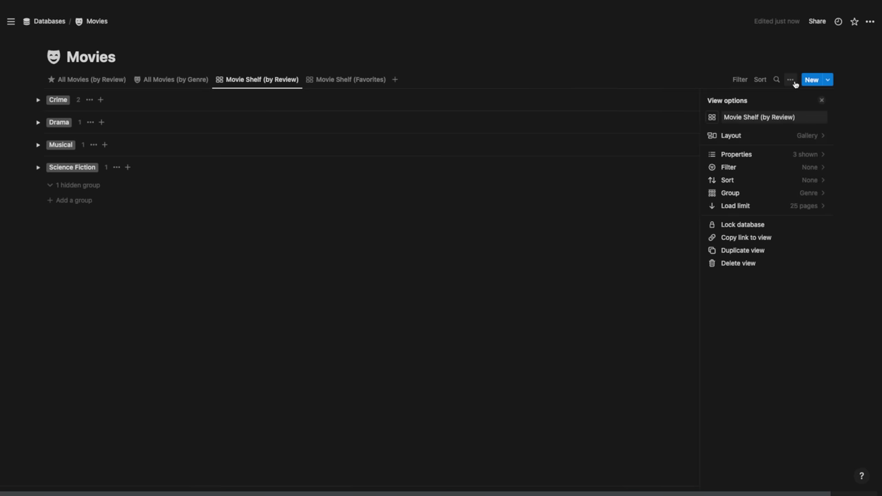
{"action": "left_click", "coordinate": [814, 195]}
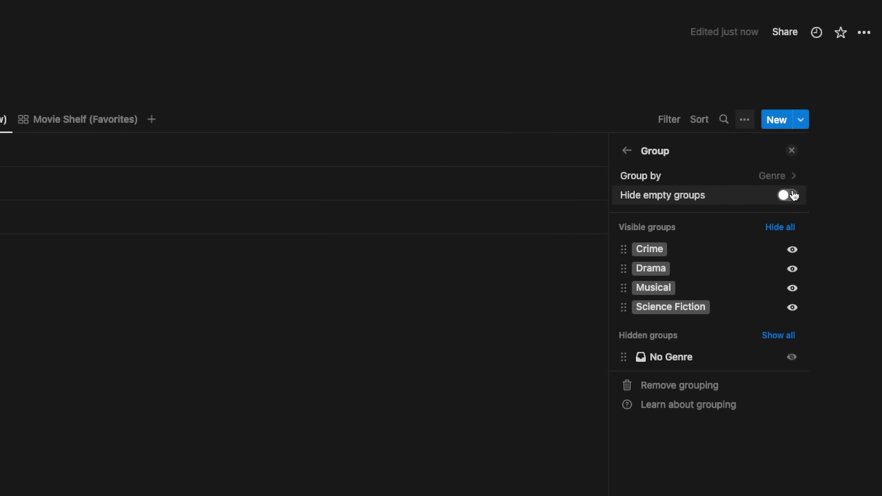
{"action": "left_click", "coordinate": [787, 196]}
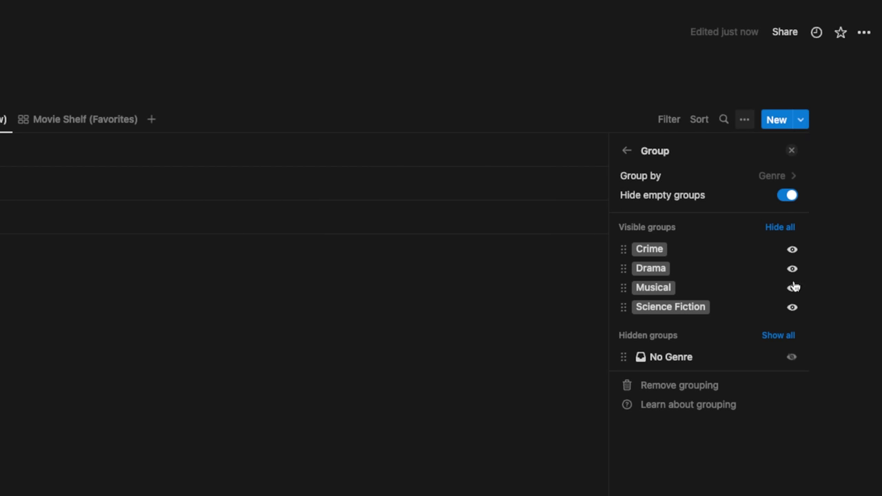
{"action": "left_click", "coordinate": [792, 358]}
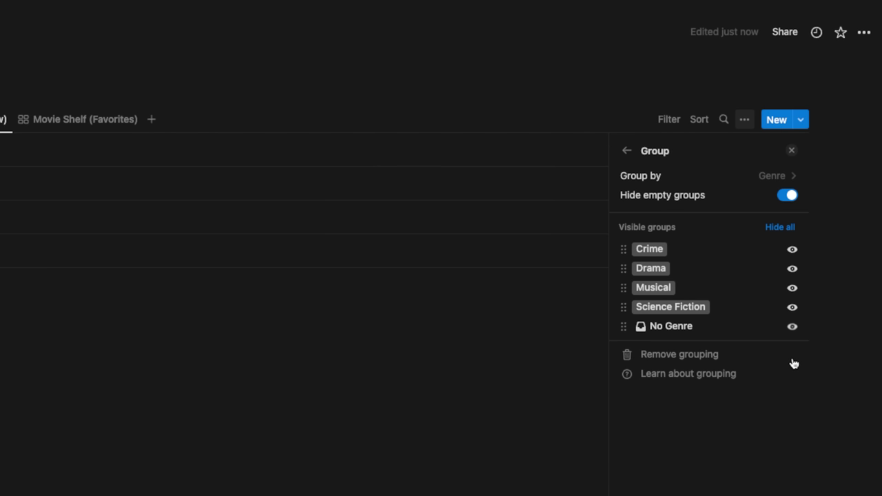
{"action": "left_click", "coordinate": [792, 328]}
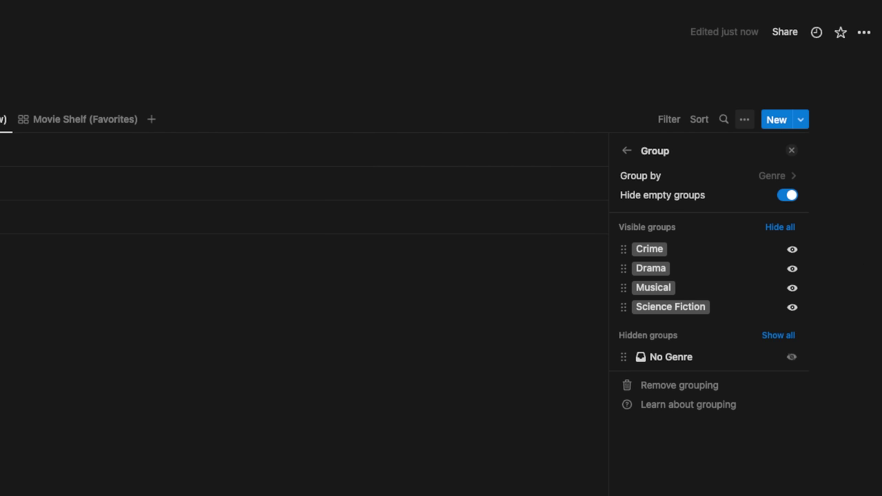
{"action": "left_click", "coordinate": [720, 386]}
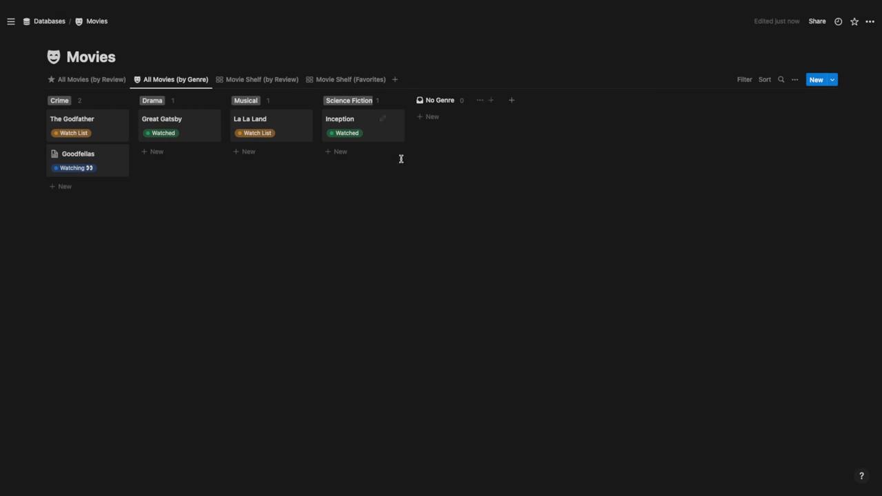
Step: Sub-group the All Movies (by Genre) board by Review
{"action": "left_click", "coordinate": [796, 80]}
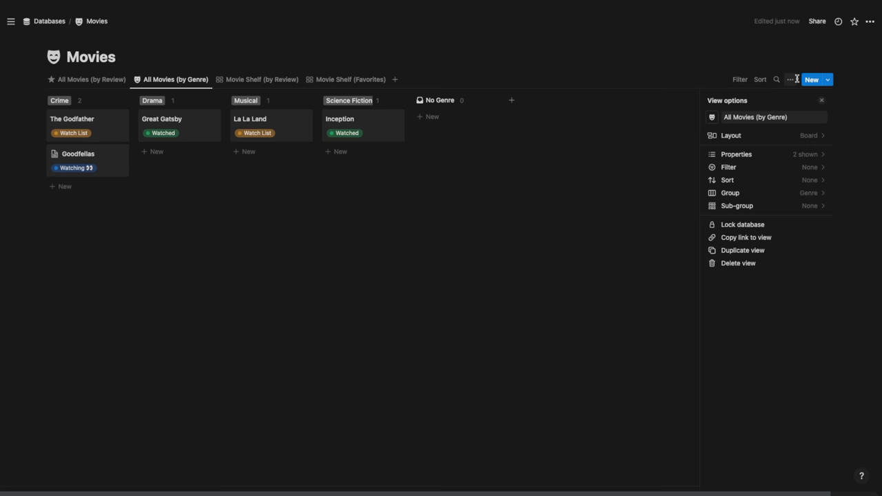
{"action": "left_click", "coordinate": [817, 206]}
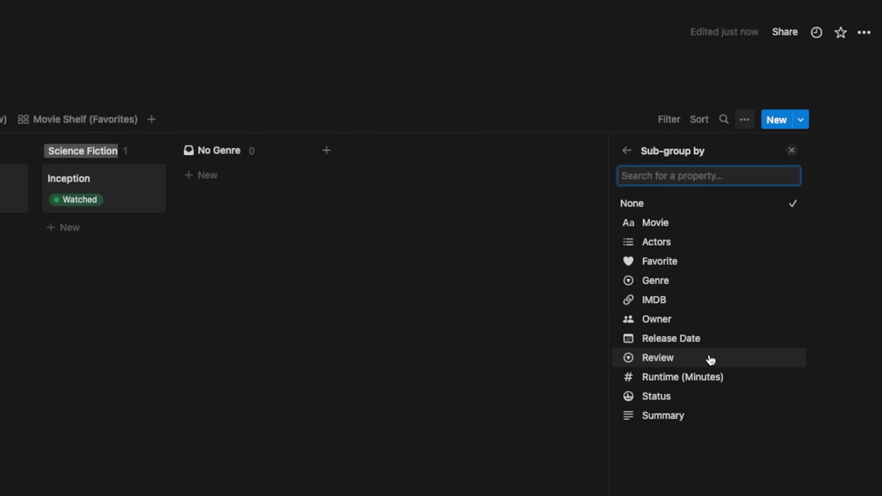
{"action": "left_click", "coordinate": [658, 358]}
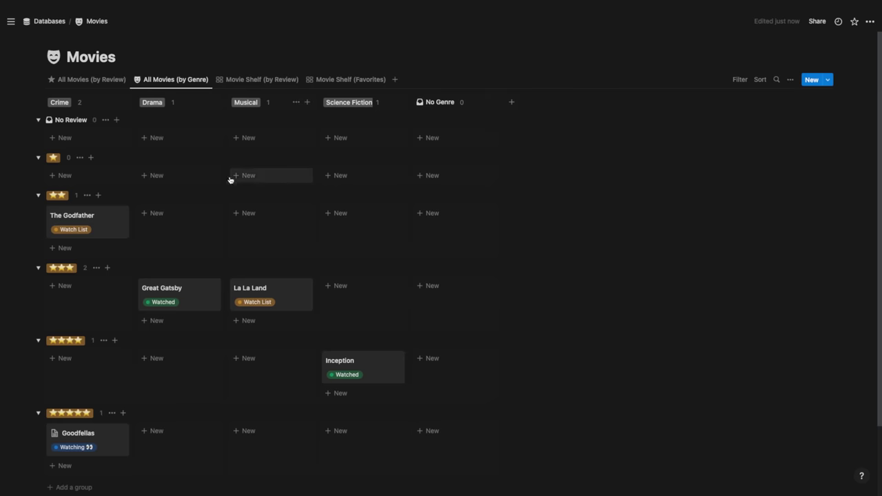
Step: Hide the No Review sub-group on the All Movies (by Genre) board and collapse the one- to five-star sub-groups
{"action": "left_click", "coordinate": [106, 122]}
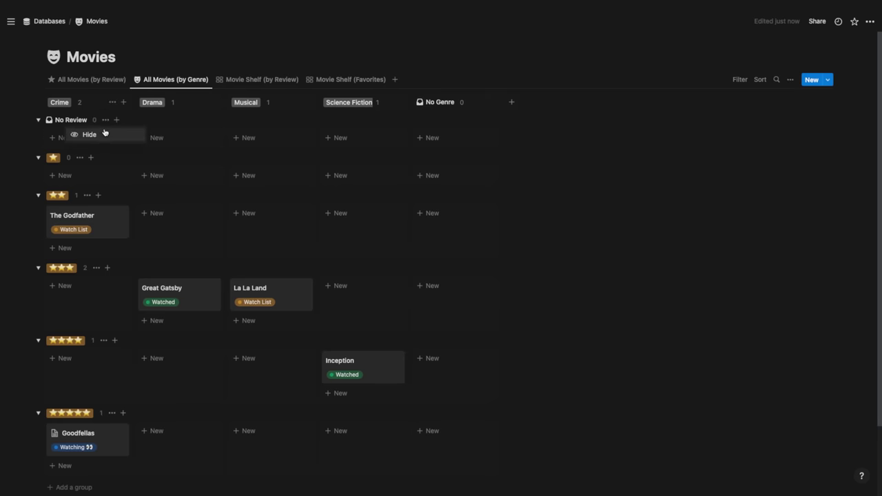
{"action": "left_click", "coordinate": [89, 134]}
{"action": "left_click", "coordinate": [38, 119]}
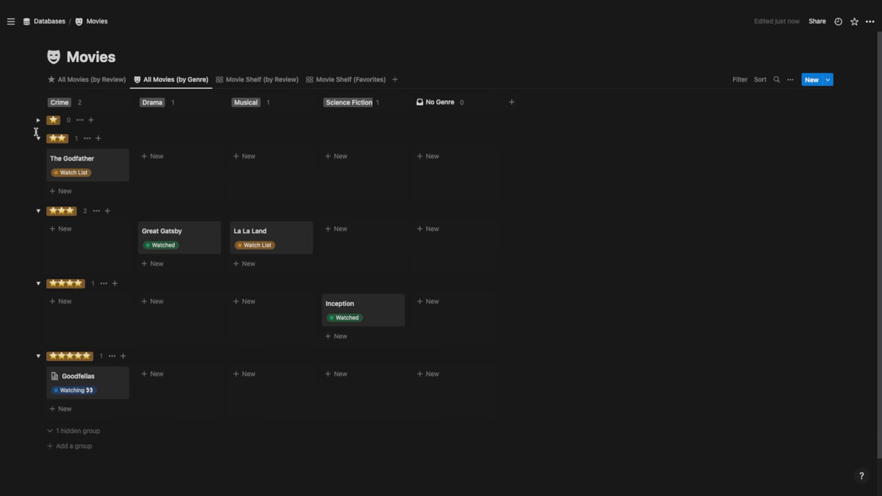
{"action": "left_click", "coordinate": [38, 139]}
{"action": "left_click", "coordinate": [38, 157]}
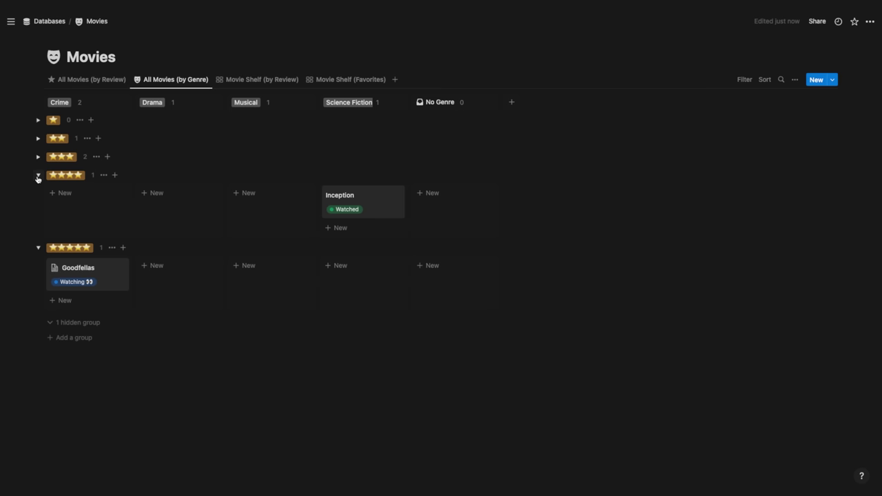
{"action": "left_click", "coordinate": [38, 175]}
{"action": "left_click", "coordinate": [38, 193]}
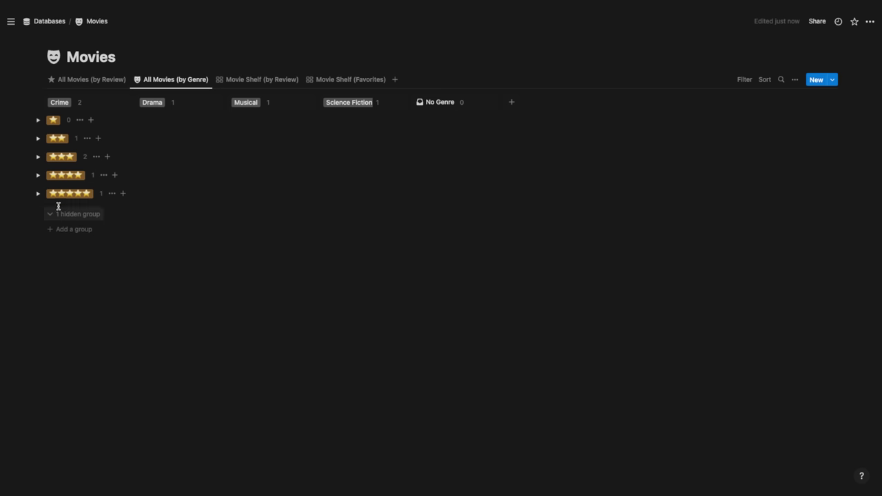
Step: Expand the five-, four-, three- and two-star sub-groups on the board again
{"action": "left_click", "coordinate": [38, 195]}
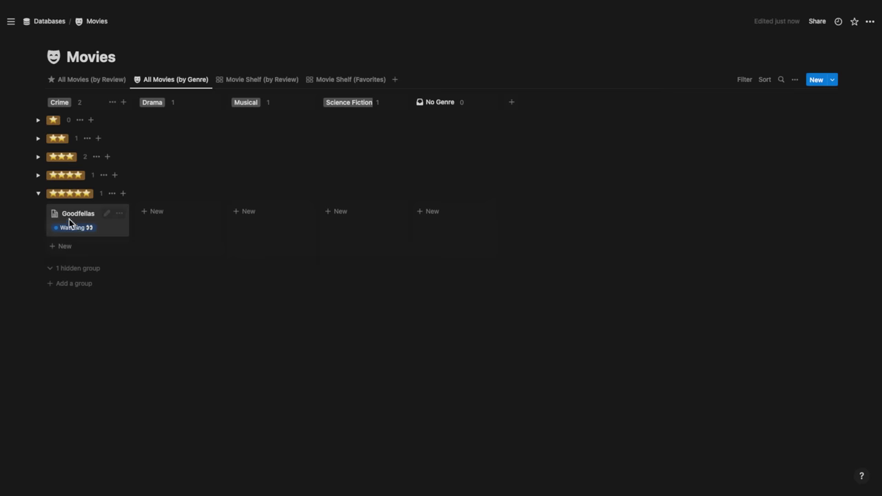
{"action": "left_click", "coordinate": [38, 175]}
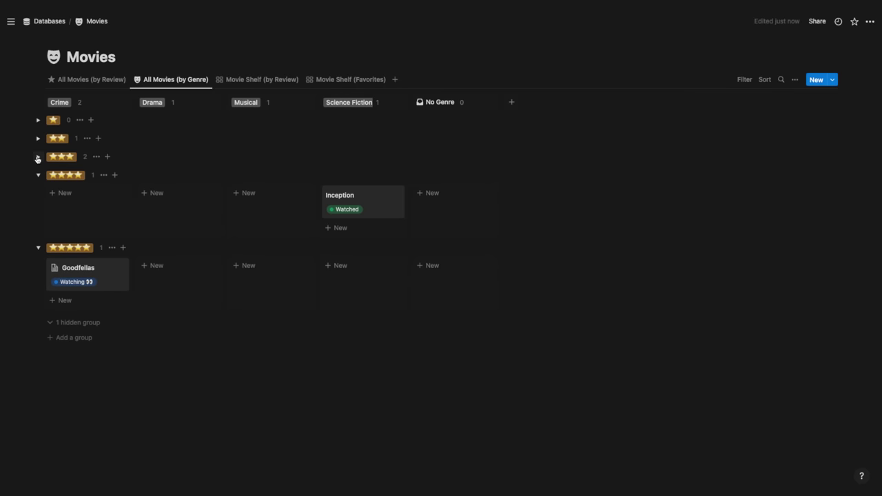
{"action": "left_click", "coordinate": [38, 156]}
{"action": "left_click", "coordinate": [38, 137]}
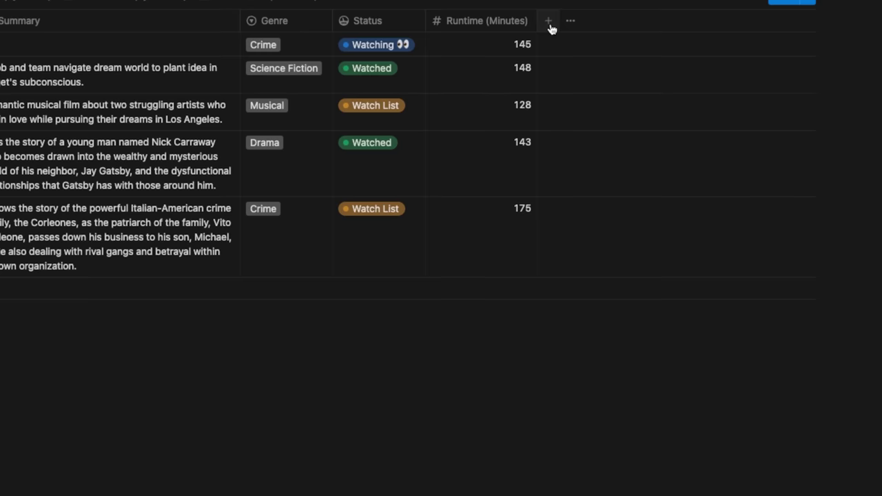
Step: Add a formula property named Runtime (Hours) to the All Movies (by Review) table
{"action": "left_click", "coordinate": [549, 22]}
{"action": "left_click", "coordinate": [679, 334]}
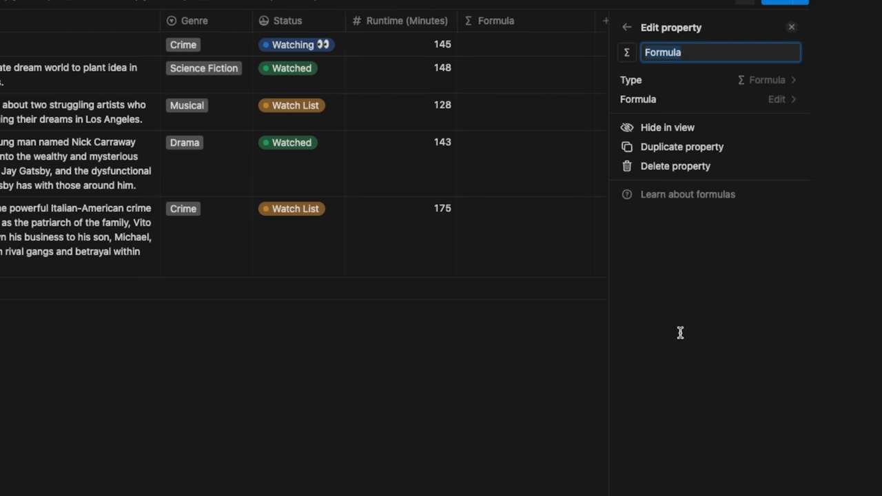
{"action": "key", "text": "BackSpace"}
{"action": "type", "text": "Runtime "}
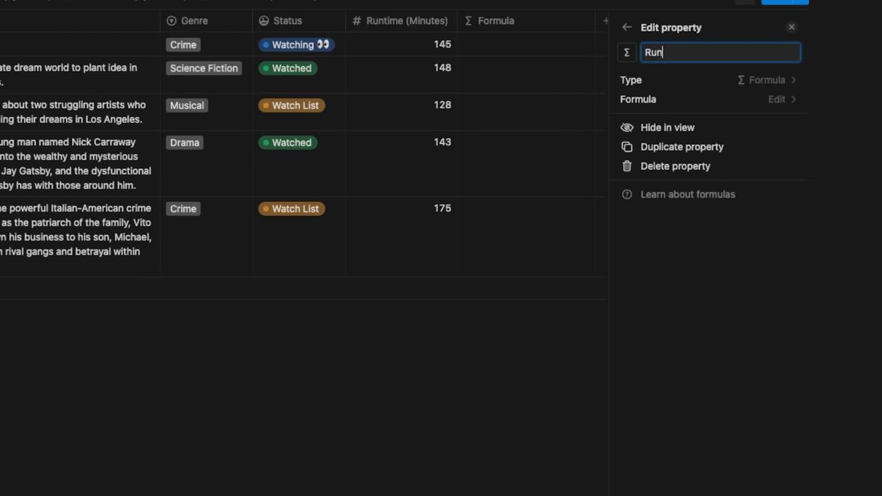
{"action": "type", "text": "(Hours"}
{"action": "key", "text": "Return"}
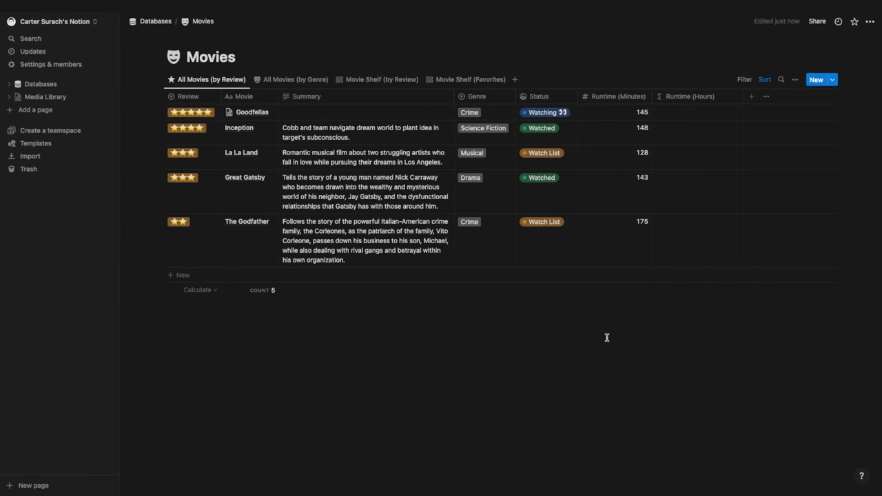
Step: Set the Runtime (Hours) formula to prop("Runtime (Minutes)")/60
{"action": "left_click", "coordinate": [696, 115]}
{"action": "left_click", "coordinate": [696, 115]}
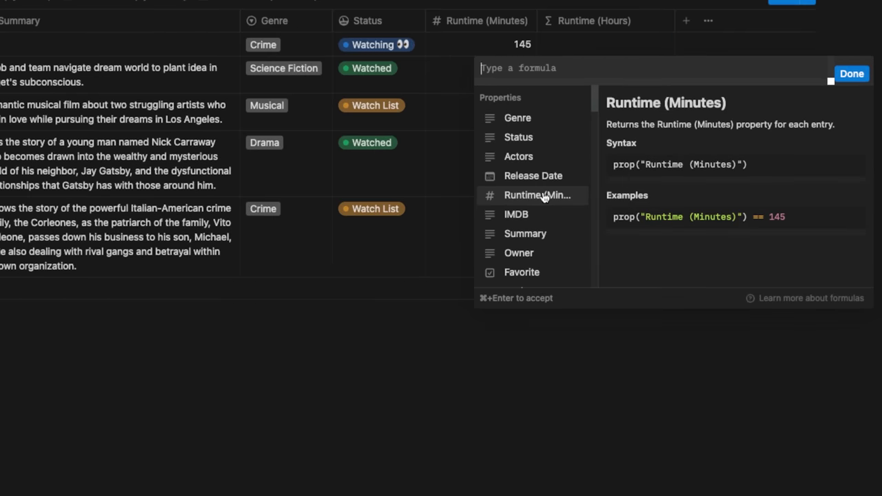
{"action": "left_click", "coordinate": [544, 196]}
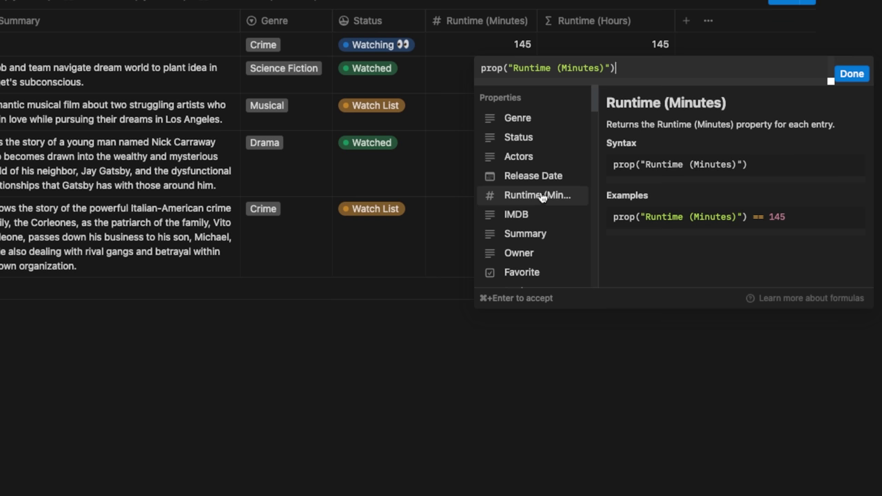
{"action": "type", "text": "/"}
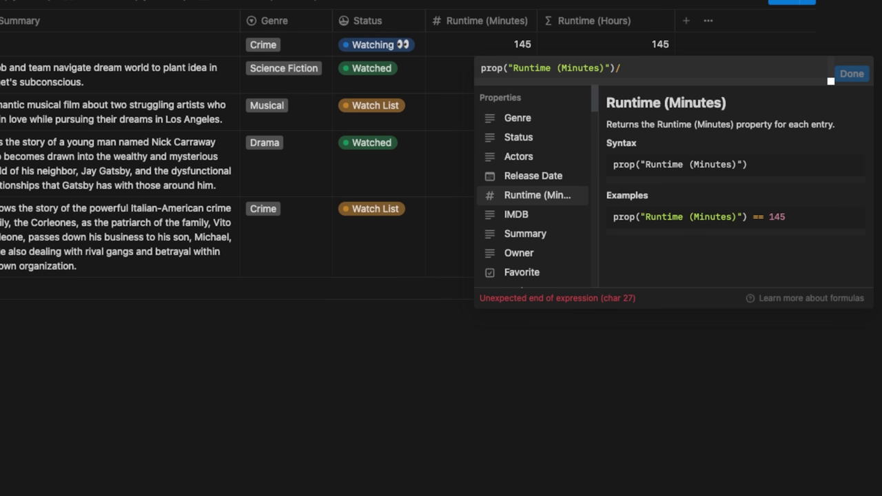
{"action": "type", "text": "60"}
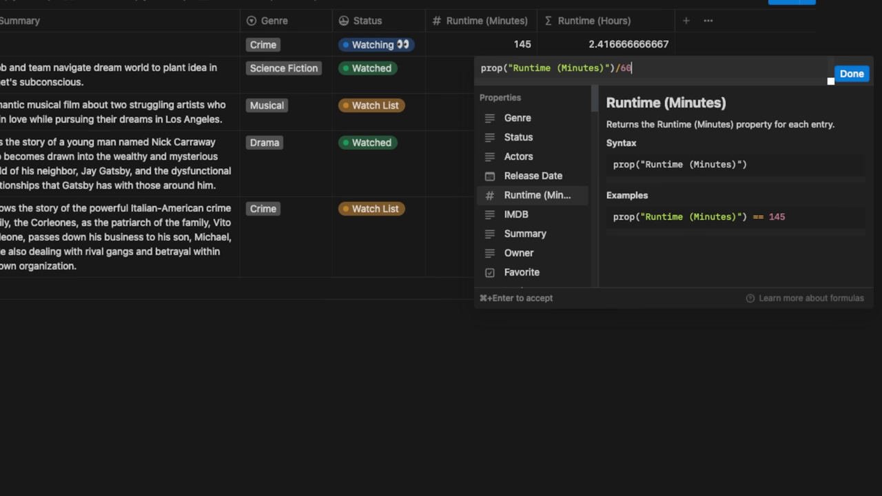
{"action": "left_click", "coordinate": [854, 74]}
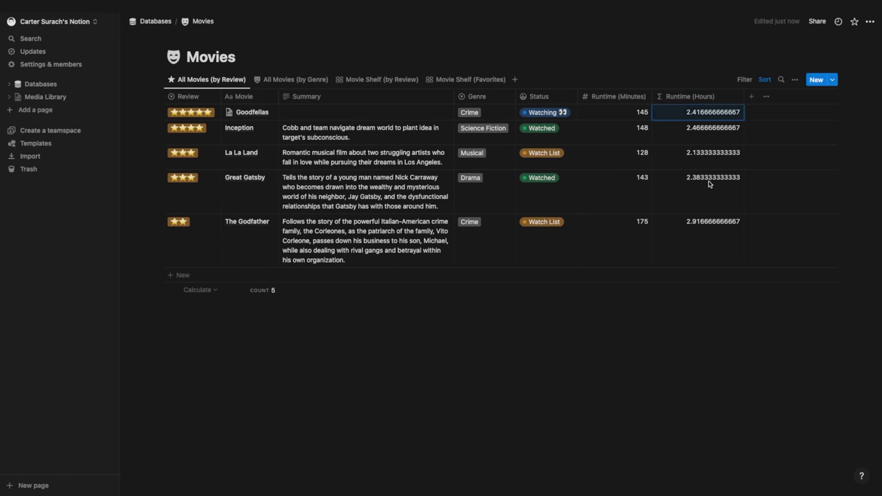
Step: Wrap the Runtime (Hours) formula in the round function so it reads round(prop("Runtime (Minutes)") / 60)
{"action": "left_click", "coordinate": [709, 117]}
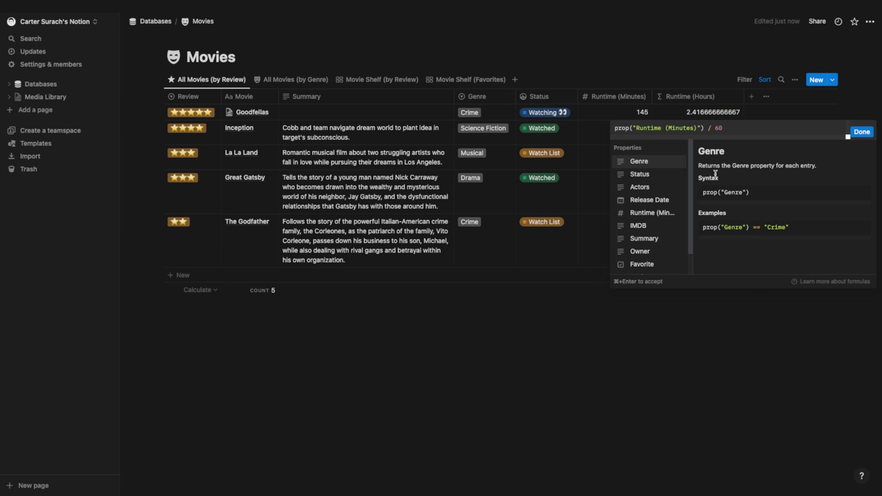
{"action": "type", "text": "round("}
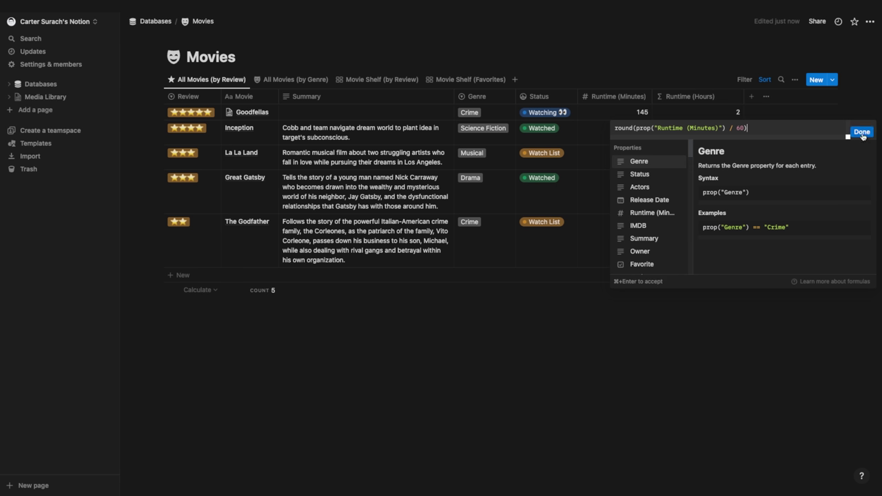
{"action": "left_click", "coordinate": [861, 133]}
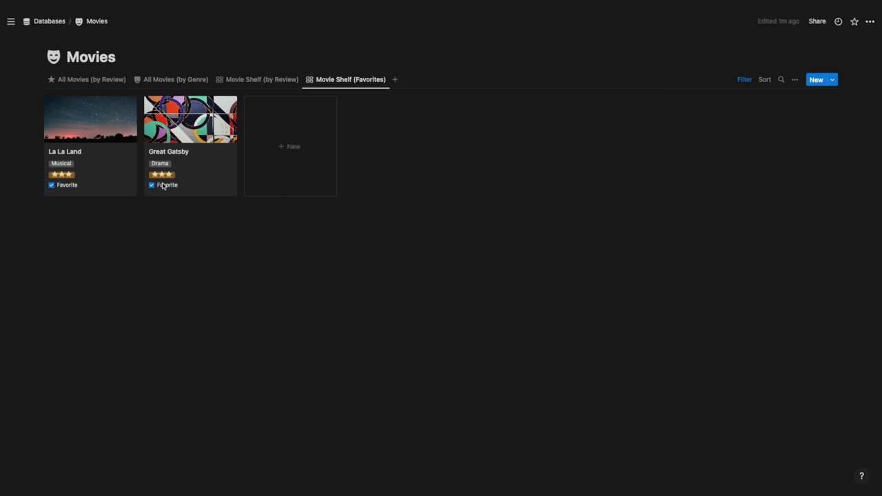
Step: Add a formula property named Favorite Symbol to the All Movies (by Review) table
{"action": "left_click", "coordinate": [97, 80]}
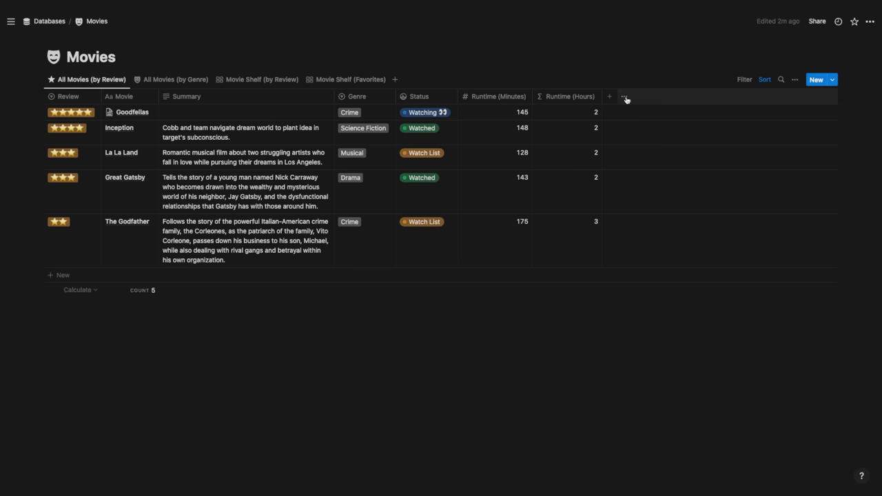
{"action": "left_click", "coordinate": [607, 97]}
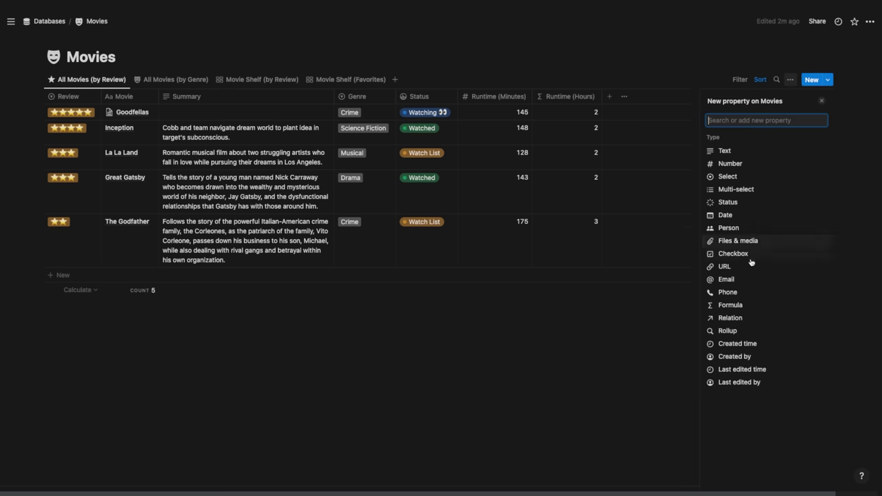
{"action": "left_click", "coordinate": [740, 308]}
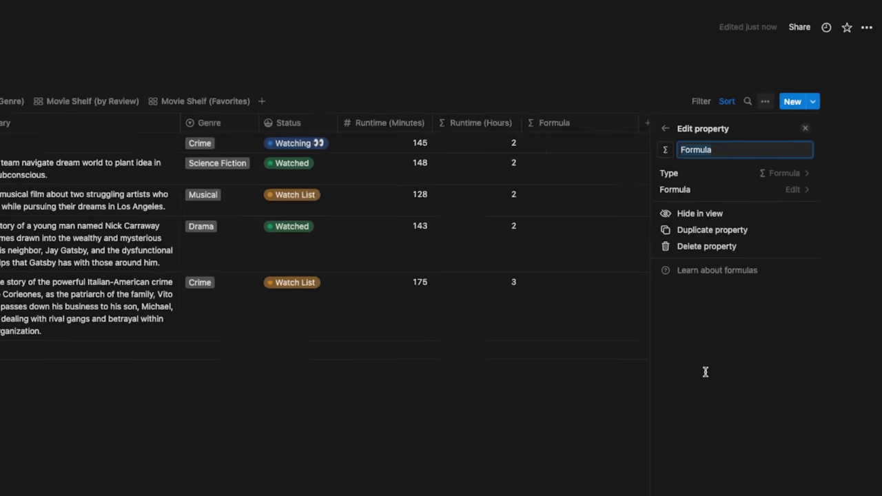
{"action": "type", "text": "Favorite Symbol"}
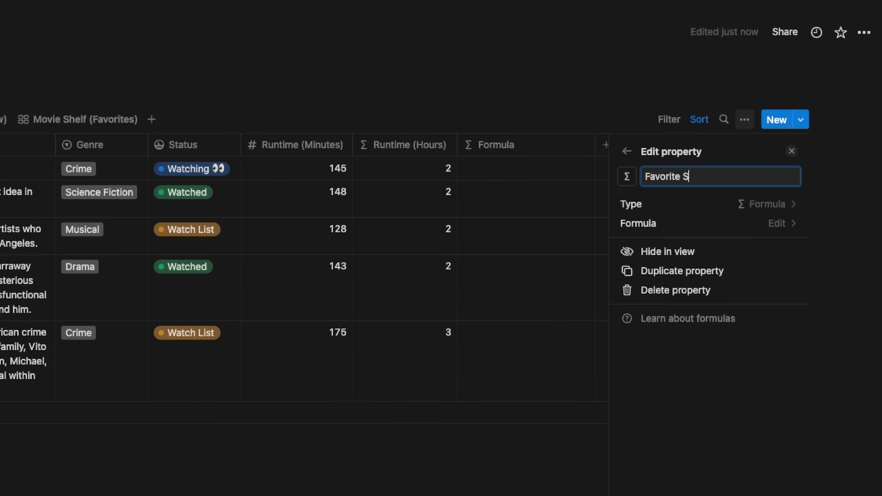
{"action": "key", "text": "Return"}
Step: Begin the Favorite Symbol formula with if( and examine the function's syntax
{"action": "left_click", "coordinate": [515, 164]}
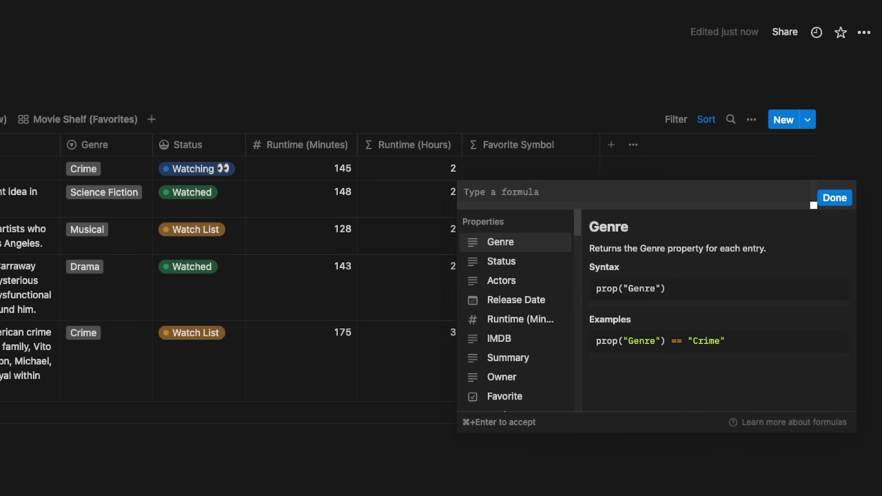
{"action": "type", "text": "if"}
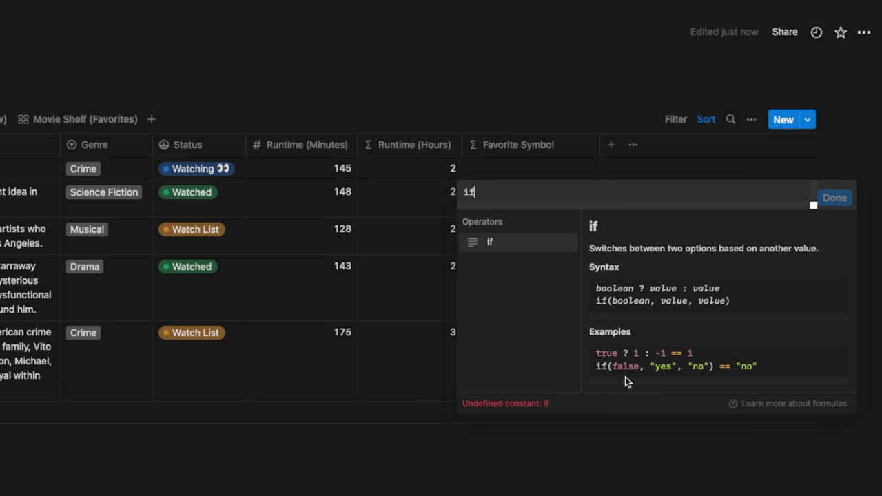
{"action": "left_click_drag", "start_coordinate": [596, 288], "coordinate": [688, 303]}
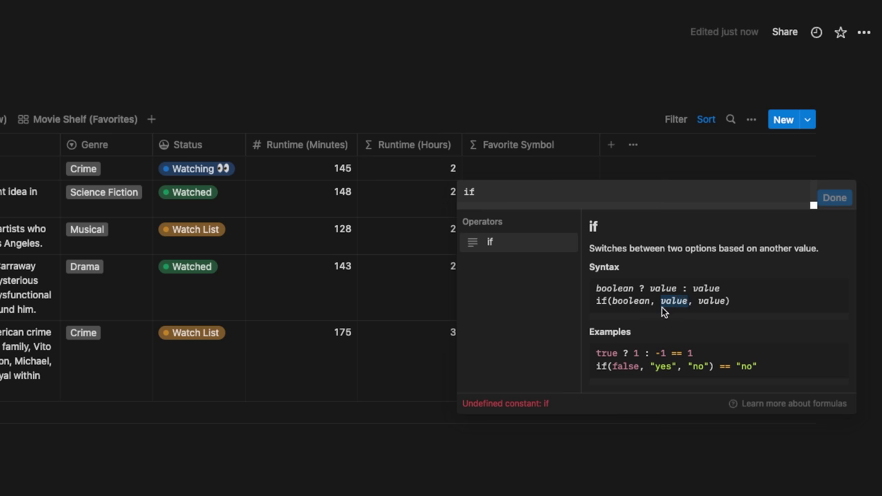
{"action": "left_click_drag", "start_coordinate": [698, 301], "coordinate": [728, 301]}
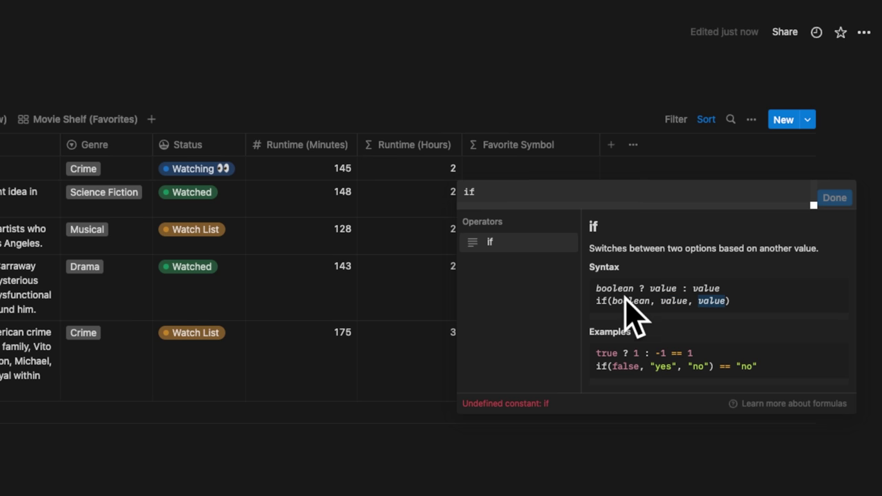
{"action": "key", "text": "BackSpace"}
{"action": "key", "text": "BackSpace"}
{"action": "type", "text": "if("}
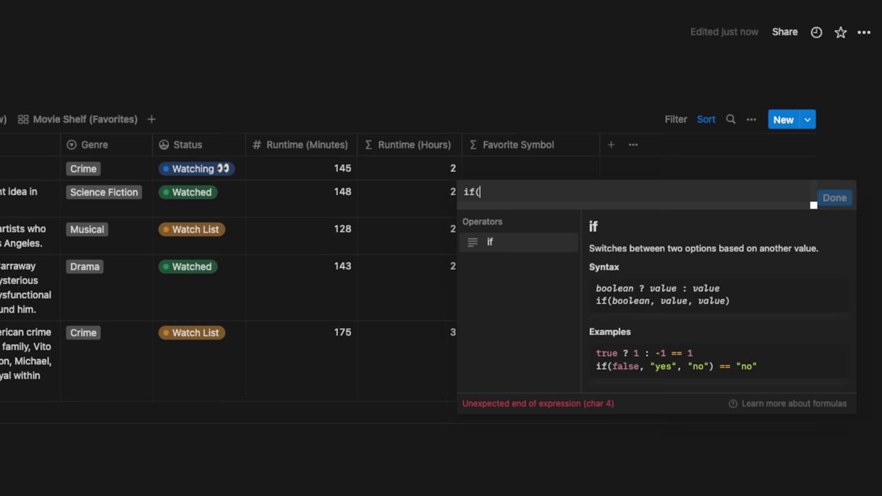
Step: Enter prop("Favorite") == true as the condition of the if formula
{"action": "scroll", "coordinate": [514, 338], "scroll_direction": "down", "scroll_amount": 1}
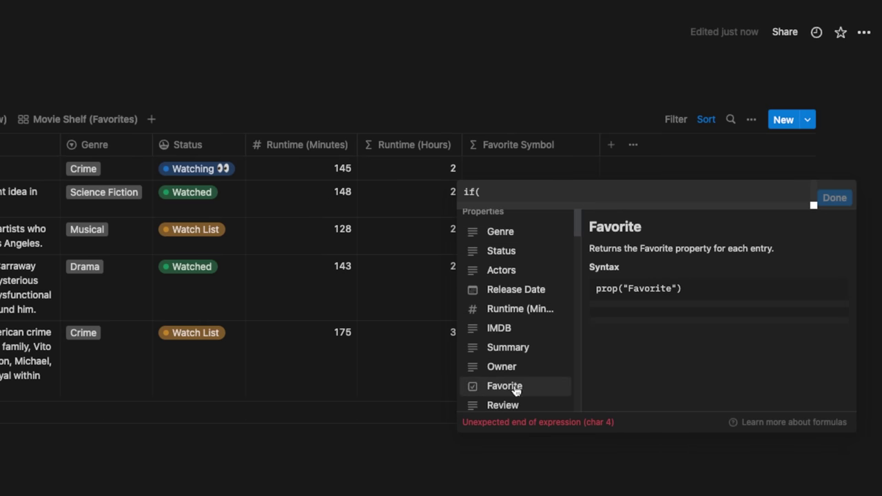
{"action": "left_click", "coordinate": [516, 387]}
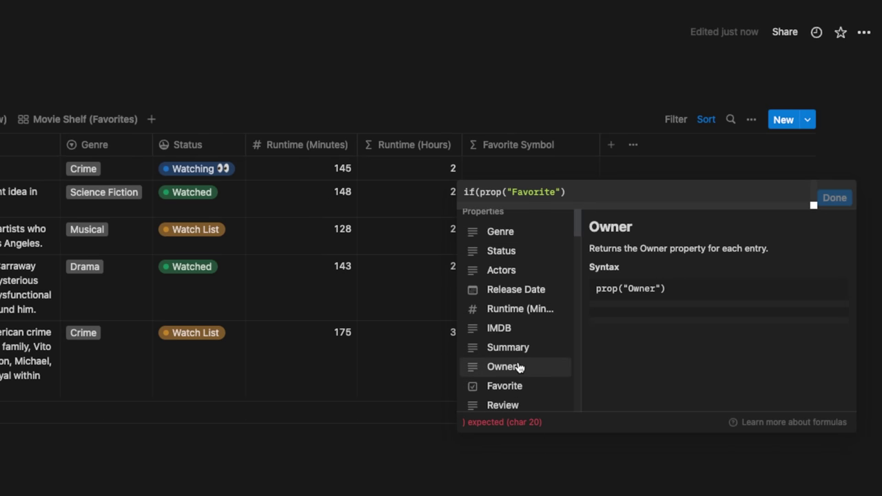
{"action": "type", "text": "=="}
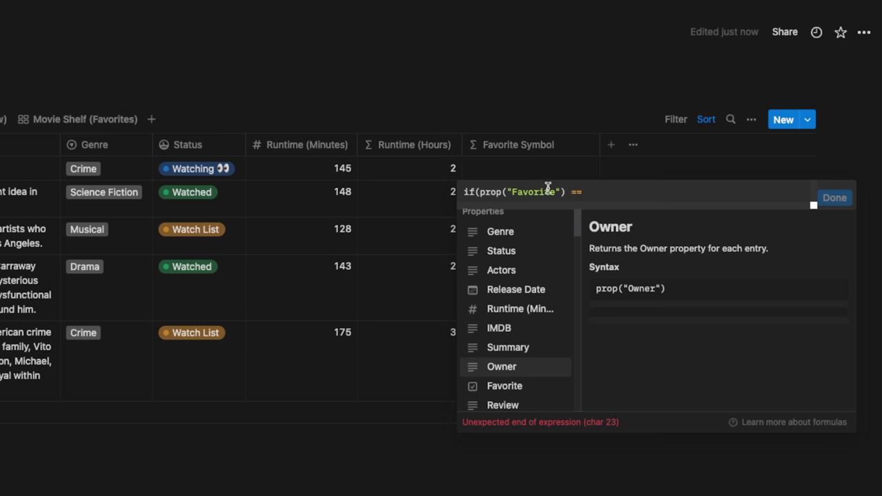
{"action": "type", "text": " true"}
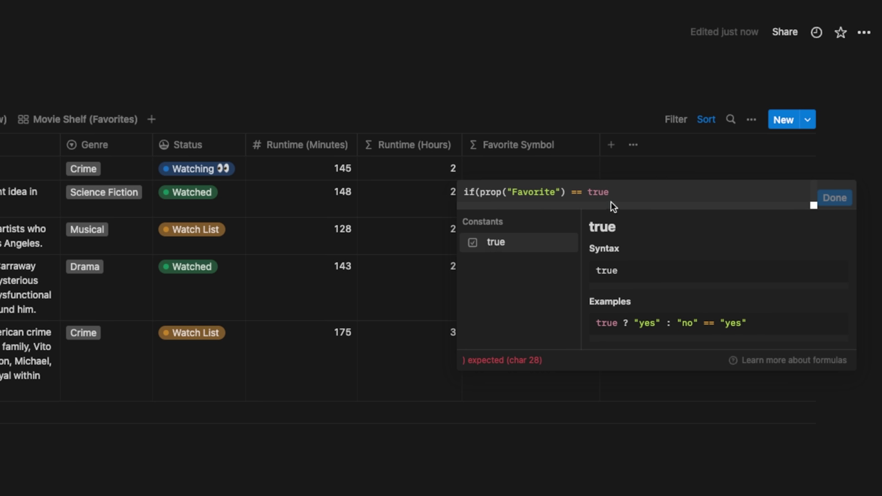
Step: Add a heart emoji in opening quotes as the Favorite Symbol formula's result when the condition is true
{"action": "type", "text": ", "}
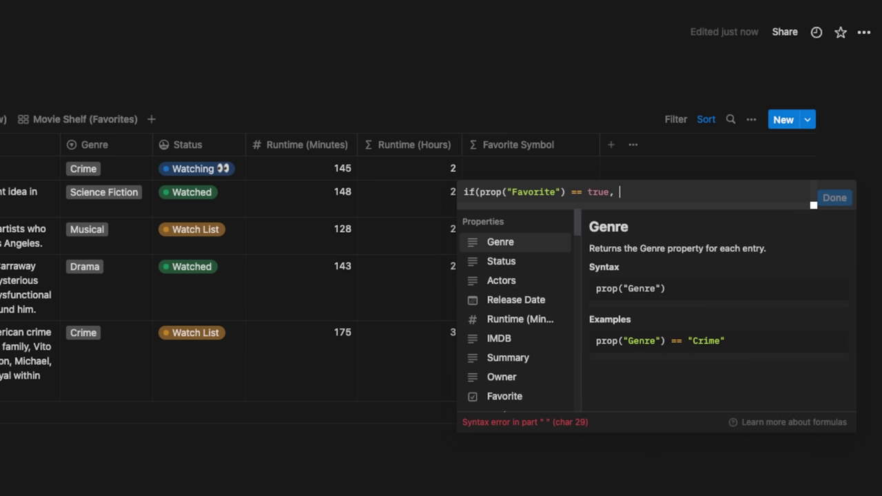
{"action": "type", "text": "\""}
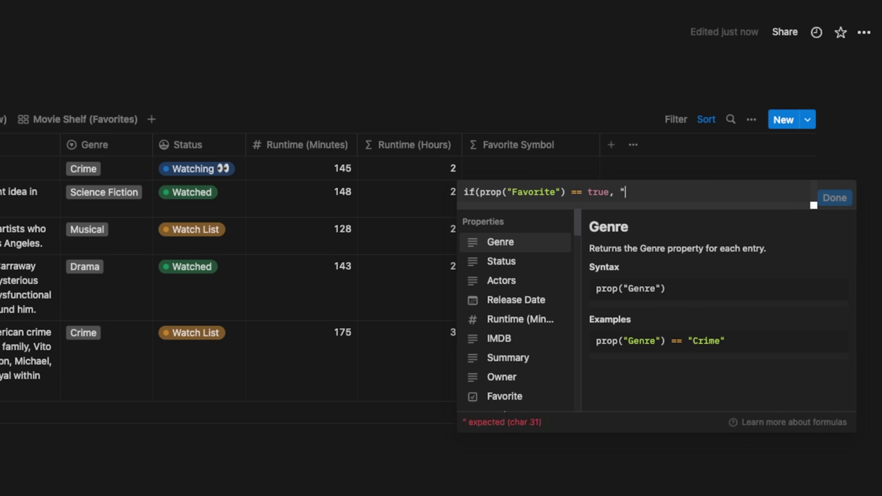
{"action": "right_click", "coordinate": [652, 191]}
{"action": "left_click", "coordinate": [700, 195]}
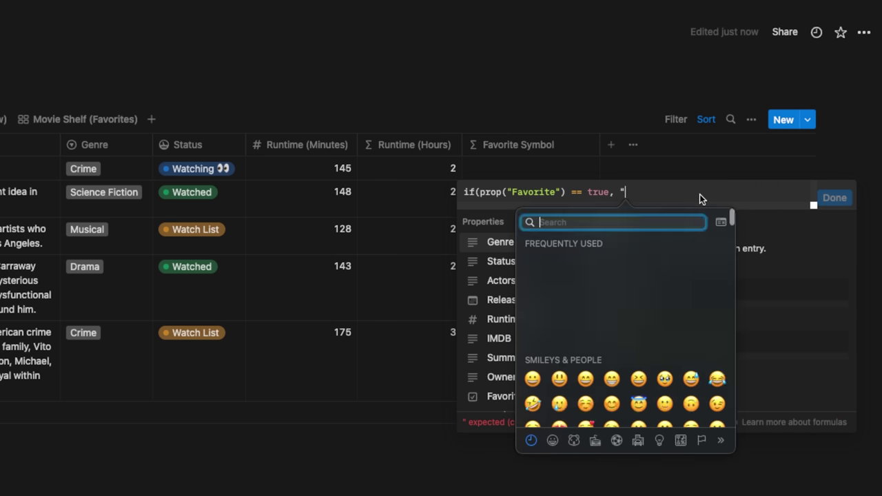
{"action": "type", "text": "heart"}
{"action": "left_click", "coordinate": [535, 243]}
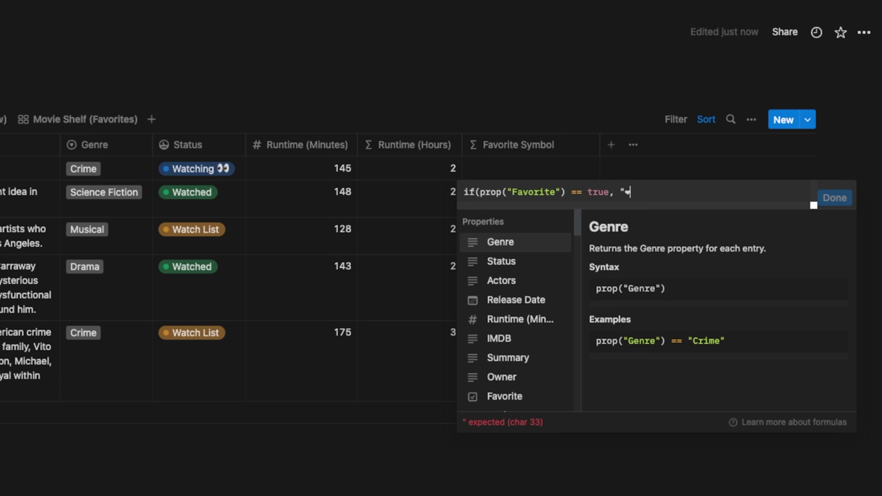
Step: Complete the Favorite Symbol formula with " " as the false result and a closing parenthesis, and apply it
{"action": "type", "text": "\", \" \""}
{"action": "left_click", "coordinate": [652, 191]}
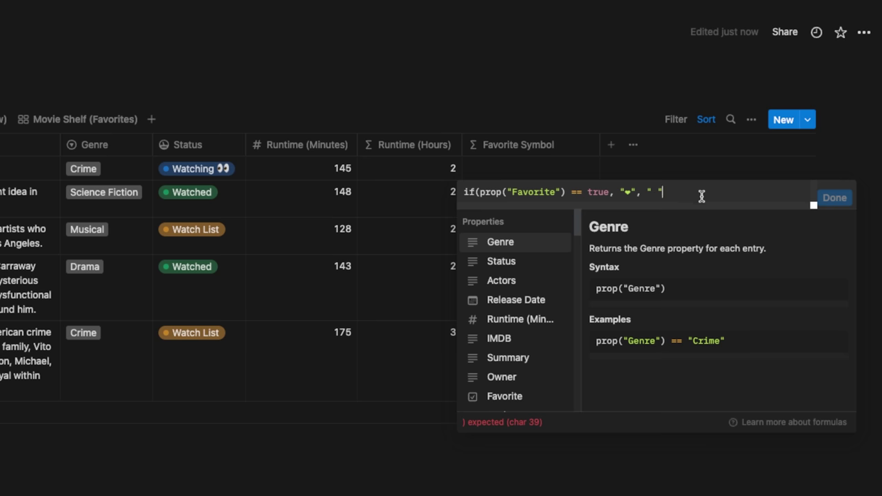
{"action": "type", "text": ")"}
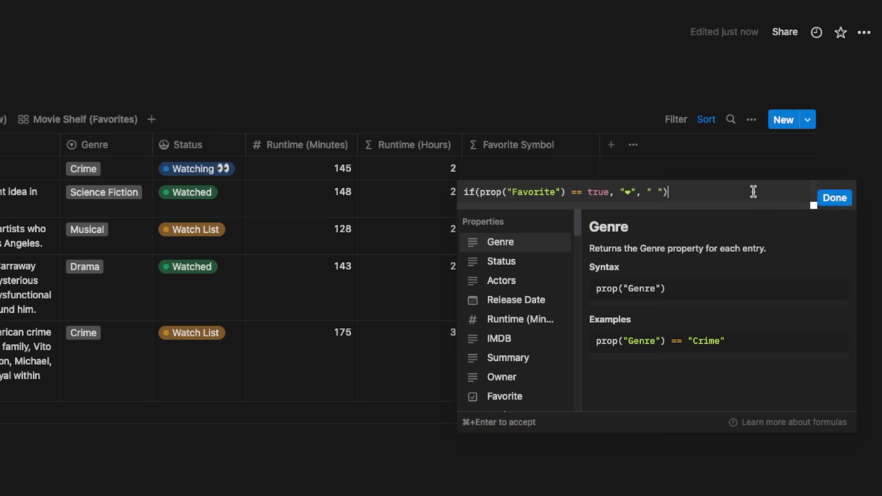
{"action": "left_click", "coordinate": [835, 197]}
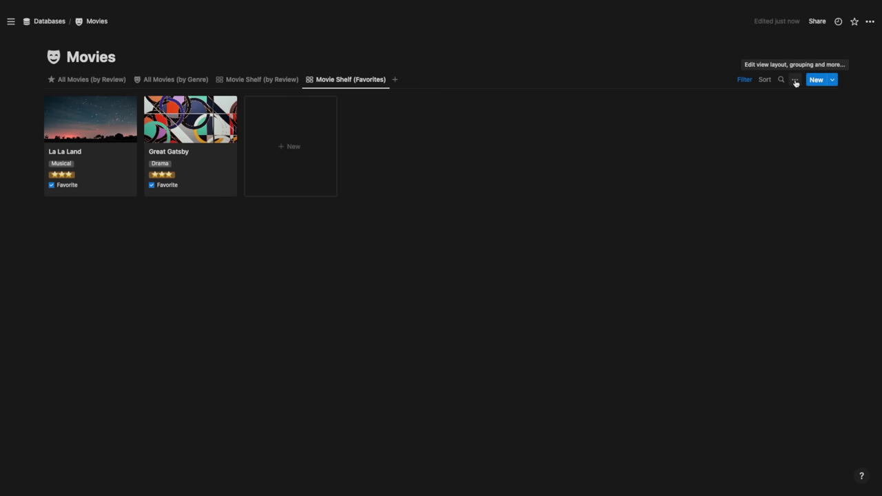
Step: Hide the Favorite property and show Favorite Symbol on the Movie Shelf (Favorites) cards
{"action": "left_click", "coordinate": [795, 82]}
{"action": "left_click", "coordinate": [789, 152]}
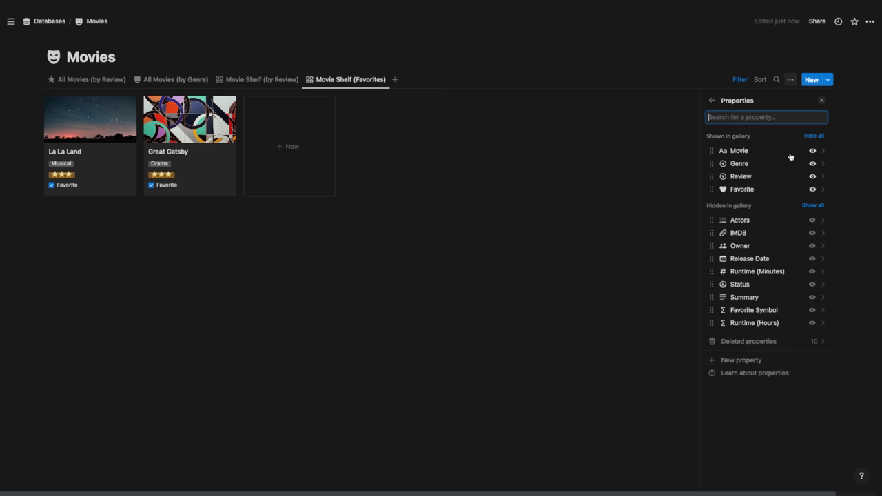
{"action": "left_click", "coordinate": [812, 190]}
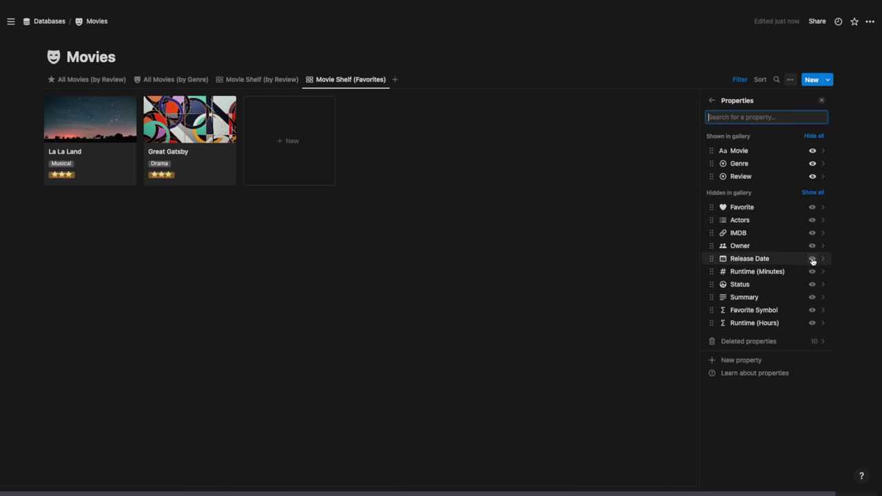
{"action": "left_click", "coordinate": [814, 311]}
{"action": "left_click", "coordinate": [538, 339]}
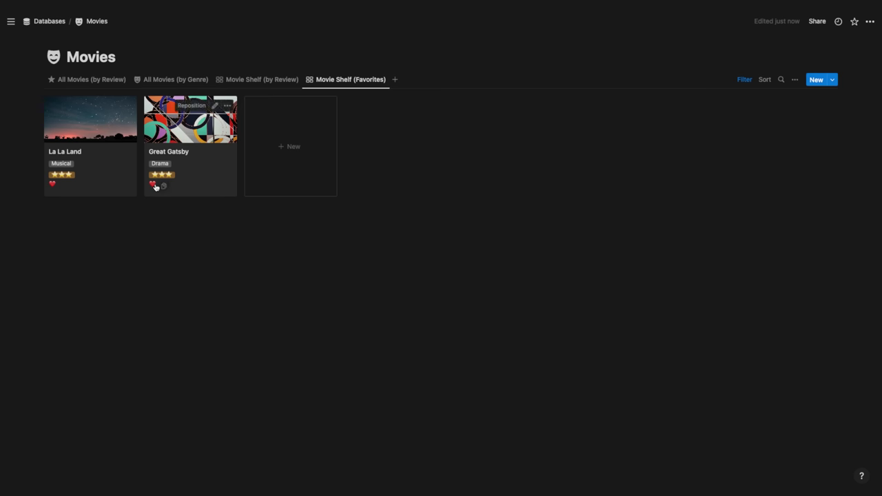
Step: Show the Favorite Symbol property on the cards of the Movie Shelf (by Review) gallery
{"action": "left_click", "coordinate": [268, 86]}
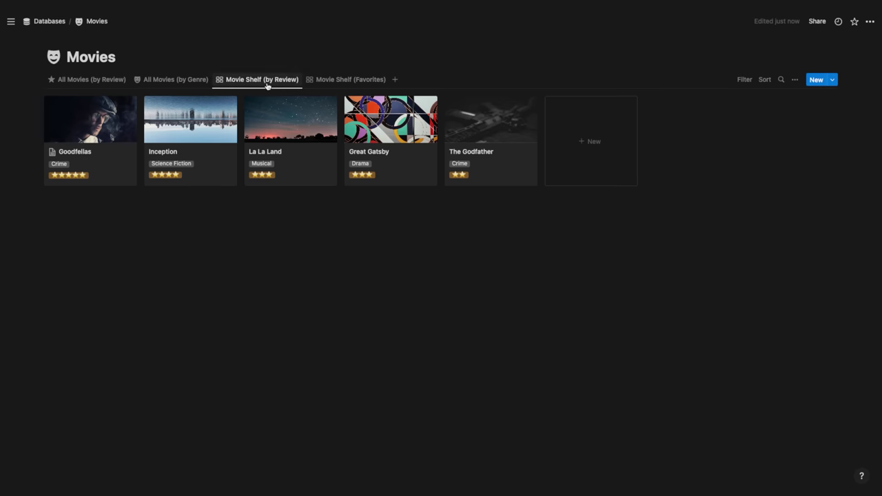
{"action": "left_click", "coordinate": [793, 82]}
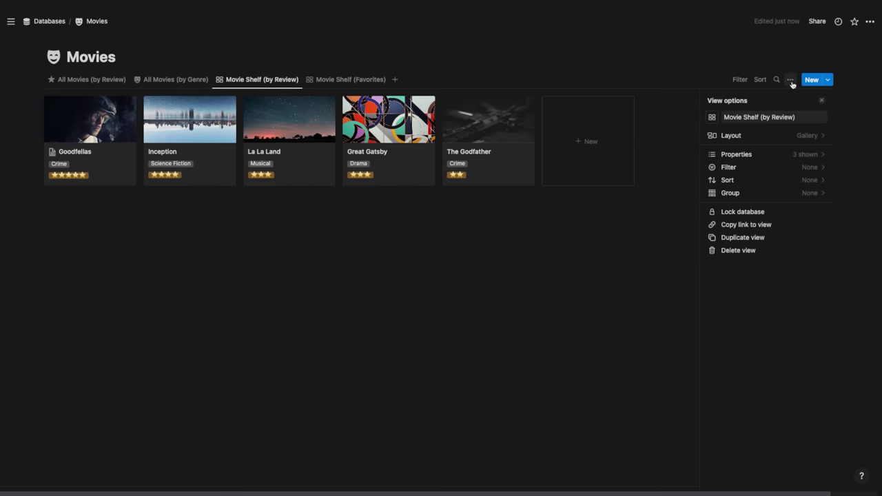
{"action": "left_click", "coordinate": [803, 137]}
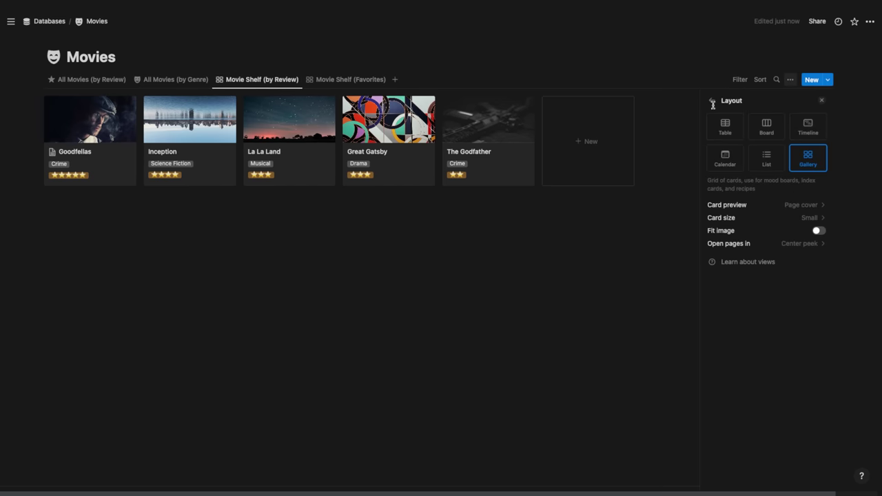
{"action": "left_click", "coordinate": [712, 101]}
{"action": "left_click", "coordinate": [785, 152]}
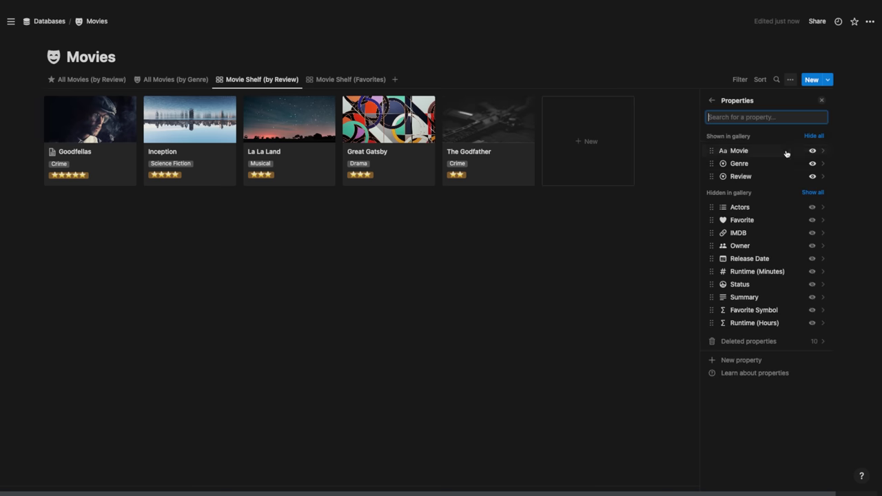
{"action": "left_click", "coordinate": [812, 310]}
{"action": "left_click", "coordinate": [588, 346]}
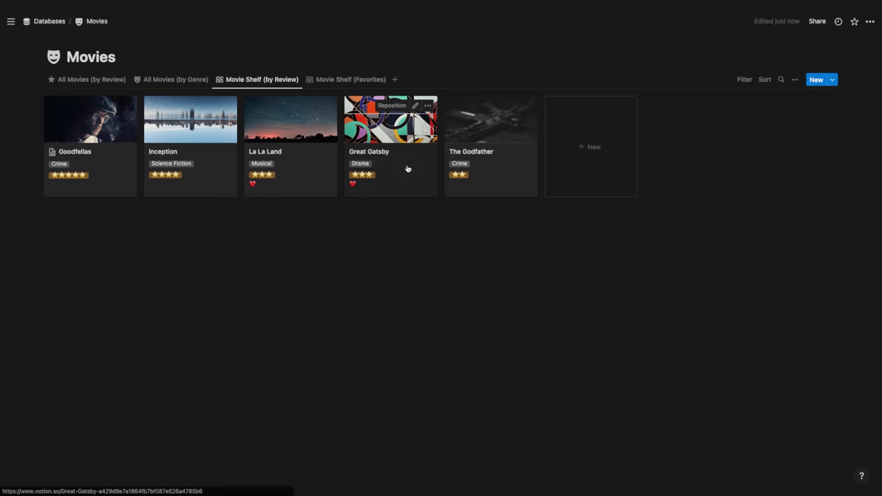
Step: Clear the Favorite checkbox of the Great Gatsby entry and return to the gallery
{"action": "left_click", "coordinate": [407, 170]}
{"action": "left_click", "coordinate": [361, 218]}
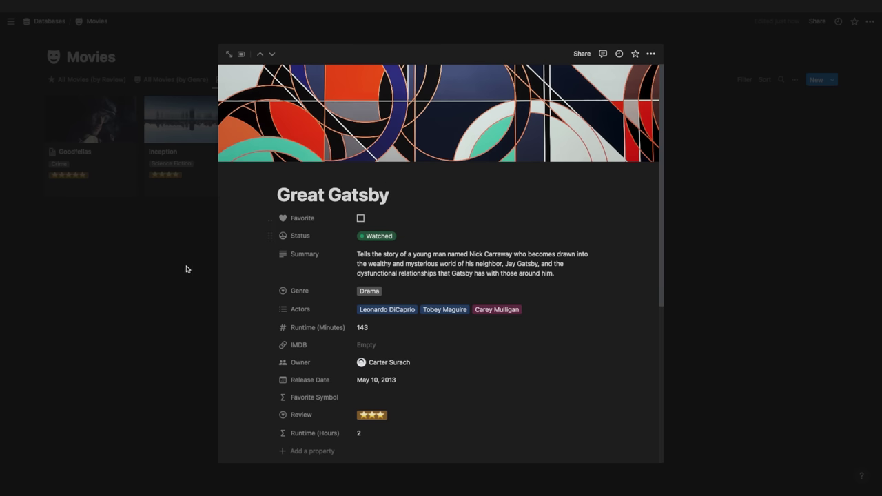
{"action": "left_click", "coordinate": [186, 270]}
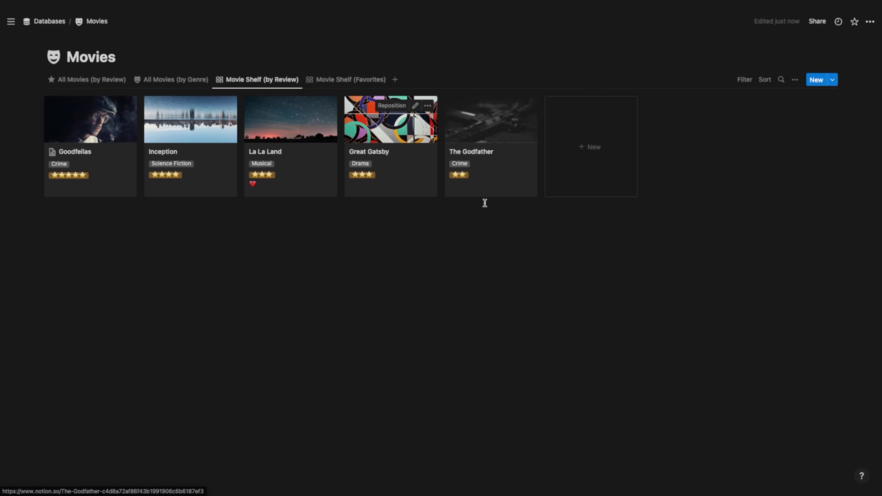
Step: Mark The Godfather as a favorite and switch to the Movie Shelf (Favorites) view
{"action": "left_click", "coordinate": [495, 182]}
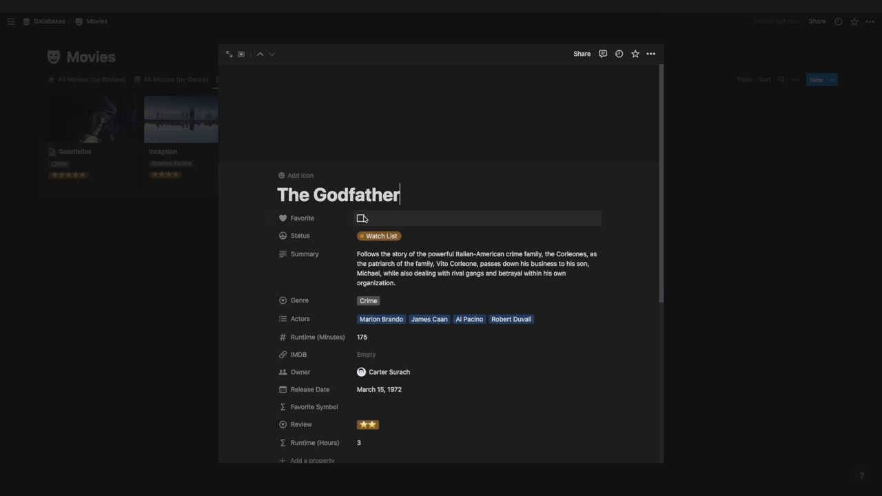
{"action": "left_click", "coordinate": [362, 218]}
{"action": "left_click", "coordinate": [142, 181]}
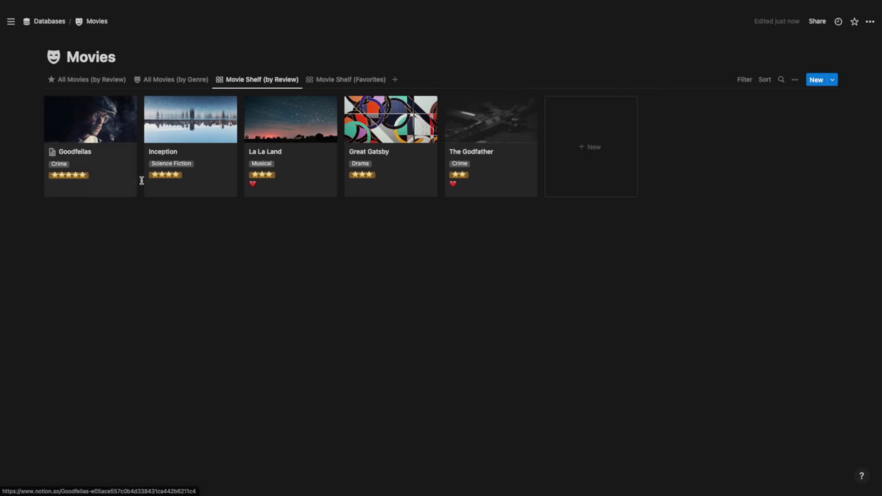
{"action": "left_click", "coordinate": [332, 80]}
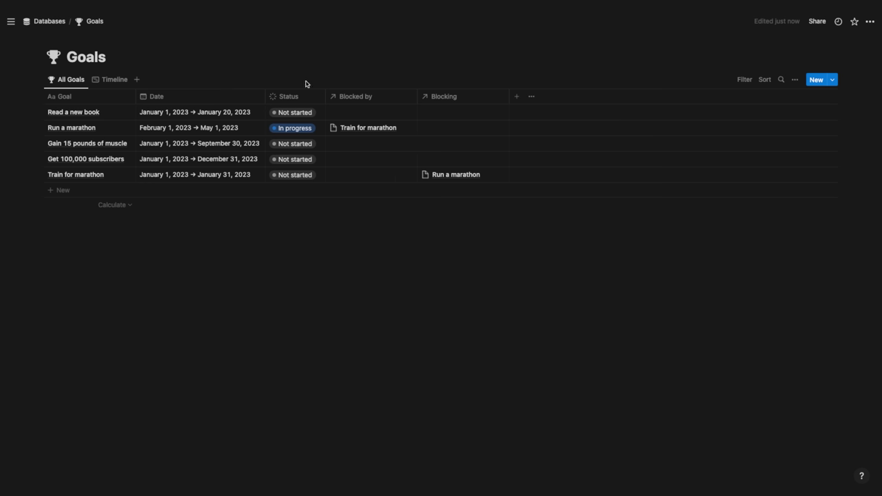
Step: Add a formula property named Now to the All Goals table of the Goals database
{"action": "left_click", "coordinate": [515, 97]}
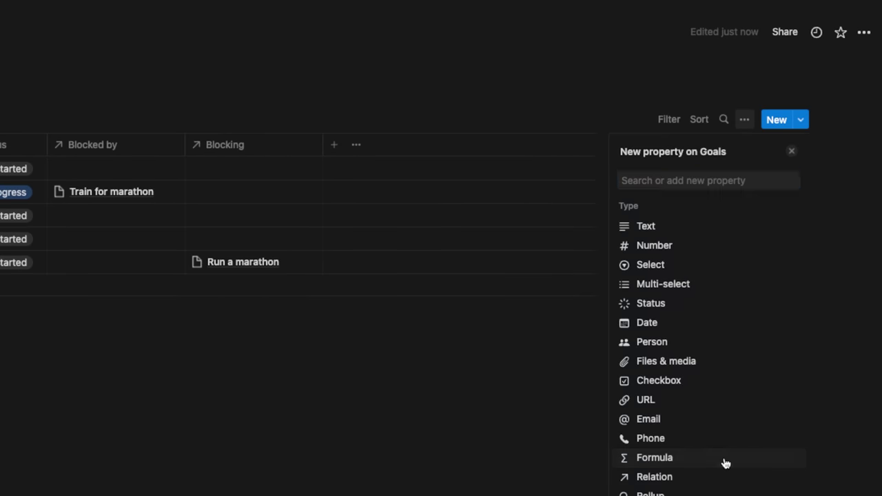
{"action": "left_click", "coordinate": [725, 461]}
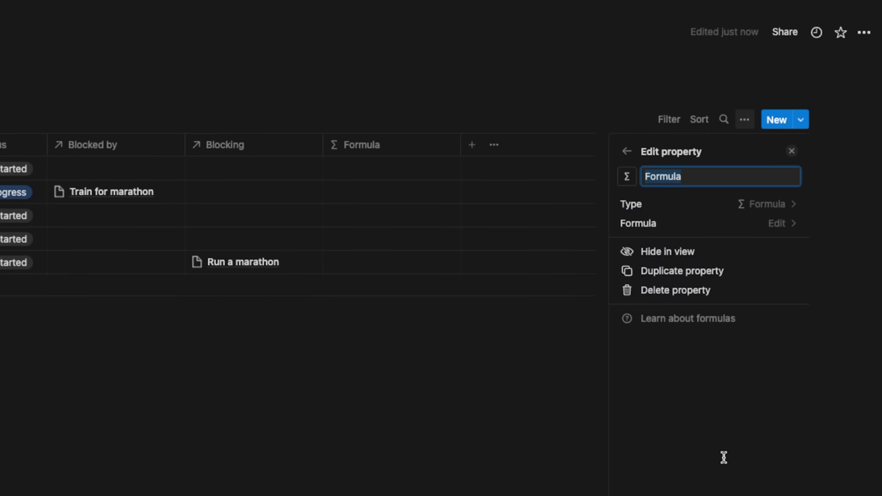
{"action": "type", "text": "Now"}
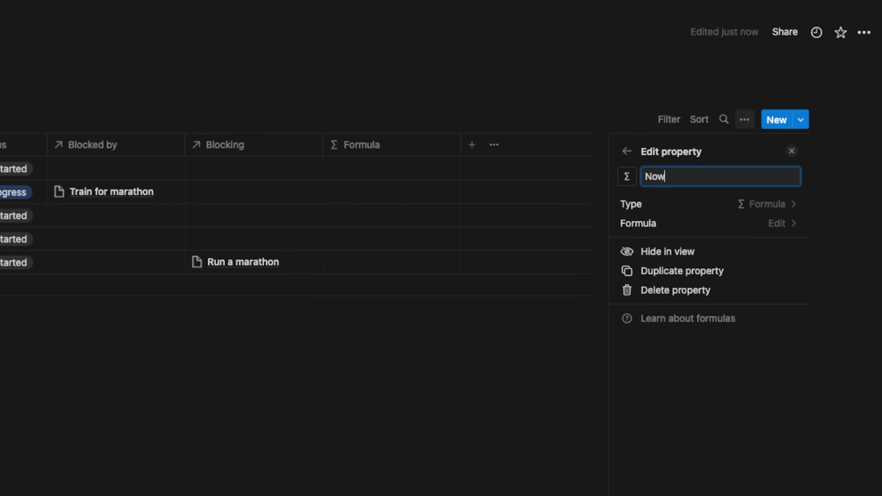
Step: Set the Now property's formula to now() and slightly narrow its column
{"action": "left_click", "coordinate": [401, 172]}
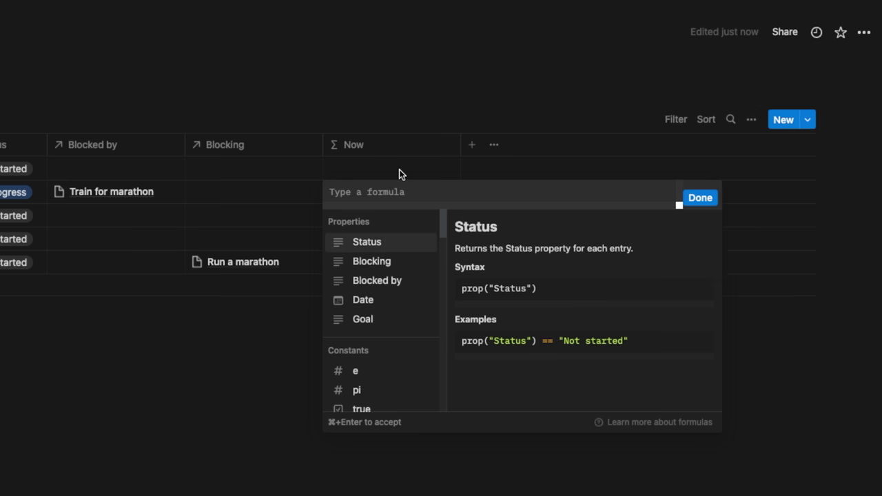
{"action": "type", "text": "now"}
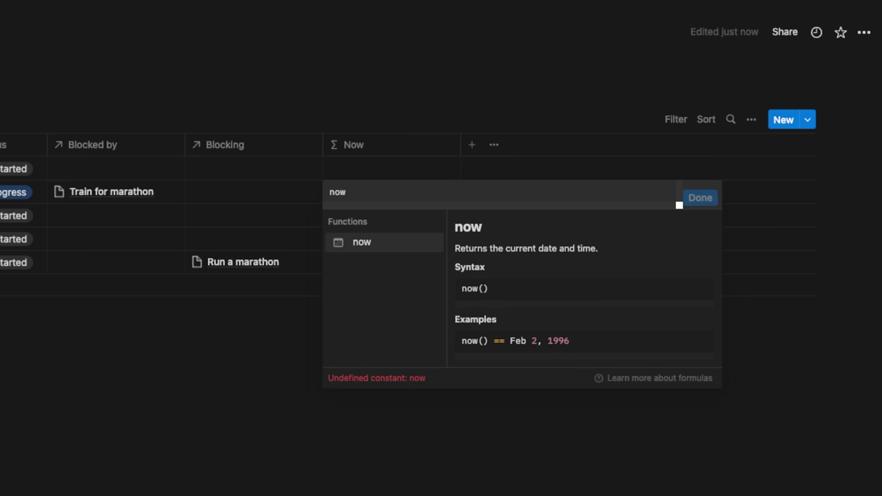
{"action": "type", "text": "("}
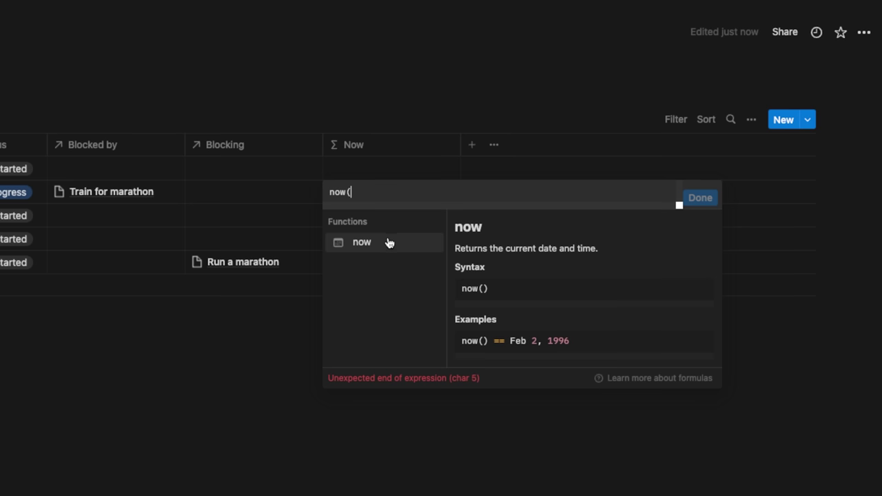
{"action": "type", "text": ")"}
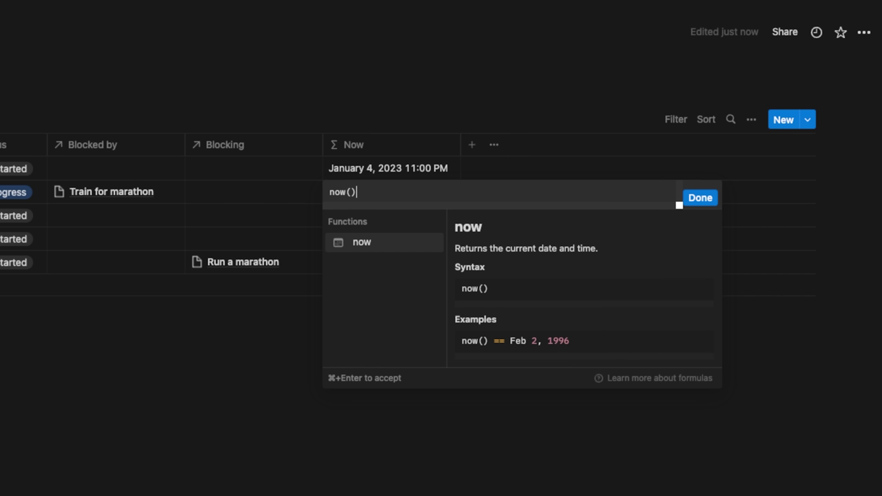
{"action": "left_click", "coordinate": [700, 199]}
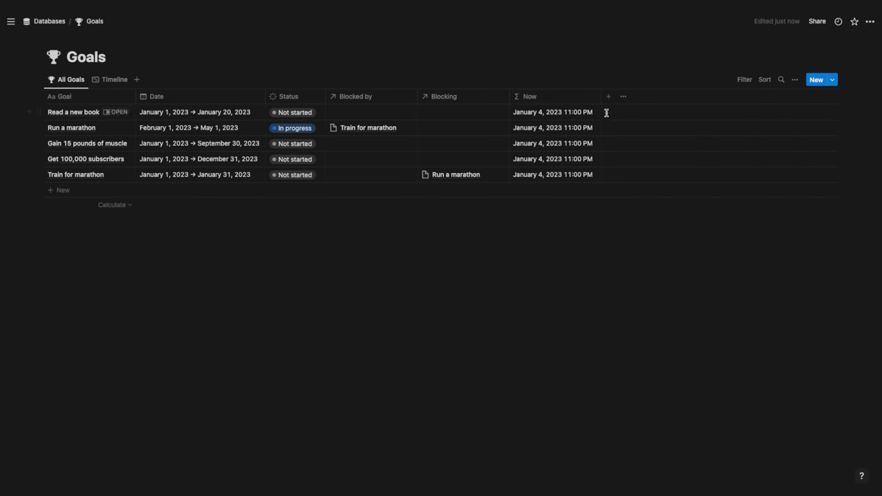
{"action": "left_click_drag", "start_coordinate": [601, 96], "coordinate": [599, 95]}
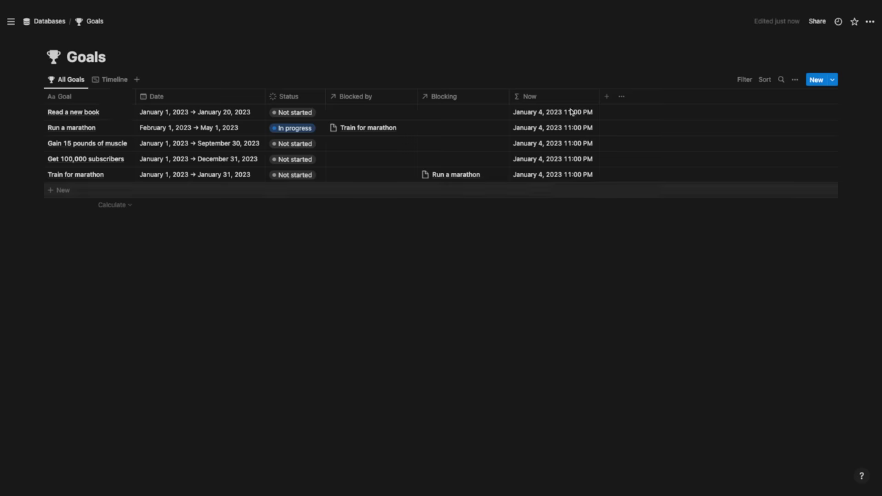
Step: Add a second formula property named End to the Goals table
{"action": "left_click", "coordinate": [607, 98]}
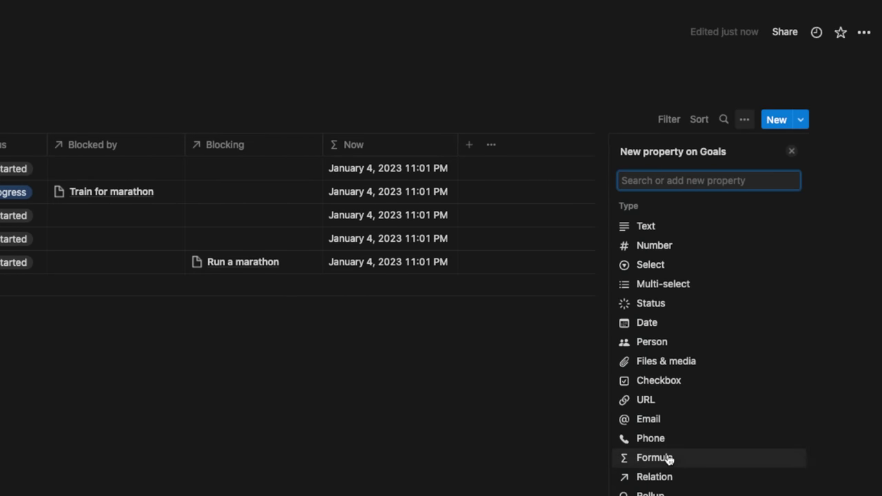
{"action": "left_click", "coordinate": [667, 459]}
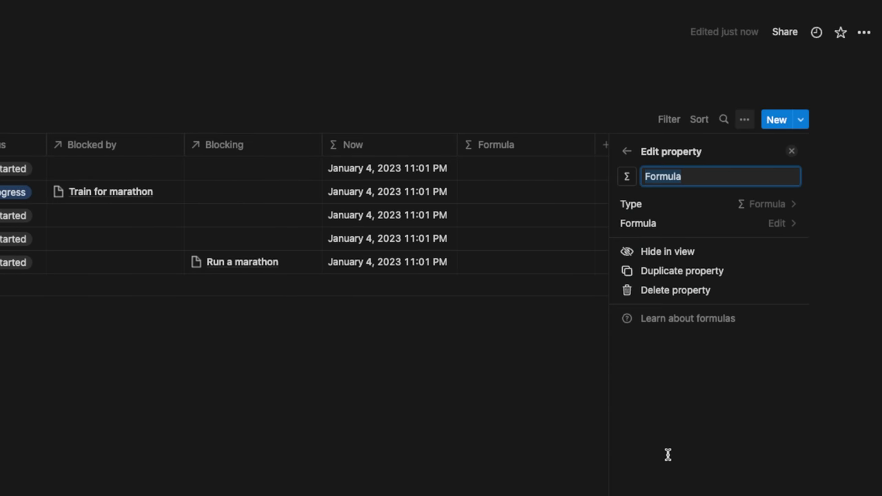
{"action": "key", "text": "BackSpace"}
{"action": "type", "text": "End"}
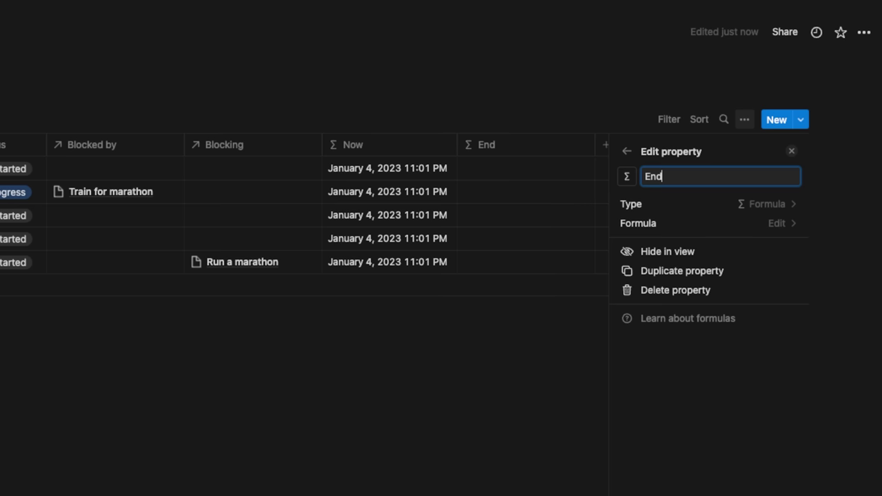
Step: Set the End property's formula to end(prop("Date")) and adjust the widths of the Now and End columns
{"action": "key", "text": "Return"}
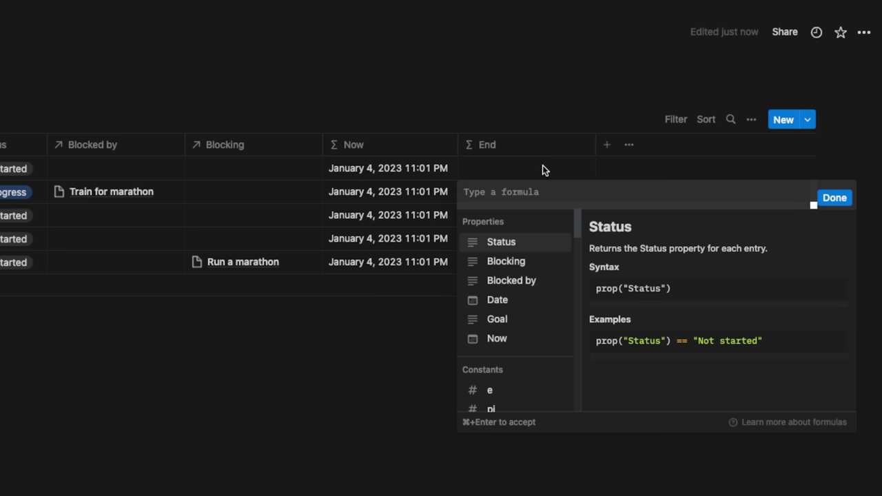
{"action": "type", "text": "end"}
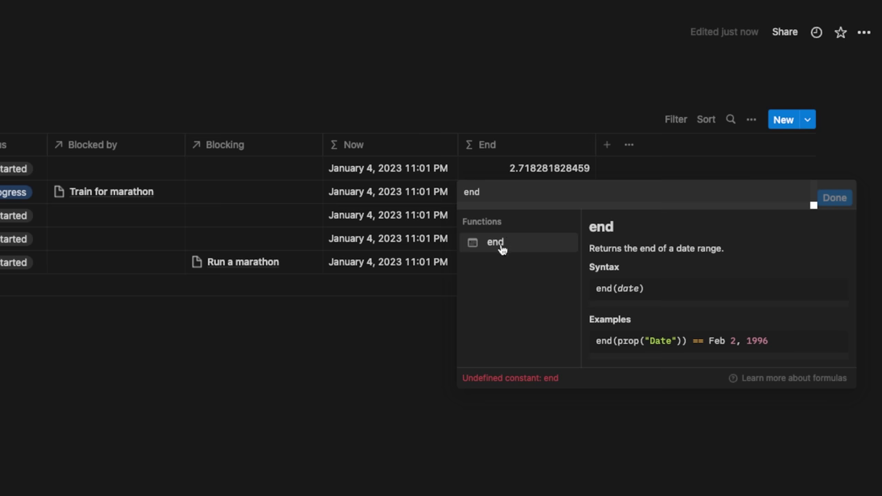
{"action": "left_click", "coordinate": [503, 246]}
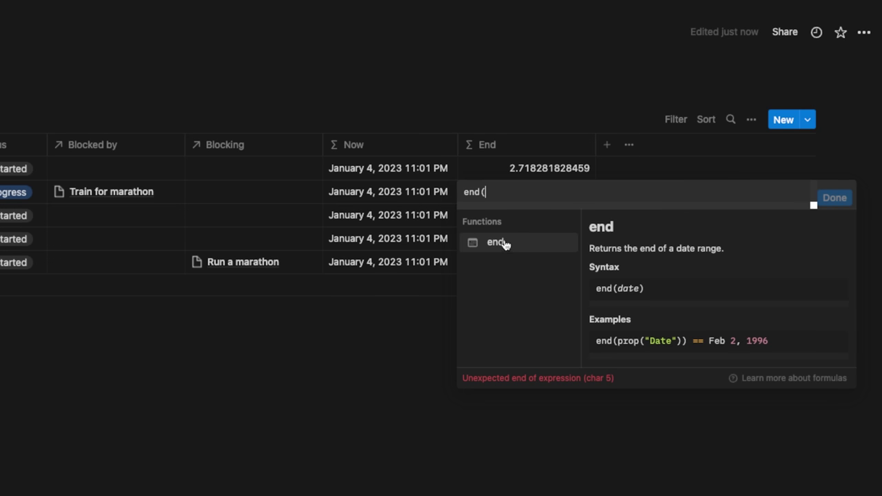
{"action": "type", "text": "date"}
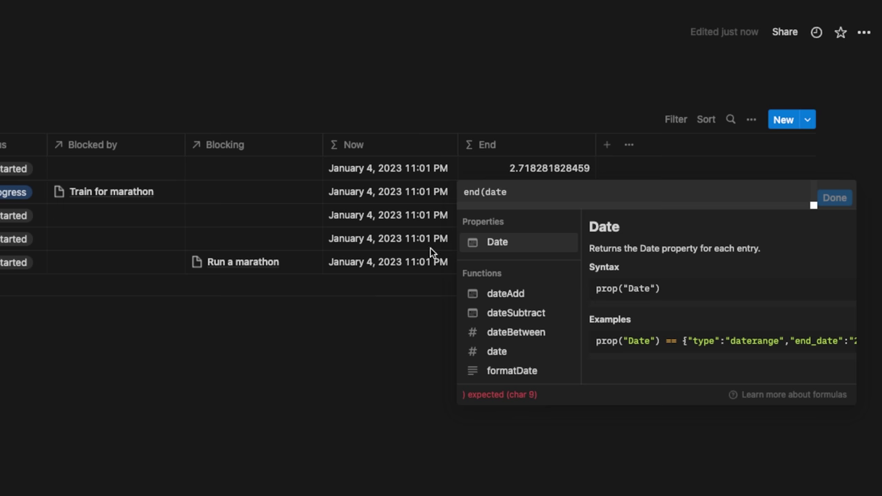
{"action": "left_click", "coordinate": [484, 245]}
{"action": "type", "text": ")"}
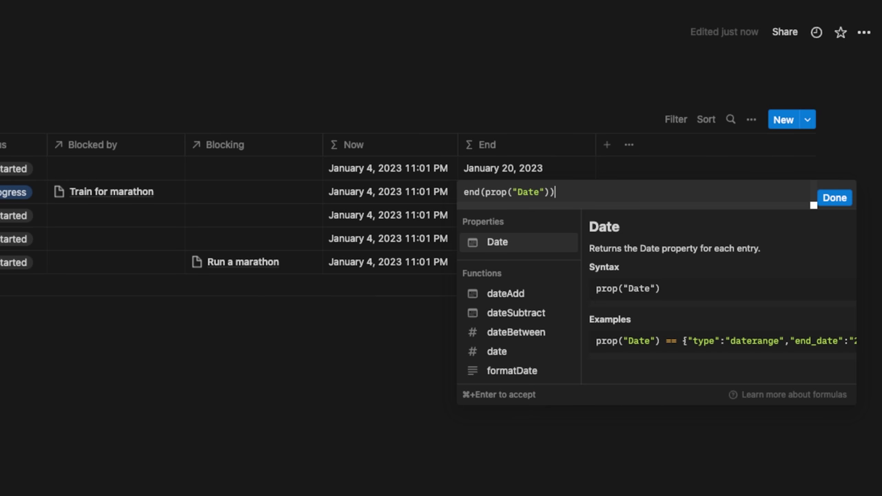
{"action": "left_click", "coordinate": [835, 199]}
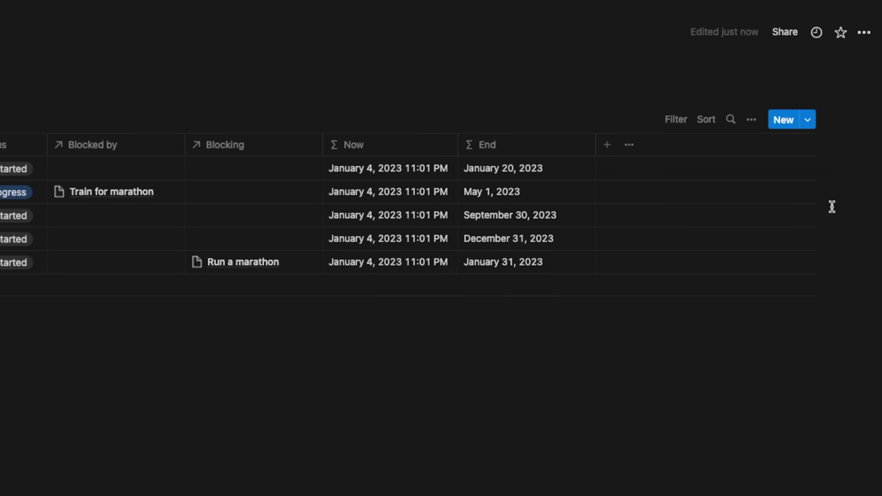
{"action": "left_click_drag", "start_coordinate": [596, 145], "coordinate": [615, 145]}
{"action": "left_click_drag", "start_coordinate": [459, 145], "coordinate": [465, 144]}
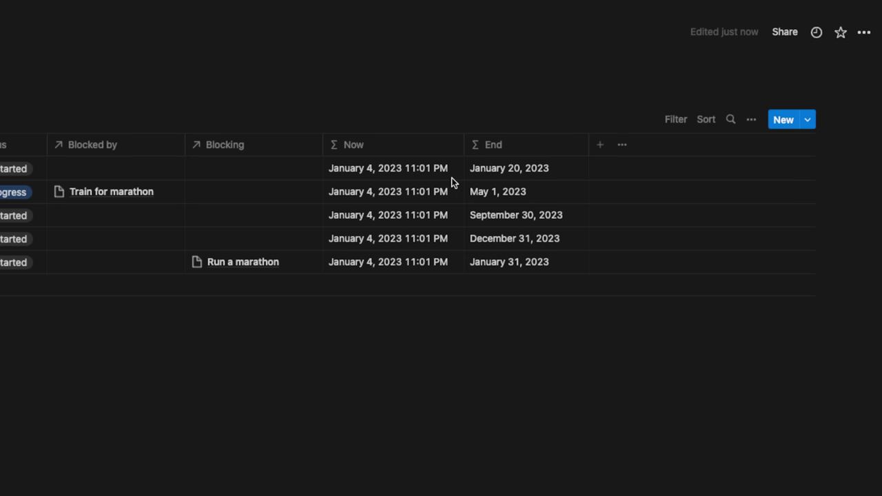
Step: Inspect the Now and End formula cells in the first goal's row
{"action": "left_click", "coordinate": [370, 171]}
{"action": "key", "text": "Escape"}
{"action": "left_click", "coordinate": [535, 173]}
{"action": "key", "text": "Escape"}
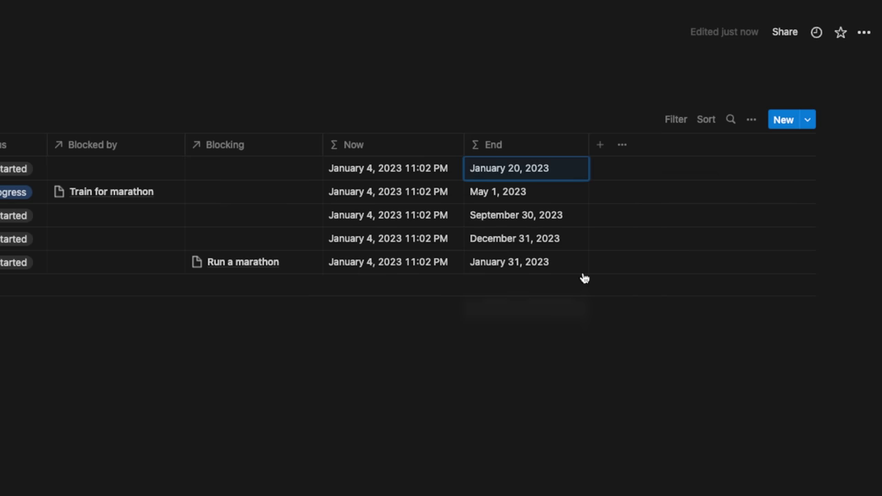
{"action": "key", "text": "Escape"}
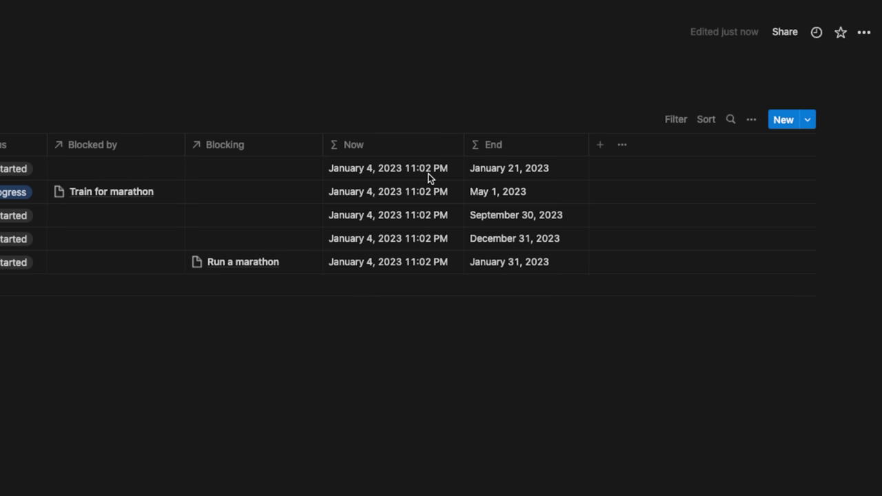
Step: Add a formula property named Days Remaining, place it between Now and End, and slightly narrow its column
{"action": "left_click", "coordinate": [600, 148]}
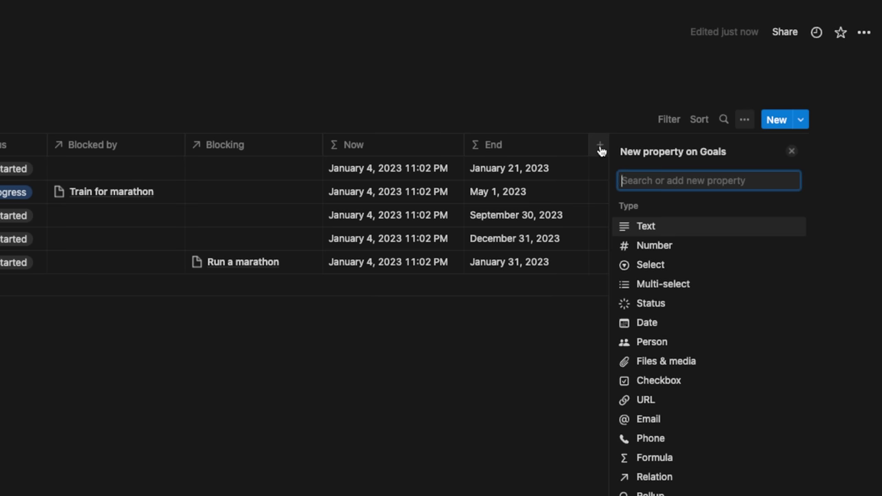
{"action": "left_click", "coordinate": [691, 456]}
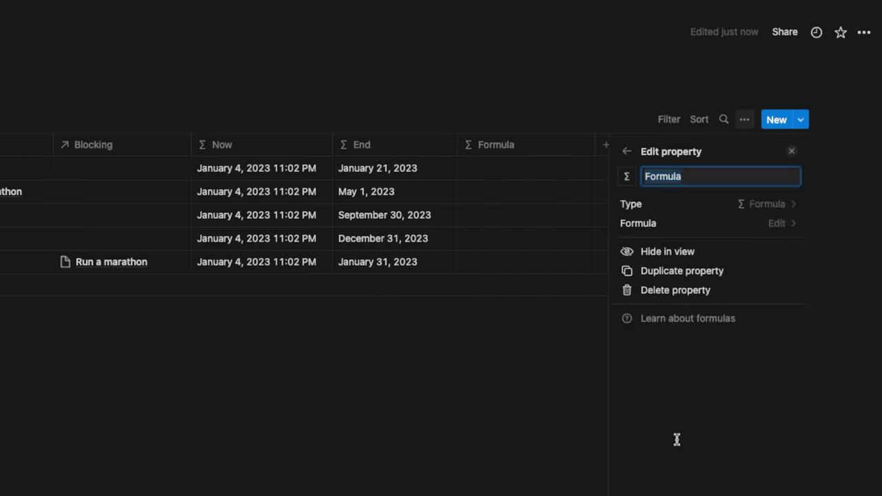
{"action": "key", "text": "BackSpace"}
{"action": "type", "text": "Days Remaining"}
{"action": "key", "text": "Return"}
{"action": "left_click_drag", "start_coordinate": [642, 147], "coordinate": [533, 146]}
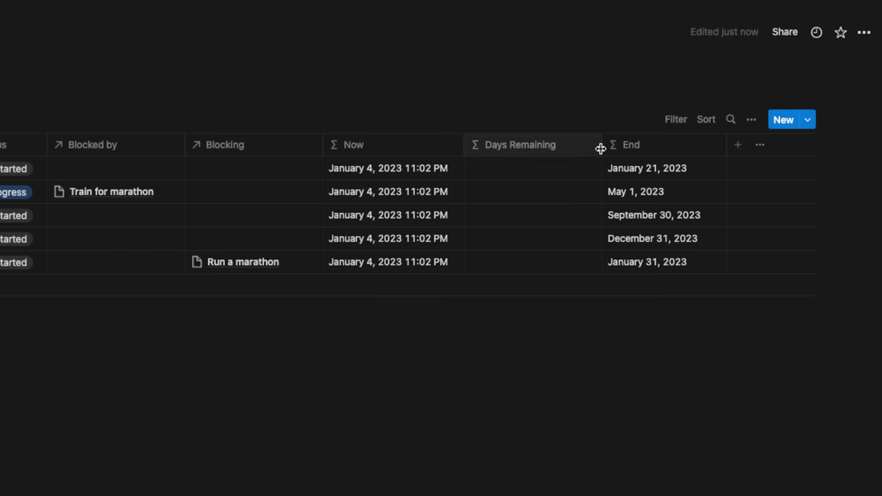
{"action": "left_click_drag", "start_coordinate": [601, 142], "coordinate": [586, 141]}
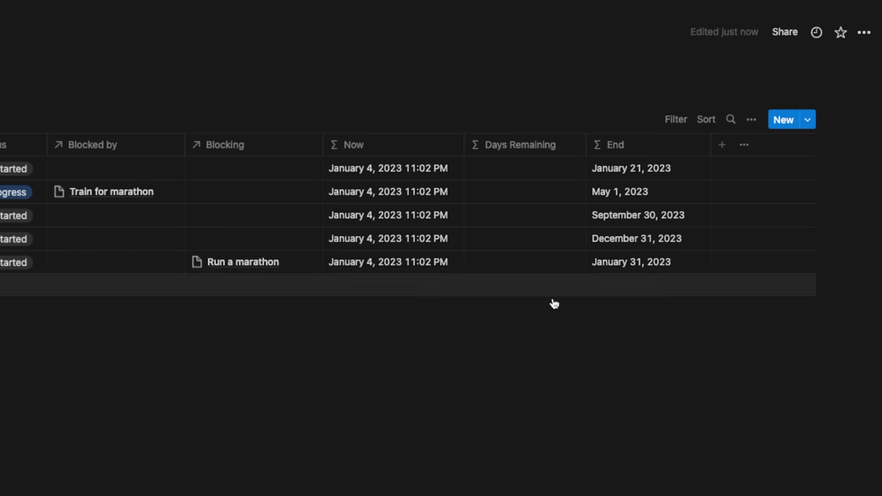
Step: Start the Days Remaining formula with concat(format(dateBetween(
{"action": "left_click", "coordinate": [527, 176]}
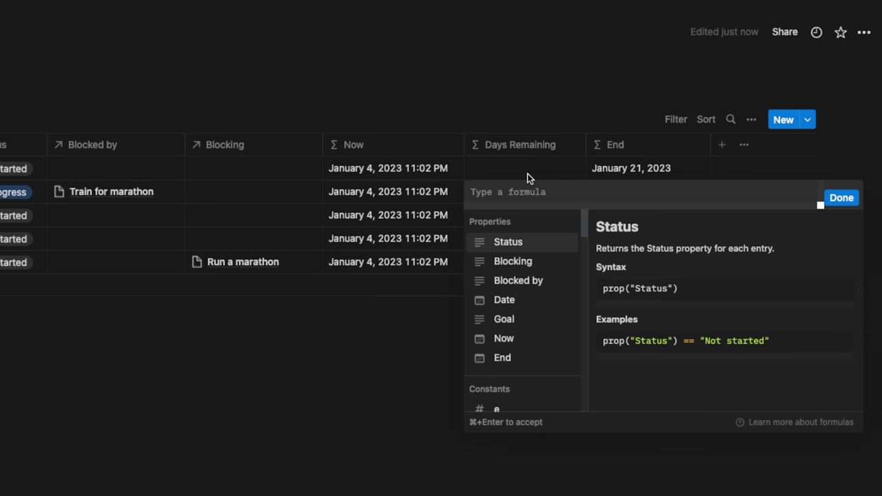
{"action": "type", "text": "concat"}
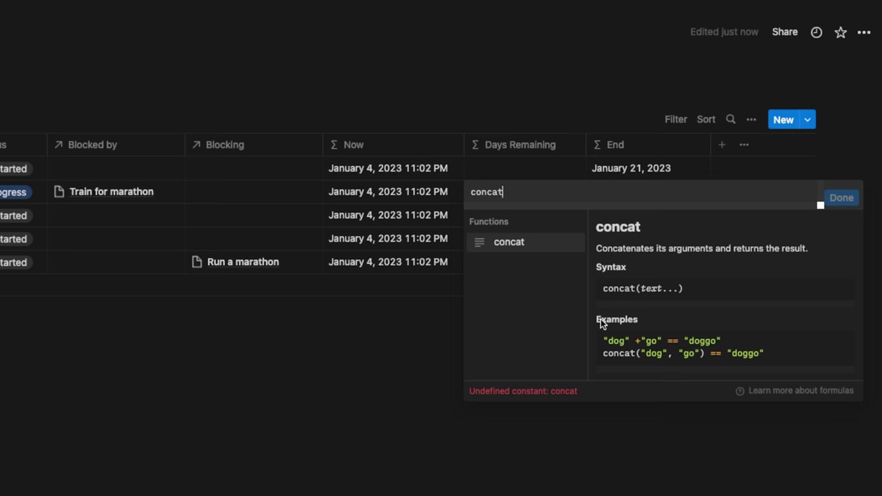
{"action": "type", "text": "("}
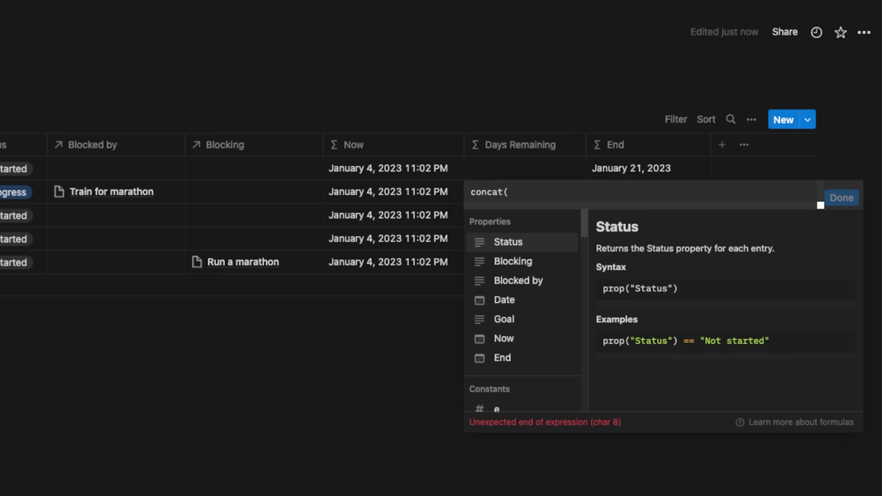
{"action": "type", "text": "format"}
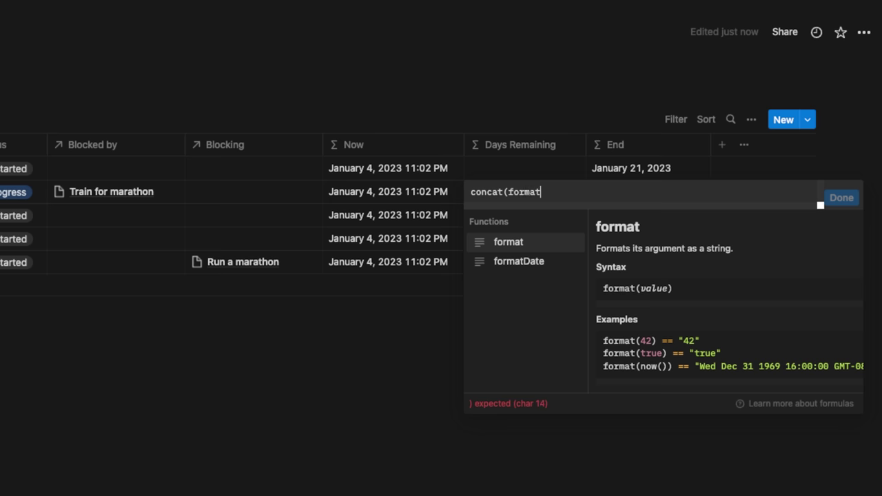
{"action": "type", "text": "("}
{"action": "type", "text": "dat"}
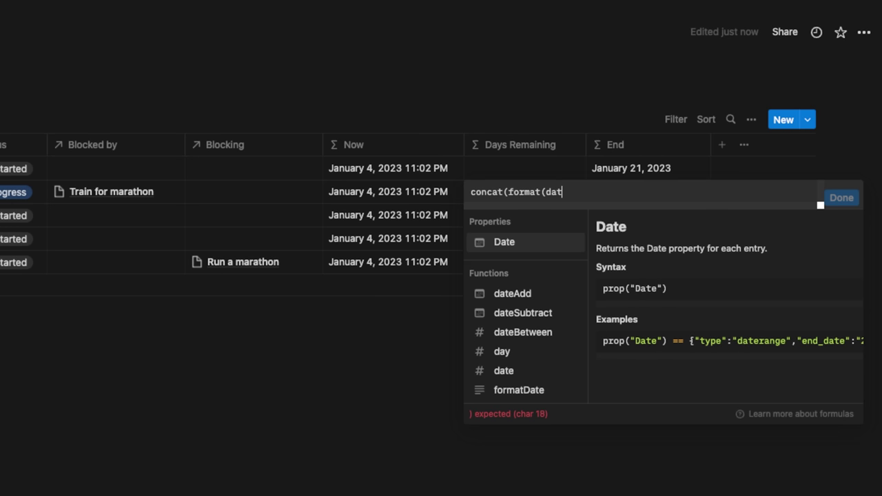
{"action": "type", "text": "ebetween"}
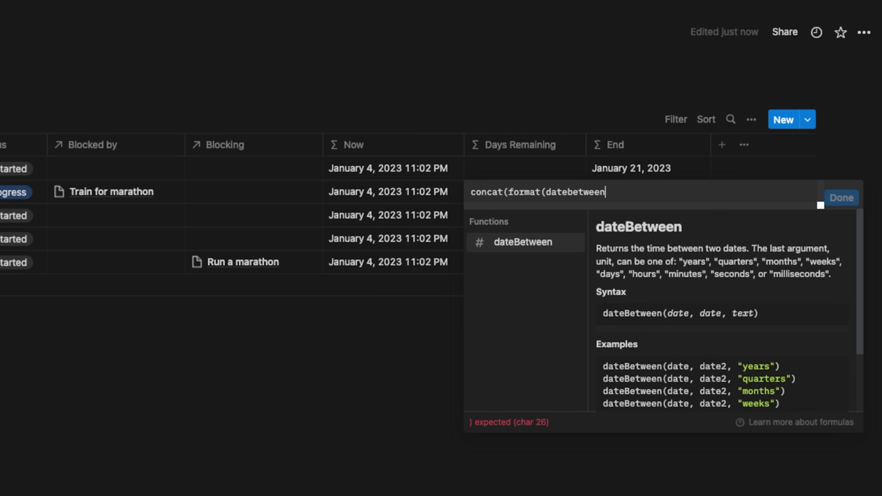
{"action": "left_click", "coordinate": [515, 246]}
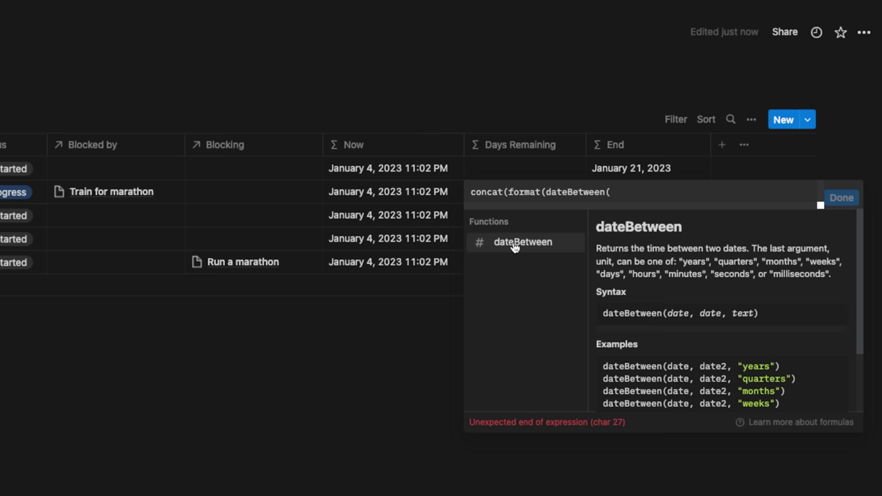
Step: Enter prop("End"), prop("Now") and "days" as the arguments of dateBetween in the Days Remaining formula
{"action": "type", "text": "end"}
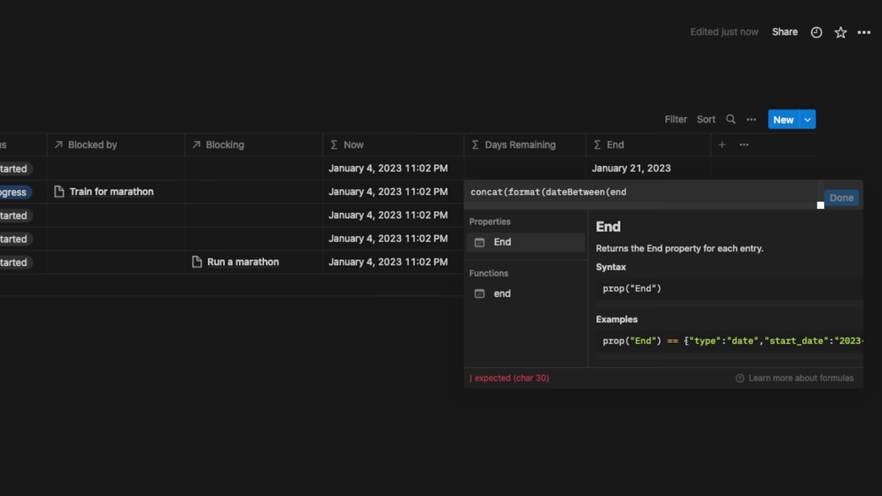
{"action": "left_click", "coordinate": [502, 243]}
{"action": "type", "text": ",now"}
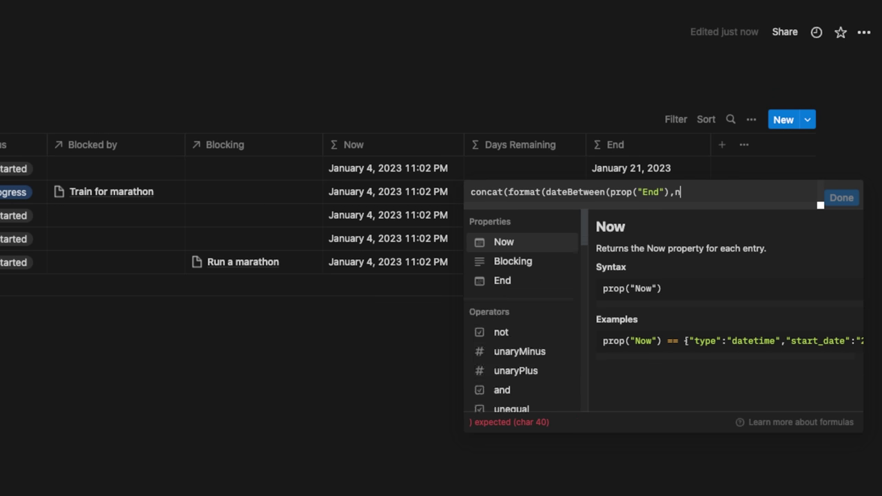
{"action": "left_click", "coordinate": [520, 243]}
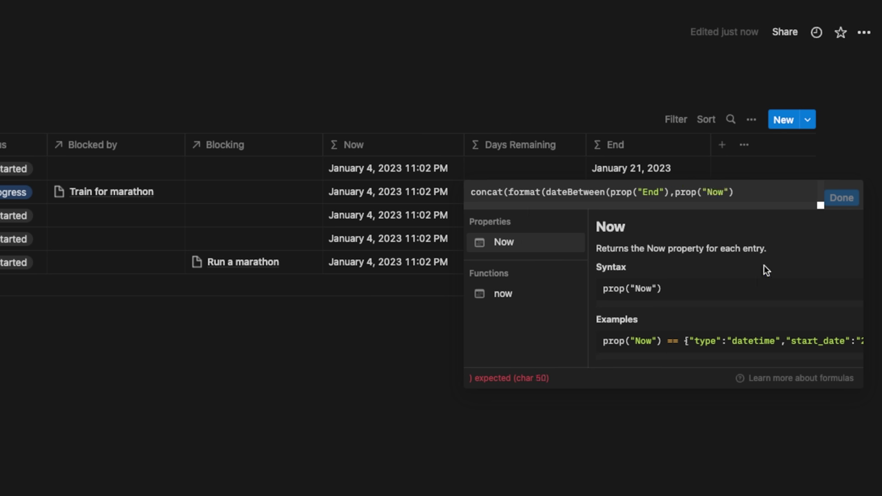
{"action": "type", "text": ", "}
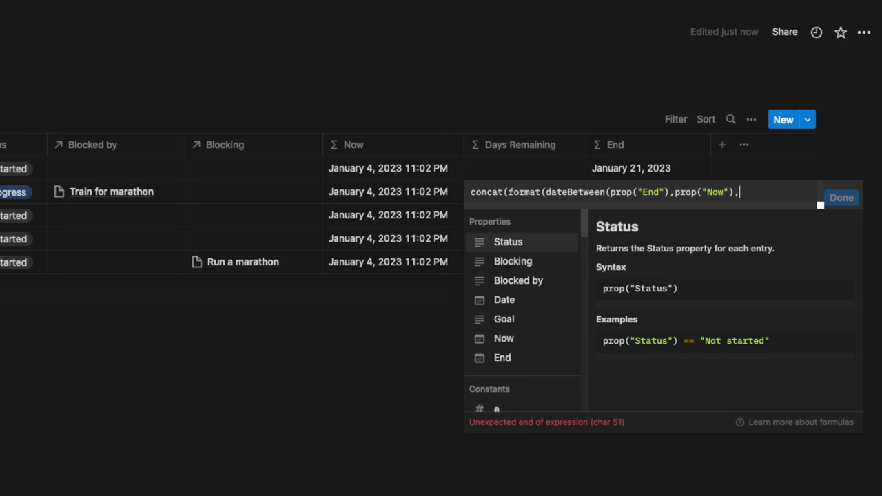
{"action": "type", "text": "\"days\""}
{"action": "left_click", "coordinate": [738, 193]}
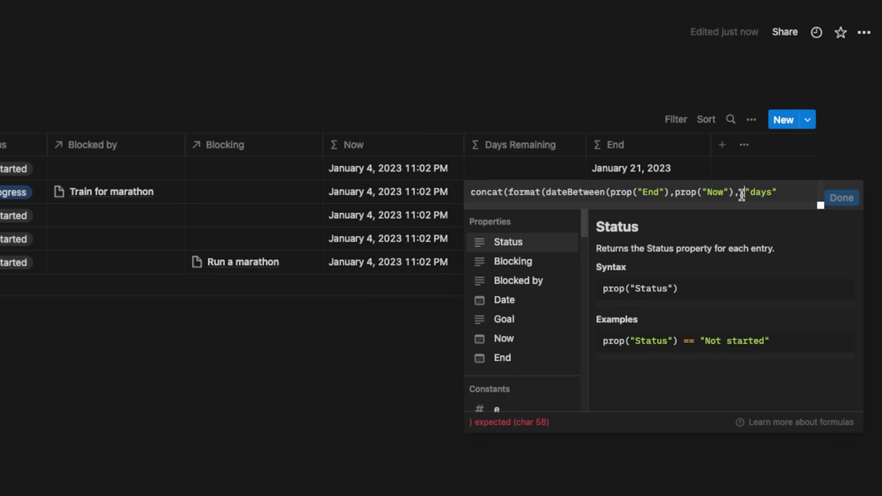
Step: Finish the Days Remaining formula by closing format, appending + " Days Left" and closing concat, and accept it
{"action": "type", "text": ")) +"}
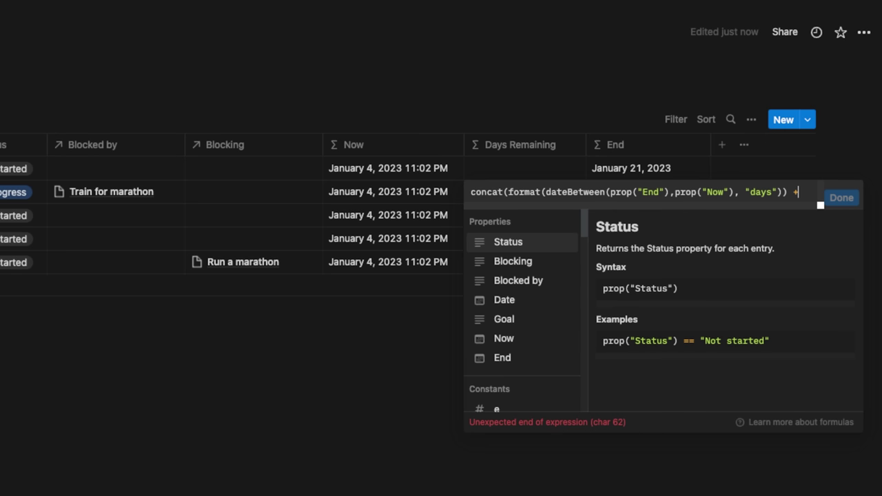
{"action": "type", "text": "\"Days"}
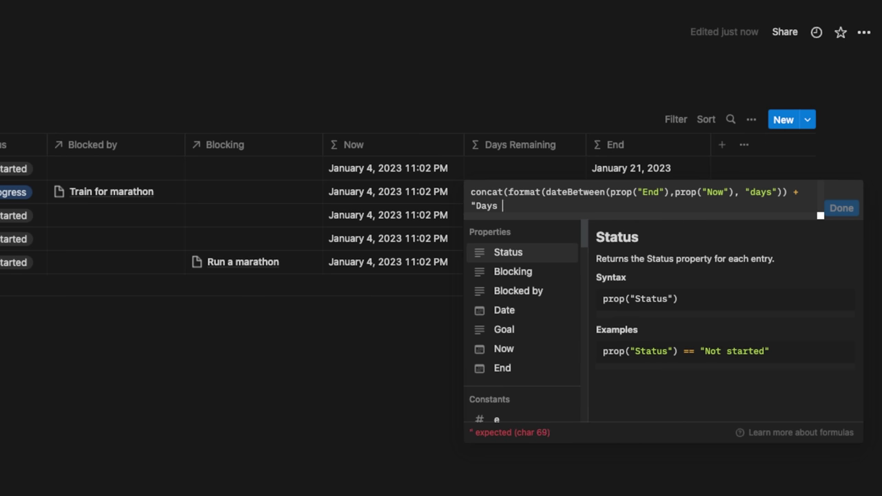
{"action": "type", "text": " Left\"))"}
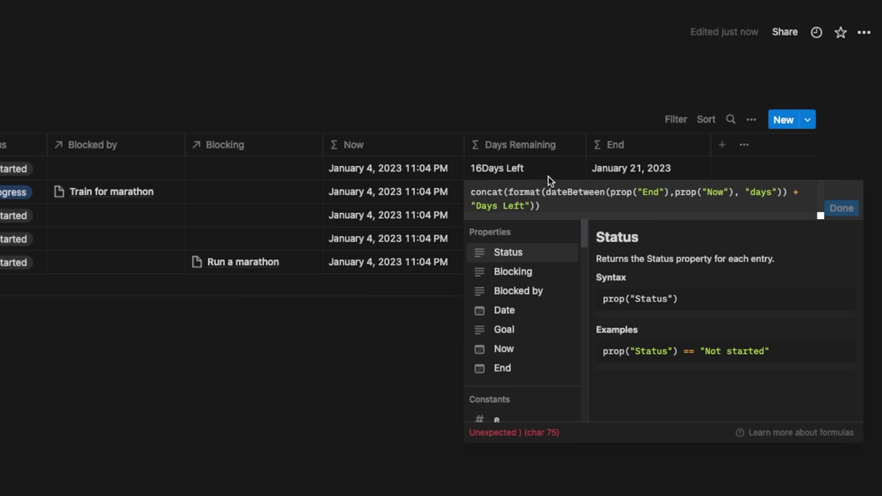
{"action": "key", "text": "BackSpace"}
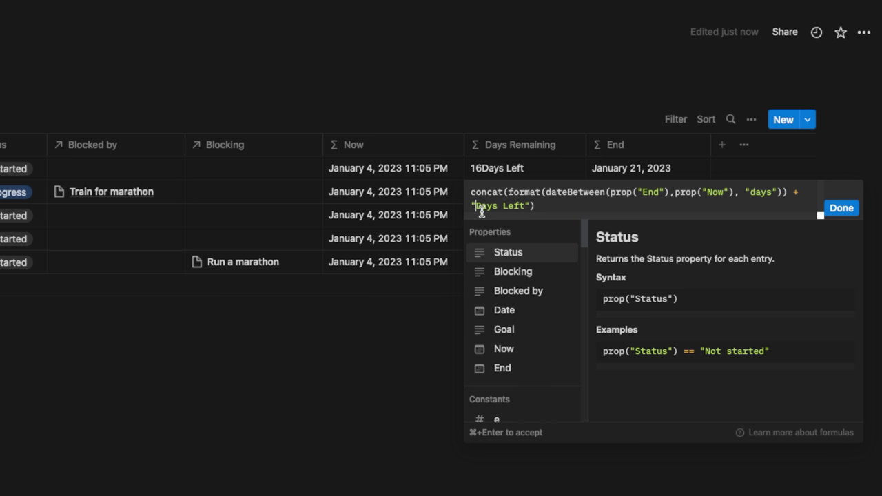
{"action": "left_click", "coordinate": [848, 210]}
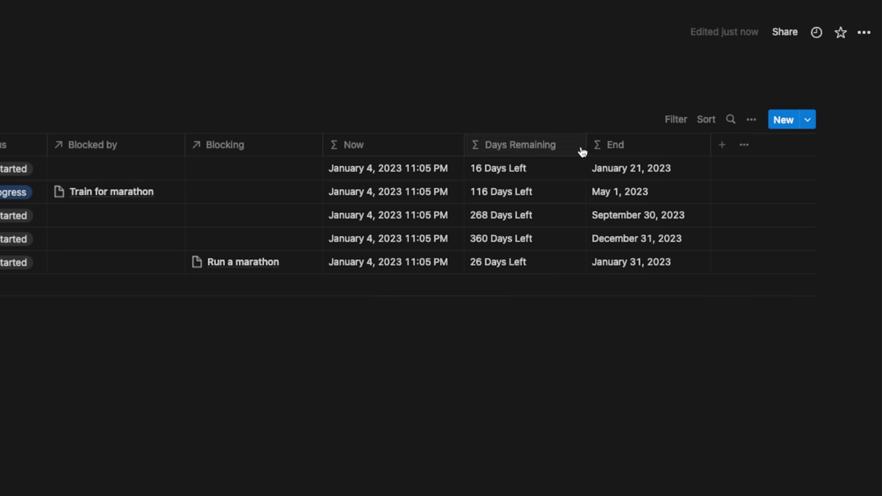
Step: Narrow the Days Remaining column and move it before the Now column
{"action": "left_click_drag", "start_coordinate": [584, 145], "coordinate": [571, 145]}
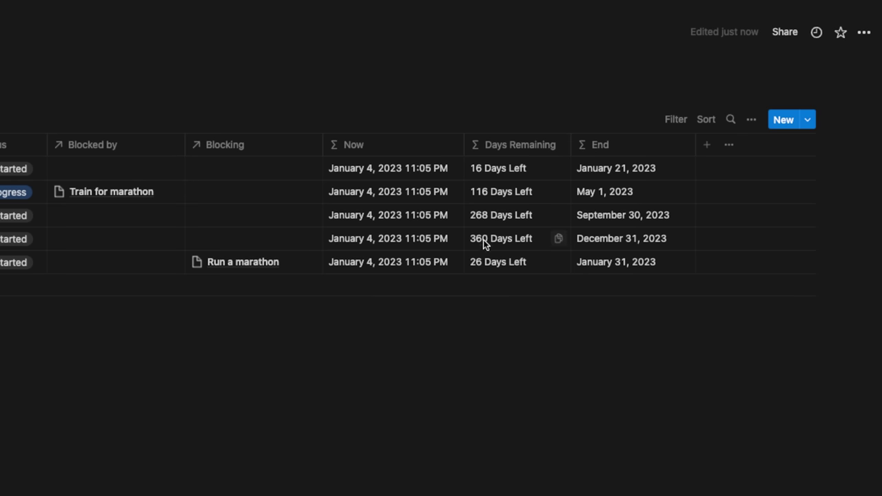
{"action": "left_click_drag", "start_coordinate": [524, 144], "coordinate": [386, 146]}
Step: Hide the Now and End properties in the All Goals view and move Days Remaining directly after Goal
{"action": "left_click", "coordinate": [456, 138]}
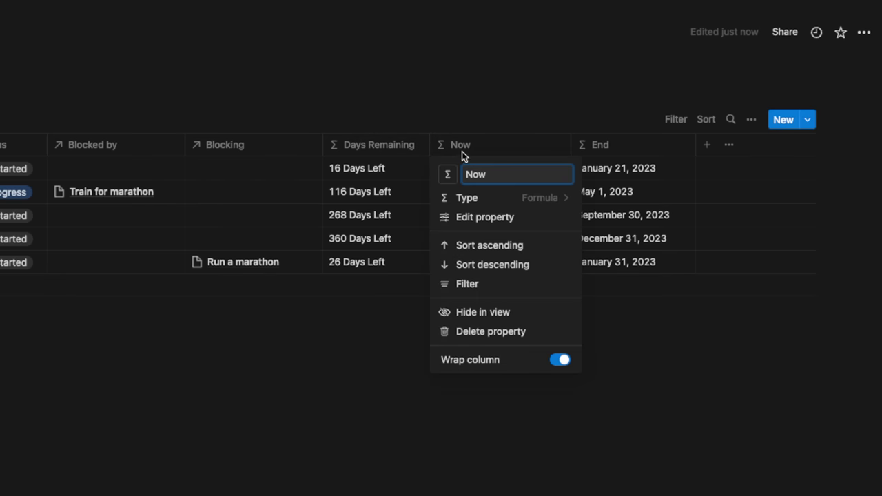
{"action": "left_click", "coordinate": [497, 315]}
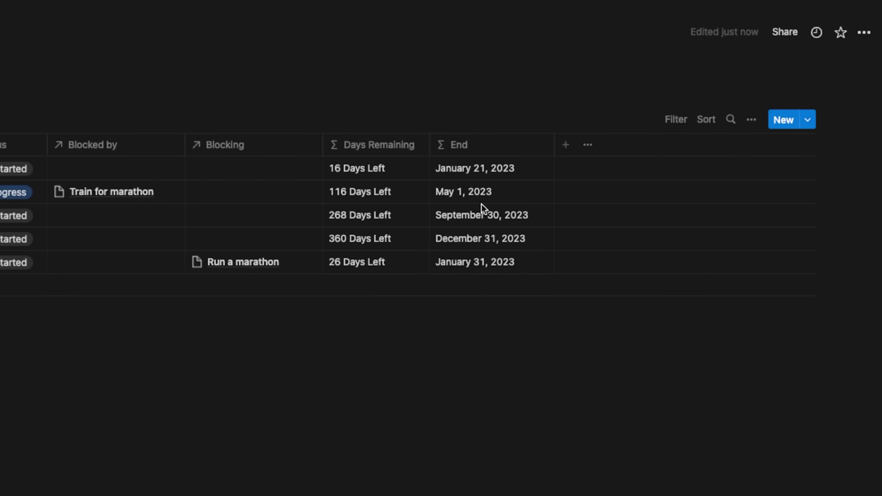
{"action": "left_click", "coordinate": [478, 150]}
{"action": "left_click", "coordinate": [488, 310]}
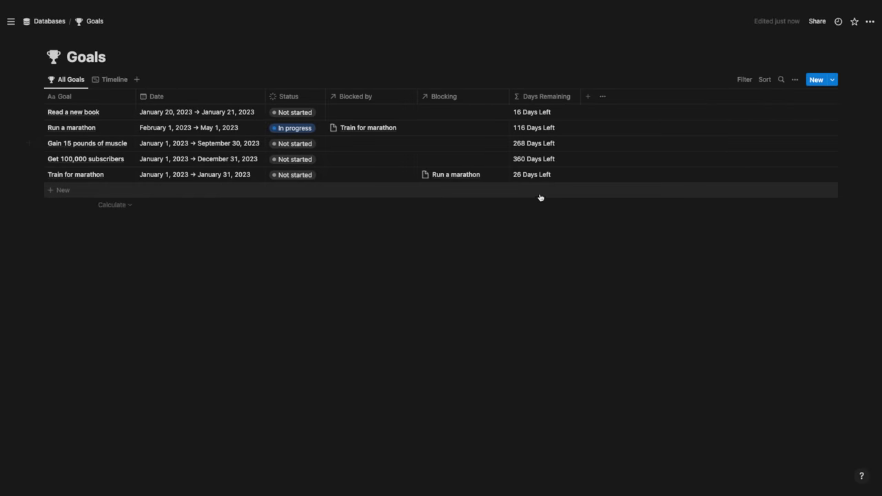
{"action": "left_click_drag", "start_coordinate": [551, 96], "coordinate": [156, 96]}
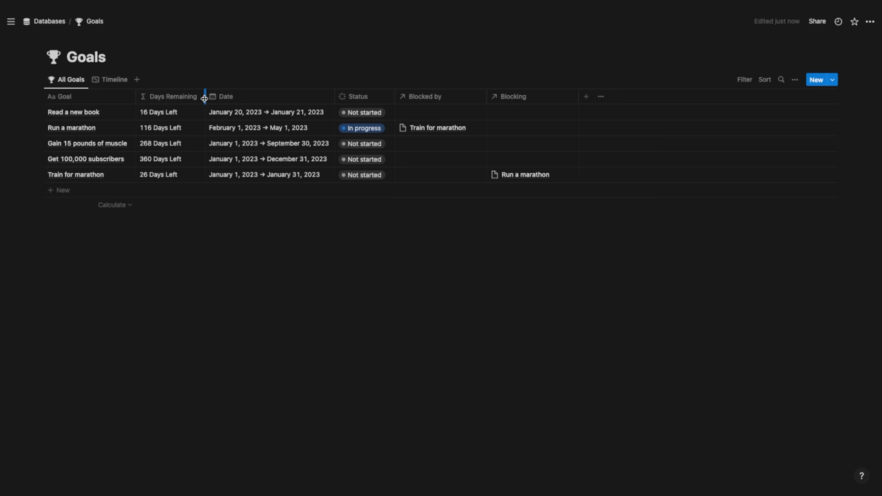
Step: Hide the Blocked by and Blocking properties in the All Goals view
{"action": "left_click", "coordinate": [445, 97]}
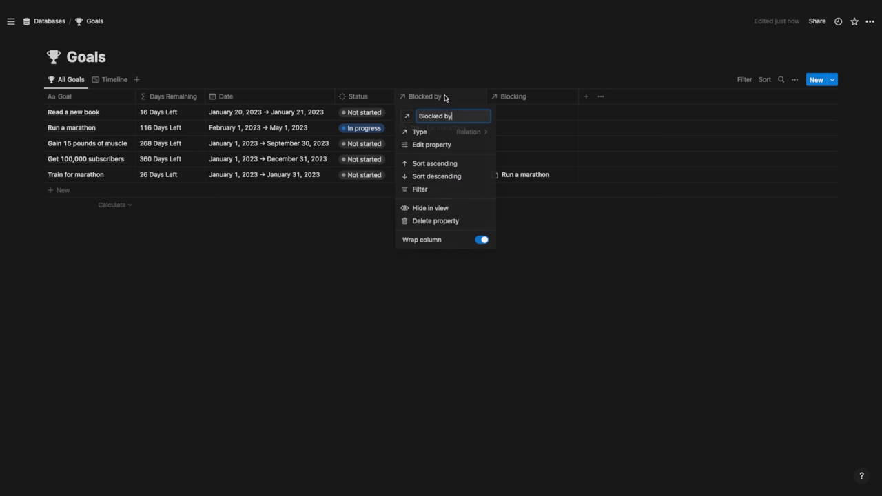
{"action": "left_click", "coordinate": [453, 208]}
{"action": "left_click", "coordinate": [434, 96]}
{"action": "left_click", "coordinate": [436, 207]}
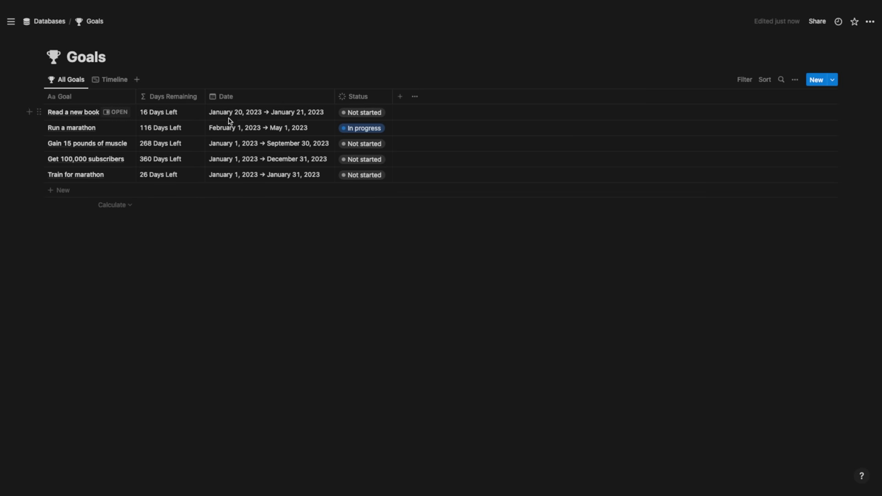
Step: Change the date range of the Read a new book goal to January 21 → January 28, 2023
{"action": "left_click", "coordinate": [314, 116]}
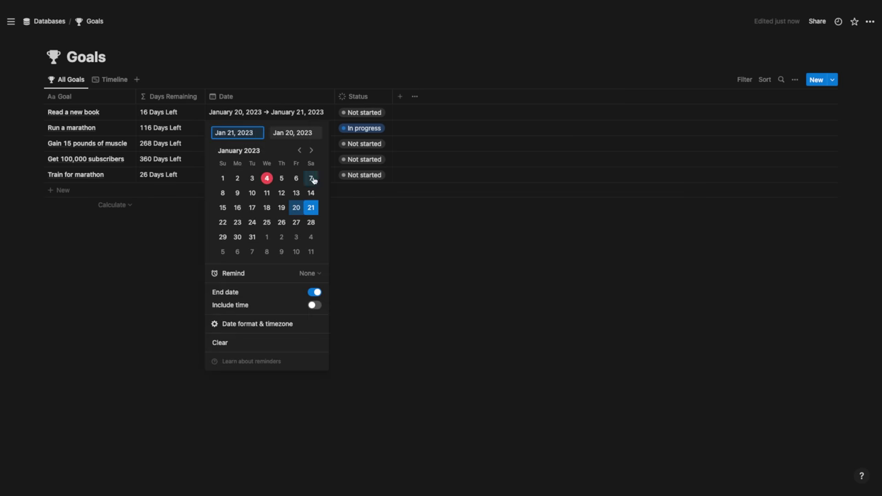
{"action": "left_click", "coordinate": [311, 223]}
{"action": "left_click", "coordinate": [388, 238]}
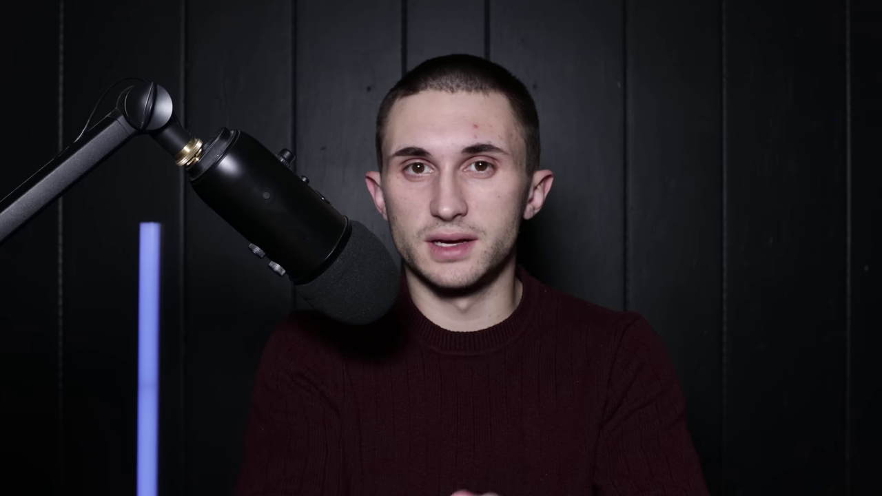
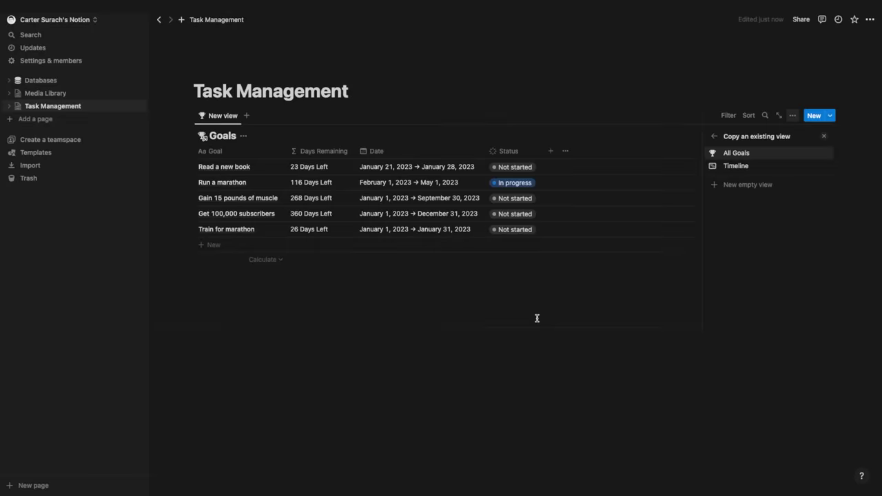
Step: Below the Goals view, add a linked view of the Actions database that copies its existing Table view
{"action": "left_click", "coordinate": [318, 324]}
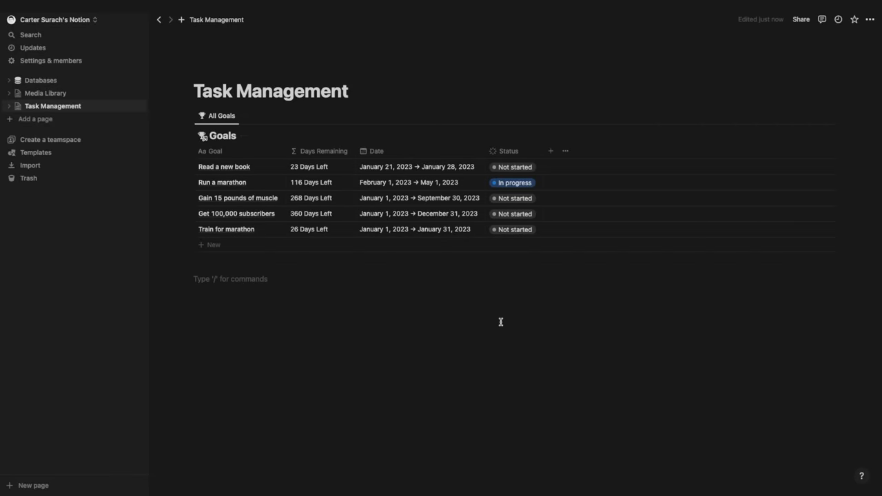
{"action": "type", "text": "/"}
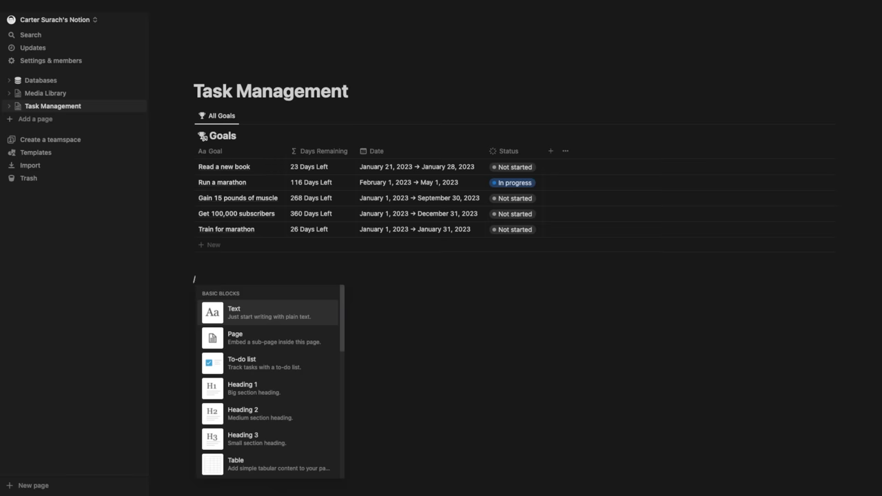
{"action": "type", "text": "cre"}
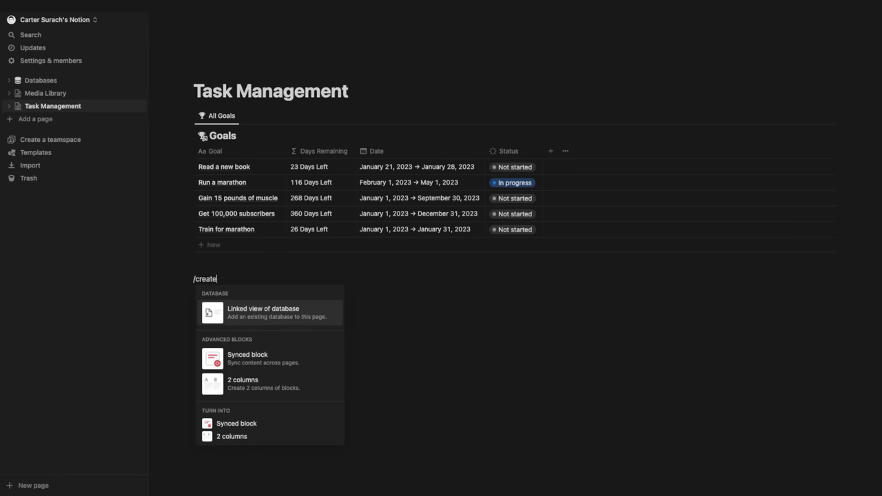
{"action": "type", "text": "ate"}
{"action": "key", "text": "Return"}
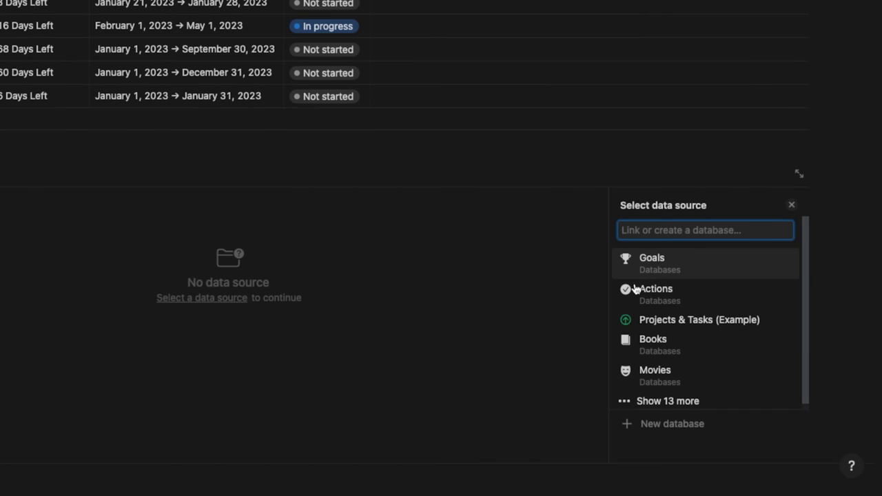
{"action": "left_click", "coordinate": [660, 298]}
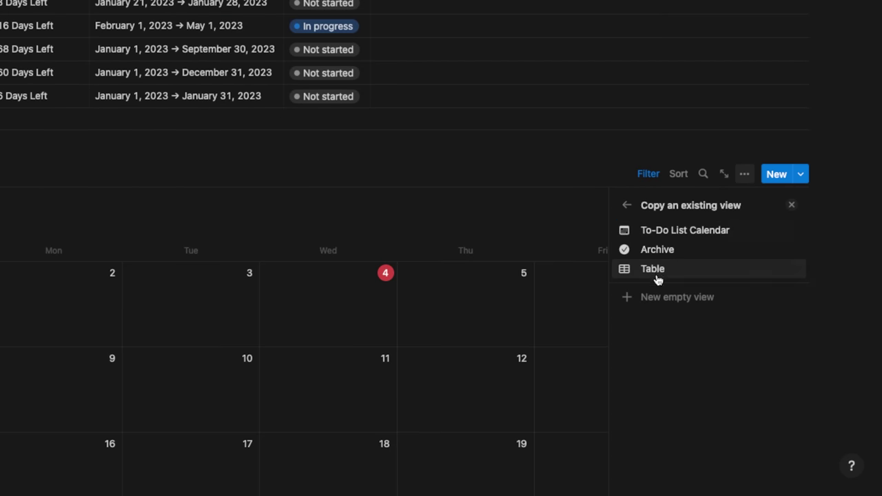
{"action": "left_click", "coordinate": [658, 274]}
{"action": "key", "text": "Escape"}
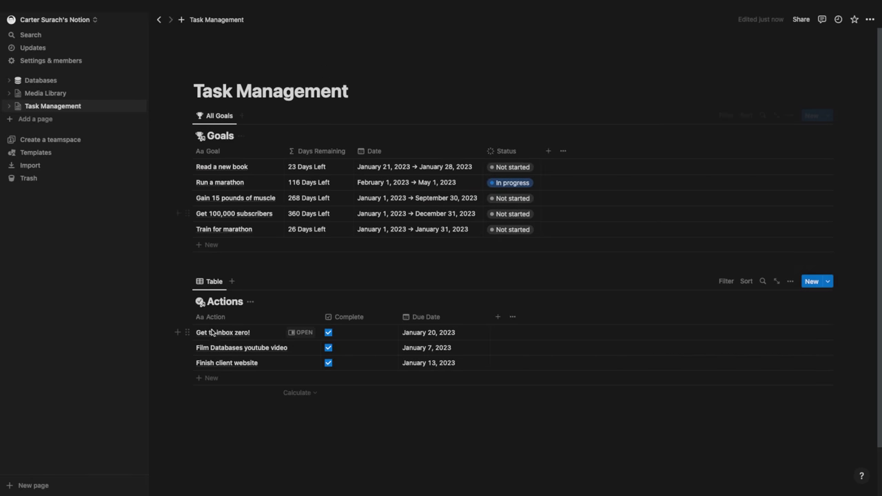
Step: Insert a two-column block below the Actions table on the Task Management page
{"action": "left_click", "coordinate": [254, 419]}
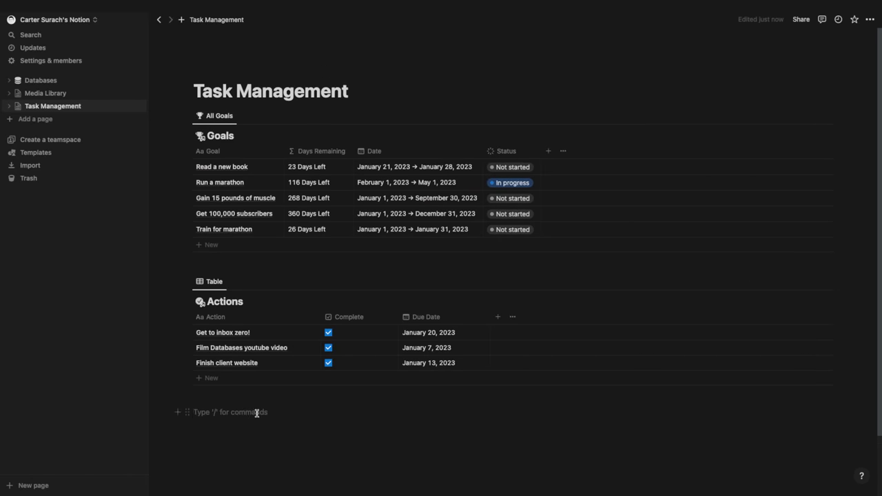
{"action": "type", "text": "/col"}
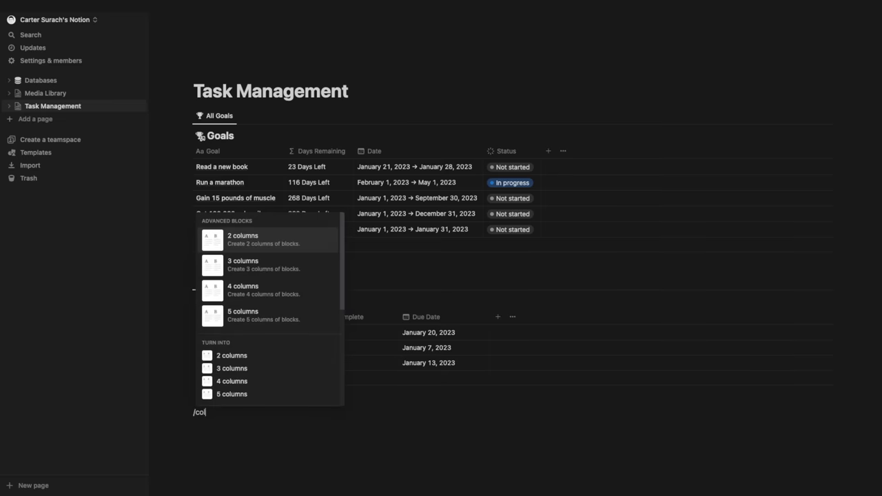
{"action": "left_click", "coordinate": [251, 242]}
{"action": "scroll", "coordinate": [356, 324], "scroll_direction": "down", "scroll_amount": 2}
{"action": "left_click", "coordinate": [593, 358]}
{"action": "left_click", "coordinate": [383, 358]}
{"action": "left_click", "coordinate": [555, 355]}
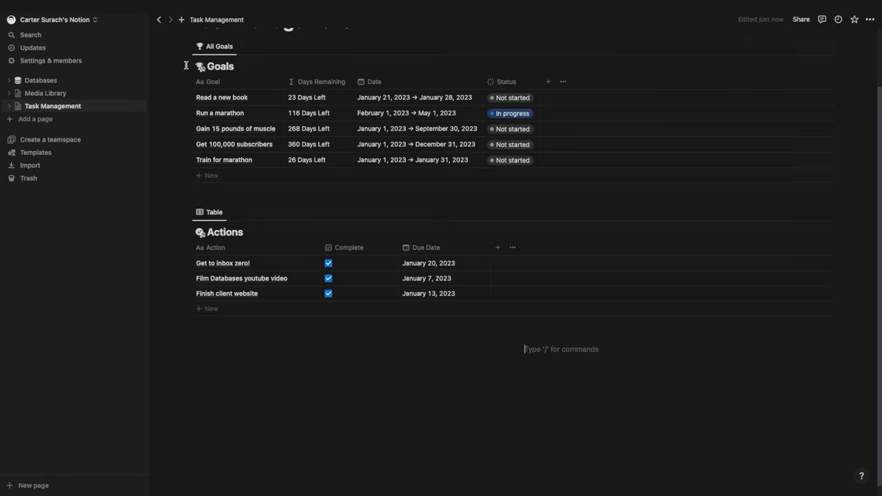
Step: Move the Goals view into the first column and the Actions view into the second, and collapse the sidebar
{"action": "left_click_drag", "start_coordinate": [185, 66], "coordinate": [244, 425]}
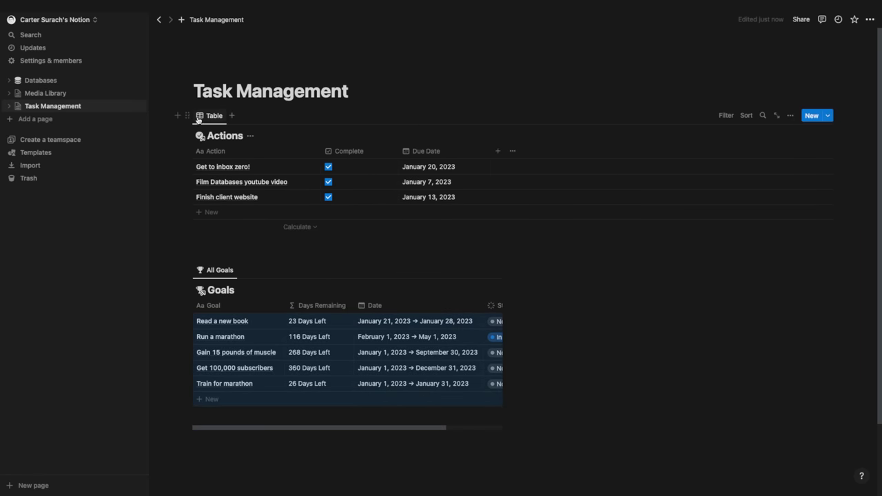
{"action": "left_click_drag", "start_coordinate": [532, 306], "coordinate": [588, 310]}
{"action": "key", "text": "ctrl+backslash"}
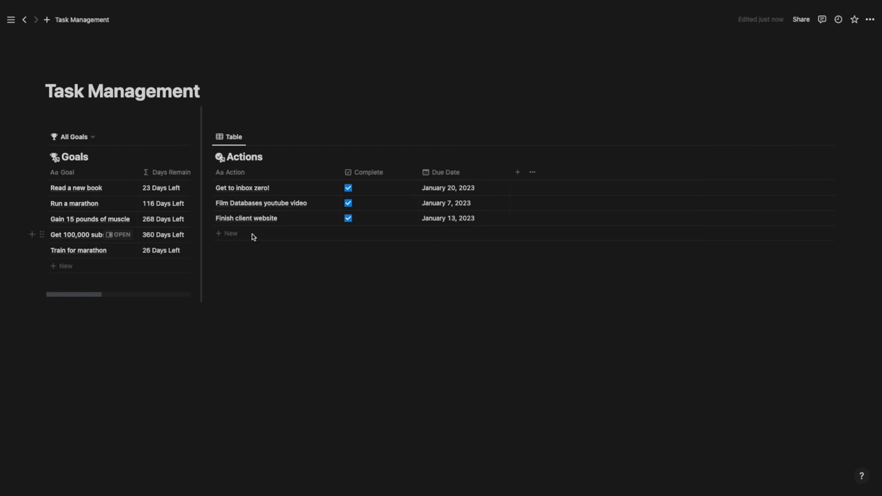
Step: Change the All Goals view to a Gallery layout with Small cards and the card preview set to None
{"action": "left_click", "coordinate": [244, 137]}
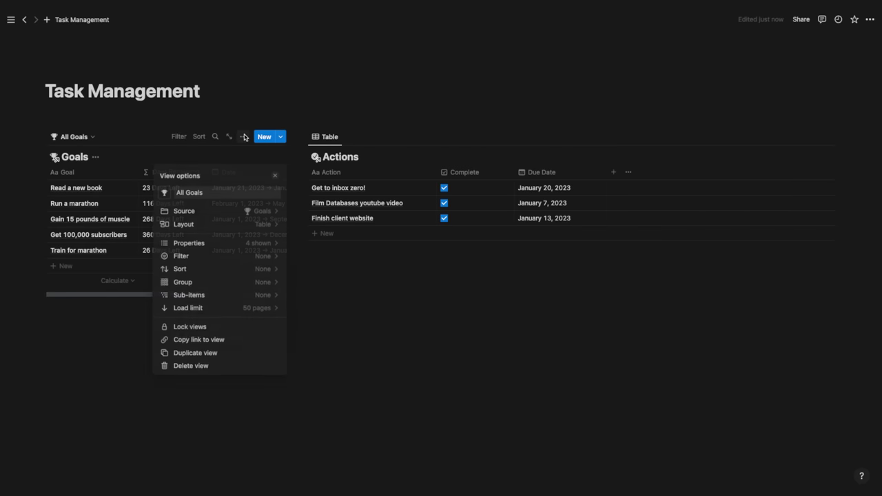
{"action": "left_click", "coordinate": [261, 224]}
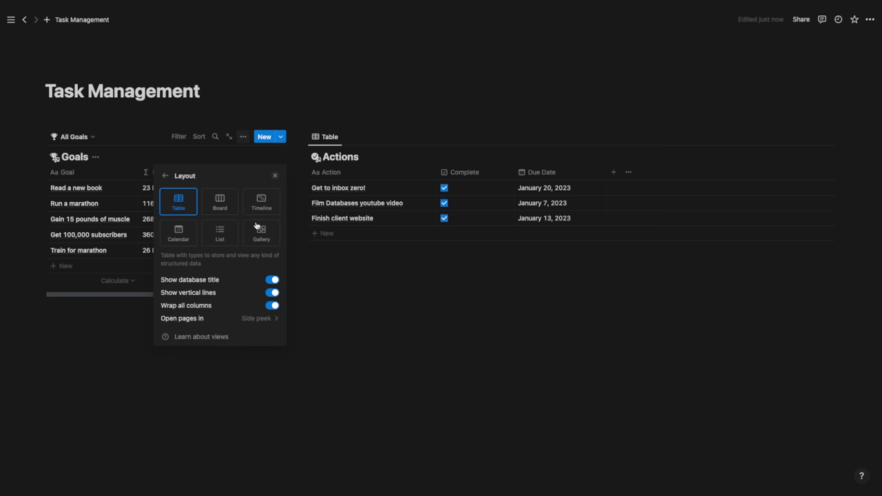
{"action": "left_click", "coordinate": [255, 234]}
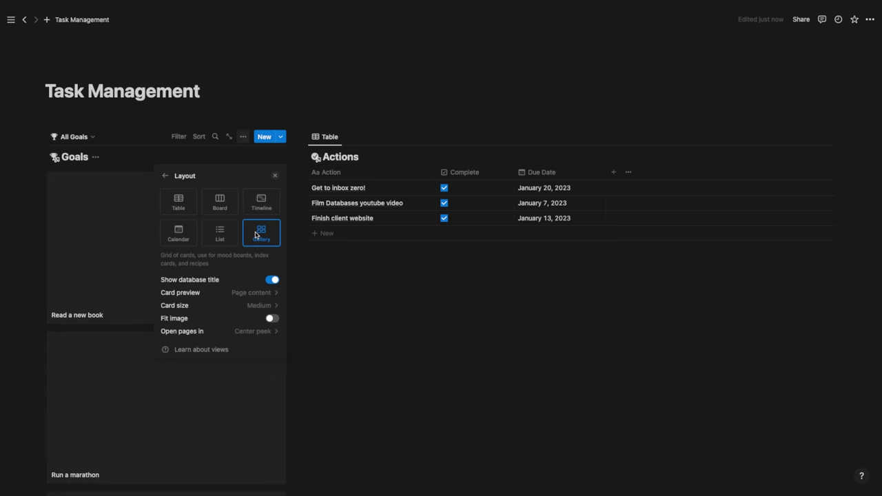
{"action": "left_click", "coordinate": [260, 306]}
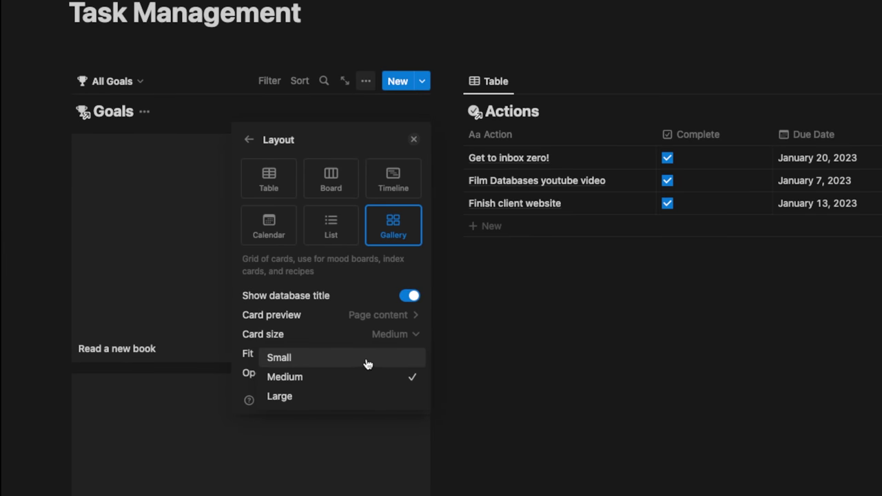
{"action": "left_click", "coordinate": [368, 359]}
{"action": "left_click", "coordinate": [409, 315]}
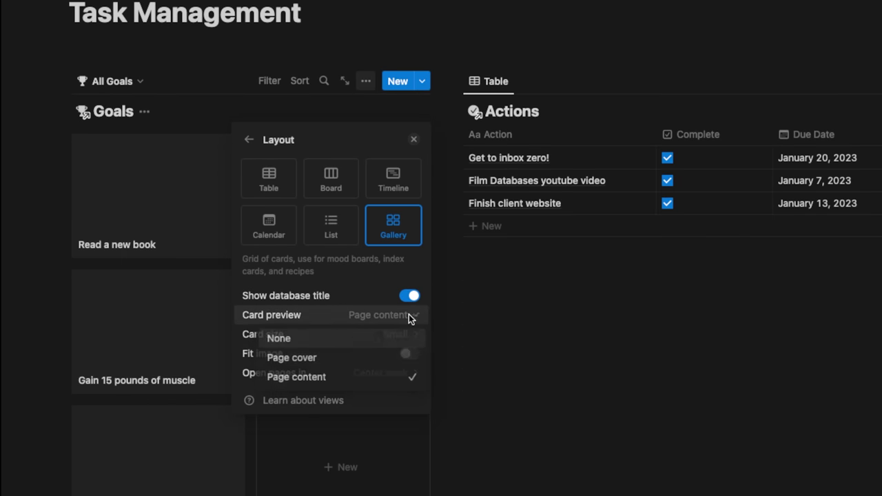
{"action": "left_click", "coordinate": [367, 338]}
{"action": "key", "text": "Escape"}
Step: Narrow the Goals column to a single card's width and hide the database titles of Goals and Actions
{"action": "left_click_drag", "start_coordinate": [362, 228], "coordinate": [231, 229]}
{"action": "left_click", "coordinate": [144, 111]}
{"action": "left_click", "coordinate": [139, 182]}
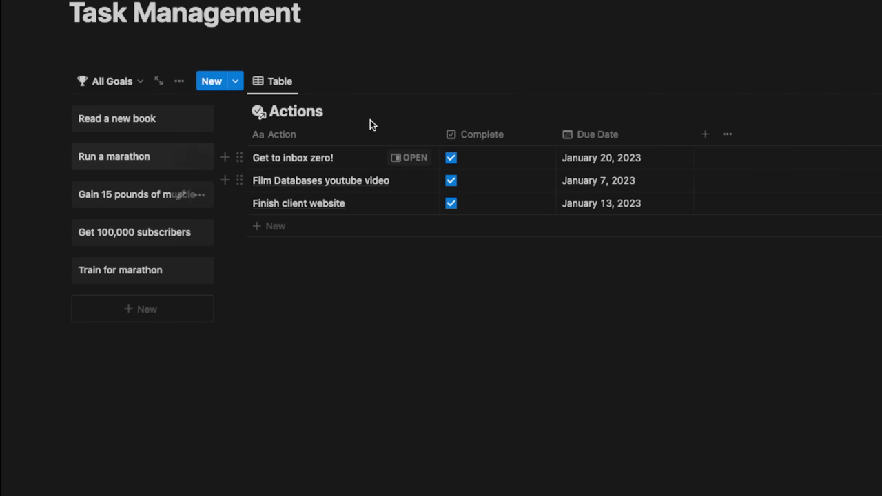
{"action": "left_click", "coordinate": [334, 111]}
{"action": "left_click", "coordinate": [341, 183]}
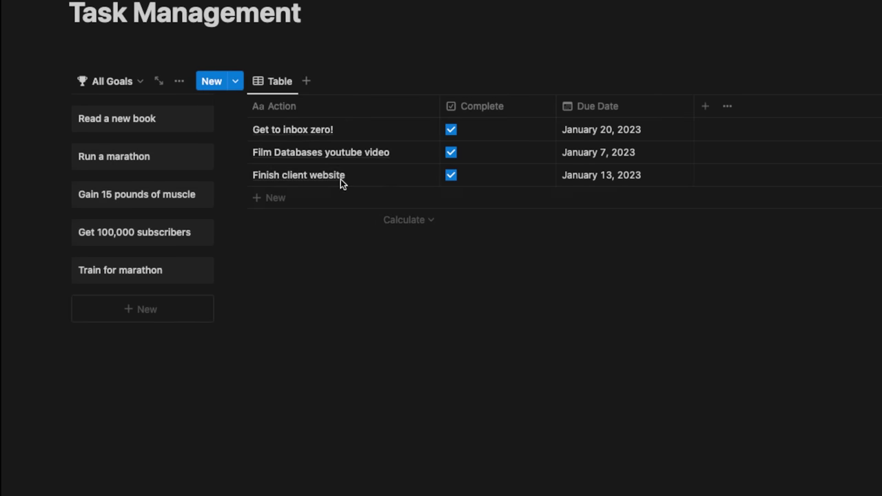
{"action": "left_click", "coordinate": [374, 312]}
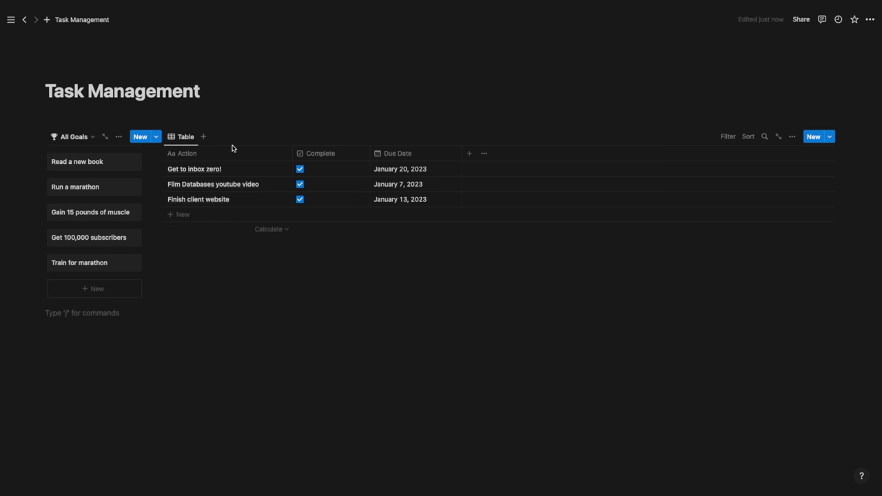
Step: Rename the Table view of the Actions database to Actions
{"action": "left_click", "coordinate": [185, 140]}
{"action": "left_click", "coordinate": [190, 156]}
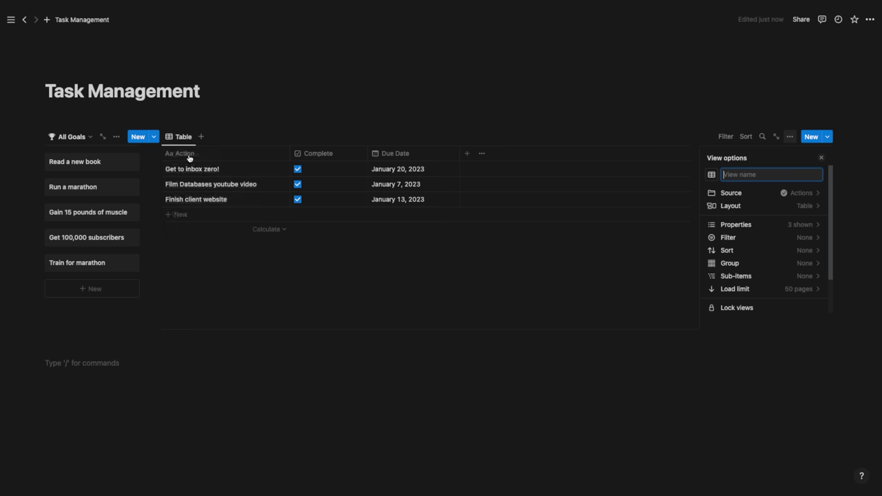
{"action": "type", "text": "Actions"}
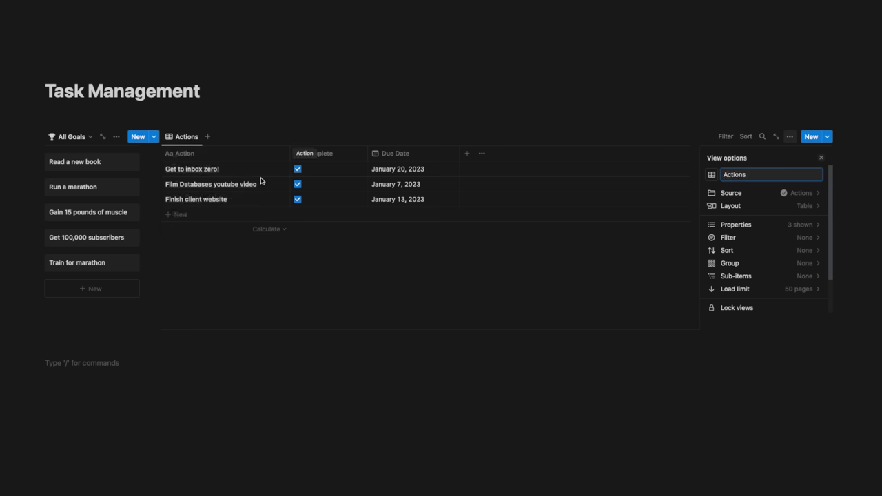
{"action": "left_click", "coordinate": [391, 230]}
Step: Start a new Relation property in the Actions table that links to the Goals database
{"action": "left_click", "coordinate": [468, 156]}
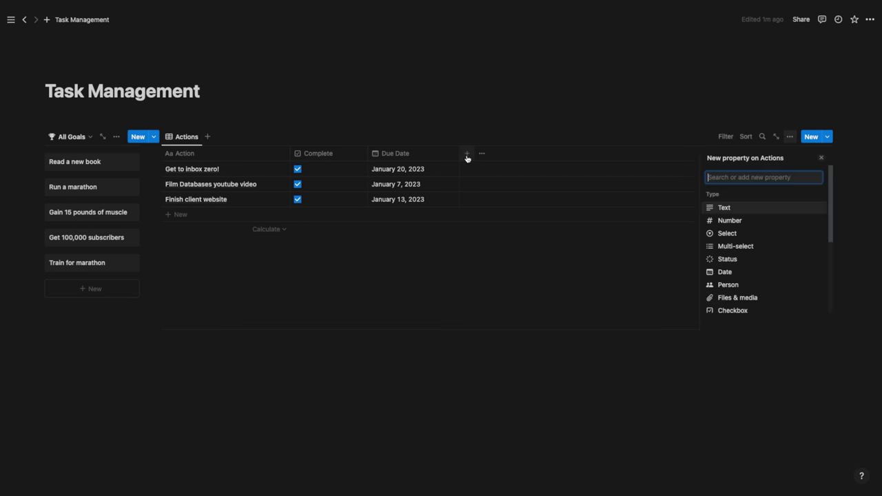
{"action": "scroll", "coordinate": [665, 274], "scroll_direction": "down", "scroll_amount": 4}
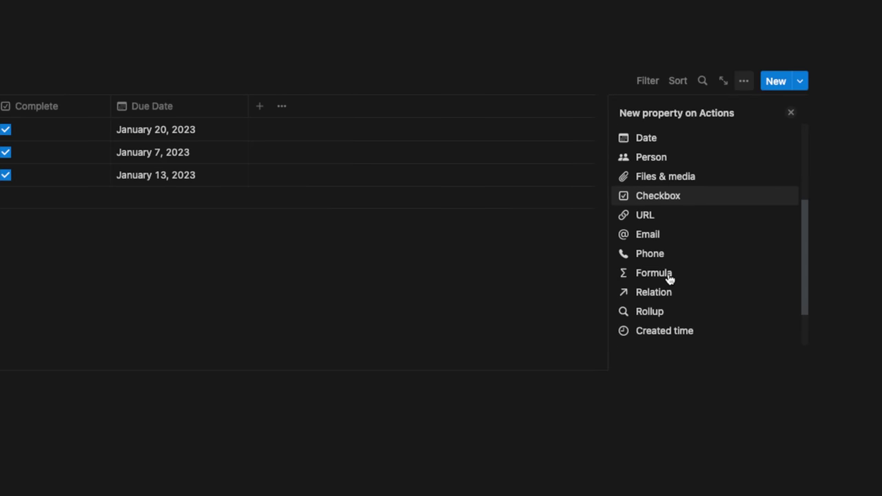
{"action": "left_click", "coordinate": [676, 291]}
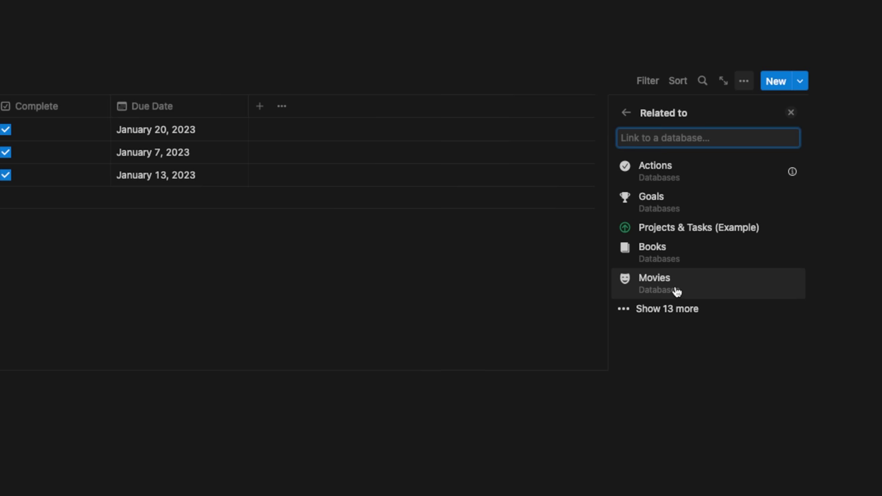
{"action": "left_click", "coordinate": [686, 209]}
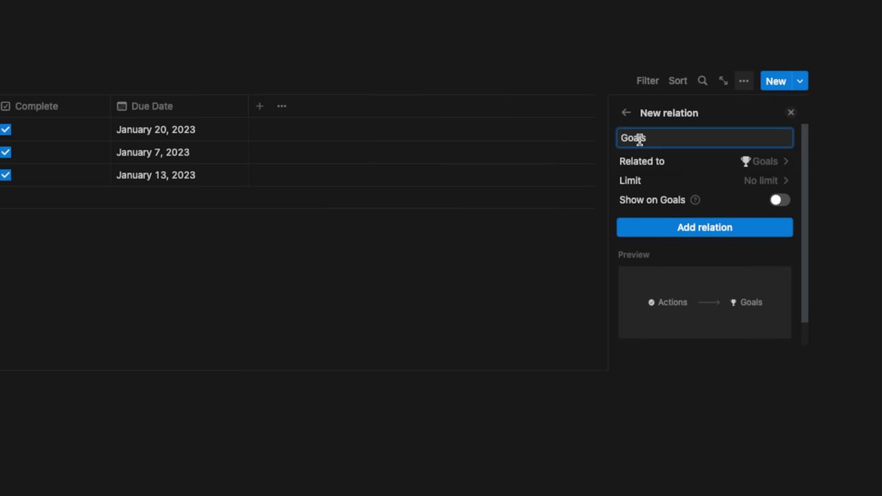
Step: Name the new relation Related Goal and limit it to 1 page
{"action": "left_click_drag", "start_coordinate": [664, 140], "coordinate": [616, 137]}
{"action": "type", "text": "REla"}
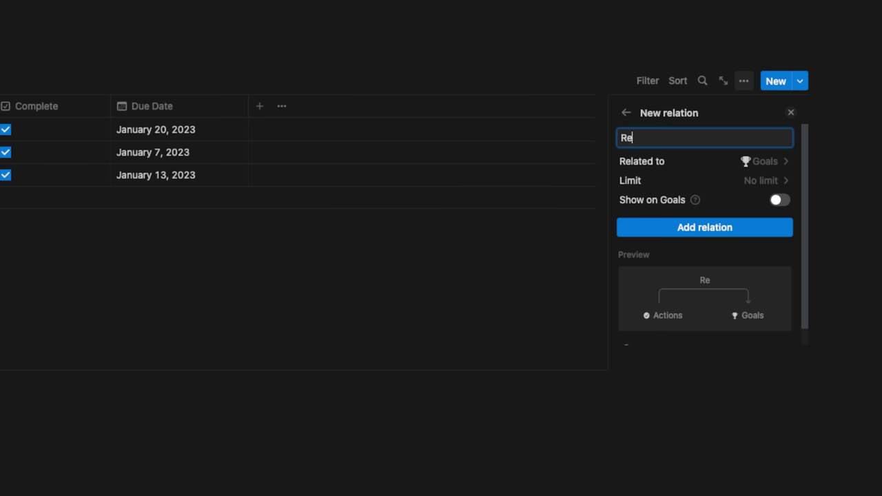
{"action": "type", "text": "lated Goal"}
{"action": "left_click", "coordinate": [719, 185]}
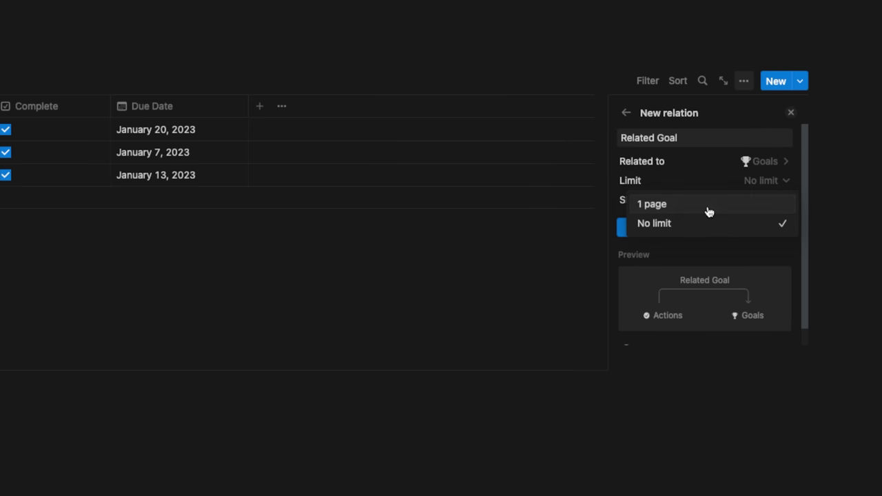
{"action": "left_click", "coordinate": [708, 204]}
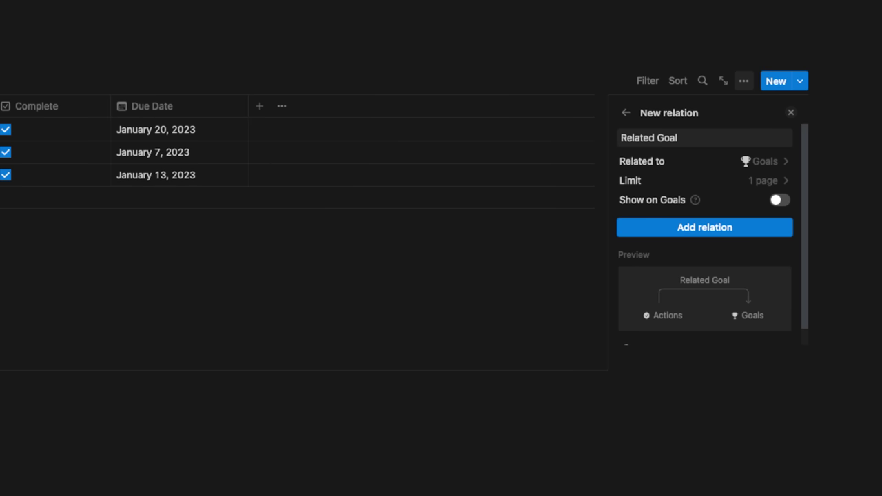
Step: Make the relation also show on the Goals database and add it to the Actions table
{"action": "left_click", "coordinate": [780, 201]}
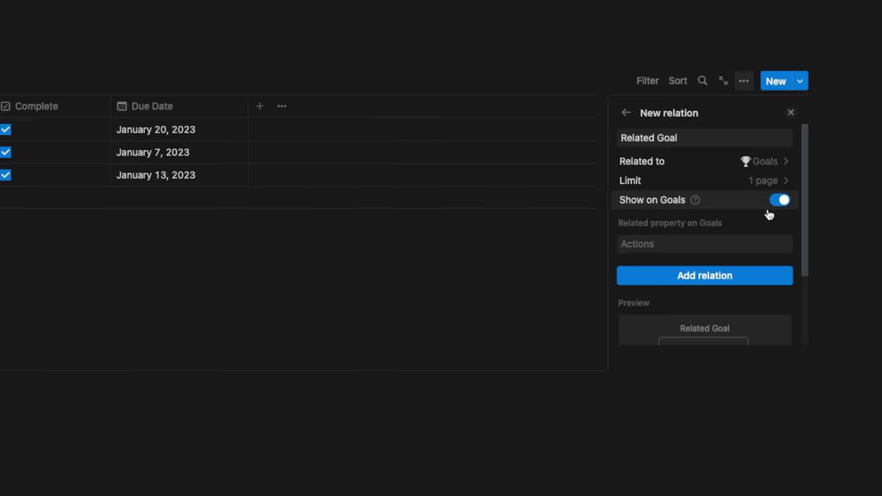
{"action": "scroll", "coordinate": [758, 221], "scroll_direction": "down", "scroll_amount": 2}
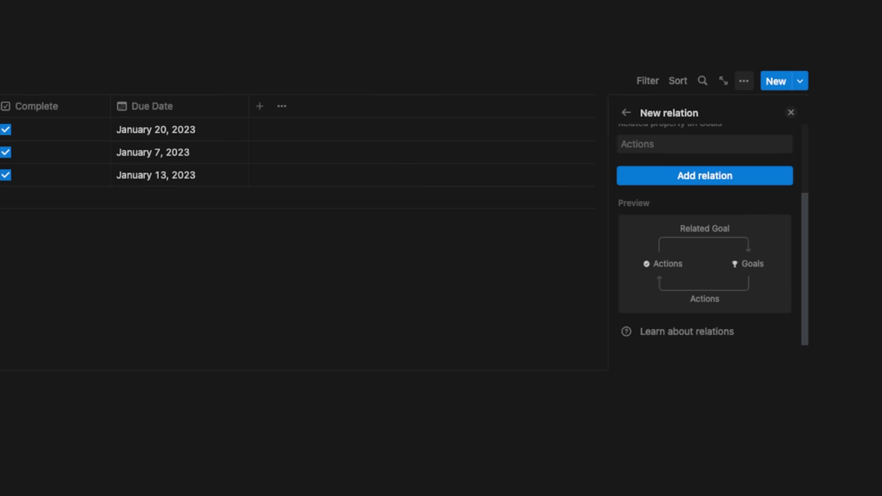
{"action": "scroll", "coordinate": [694, 273], "scroll_direction": "up", "scroll_amount": 3}
{"action": "left_click", "coordinate": [693, 277]}
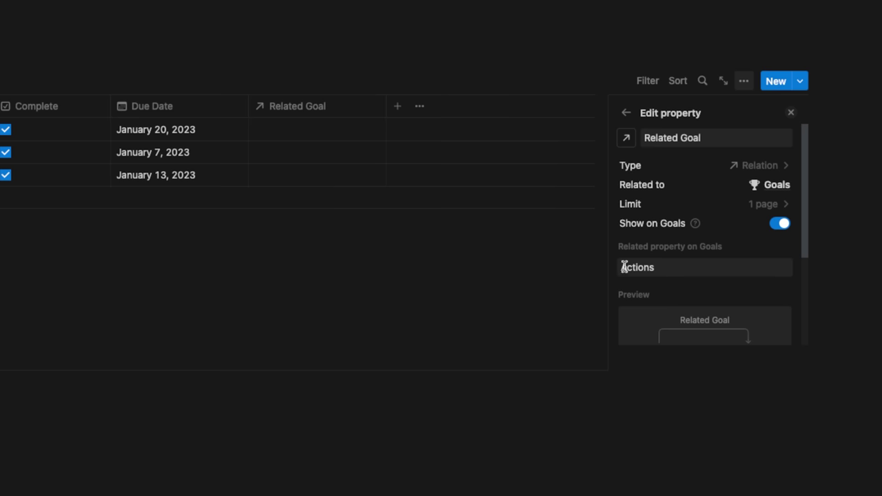
Step: Rename the relation's corresponding property on Goals to Related Actions and update the relation
{"action": "left_click", "coordinate": [623, 269]}
{"action": "type", "text": "Related"}
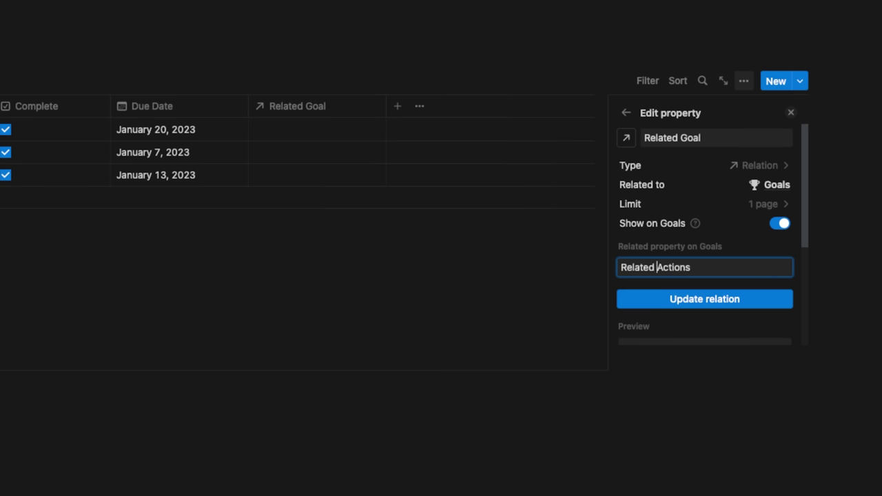
{"action": "left_click", "coordinate": [670, 303]}
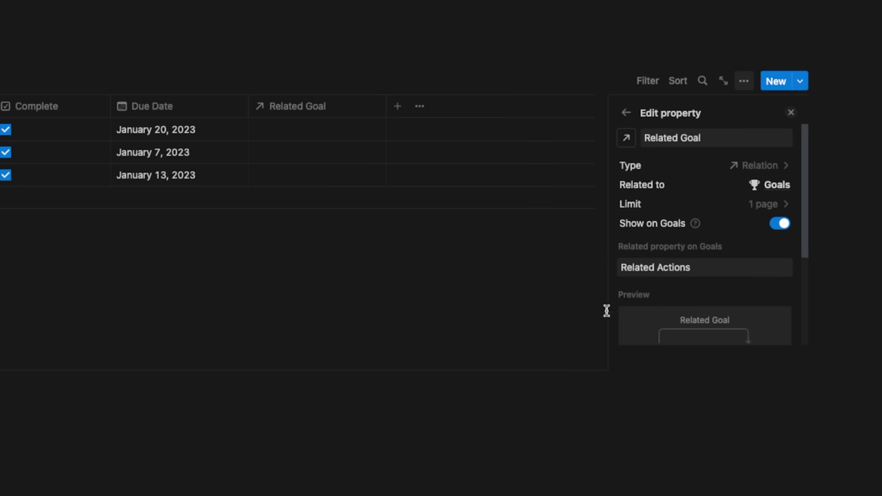
{"action": "left_click", "coordinate": [363, 321]}
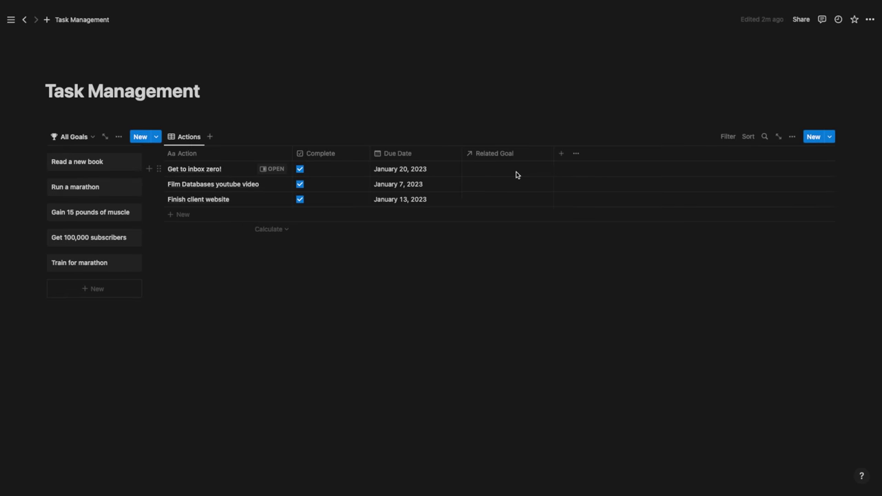
Step: Add an action called Run 5 Miles with the due date January 13, 2023 to the Actions table
{"action": "left_click", "coordinate": [516, 174]}
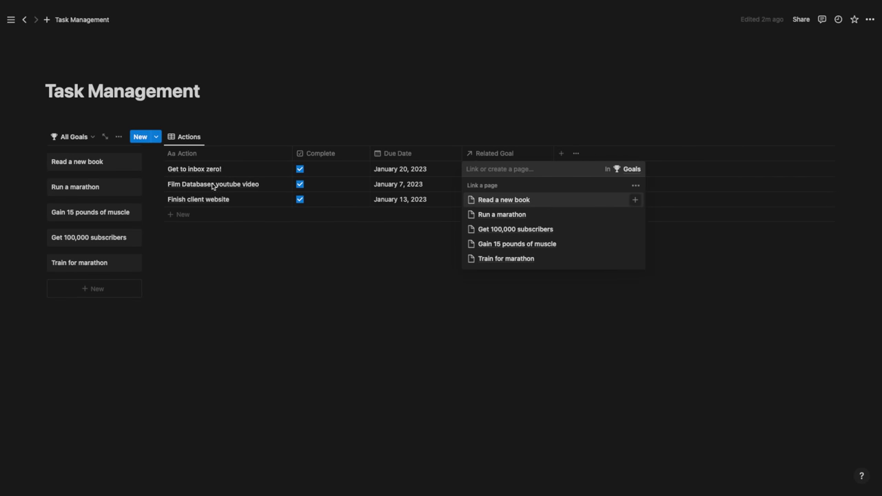
{"action": "key", "text": "Escape"}
{"action": "left_click", "coordinate": [193, 222]}
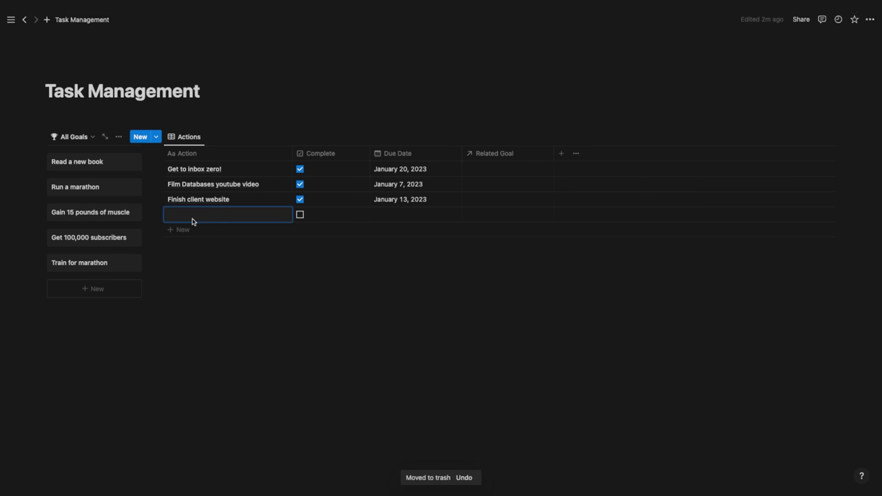
{"action": "type", "text": "Run 5 Mi"}
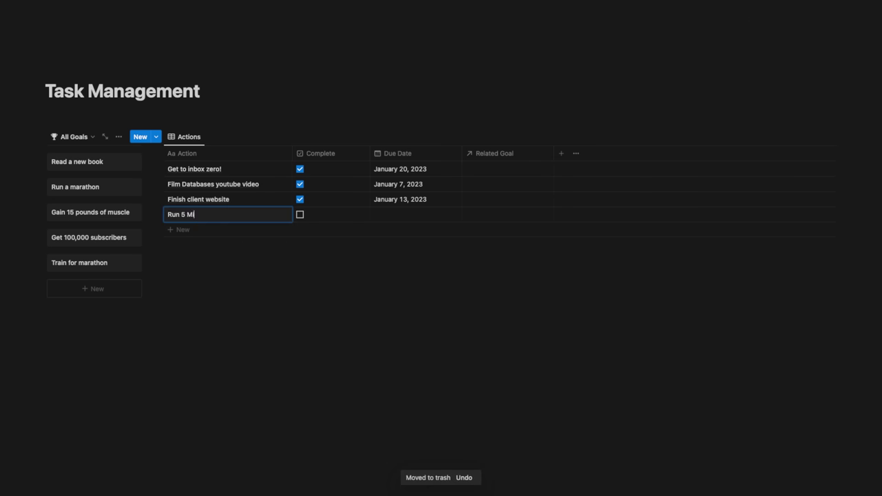
{"action": "type", "text": "les"}
{"action": "left_click", "coordinate": [443, 219]}
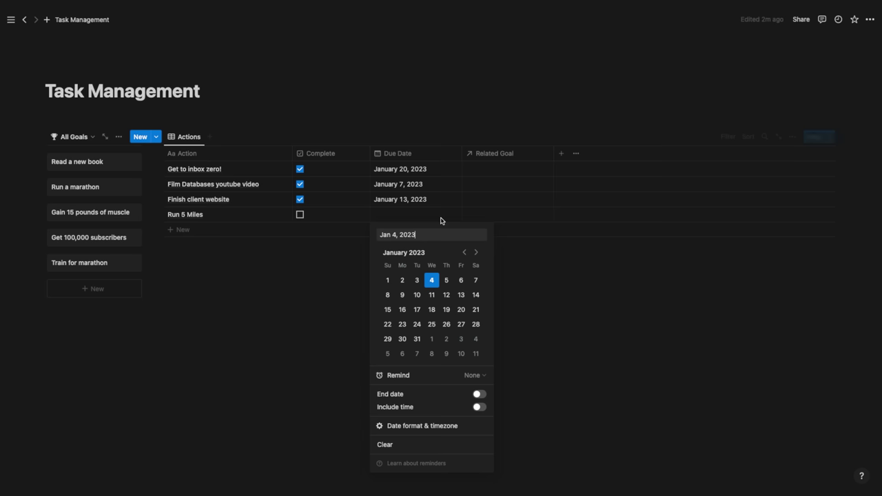
{"action": "left_click", "coordinate": [456, 295]}
Step: Link the Run 5 Miles action to the Train for marathon goal as its Related Goal
{"action": "left_click", "coordinate": [500, 215]}
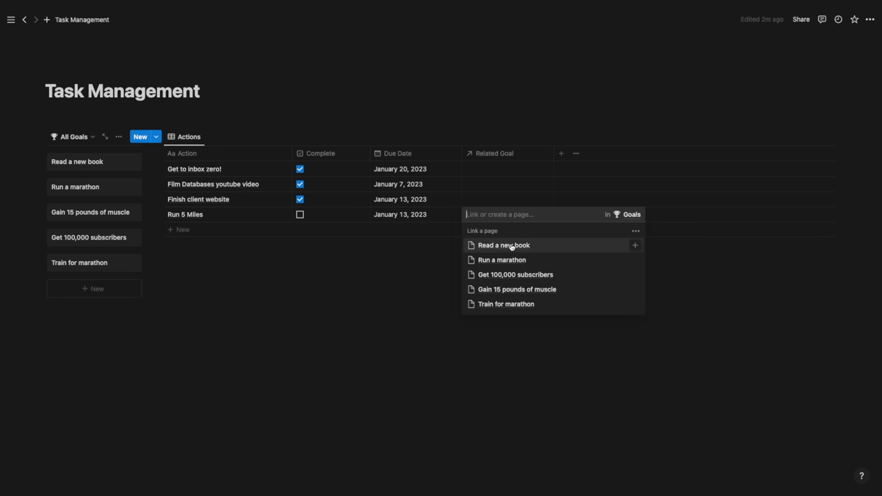
{"action": "left_click", "coordinate": [635, 304]}
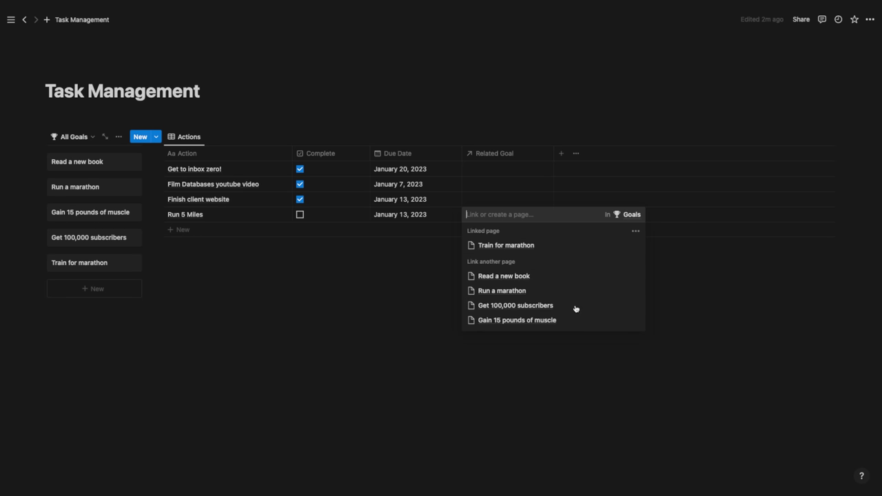
{"action": "left_click", "coordinate": [357, 295]}
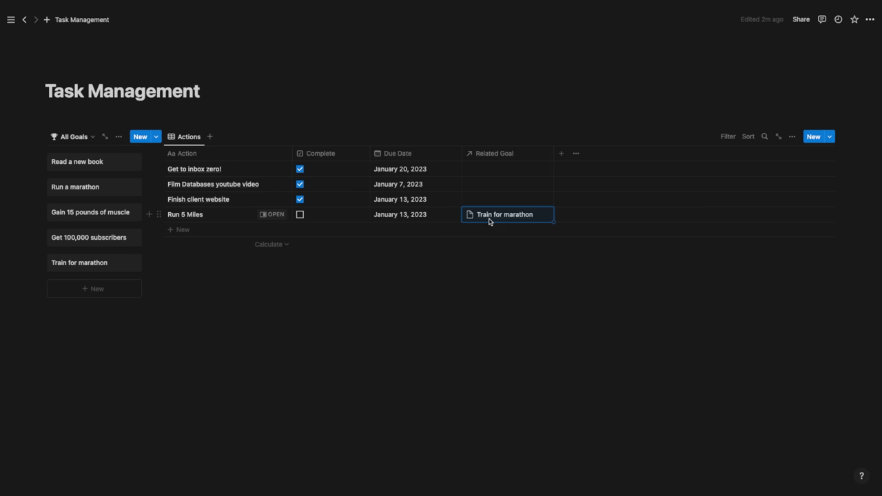
Step: Open the Train for marathon goal and show its Related Actions property as a page section
{"action": "left_click", "coordinate": [95, 266]}
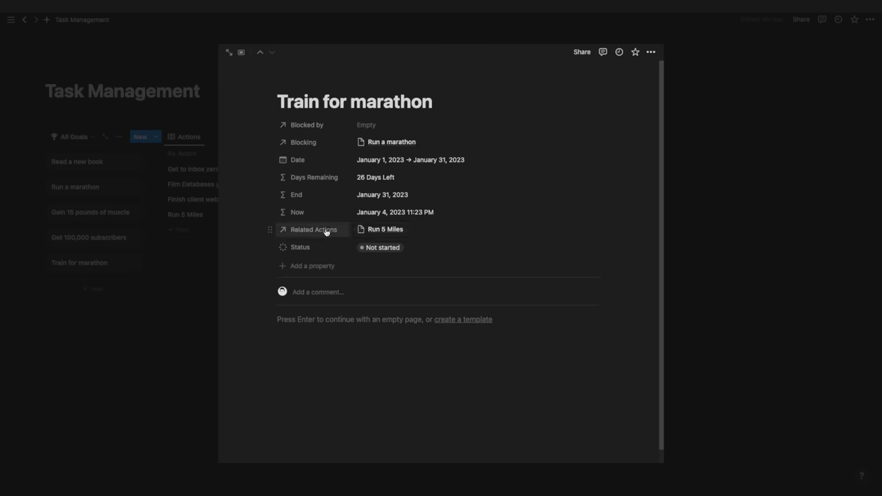
{"action": "left_click", "coordinate": [270, 229]}
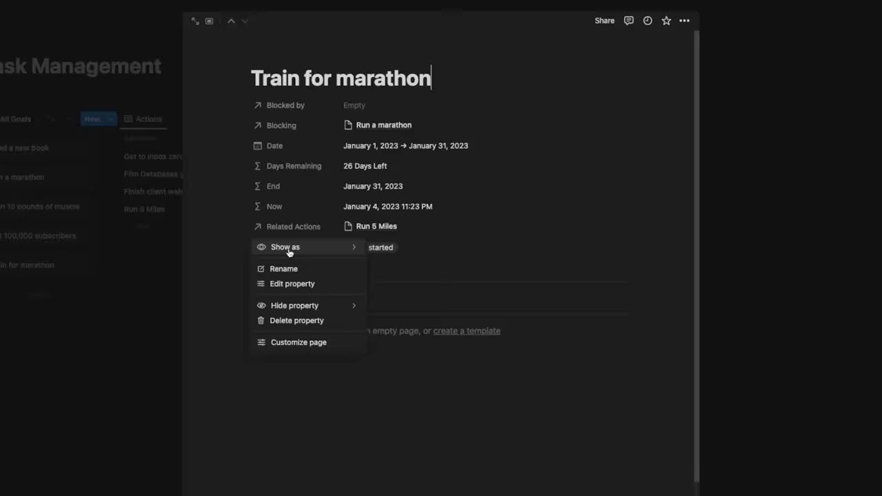
{"action": "mouse_move", "coordinate": [302, 252]}
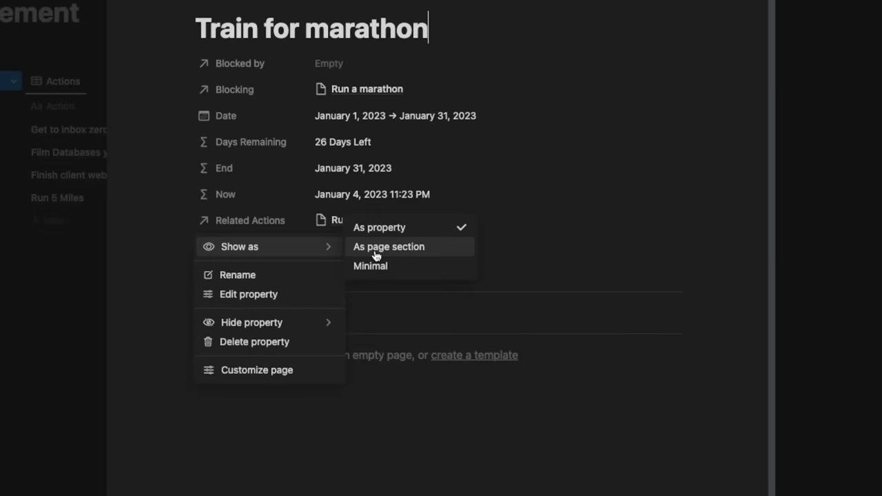
{"action": "left_click", "coordinate": [375, 248]}
{"action": "scroll", "coordinate": [290, 350], "scroll_direction": "down", "scroll_amount": 2}
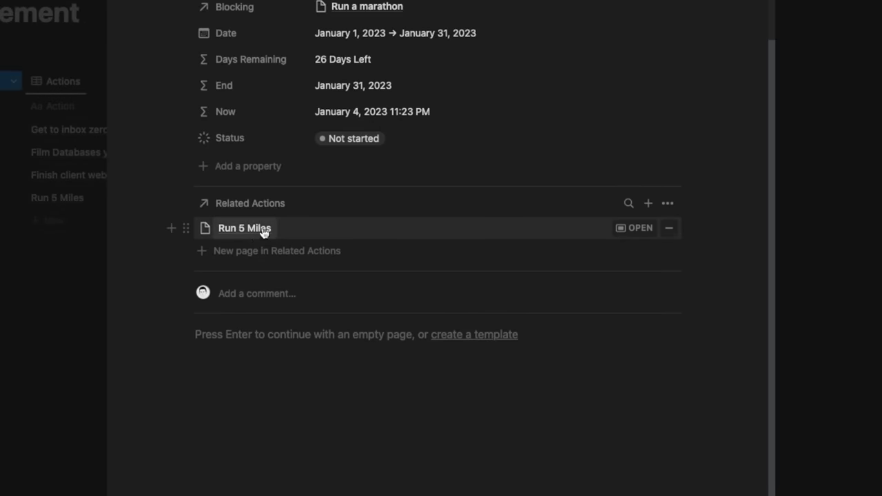
{"action": "scroll", "coordinate": [260, 230], "scroll_direction": "up", "scroll_amount": 2}
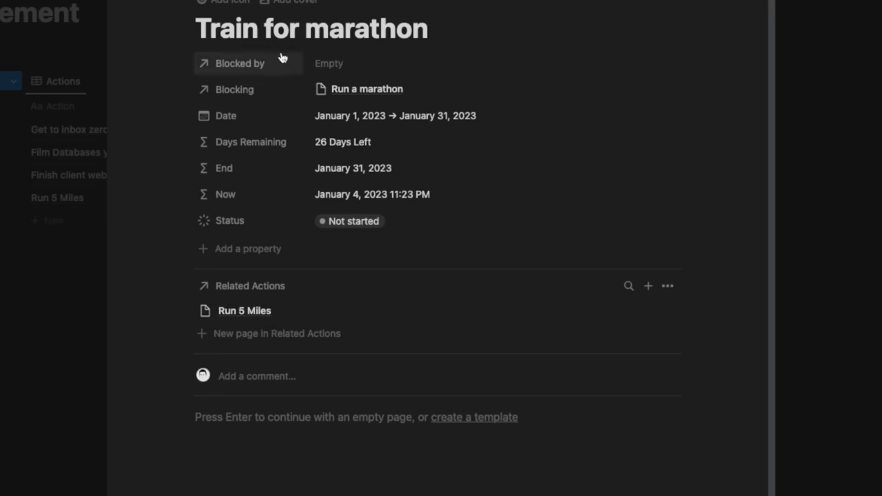
Step: Always hide the goal's Blocked by, Blocking, End and Now properties, and set its Status to In progress
{"action": "left_click", "coordinate": [184, 63]}
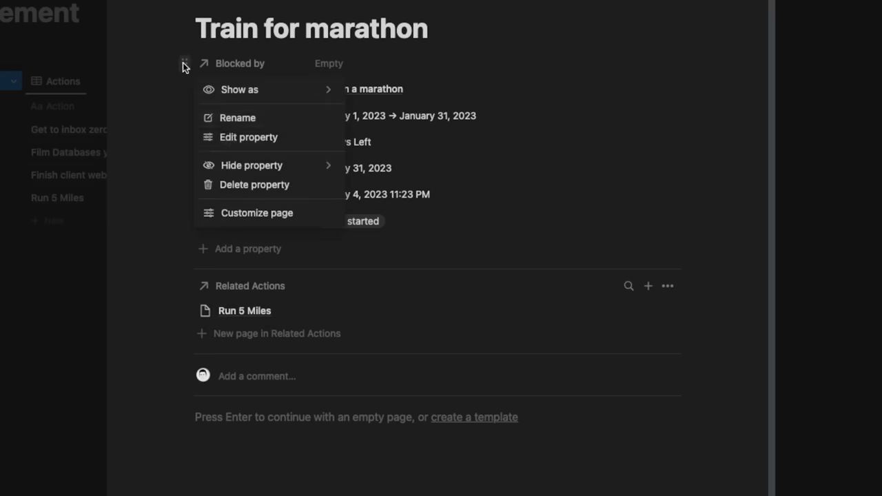
{"action": "mouse_move", "coordinate": [297, 169]}
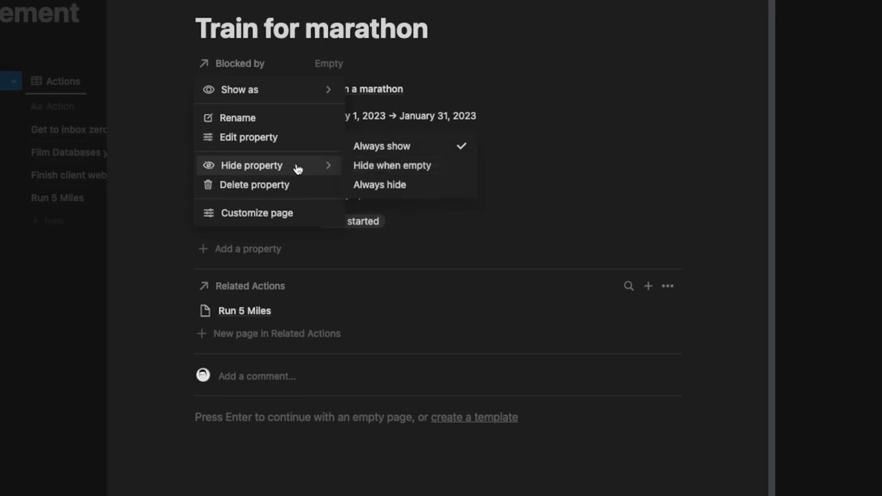
{"action": "left_click", "coordinate": [376, 183]}
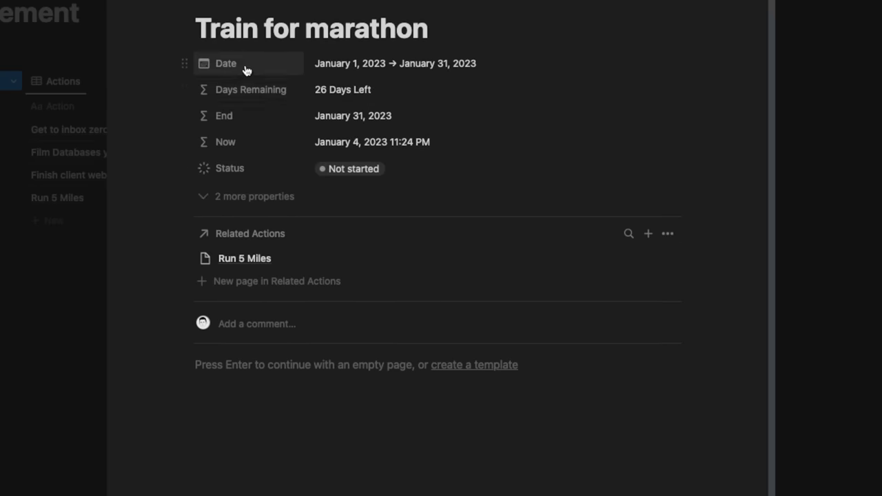
{"action": "left_click", "coordinate": [184, 116]}
{"action": "mouse_move", "coordinate": [294, 197]}
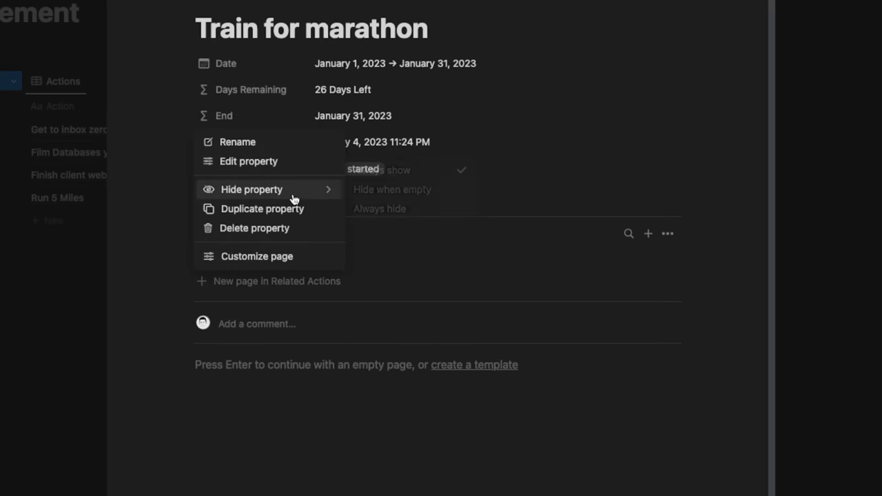
{"action": "left_click", "coordinate": [365, 207]}
{"action": "left_click", "coordinate": [185, 116]}
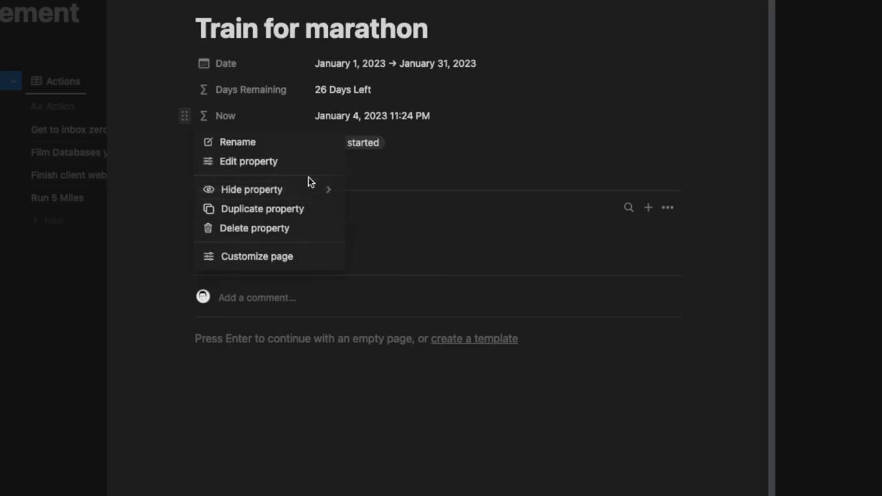
{"action": "left_click", "coordinate": [348, 209]}
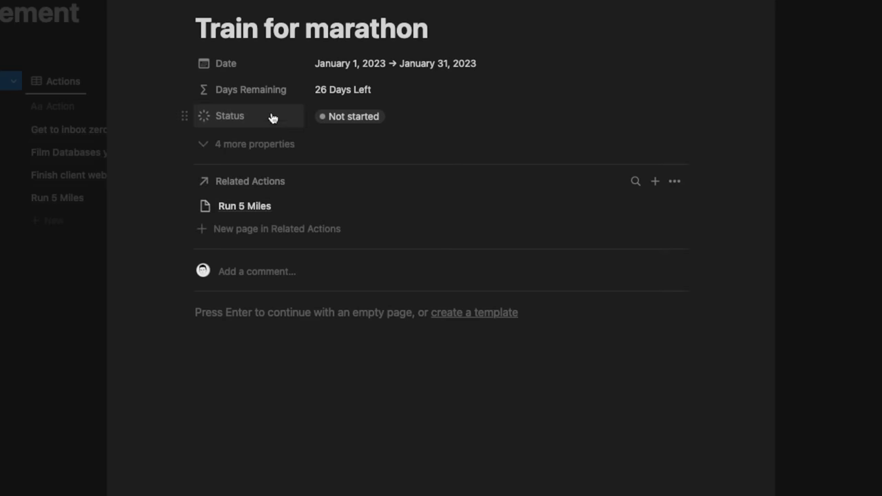
{"action": "left_click", "coordinate": [337, 121]}
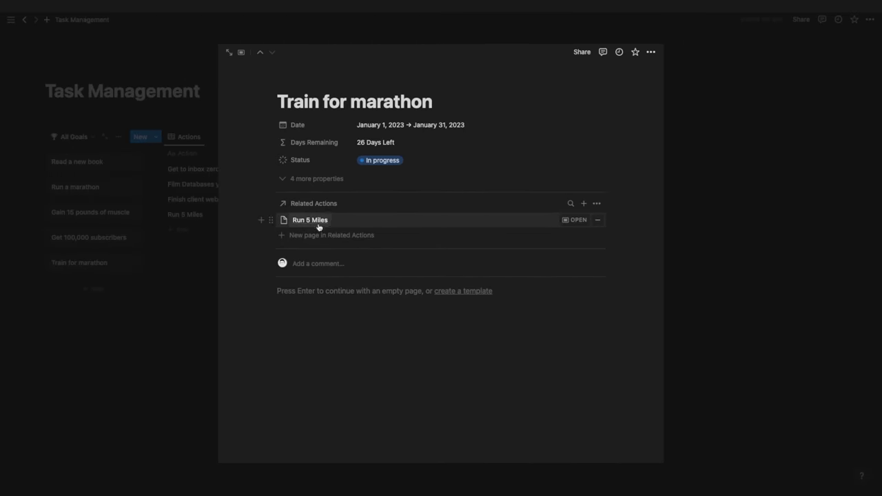
{"action": "left_click", "coordinate": [197, 337]}
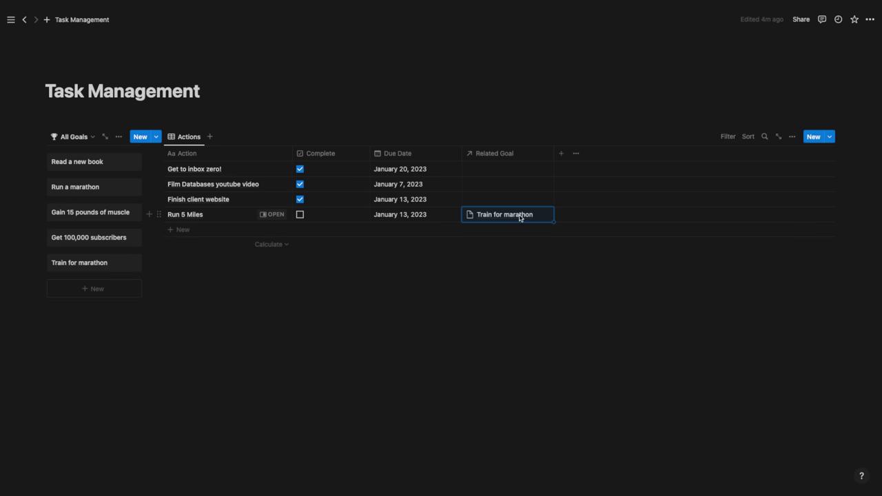
Step: Reopen the Train for marathon goal and create a related action titled Run 10 Miles in it
{"action": "left_click", "coordinate": [100, 267]}
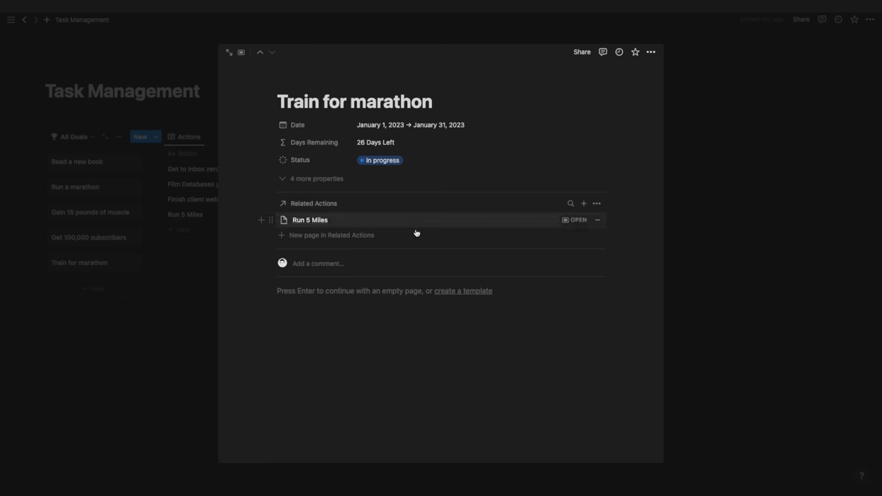
{"action": "left_click", "coordinate": [308, 238]}
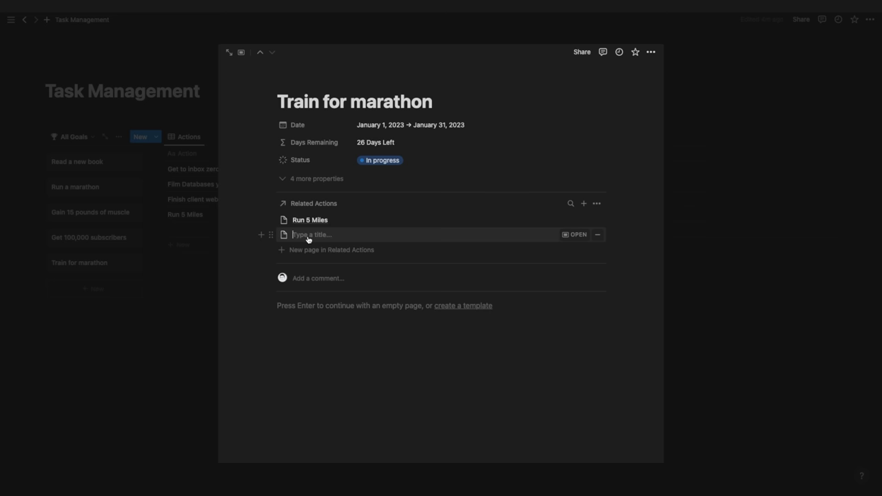
{"action": "type", "text": "Run 10 Miles"}
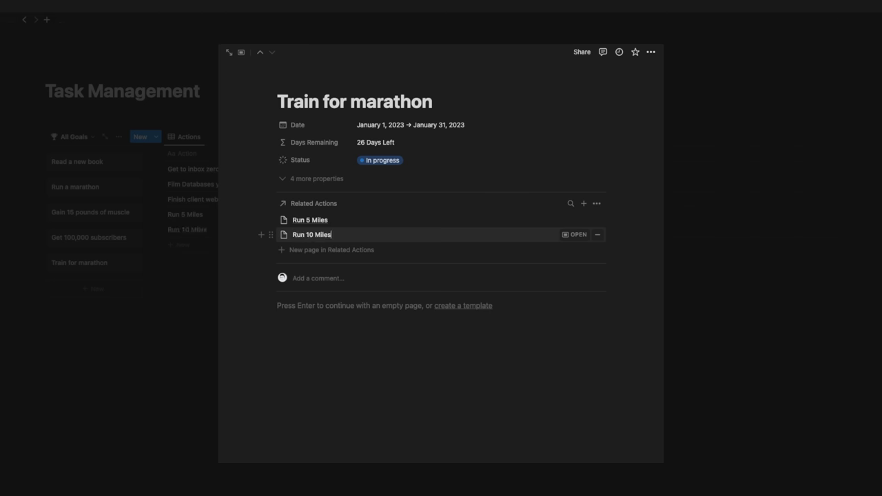
Step: Set the Run 10 Miles action's due date to January 19, 2023 and return to the Task Management page
{"action": "left_click", "coordinate": [579, 235]}
{"action": "left_click", "coordinate": [382, 144]}
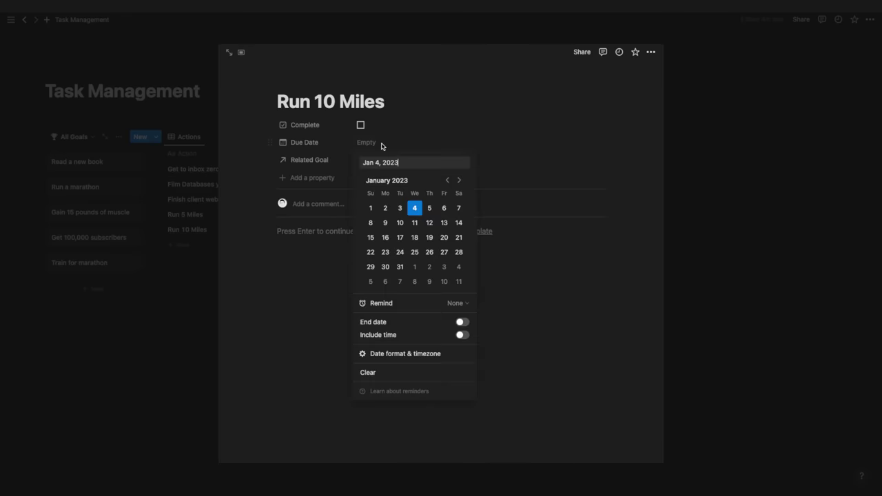
{"action": "left_click", "coordinate": [428, 237]}
{"action": "left_click", "coordinate": [439, 290]}
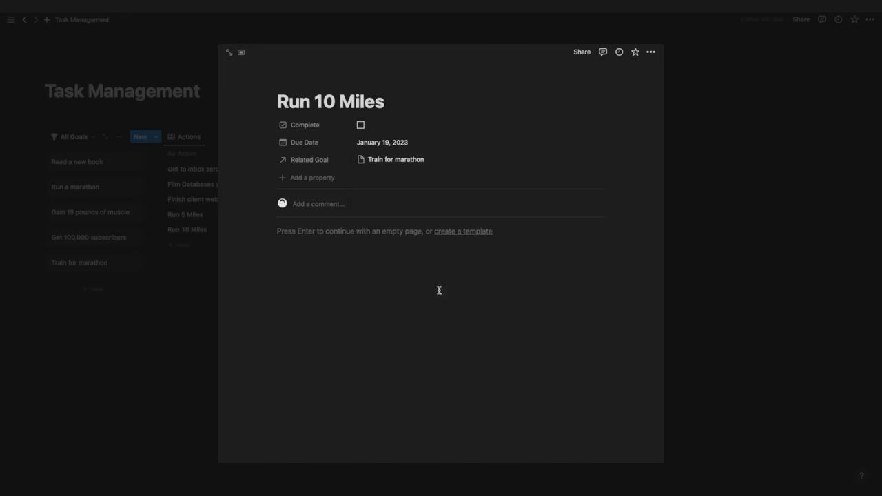
{"action": "left_click", "coordinate": [210, 341]}
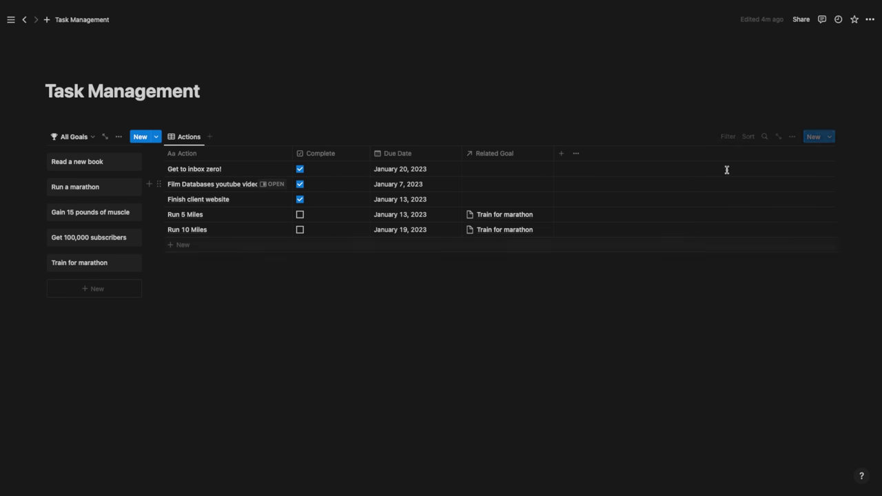
Step: Examine Train for marathon's related actions in the original Goals database and the Related Goal column in the original Actions database
{"action": "left_click", "coordinate": [33, 111]}
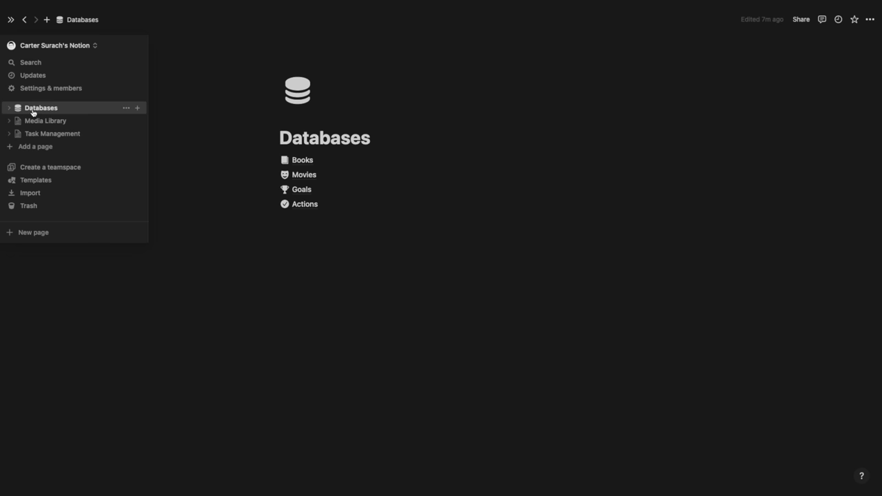
{"action": "left_click", "coordinate": [307, 190]}
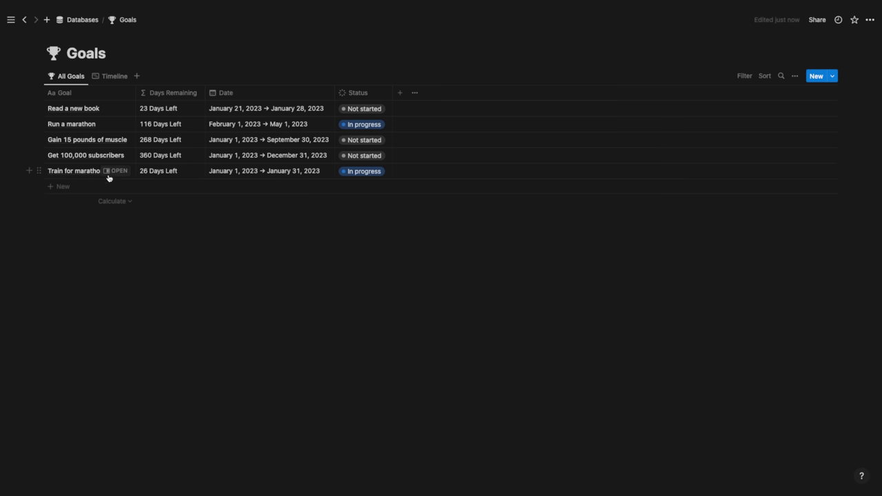
{"action": "left_click", "coordinate": [114, 171]}
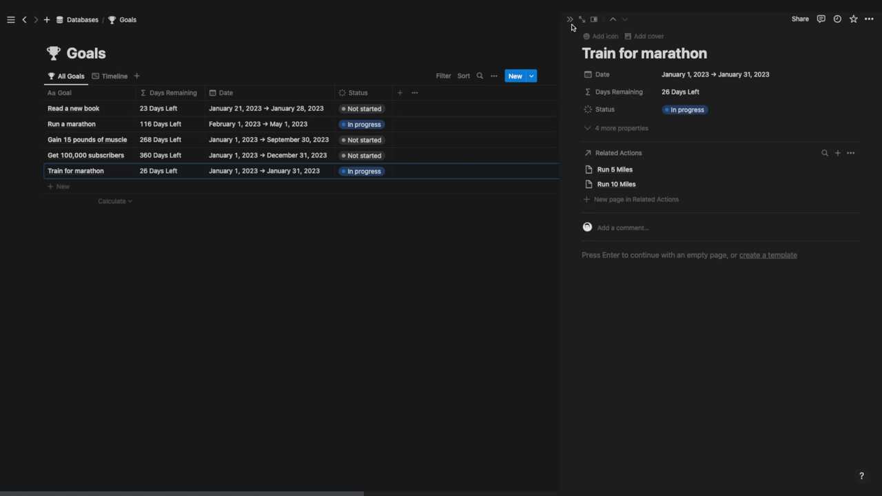
{"action": "left_click", "coordinate": [382, 53]}
{"action": "left_click", "coordinate": [88, 22]}
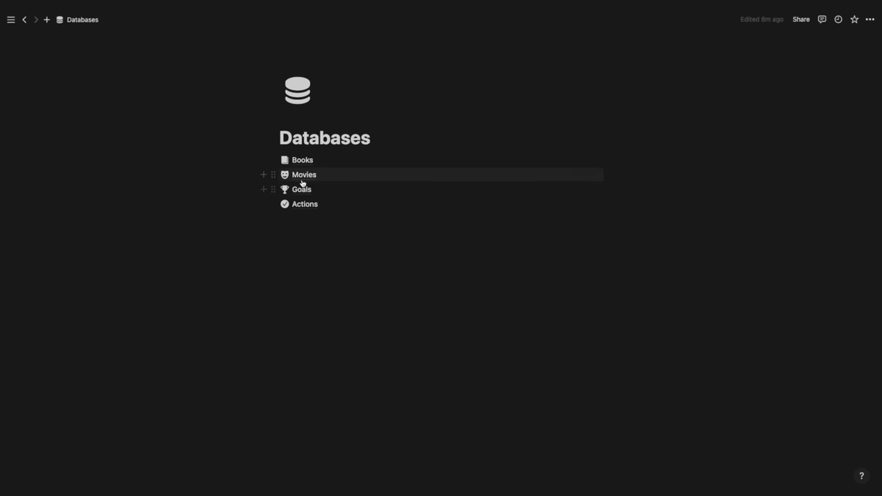
{"action": "left_click", "coordinate": [303, 204]}
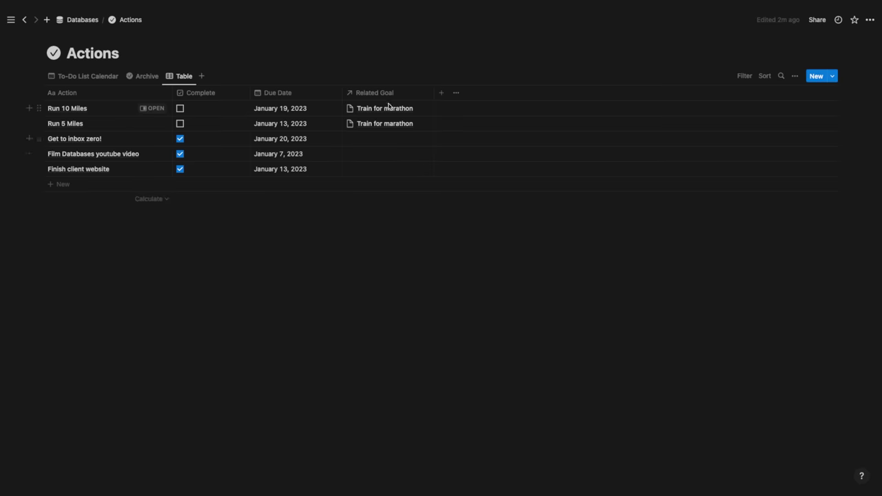